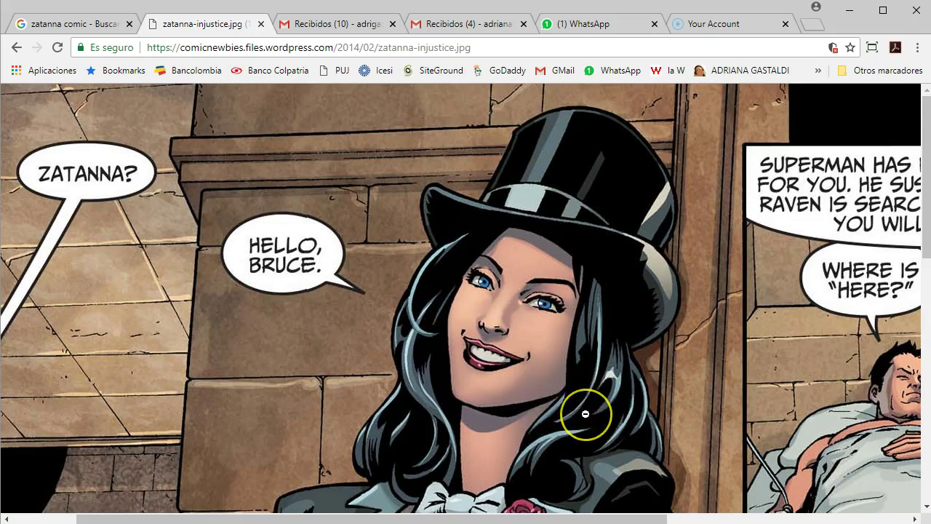
- Inspect the zatanna-injustice.jpg comic reference in Chrome, then minimize the browser window
scroll(587, 415, "down", 2)
scroll(585, 413, "up", 1)
scroll(584, 413, "up", 1)
left_click_drag(585, 413, 515, 359)
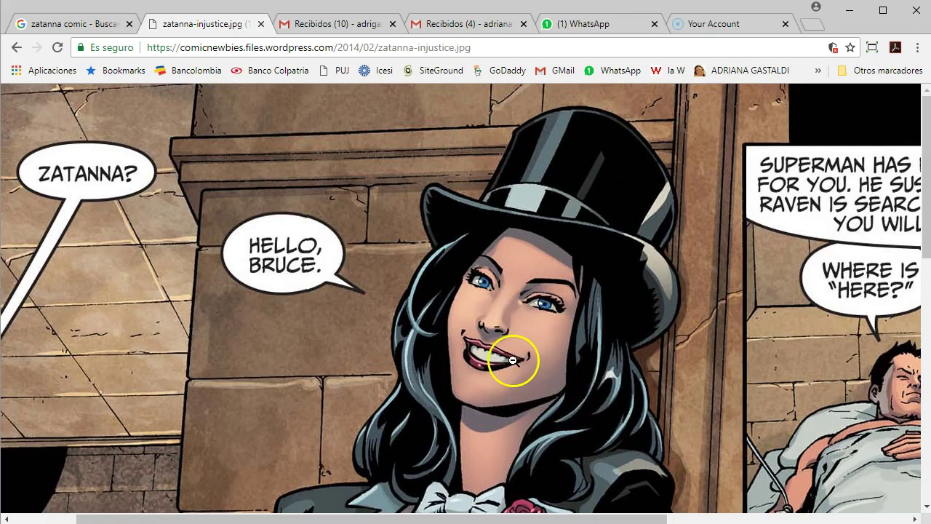
left_click(849, 15)
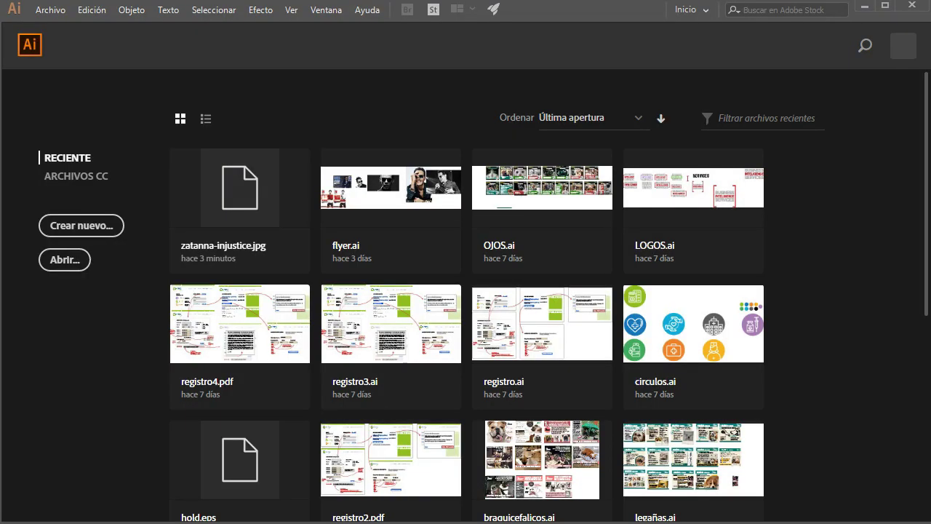
- Open zatanna-injustice.jpg in Illustrator and zoom out to 33.33% to see the whole page
left_click_drag(462, 208, 405, 285)
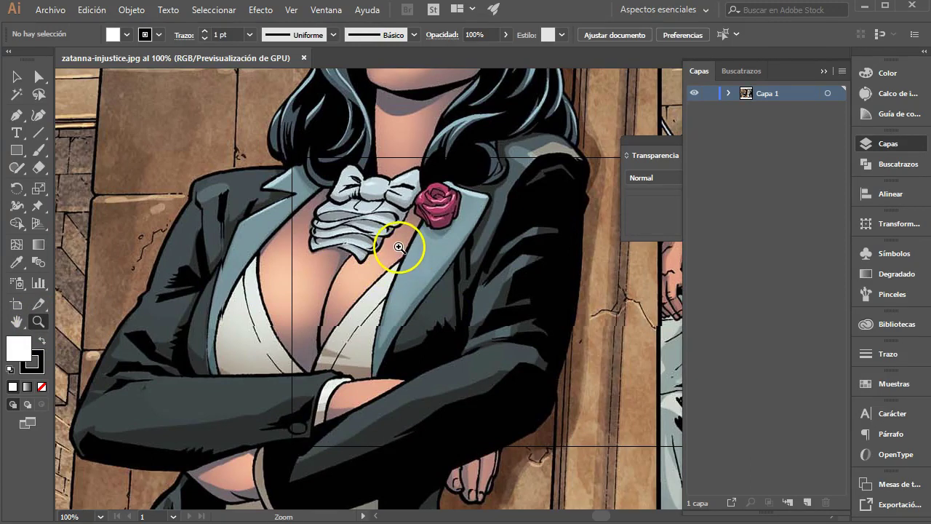
left_click(398, 247, "alt")
left_click(494, 275, "alt")
left_click(433, 297, "alt")
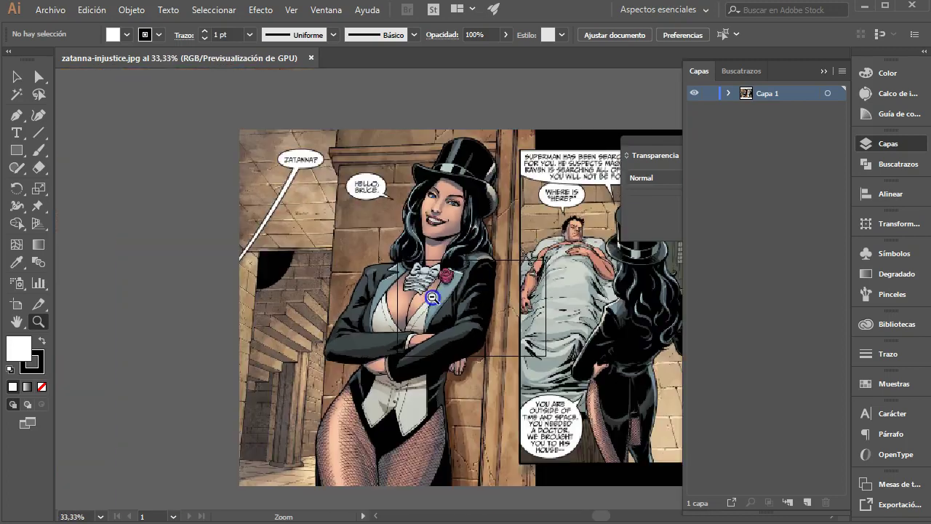
- Resize the artboard to the Tabloide preset in portrait orientation, 27,94 × 43,18 cm
left_click(16, 305)
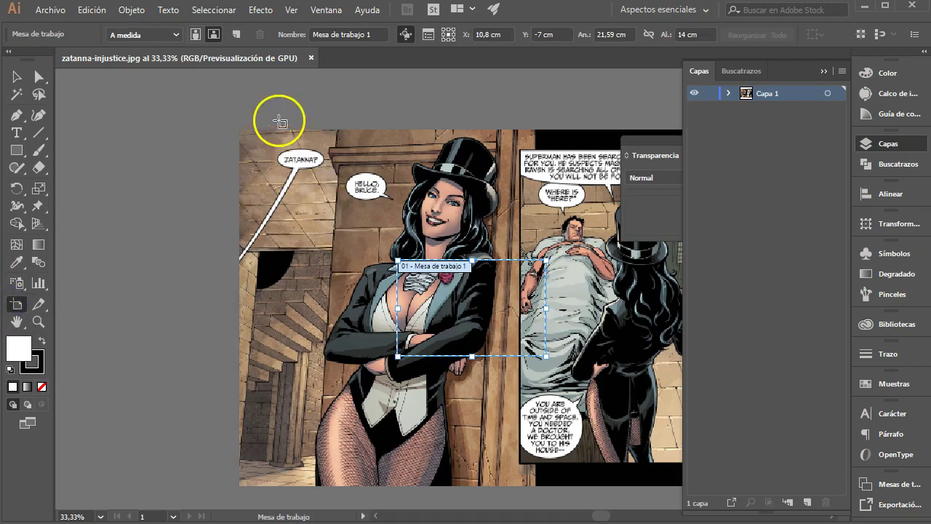
left_click(176, 34)
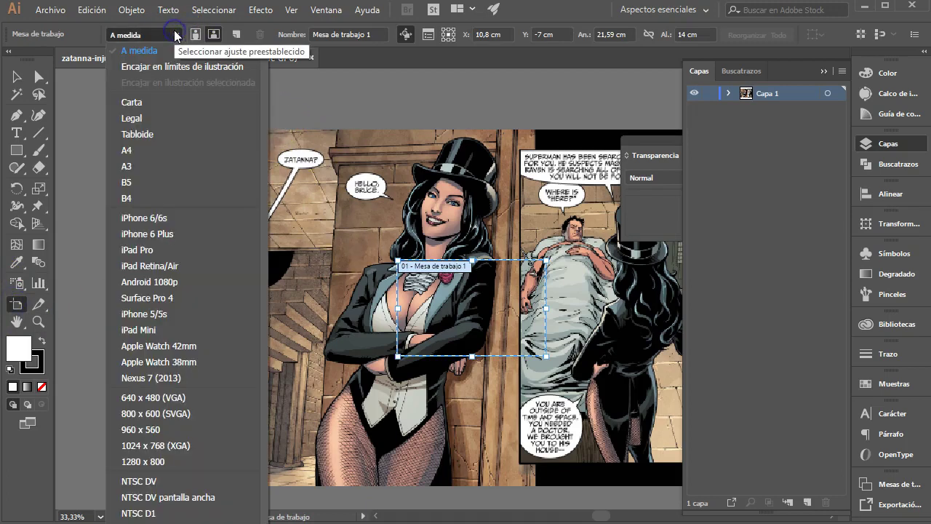
left_click(145, 134)
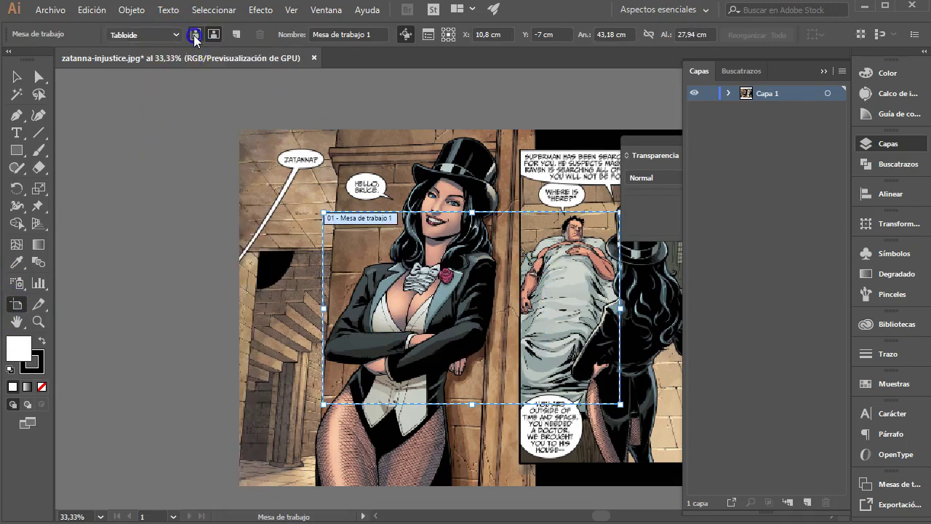
left_click(194, 35)
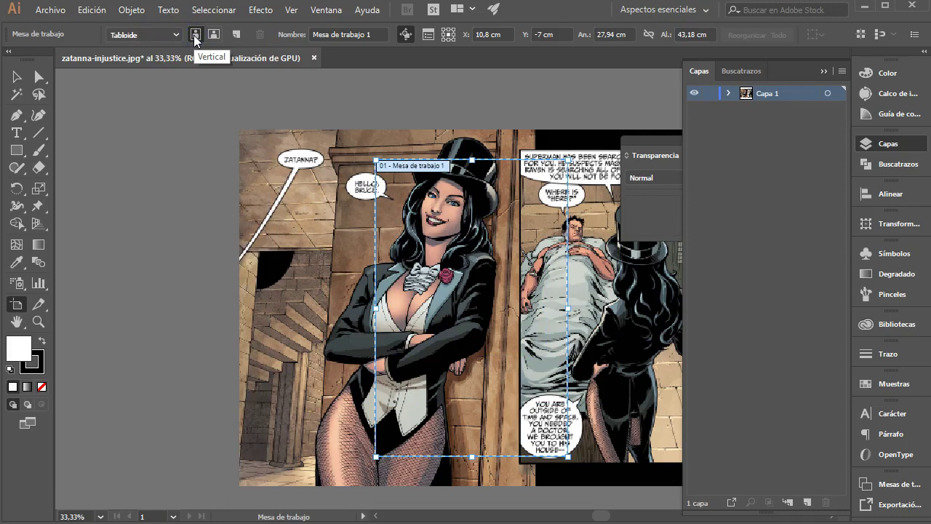
- Move the comic image so Zatanna fits within the artboard
left_click(16, 76)
left_click_drag(323, 225, 358, 245)
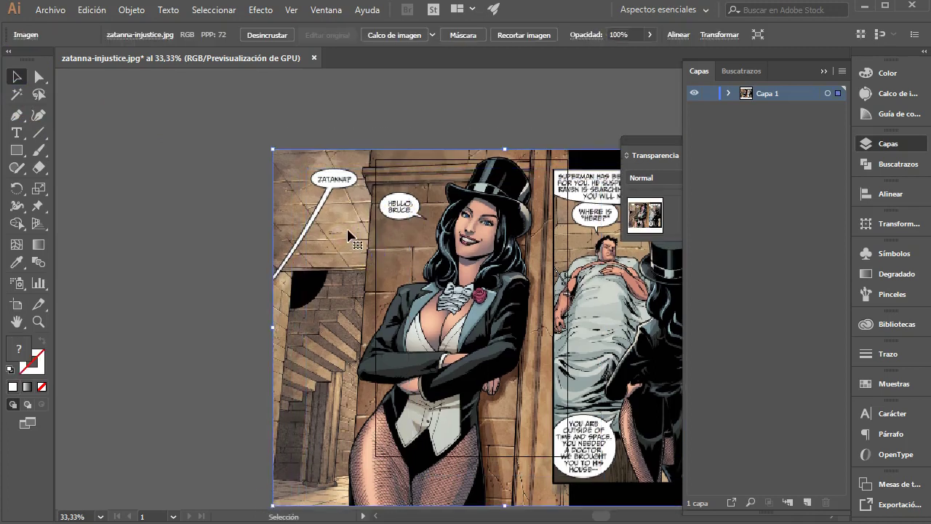
left_click_drag(349, 235, 356, 244)
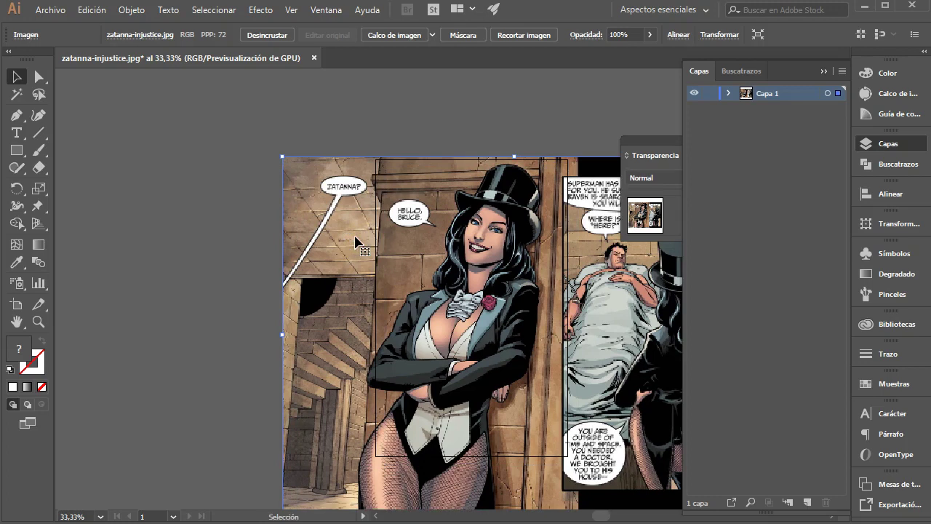
- Make Capa 1 a template layer with its images dimmed to 50%
double_click(801, 91)
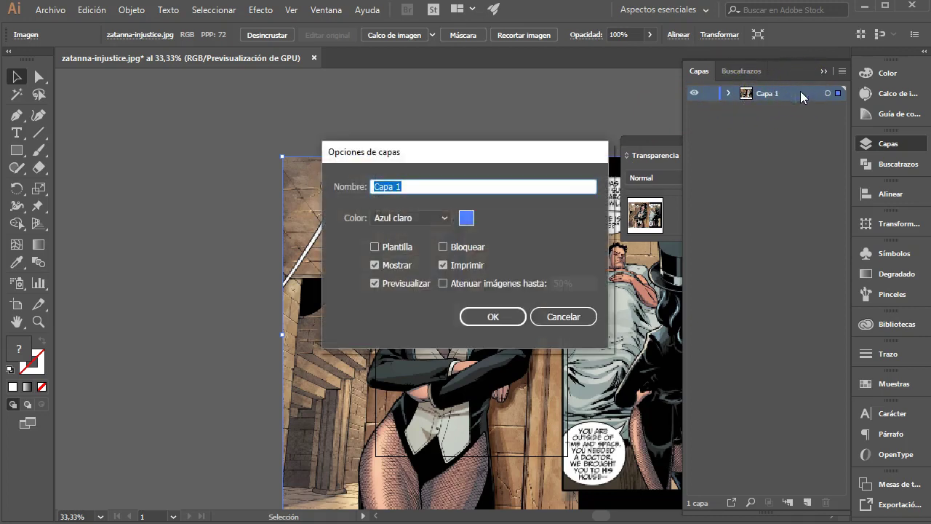
left_click(375, 248)
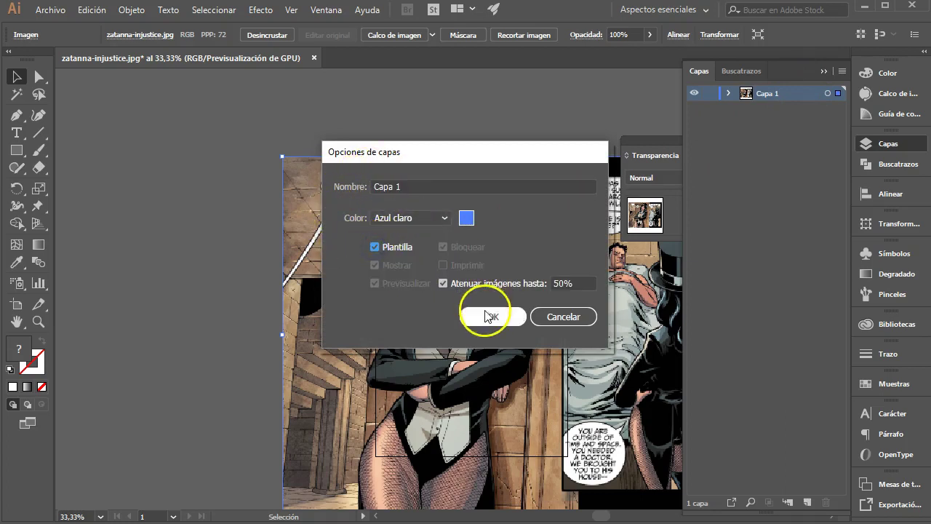
left_click(489, 316)
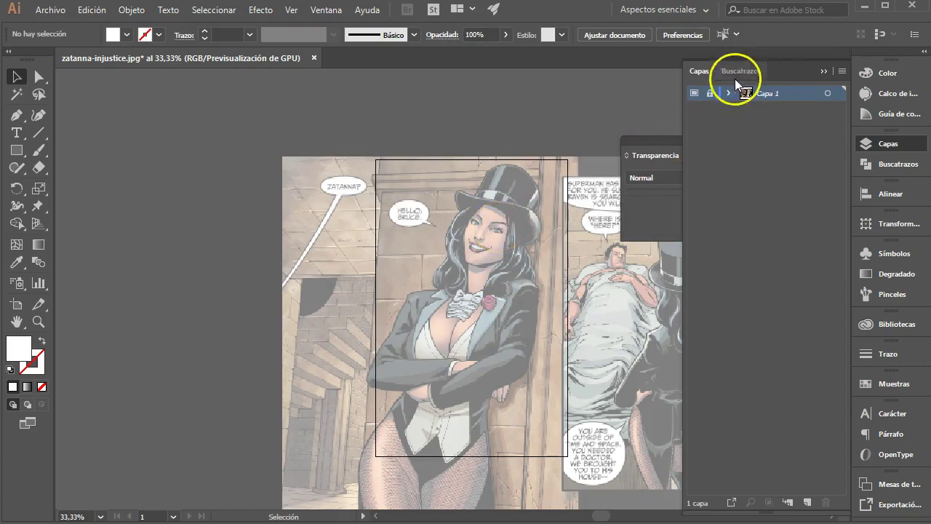
left_click(409, 183)
left_click(462, 213)
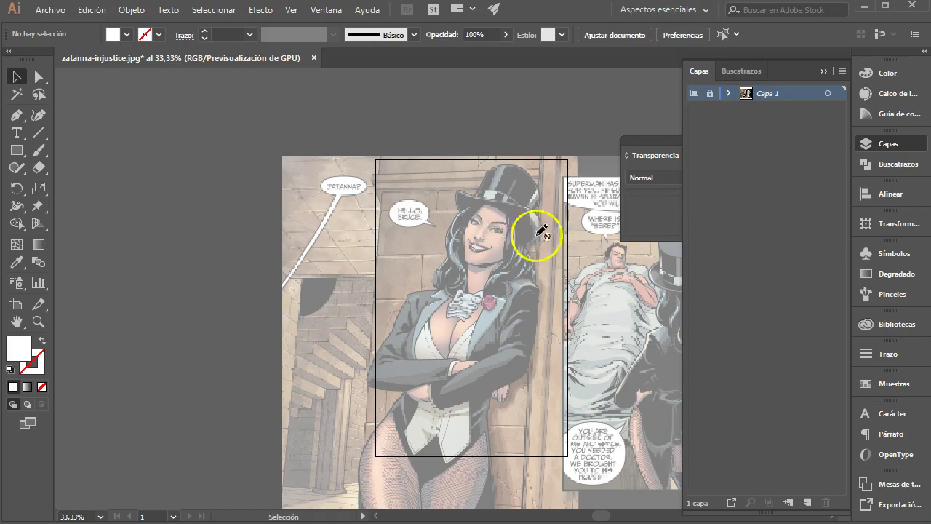
- Add new layer Capa 2 and zoom to 100% on Zatanna's face
left_click(807, 502)
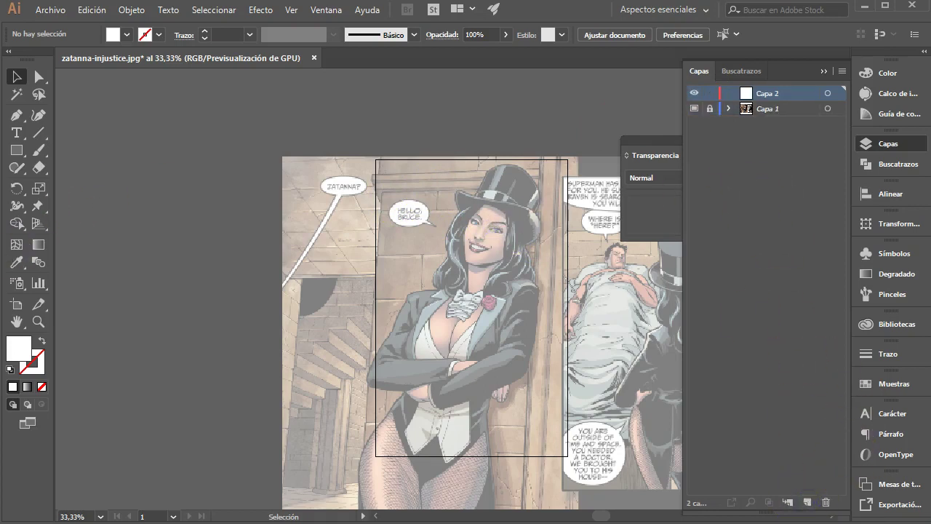
left_click(501, 251)
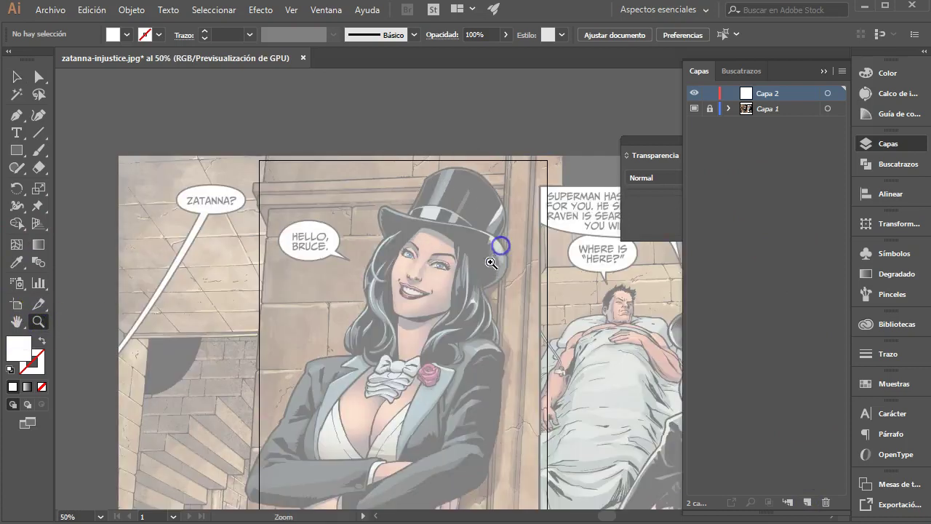
left_click(427, 290)
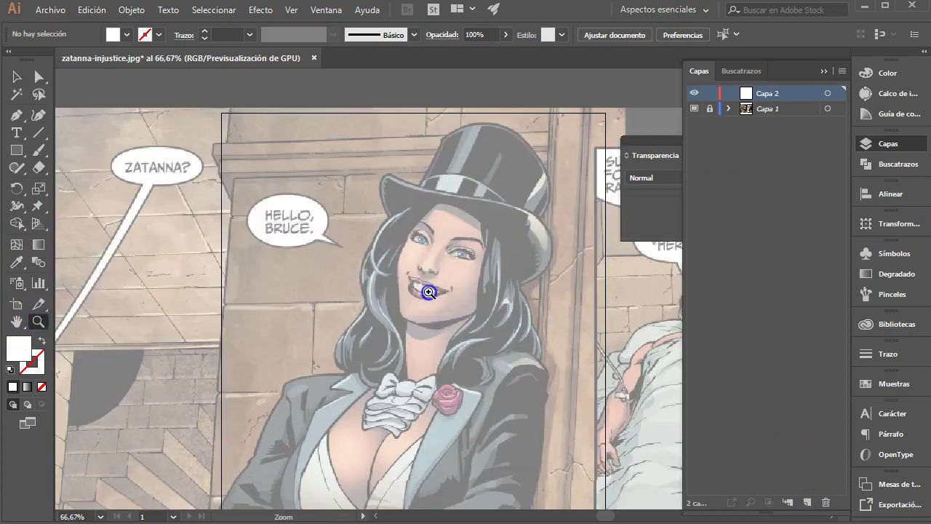
left_click(484, 275)
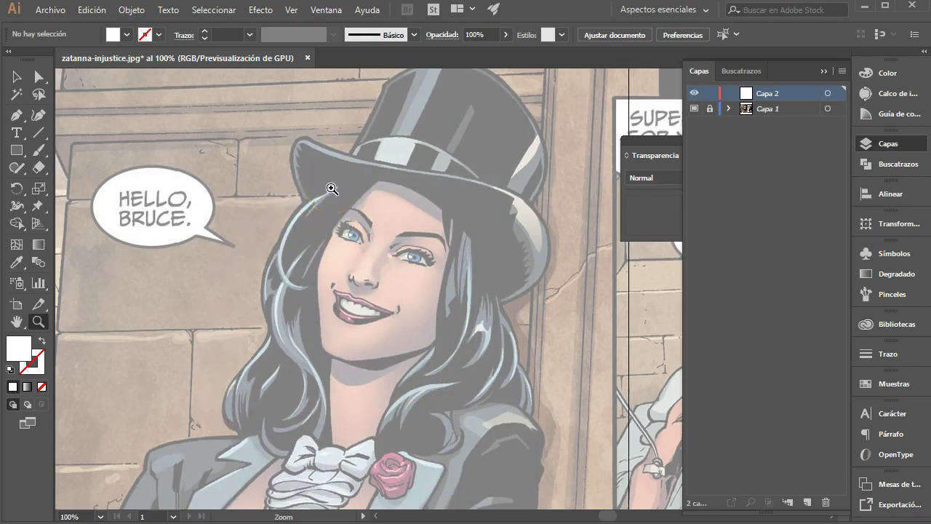
left_click(16, 115)
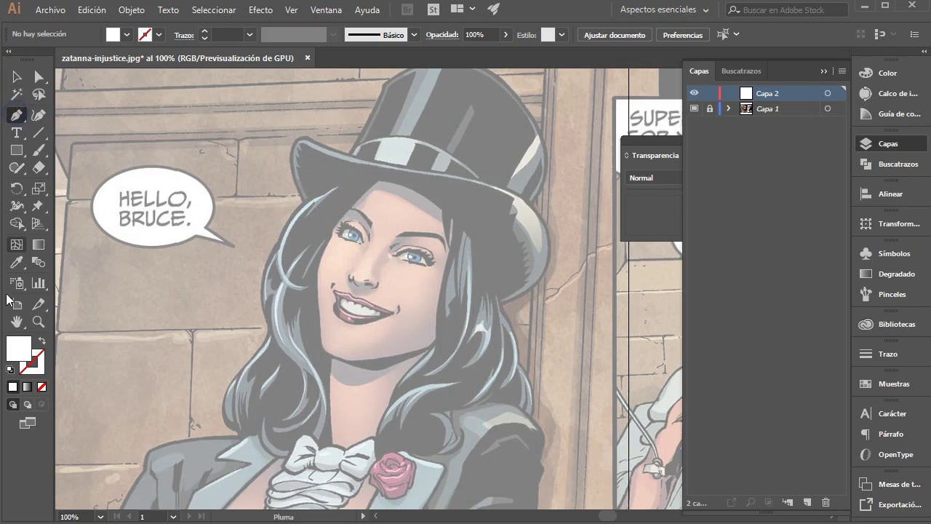
- With black stroke and no fill, pen-trace the left hair edge from shoulder to hat brim
left_click(10, 369)
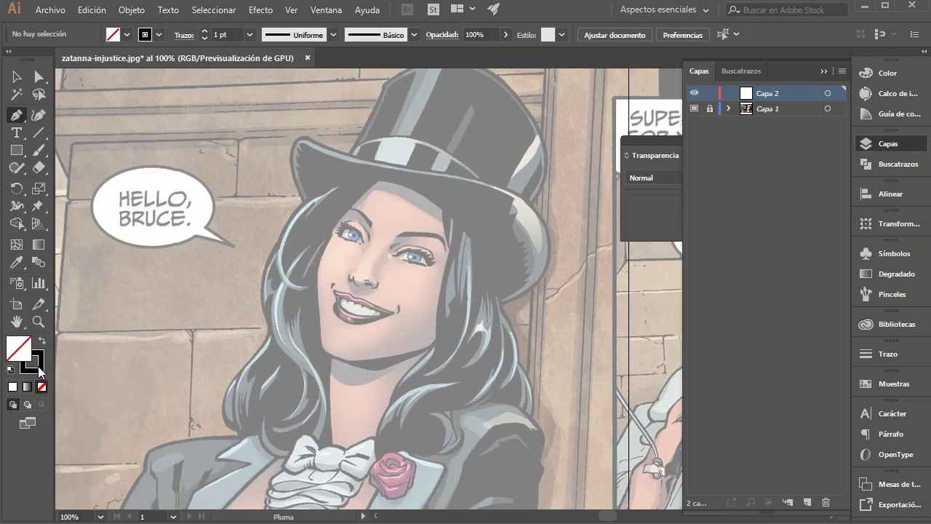
left_click(238, 437)
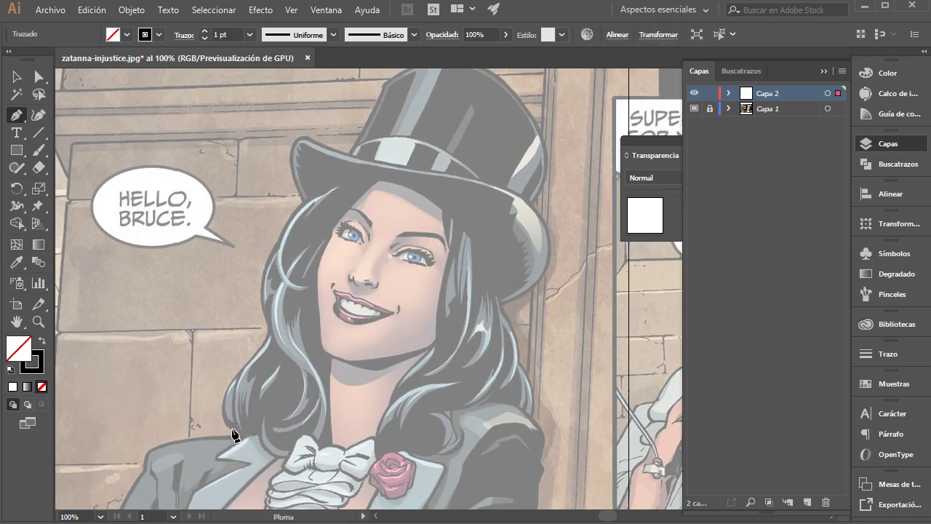
mouse_move(234, 434)
left_mouse_down()
mouse_move(235, 400)
mouse_move(263, 347)
left_mouse_up()
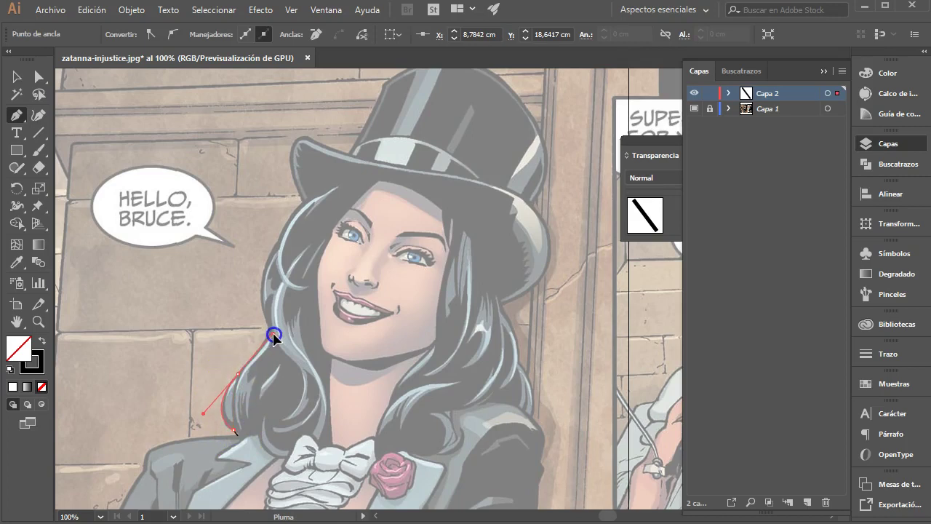
left_click_drag(274, 337, 240, 376)
left_click(266, 326)
left_click_drag(266, 327, 263, 318)
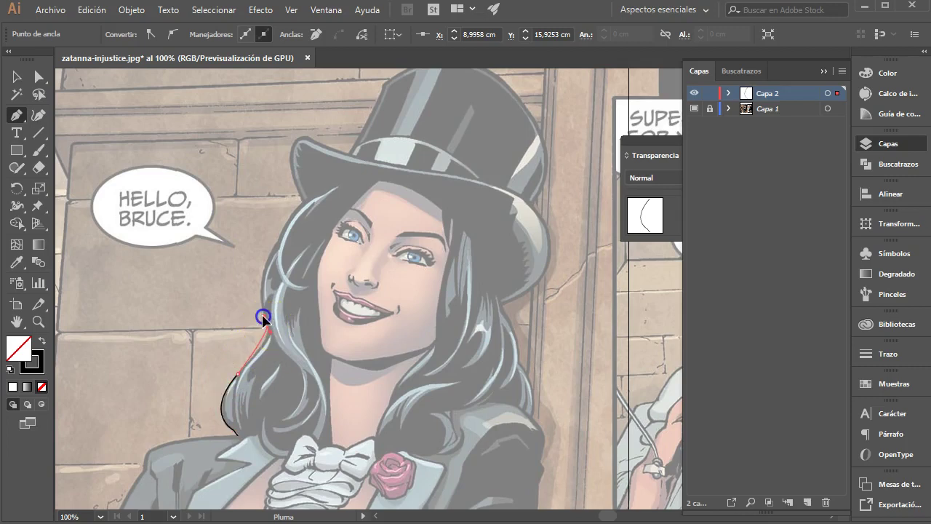
left_click_drag(272, 254, 279, 246)
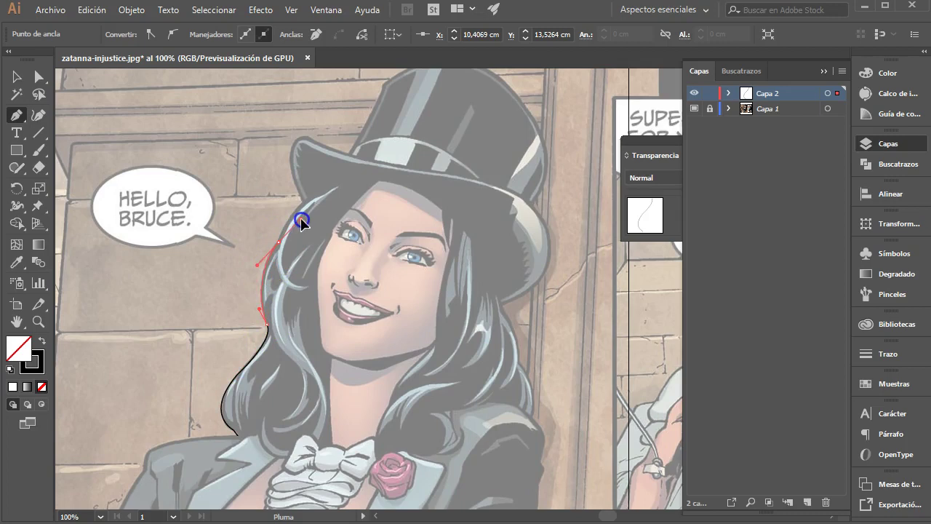
left_click(278, 242)
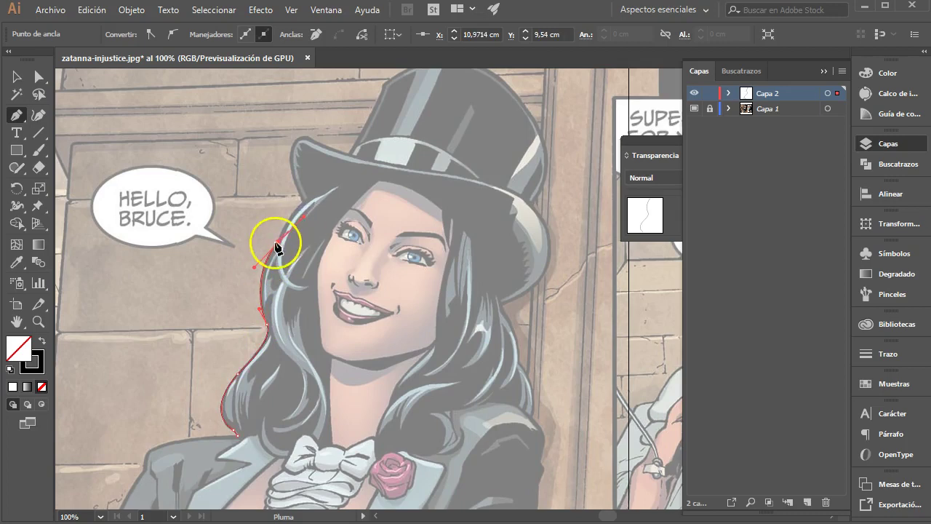
left_click(304, 202)
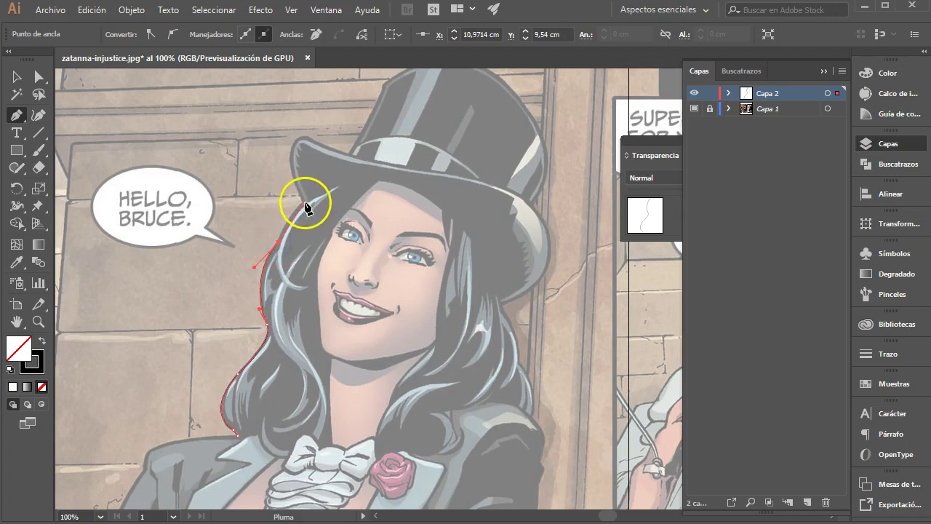
left_click_drag(304, 202, 310, 205)
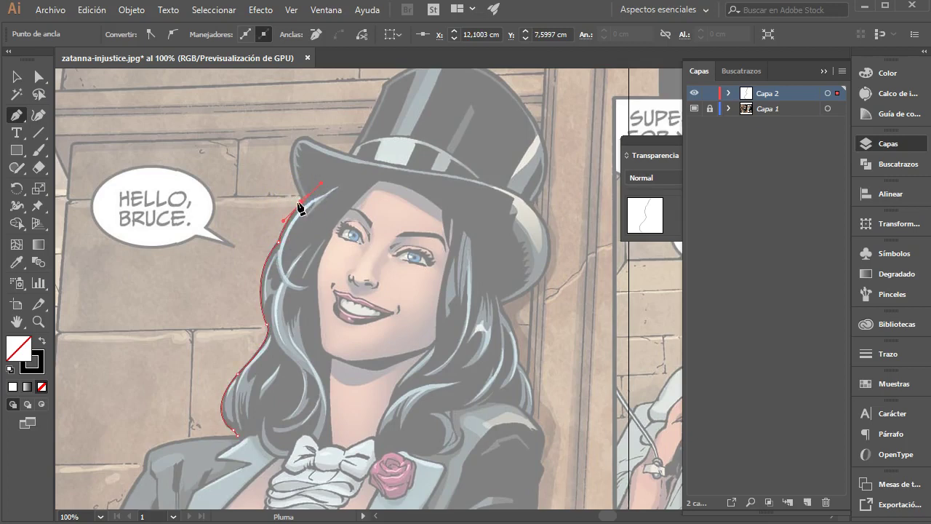
- Zoom in on the brim and trace the outline over the brim tip and along its top
left_click(39, 322)
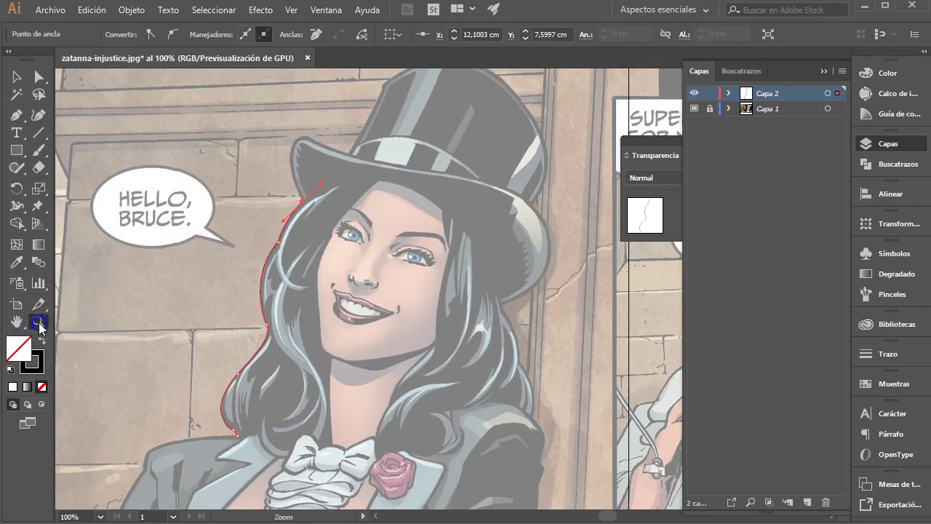
left_click(374, 181)
left_click(432, 318)
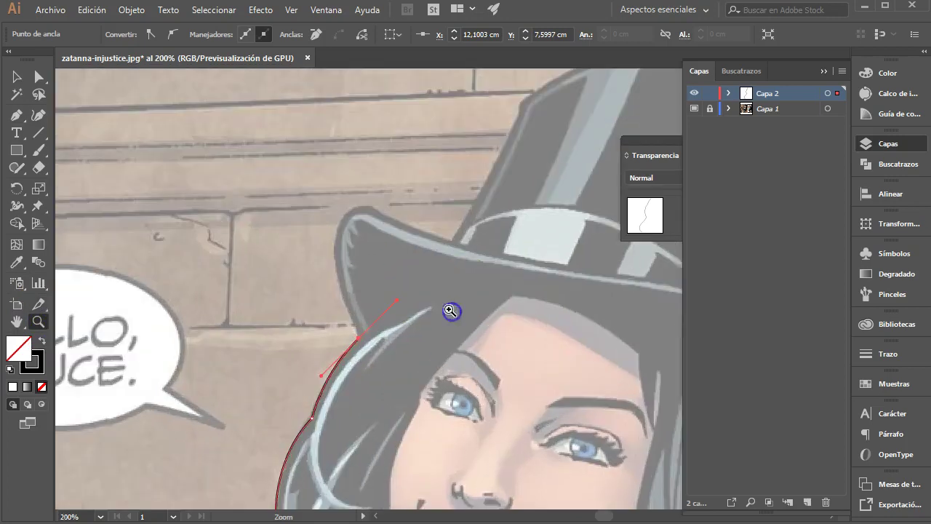
left_click(16, 115)
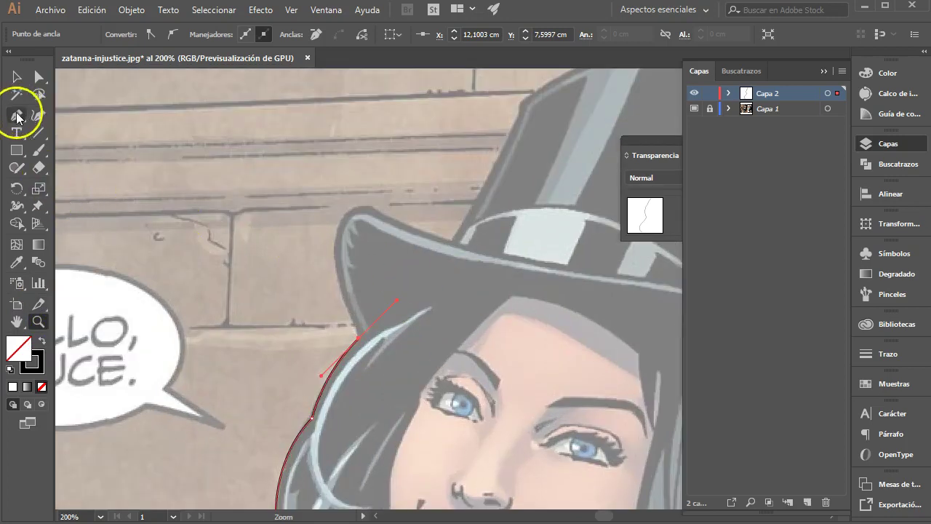
left_click(358, 337)
left_click_drag(348, 219, 377, 175)
left_click(364, 214)
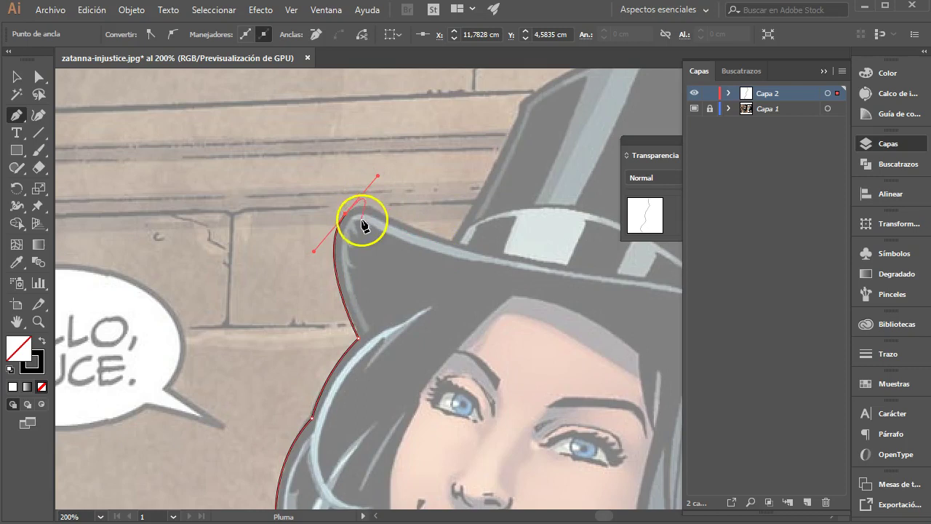
left_click(345, 216)
left_click(394, 220)
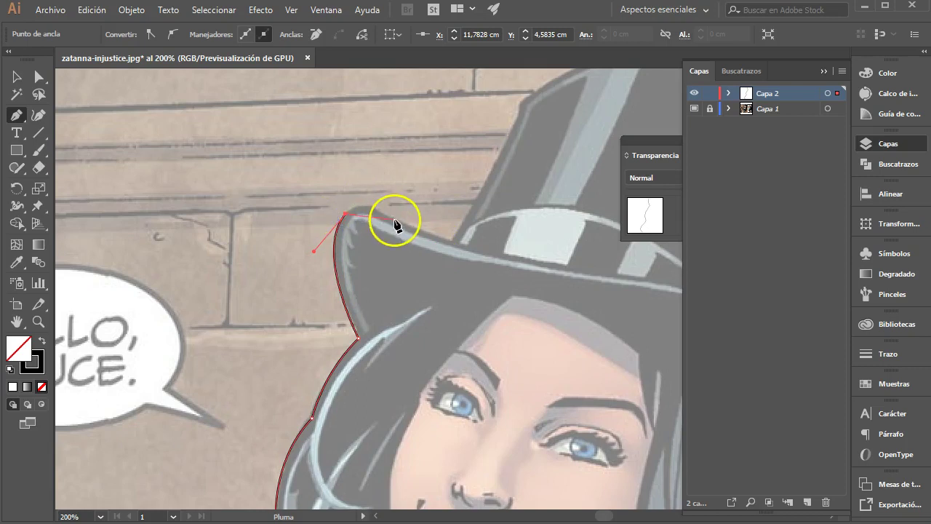
left_click_drag(430, 249, 430, 248)
left_click(393, 220)
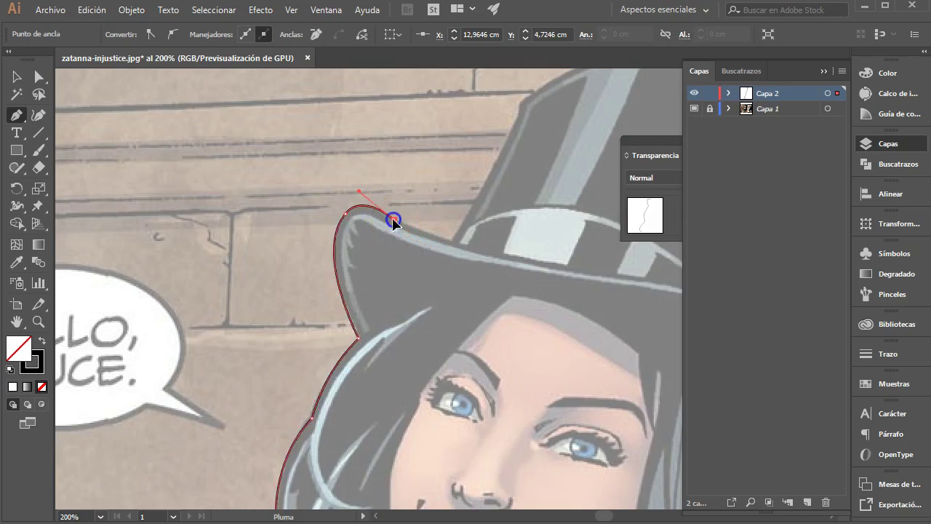
- Continue the outline along the brim to the corner where it meets the crown
left_click(454, 247, "ctrl")
left_click(476, 248, "ctrl")
left_click_drag(451, 240, 525, 113)
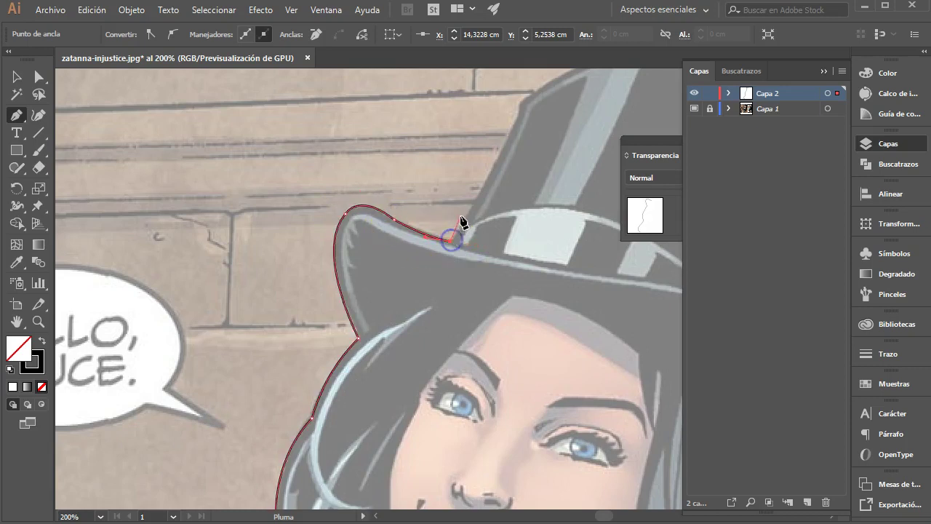
left_click(519, 98, "ctrl")
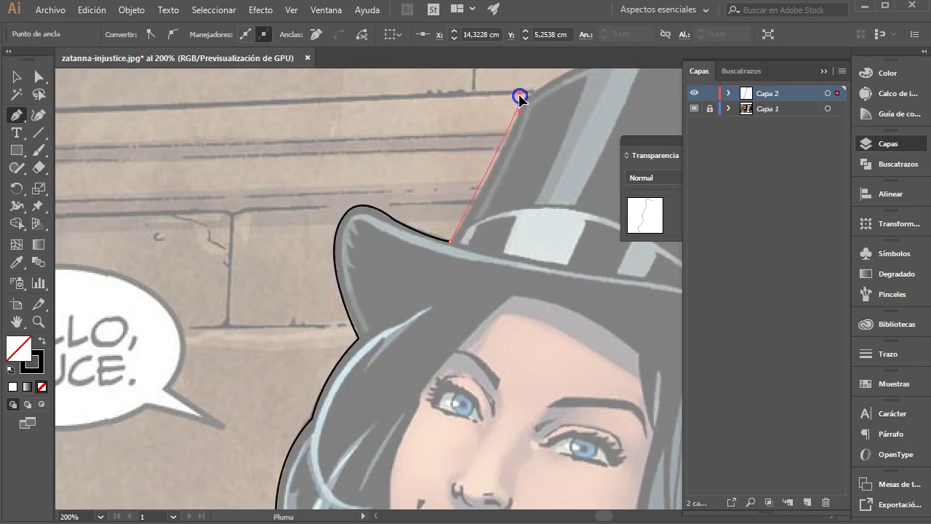
left_click(518, 84, "ctrl")
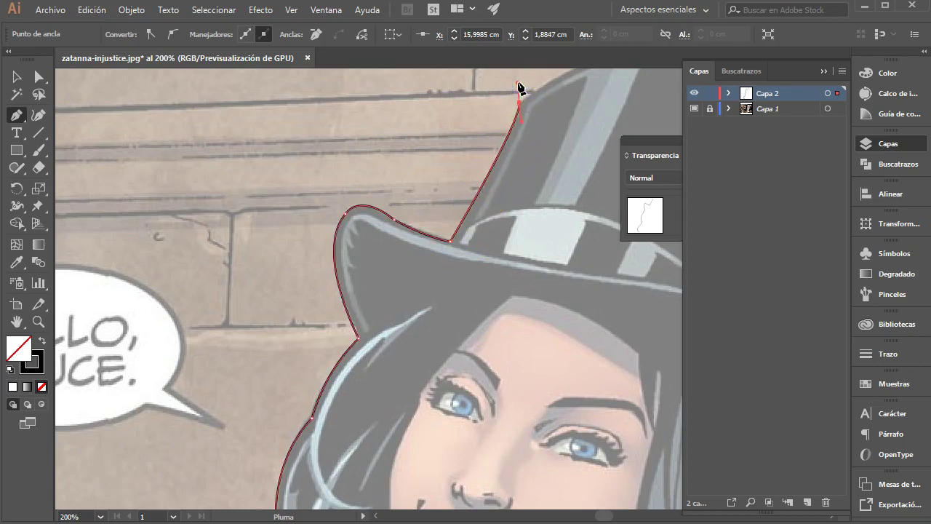
left_click(519, 99)
- Trace the outline across the crown's top and down its right side
left_click_drag(432, 137, 94, 381)
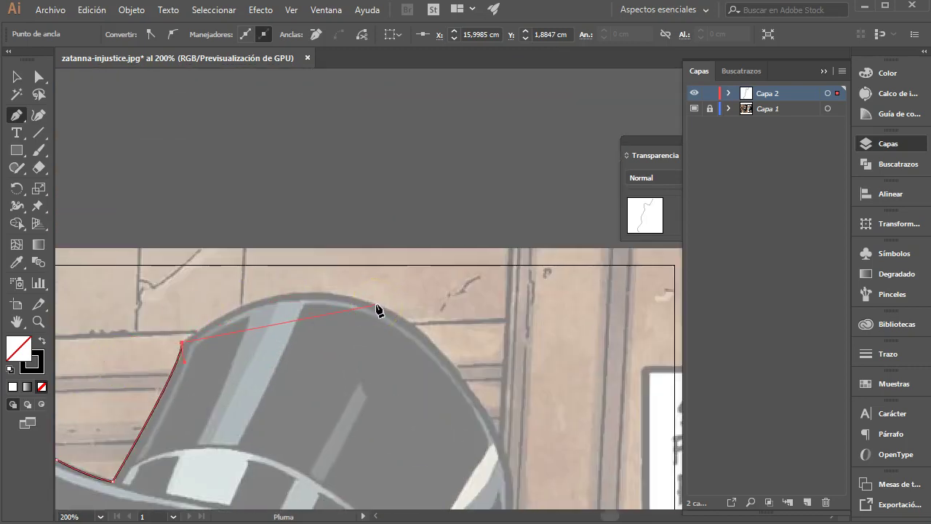
left_click_drag(378, 307, 503, 346)
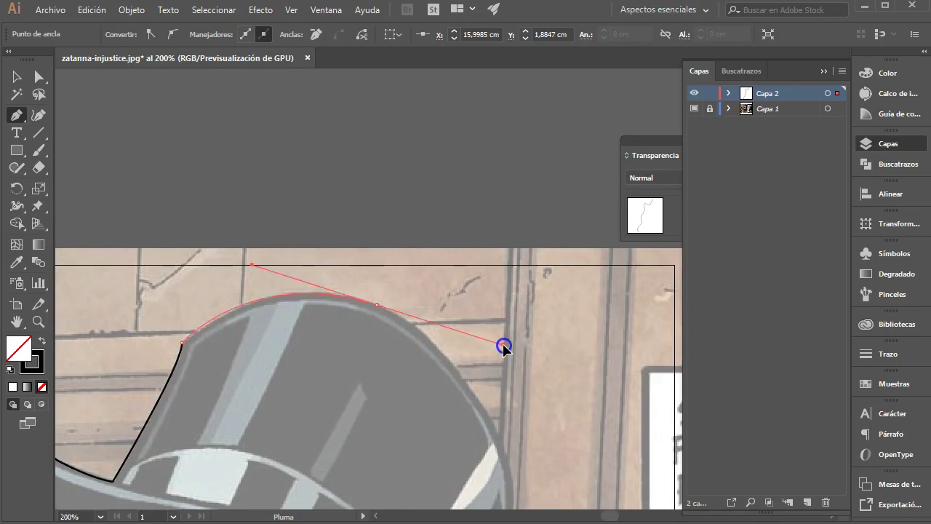
left_click_drag(461, 430, 318, 209)
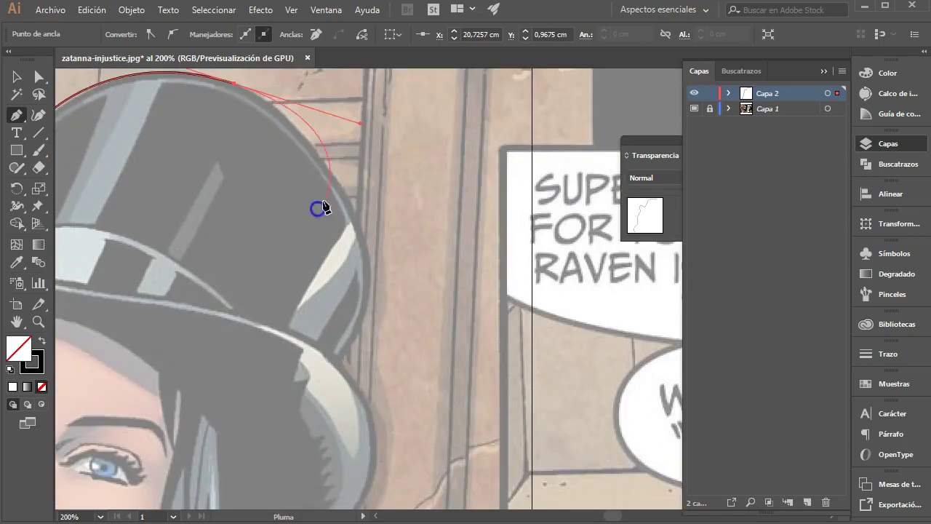
left_click(234, 85)
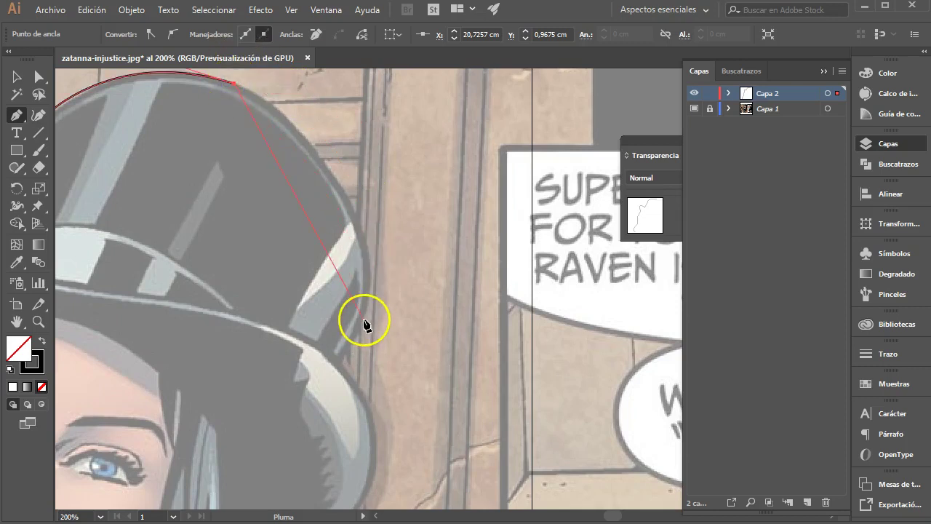
mouse_move(364, 323)
left_mouse_down()
mouse_move(357, 518)
mouse_move(385, 518)
mouse_move(371, 360)
left_mouse_up()
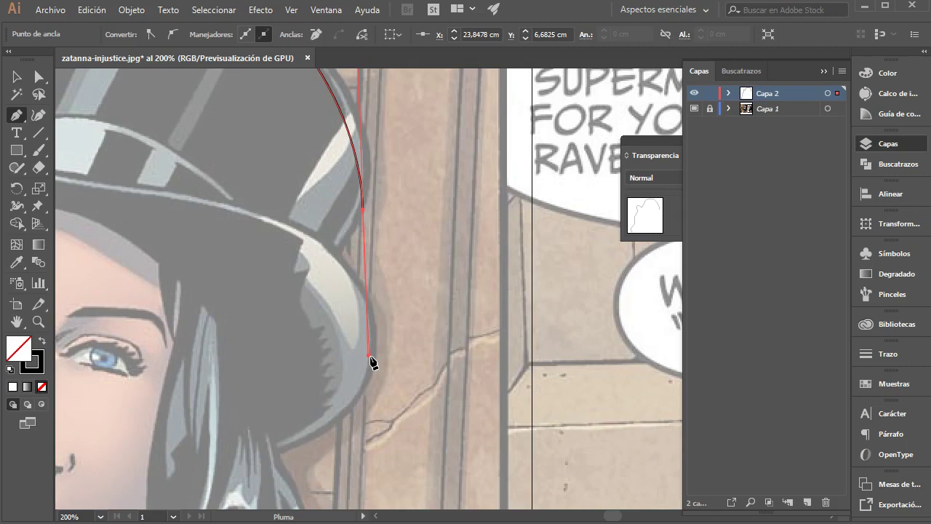
left_click(119, 239)
left_click(39, 323)
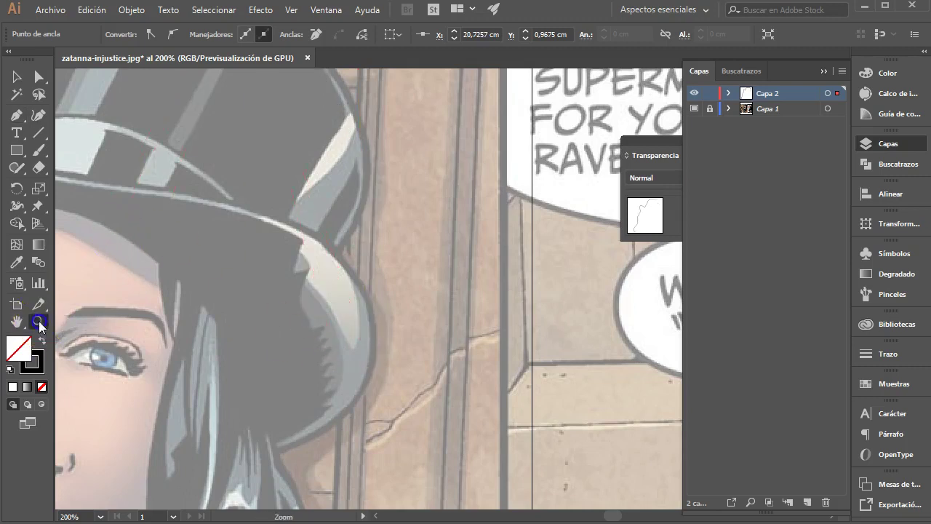
- Zoom out to 150% and trace down the hat's right side and hair to the shoulder
left_click(412, 202, "alt")
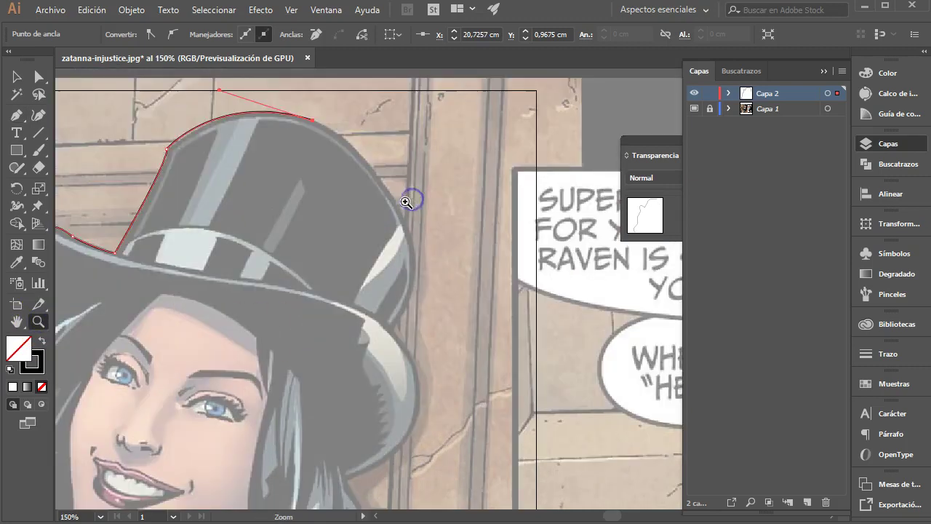
left_click(17, 117)
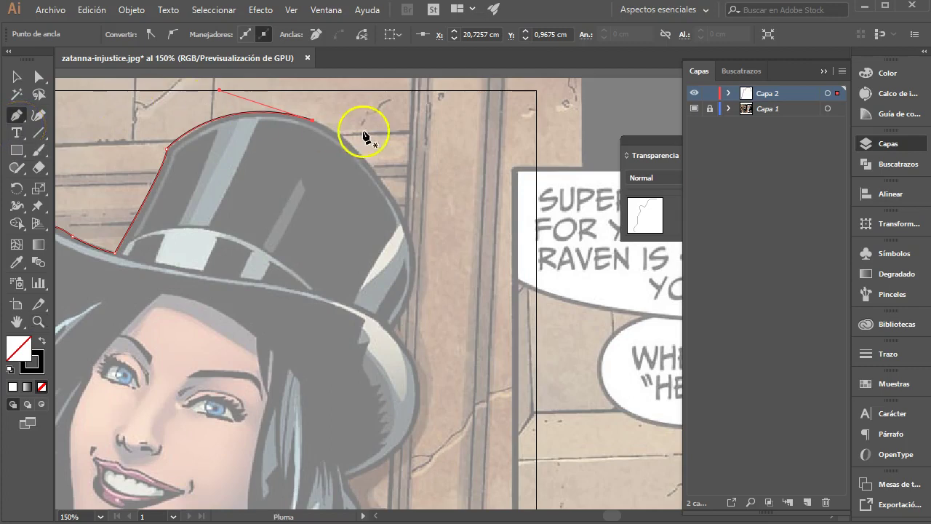
left_click(312, 120)
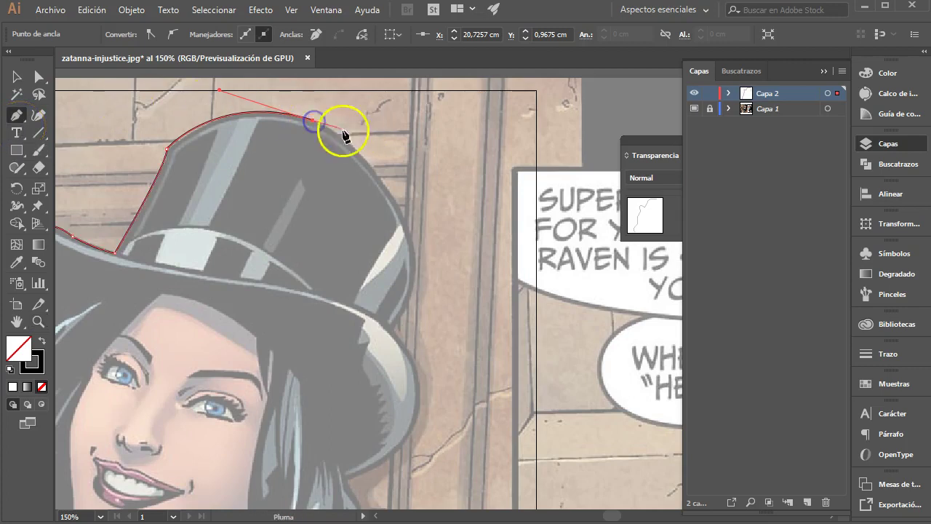
left_click_drag(407, 304, 366, 426)
left_click_drag(393, 331, 425, 389)
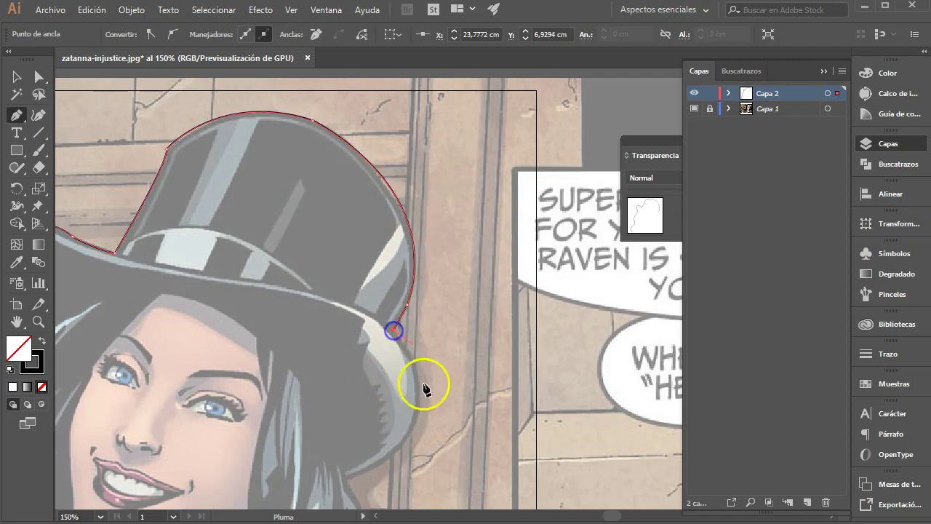
left_click_drag(274, 332, 354, 211)
left_click_drag(475, 358, 480, 342)
left_click_drag(425, 357, 369, 373)
left_click_drag(470, 406, 405, 197)
left_click_drag(383, 234, 377, 260)
- Trace across the shoulder and chest and close the path on its starting anchor
left_click(383, 233)
left_click_drag(404, 318, 382, 348)
left_click(406, 318)
left_click_drag(124, 410, 277, 299)
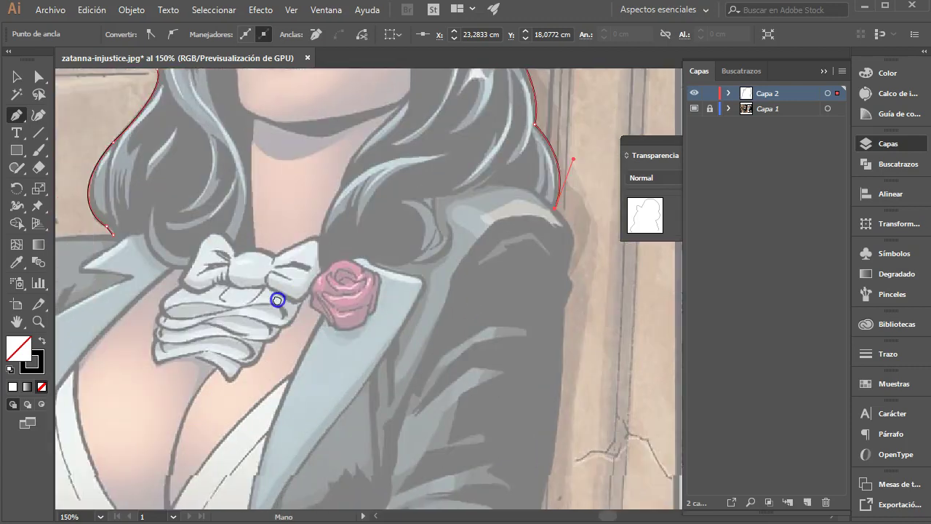
left_click(383, 336)
left_click(122, 286)
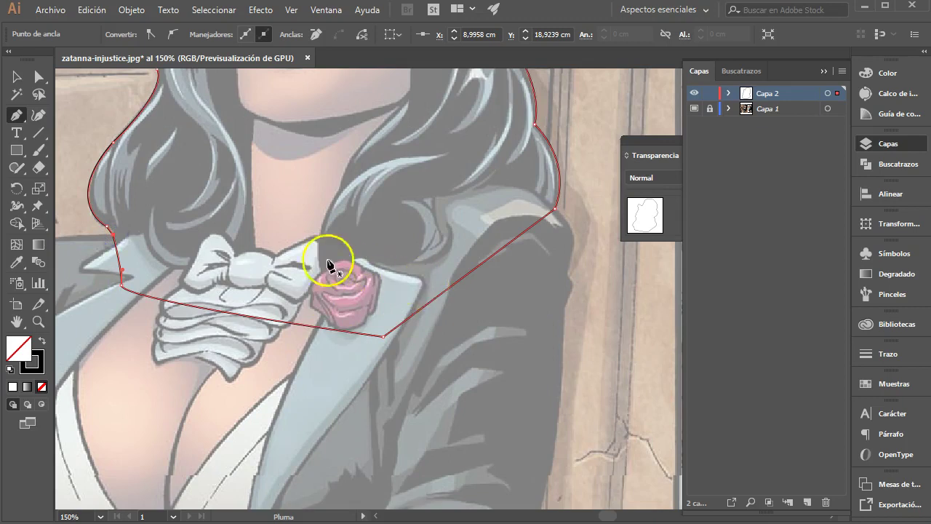
left_click_drag(284, 150, 254, 305)
left_click_drag(339, 274, 235, 378)
left_click_drag(226, 114, 174, 338)
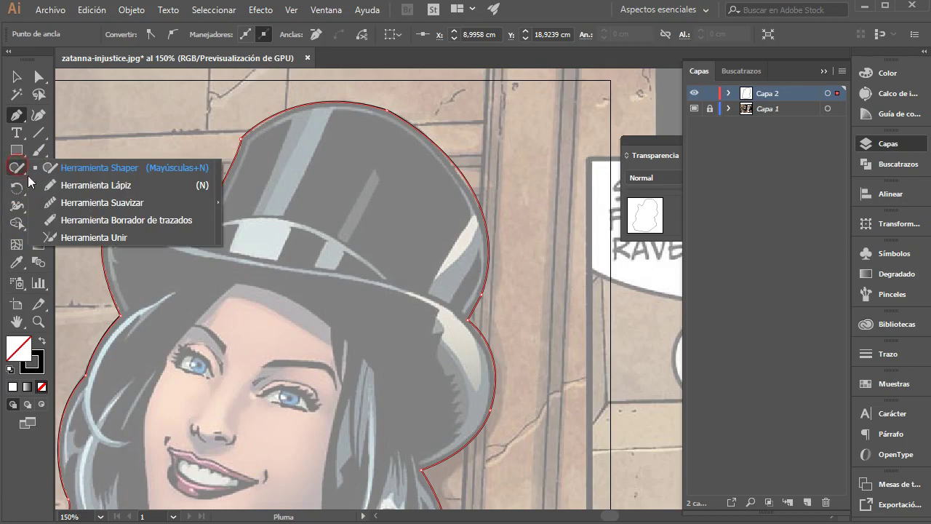
- Smooth the outline along the hat crown's top and right edge with the Smooth tool
left_click_drag(18, 170, 58, 201)
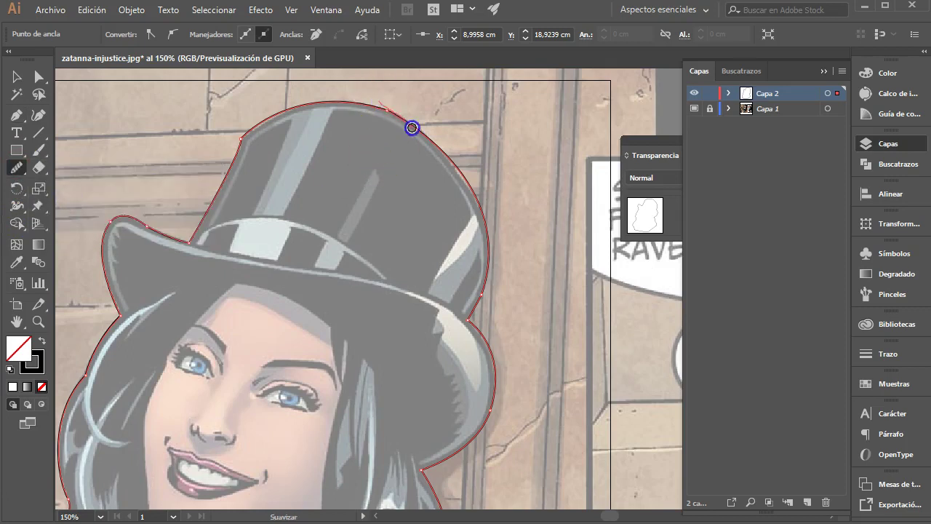
left_click_drag(412, 128, 433, 181)
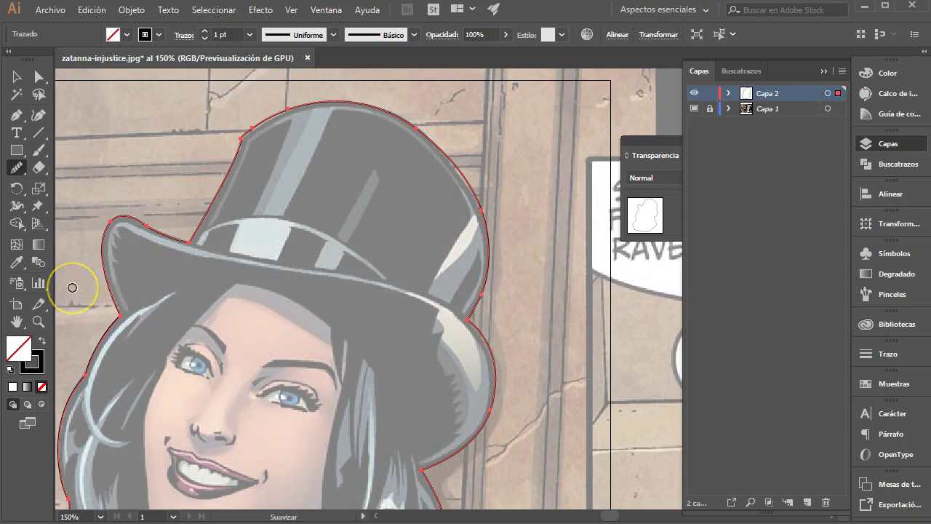
left_click_drag(484, 198, 480, 284)
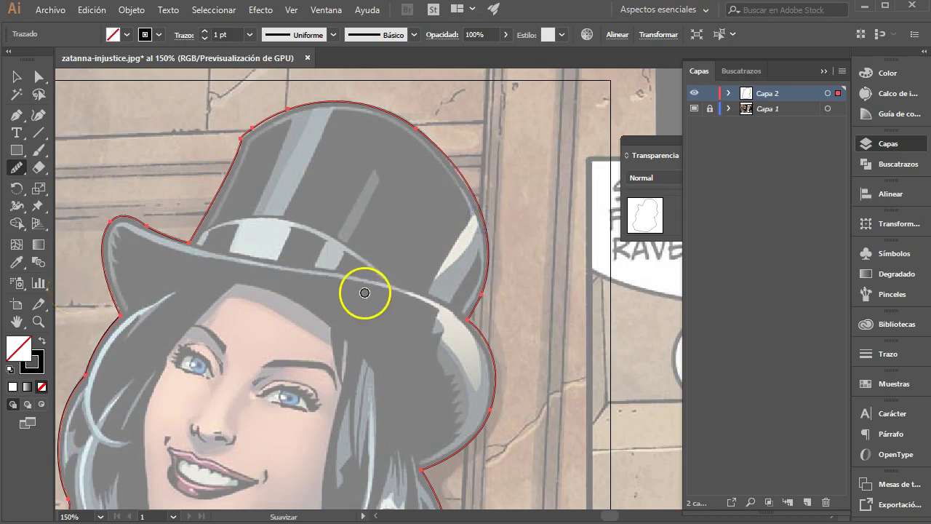
left_click(39, 320)
left_click(286, 197)
- Start a new pen path at the crown's left base and trace across the crown's top
scroll(437, 254, "down", 2)
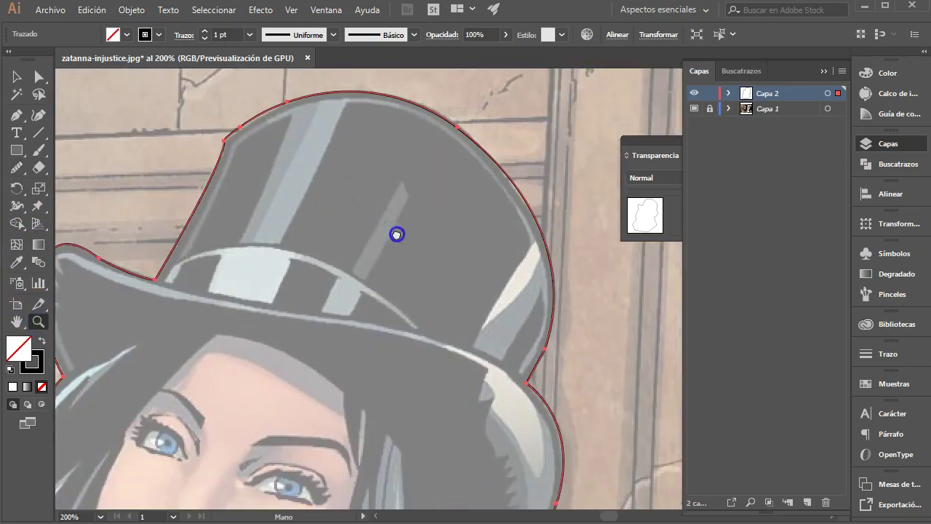
left_click(16, 115)
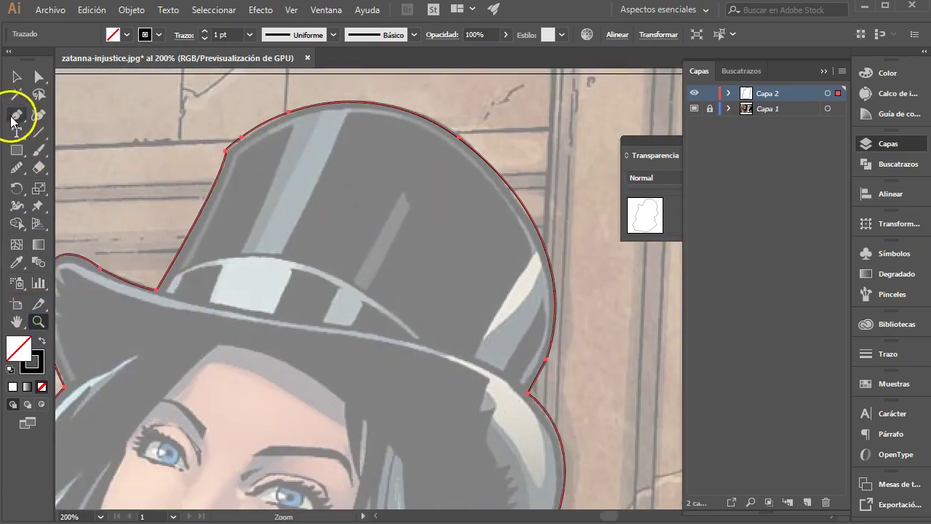
left_click(177, 270)
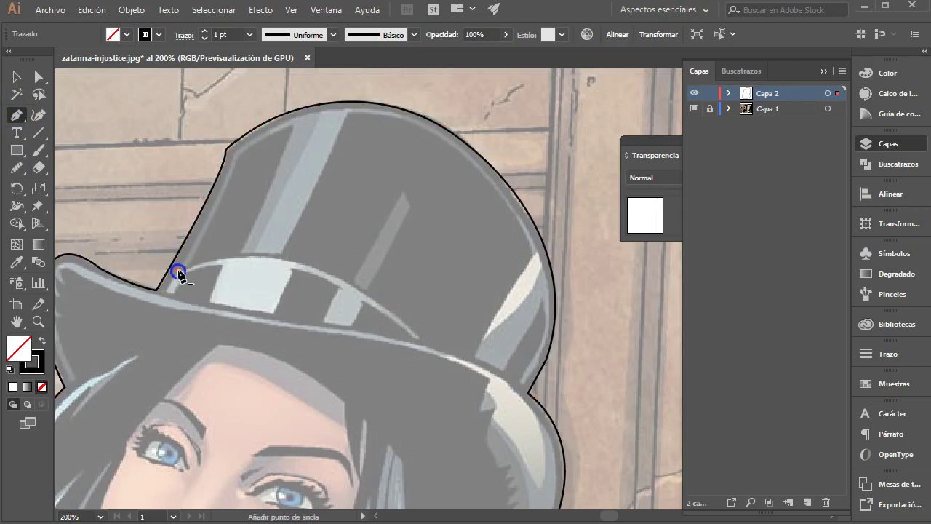
left_click(237, 140)
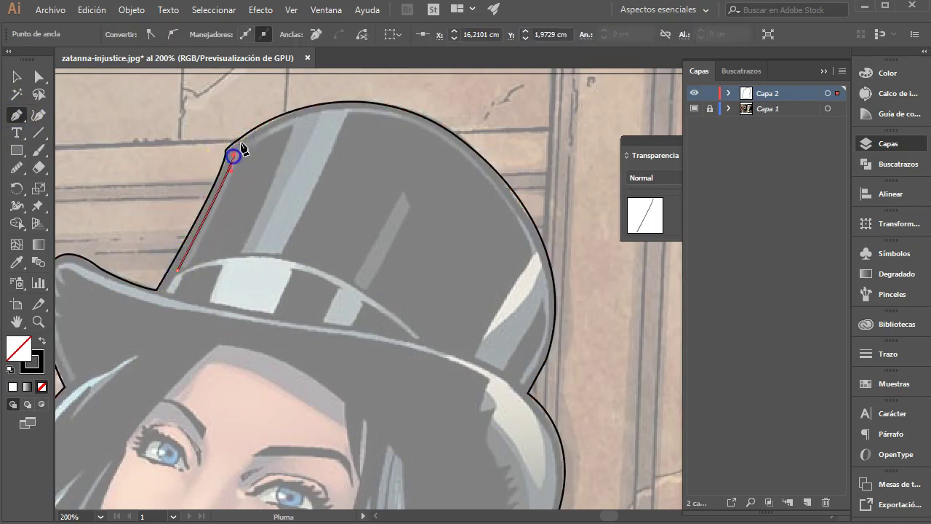
left_click(454, 144)
left_click_drag(564, 210, 577, 229)
left_click(452, 146)
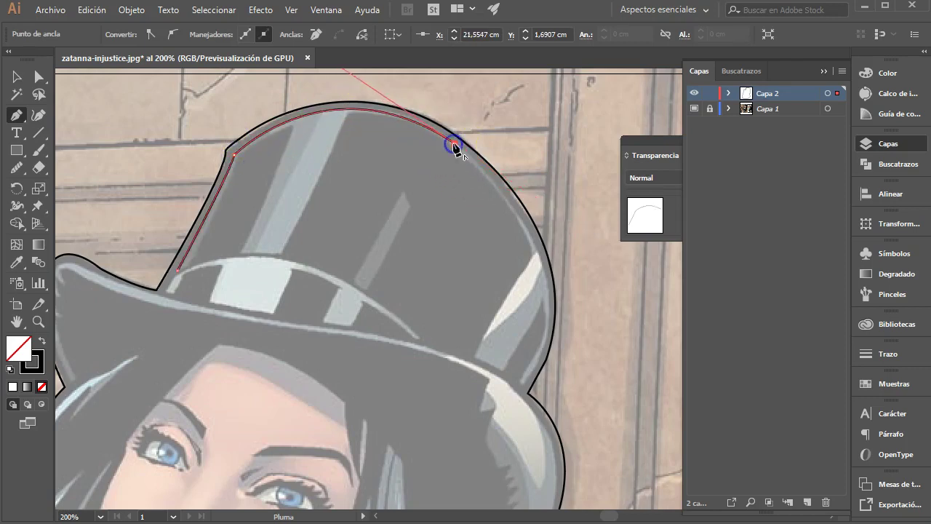
- Continue the crown outline down its right side and along the hat band
left_click(540, 359)
left_click_drag(493, 489, 499, 476)
left_click(539, 356)
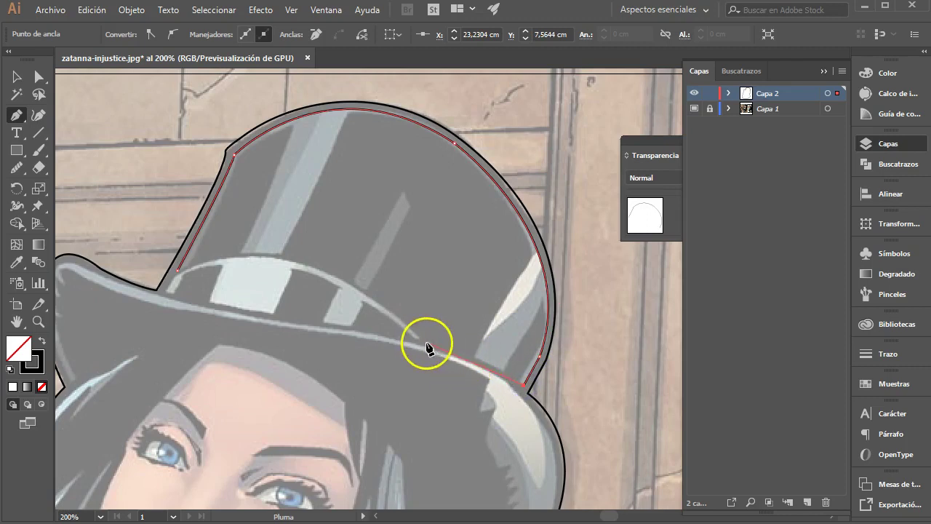
left_click_drag(422, 343, 582, 358)
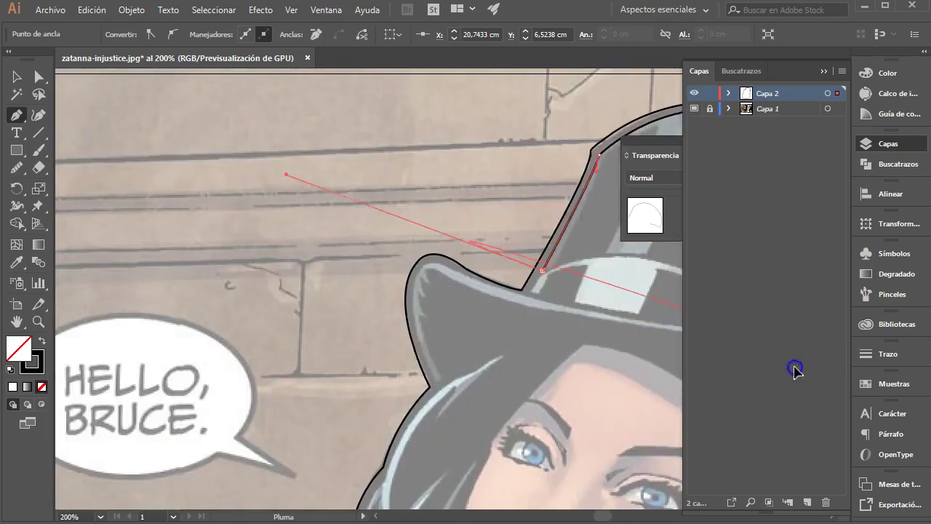
left_click(727, 384)
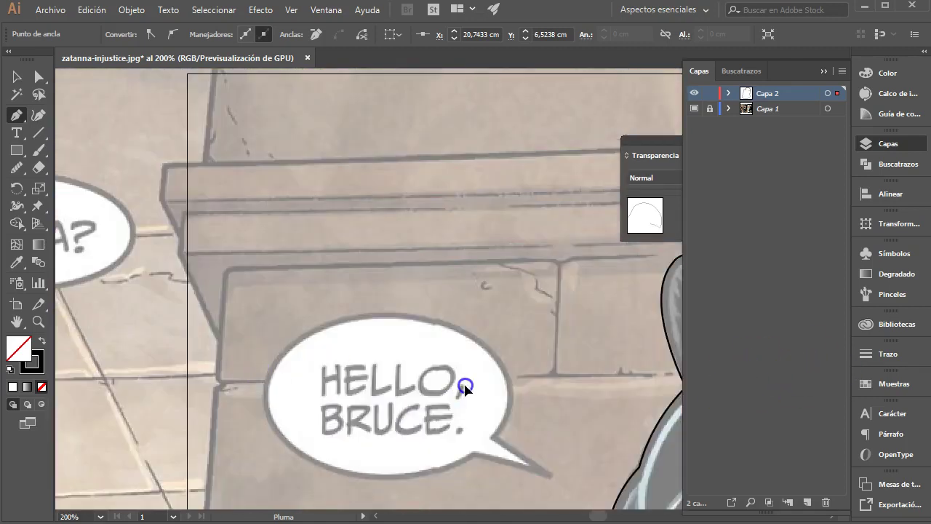
left_click_drag(553, 208, 63, 202)
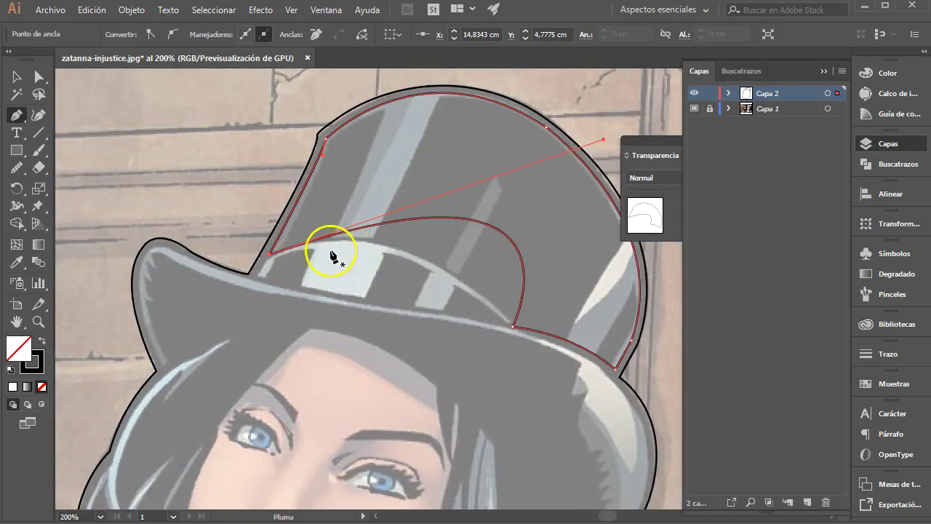
- Refit the crown outline's lower curve handle so it hugs the top of the hat band
left_click(39, 76)
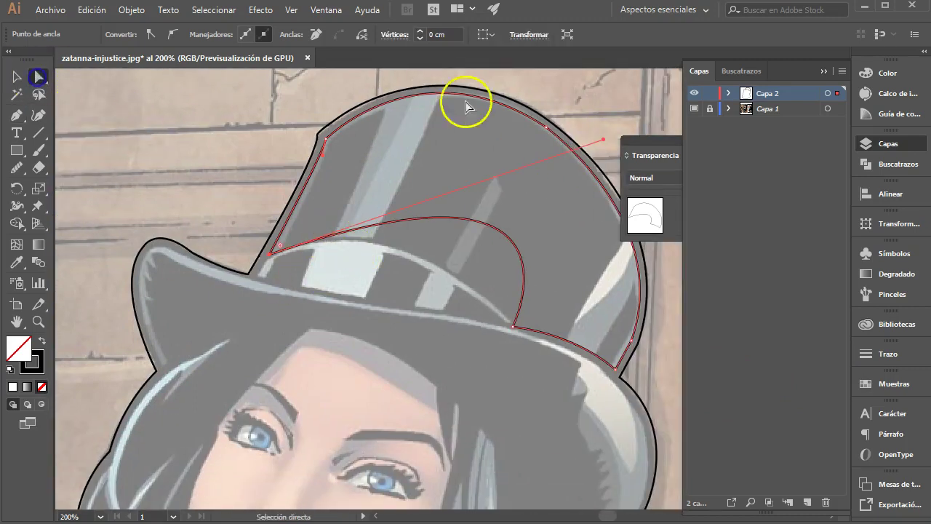
left_click_drag(604, 140, 542, 155)
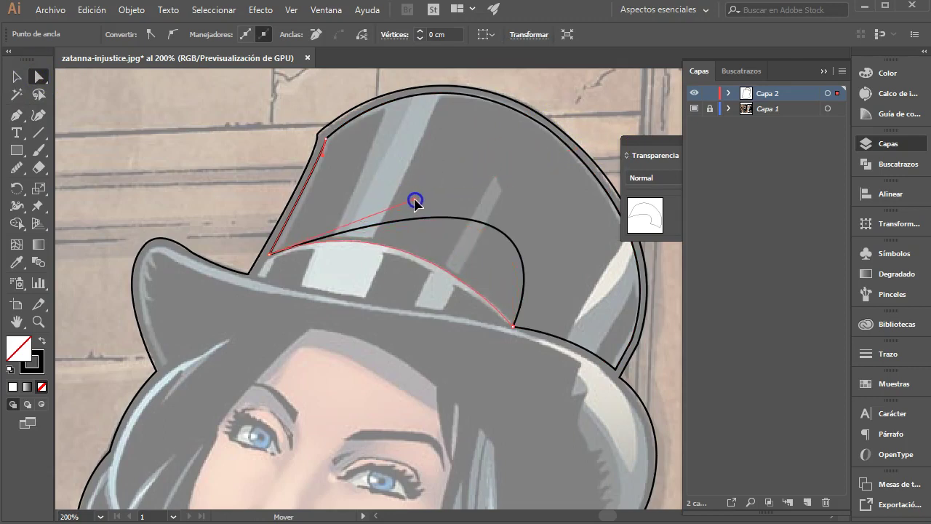
left_click_drag(415, 202, 414, 200)
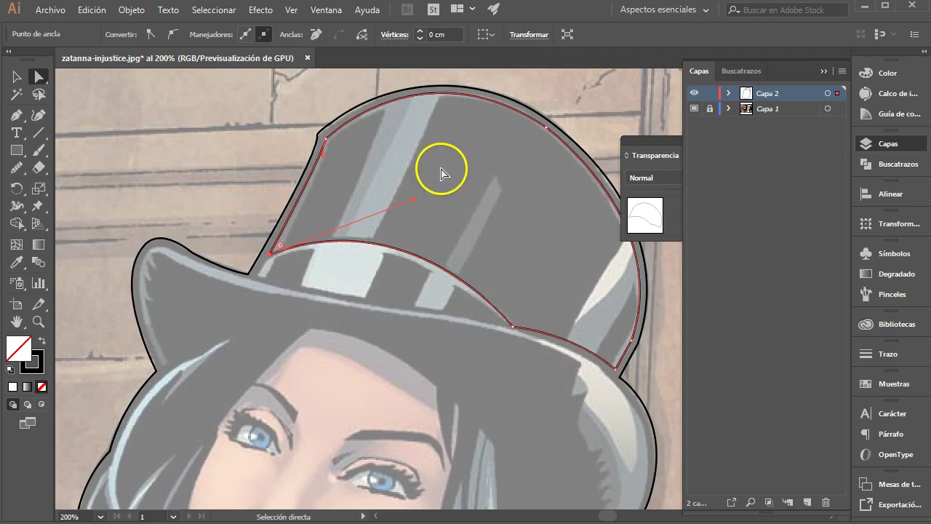
left_click(14, 117)
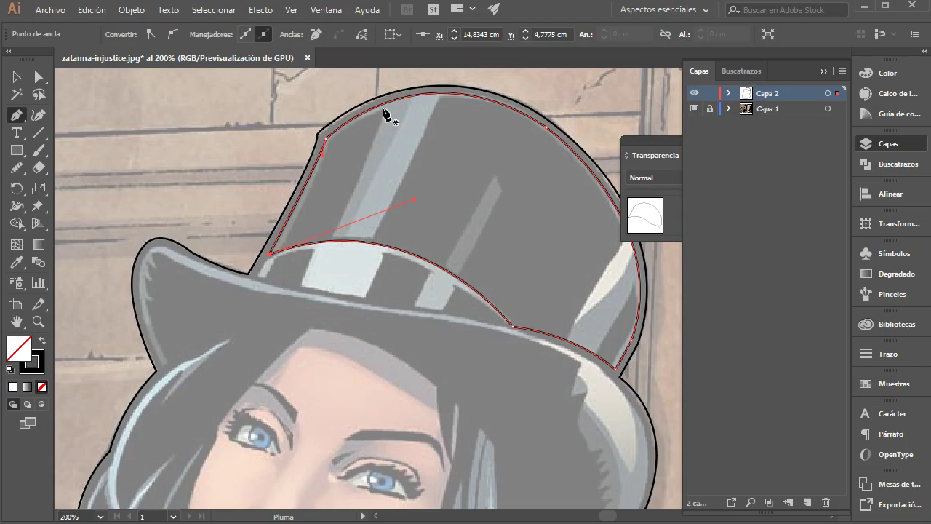
- Trace and close the narrow left side panel of the hat crown
left_click(383, 110)
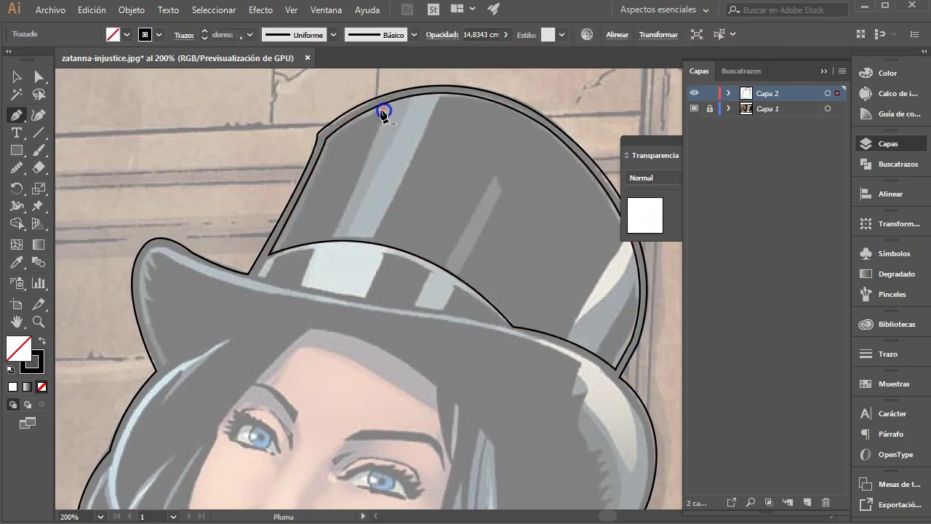
left_click(326, 140)
left_click_drag(289, 247, 281, 253)
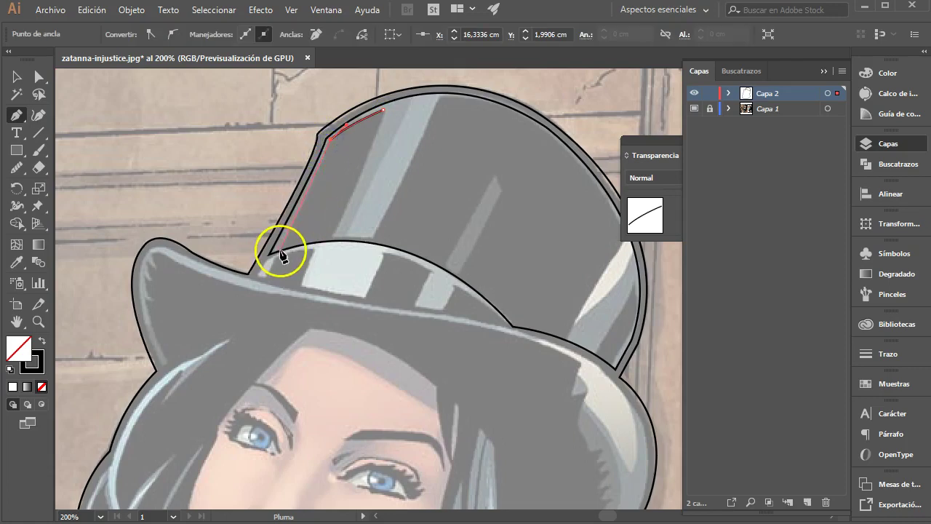
mouse_move(277, 253)
left_mouse_down()
mouse_move(335, 243)
mouse_move(328, 241)
left_mouse_up()
left_click(384, 112)
- Start the central crown panel path along the band and up the crown's right side
left_click(440, 97)
left_click(372, 240)
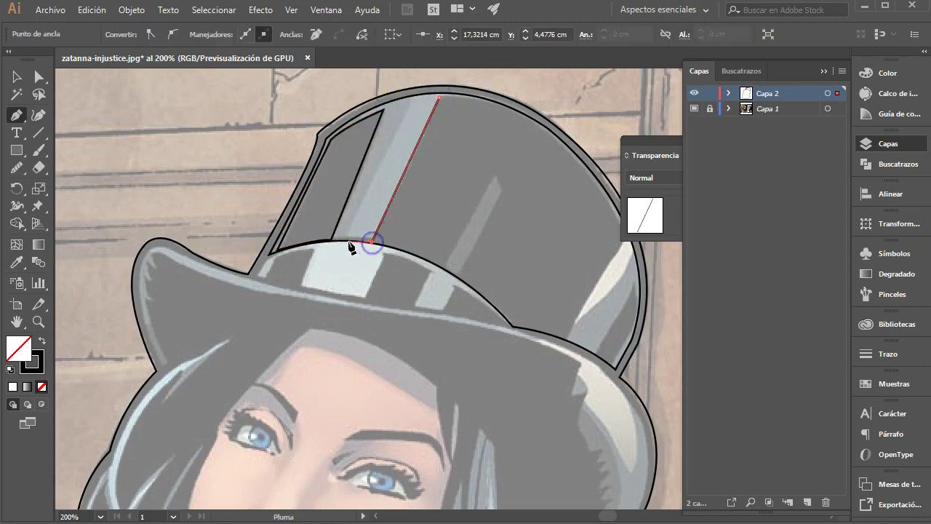
left_click_drag(513, 327, 553, 393)
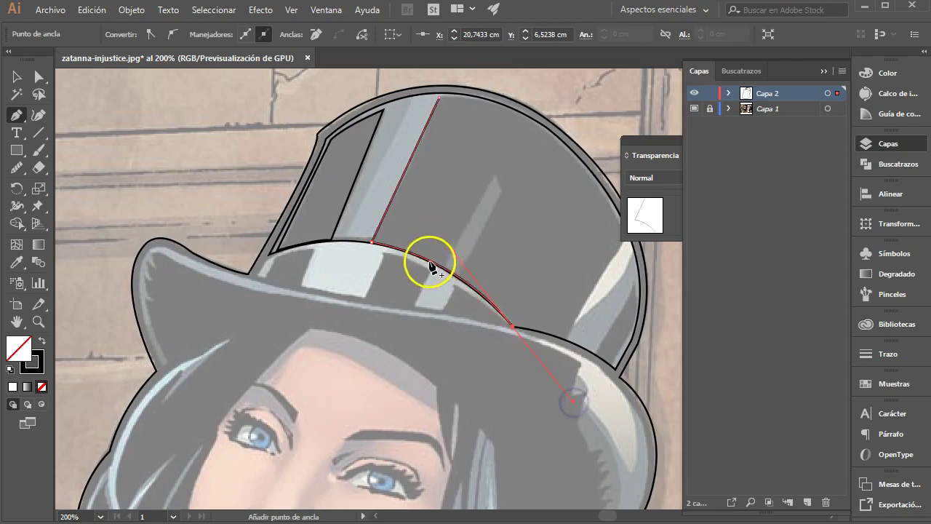
left_click(512, 326)
mouse_move(565, 338)
left_mouse_down()
mouse_move(586, 260)
mouse_move(451, 222)
left_mouse_up()
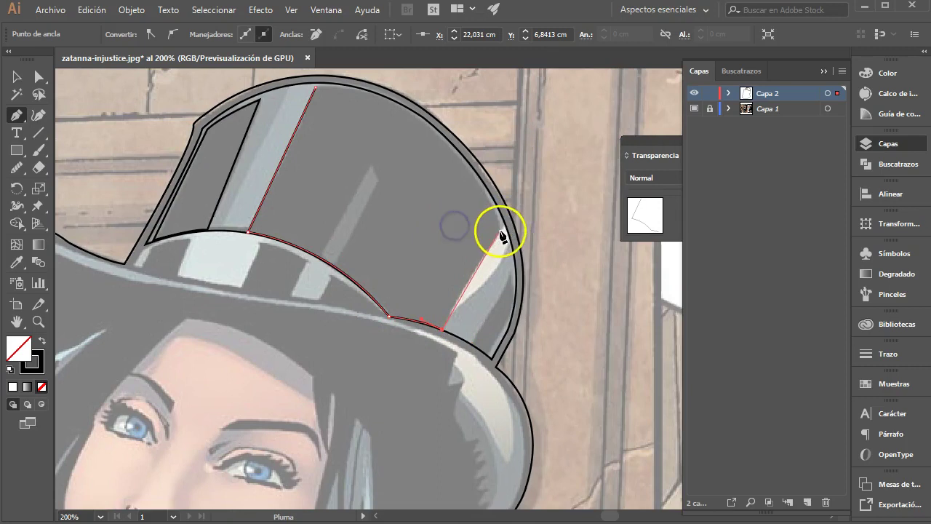
mouse_move(517, 211)
left_mouse_down()
mouse_move(494, 215)
mouse_move(499, 232)
left_mouse_up()
left_click(314, 89)
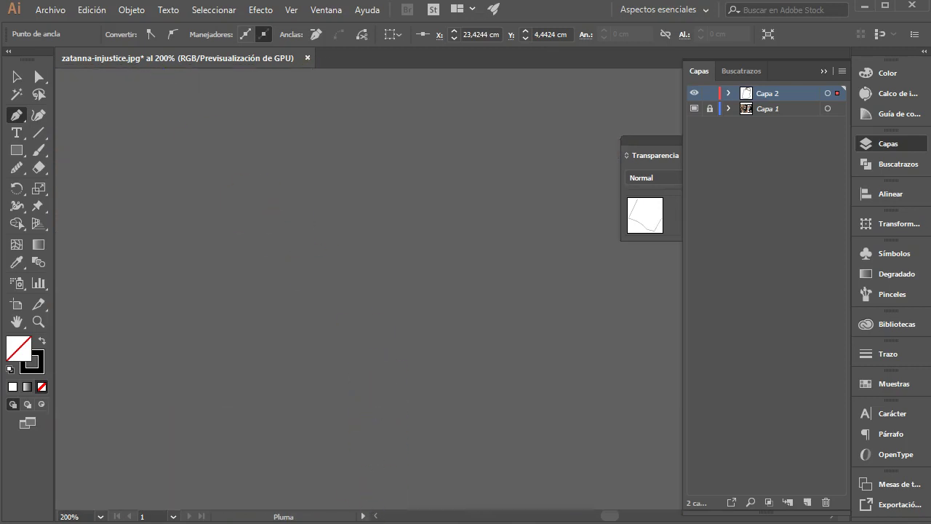
- Curve the central panel along the crown's top and close it
left_click_drag(320, 266, 345, 444)
left_click(311, 263)
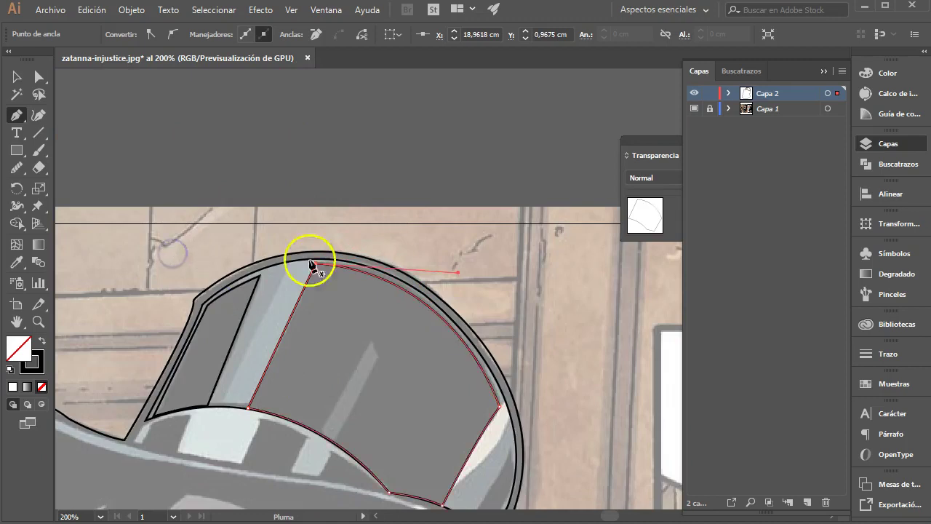
left_click_drag(383, 294, 374, 197)
left_click(304, 318)
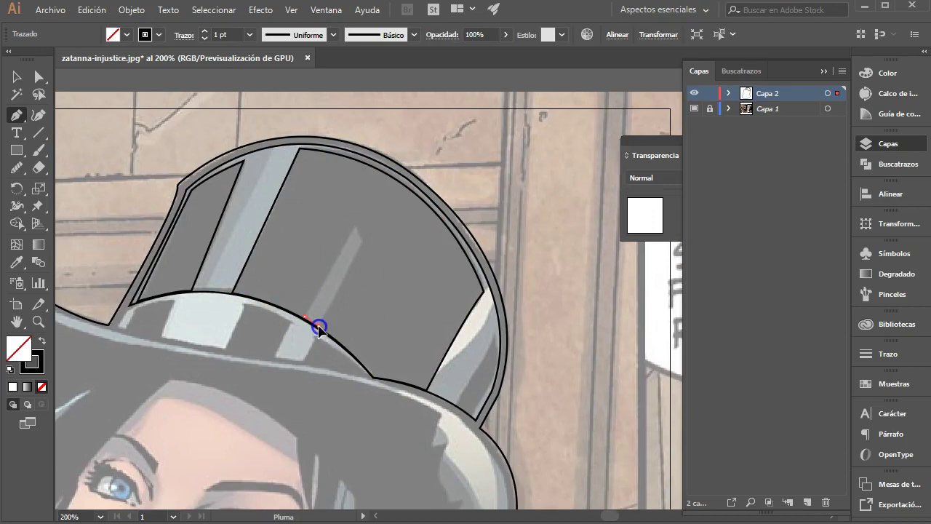
- Draw the closed thin diagonal stripe shape rising from the band
left_click(355, 227)
left_click(363, 242)
left_click(319, 325)
left_click(304, 317)
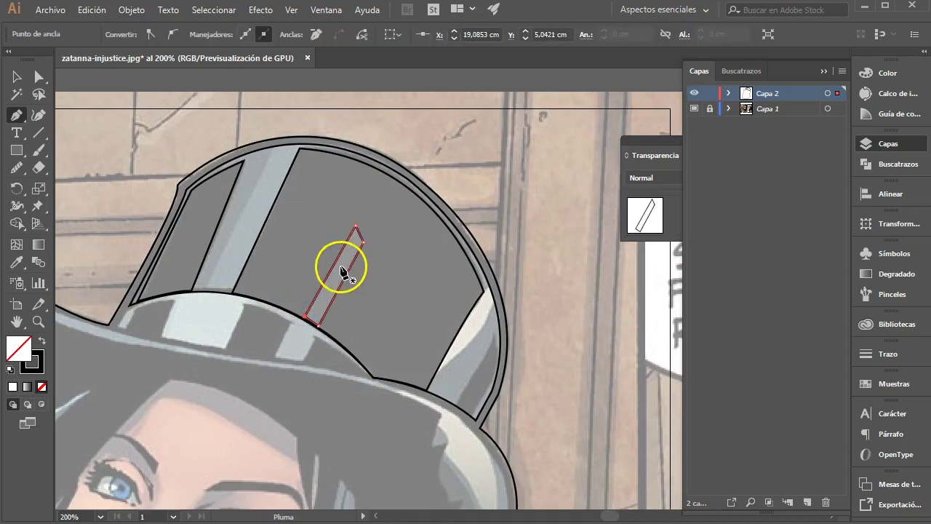
- Draw the closed light sliver along the crown's right rim down to the band
left_click(487, 286)
left_click(451, 337)
left_click(432, 379)
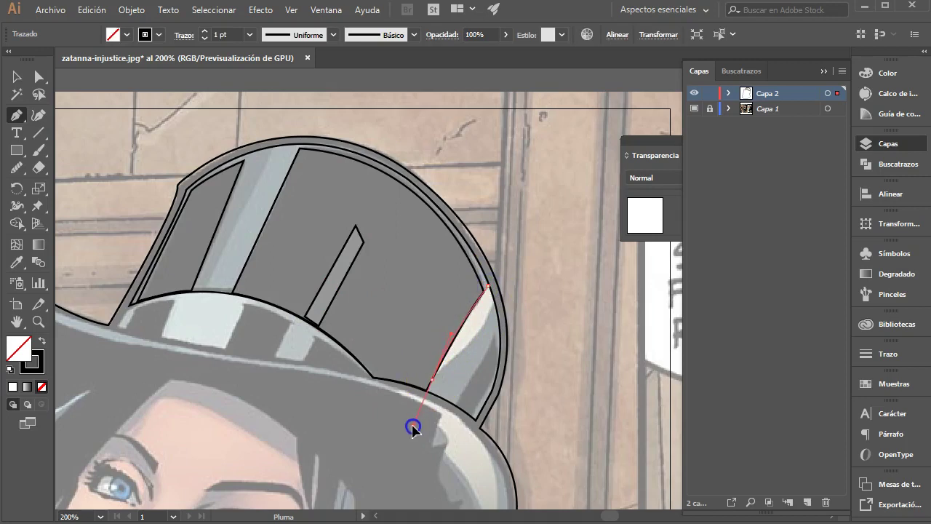
left_click(432, 378)
left_click(483, 328)
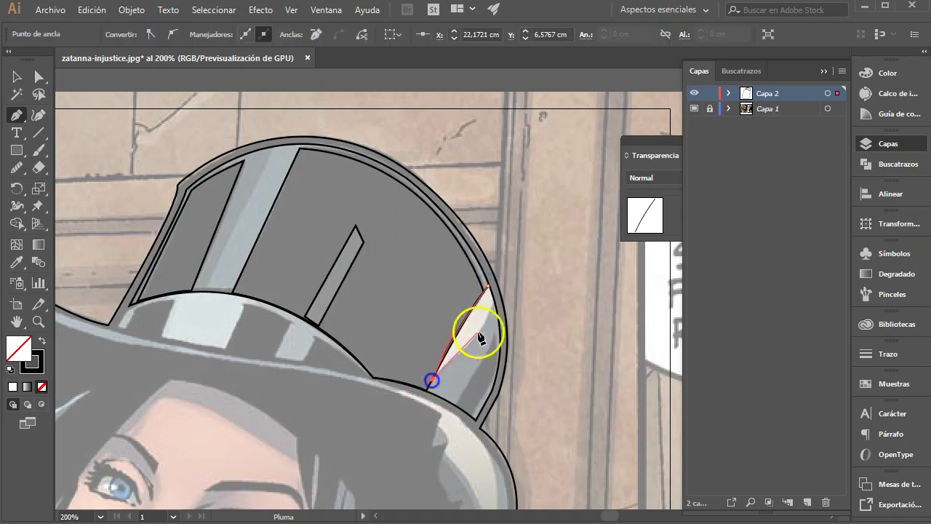
left_click(488, 287)
- Draw the narrow dark rim strip and check its anchors with Direct Selection
left_click(494, 332)
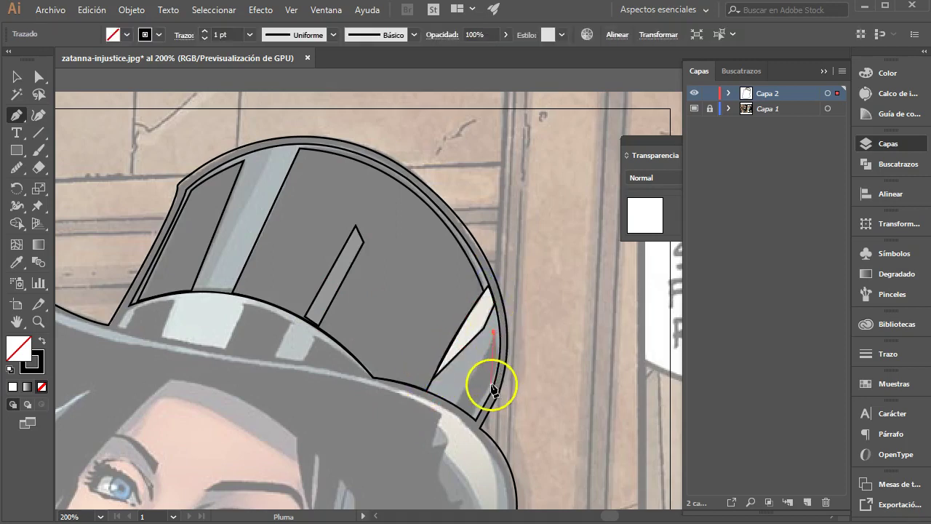
left_click(475, 417)
left_click(455, 403)
left_click(493, 332)
key("a")
left_click(494, 334)
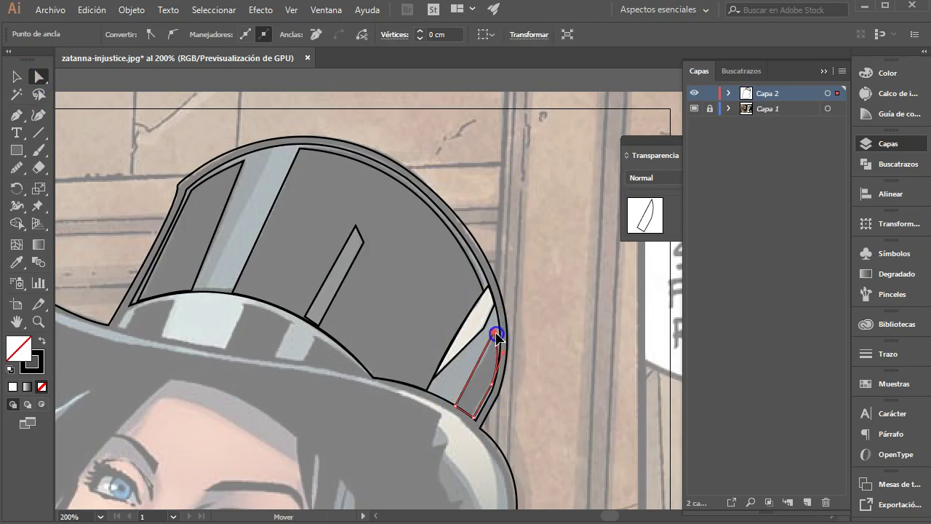
left_click(405, 349)
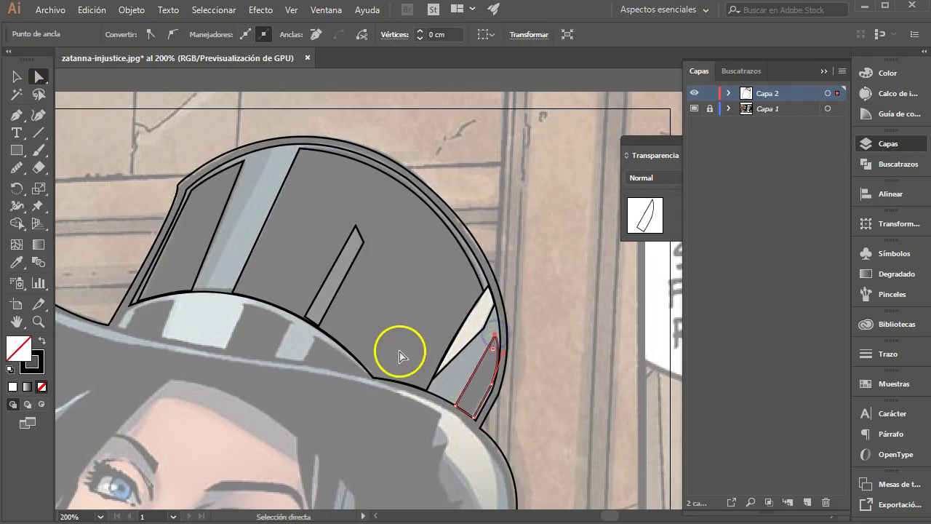
left_click(492, 387)
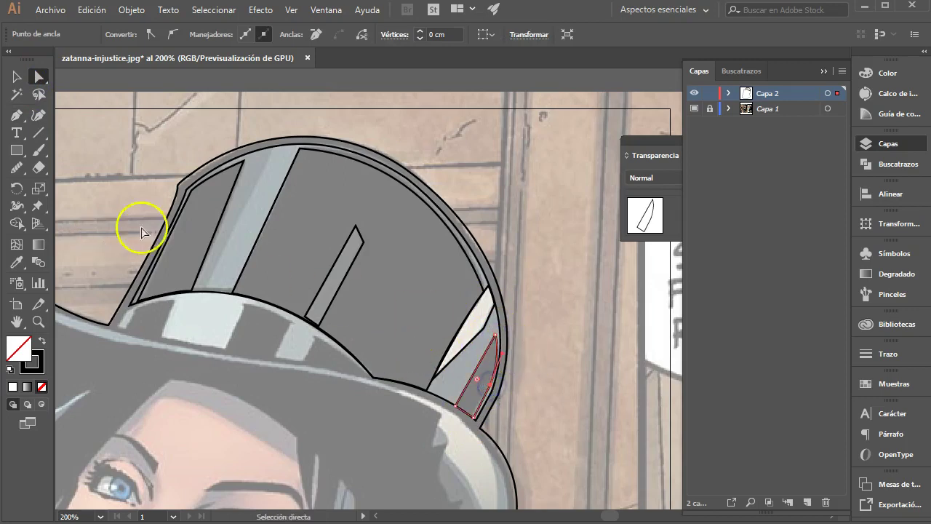
left_click(16, 115)
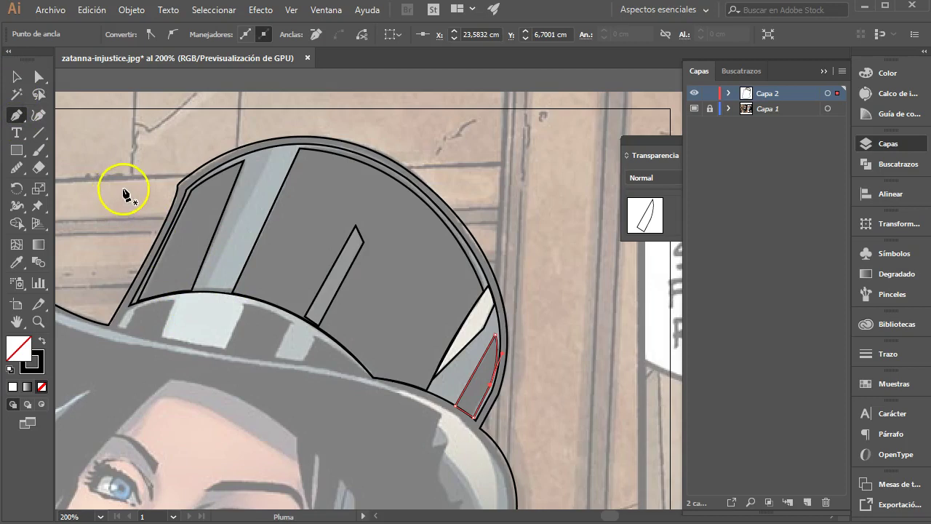
- Make the left, central and right-strip crown panels solid black with no outline
left_click(16, 79)
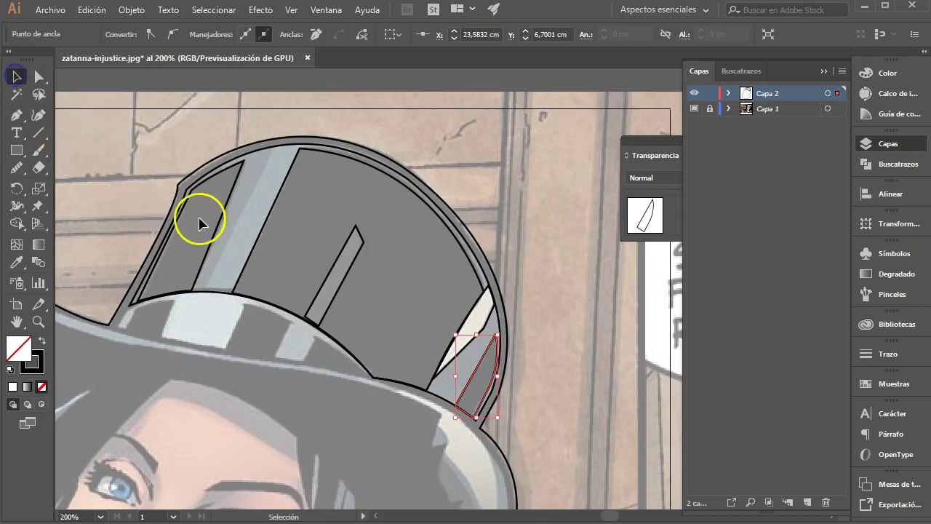
left_click(218, 225)
left_click(267, 221, "shift")
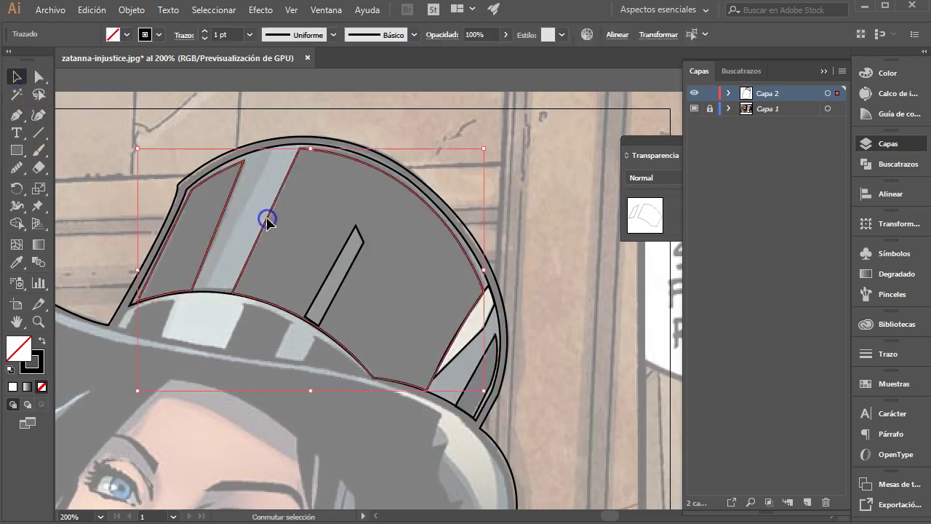
left_click(496, 341, "shift")
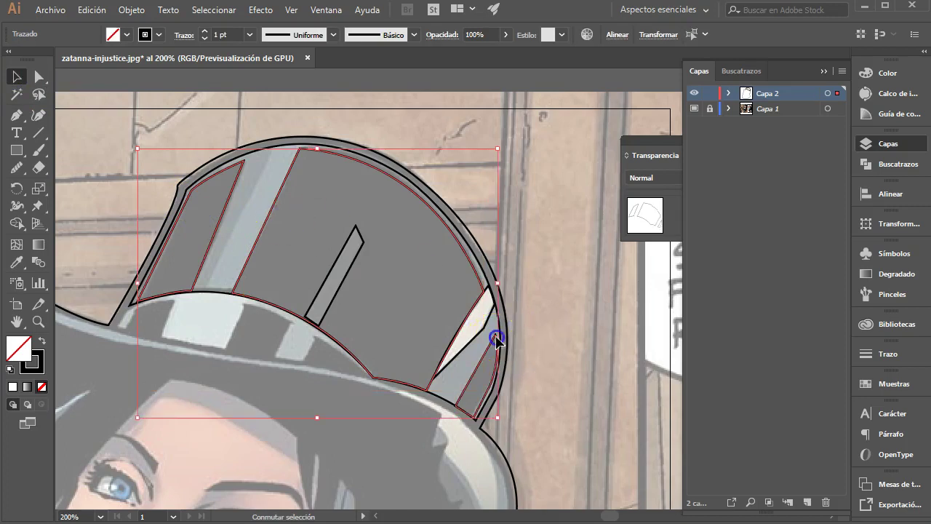
left_click(42, 341)
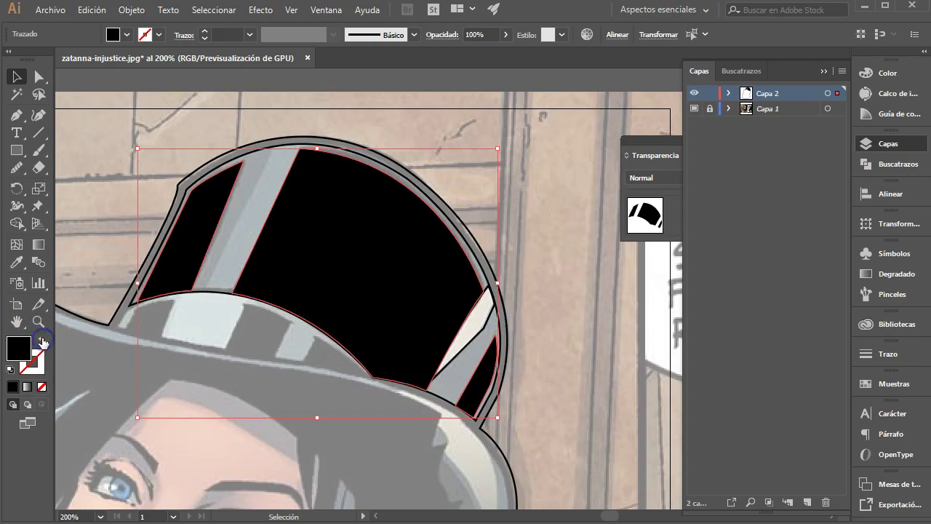
- Give the highlight sliver a white fill with no stroke
left_click(478, 327)
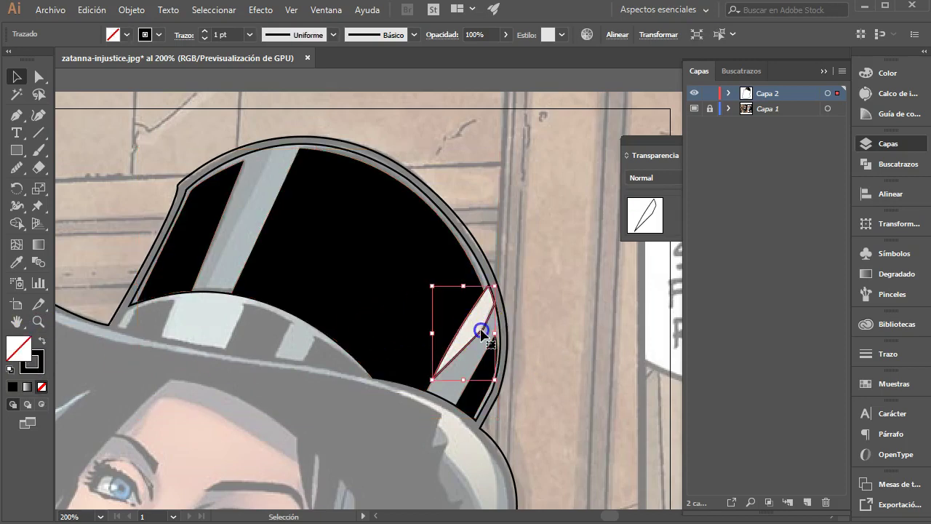
left_click(11, 370)
left_click(41, 386)
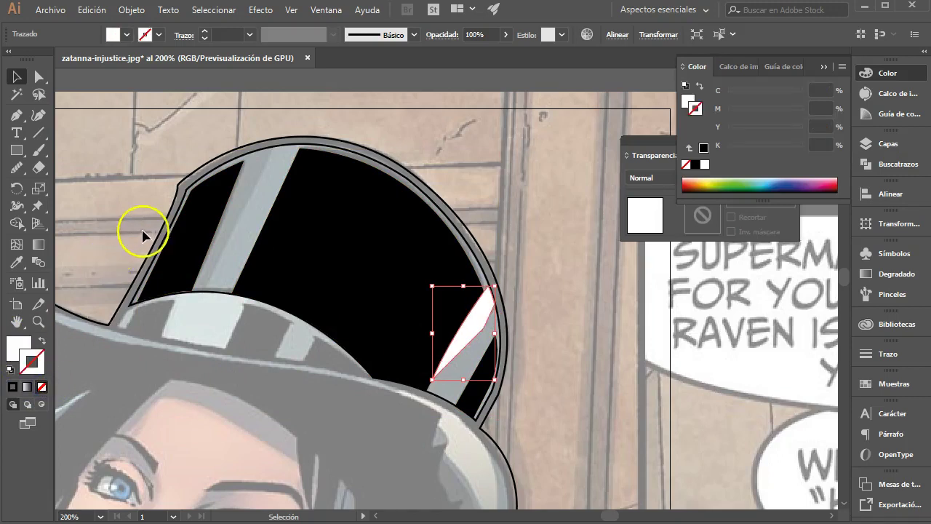
left_click(139, 229)
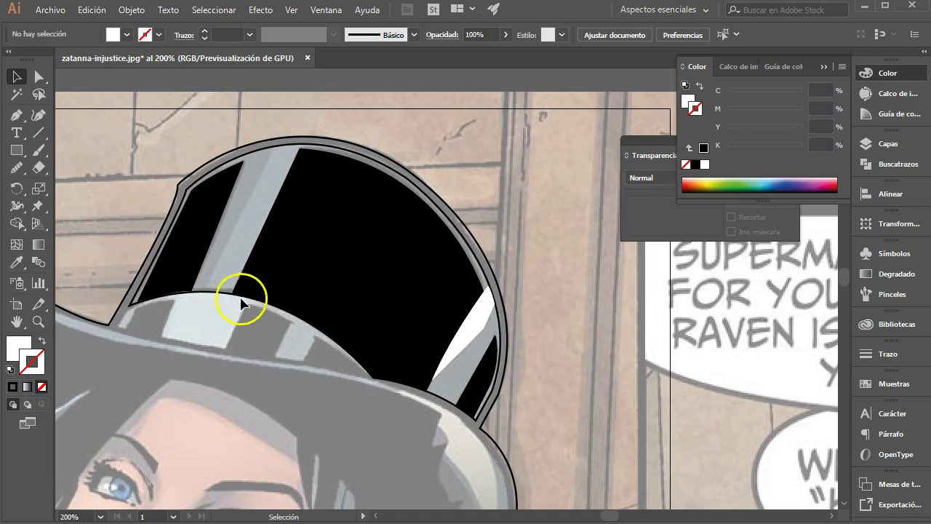
- Move the crown outline right, draw a straight crown-to-brim line, and select both
left_click(211, 298)
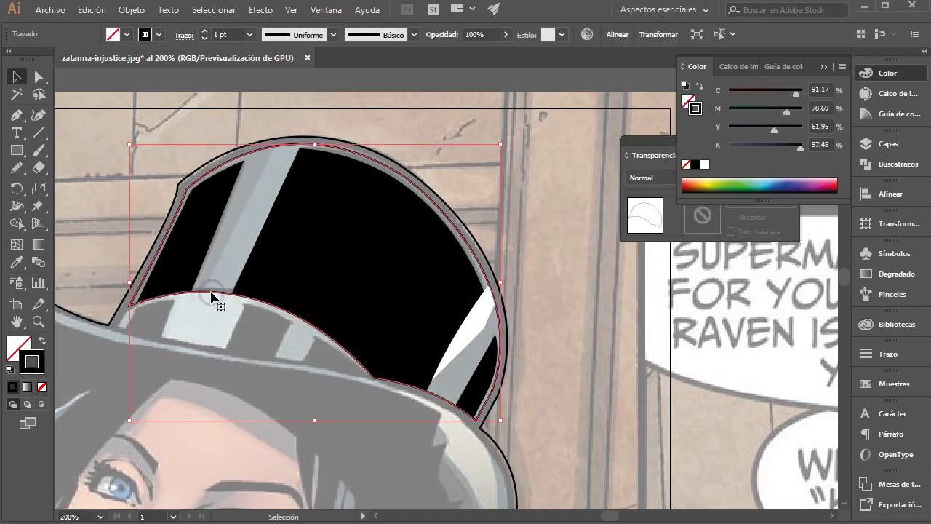
left_click_drag(211, 297, 638, 314)
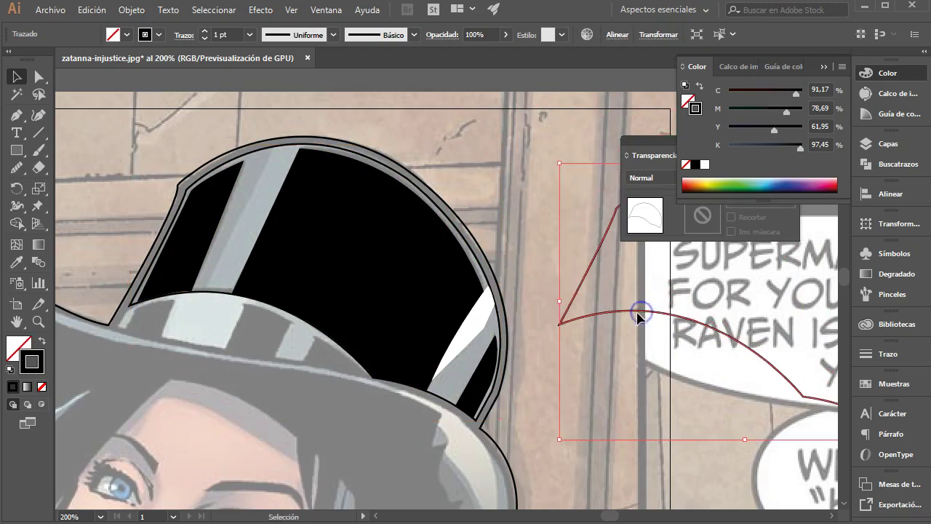
left_click(18, 117)
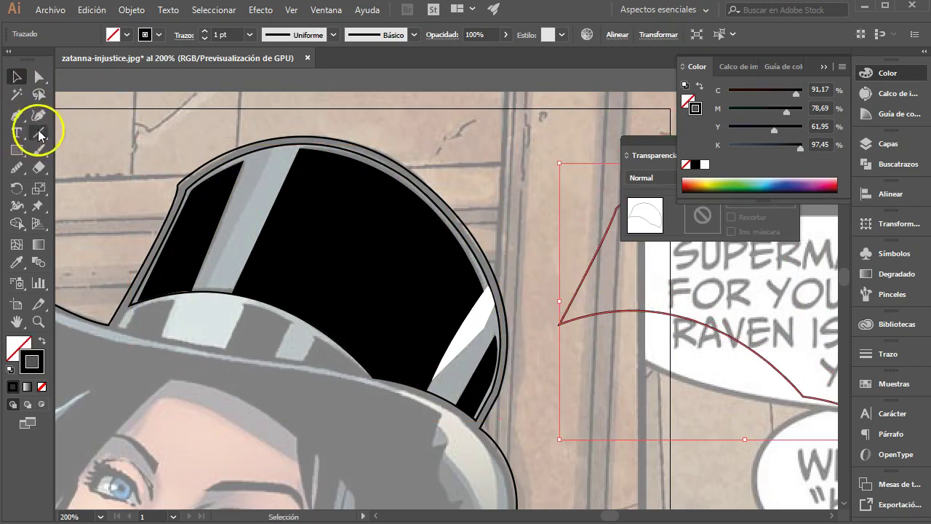
left_click_drag(308, 183, 277, 145)
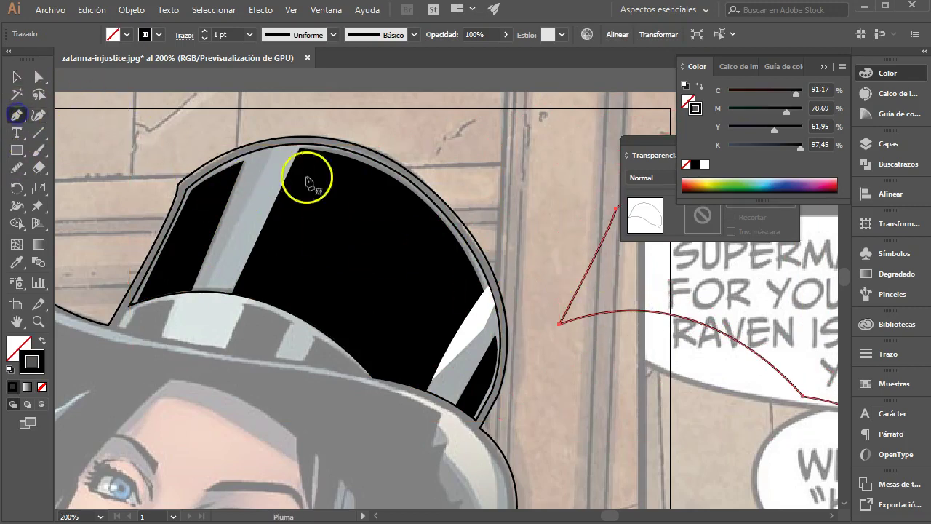
left_click(204, 300)
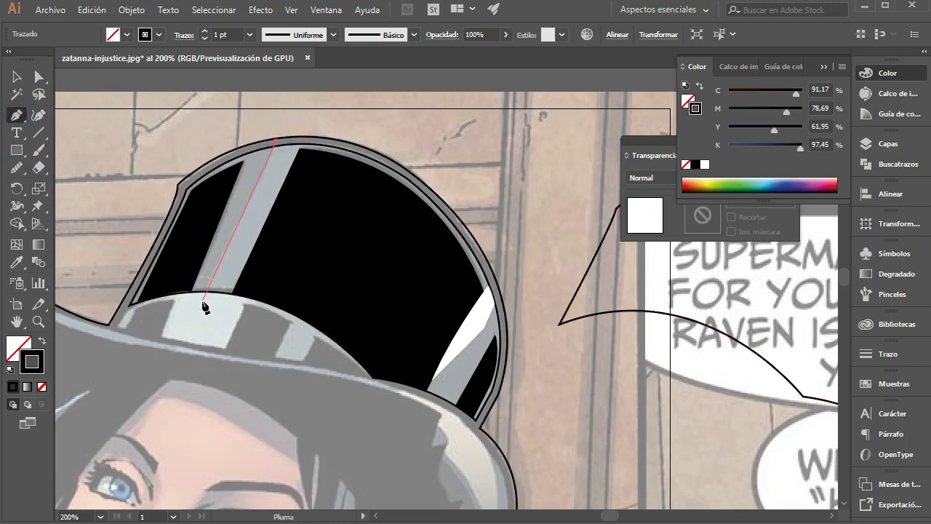
left_click(203, 302)
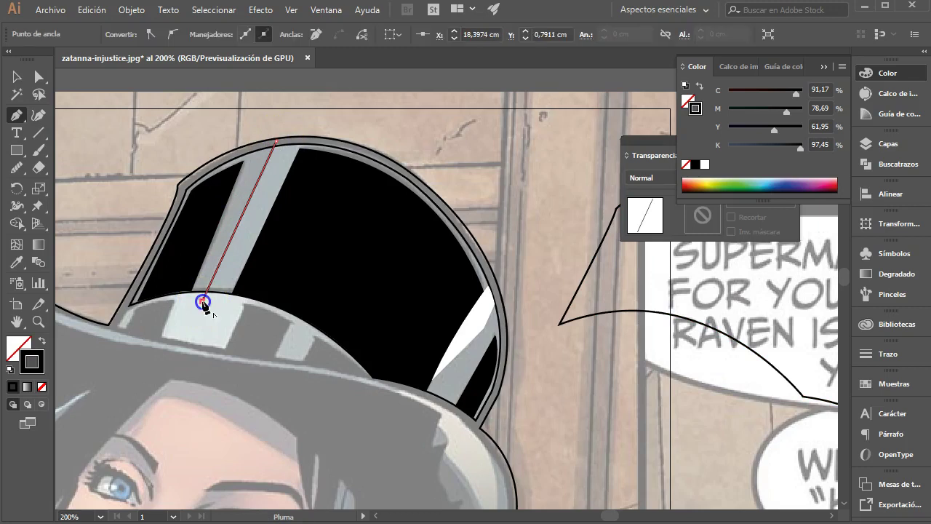
left_click(15, 76)
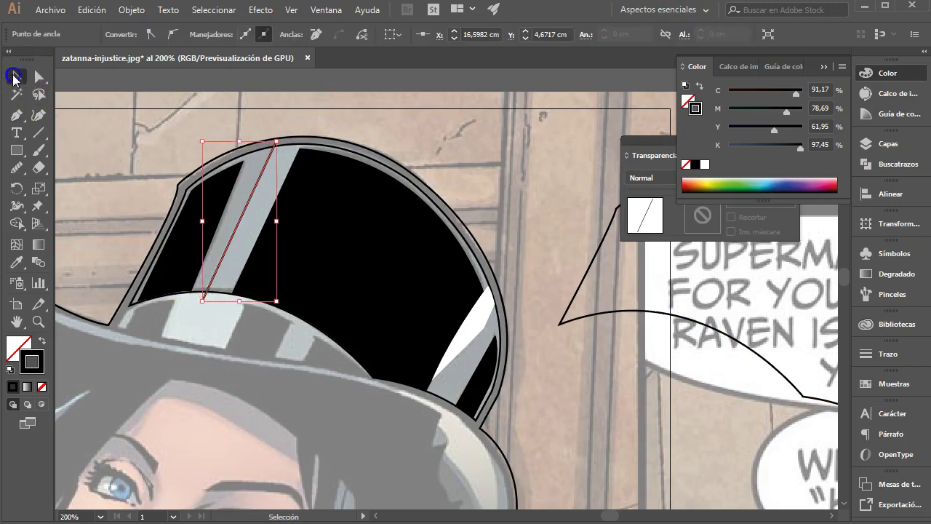
left_click(290, 148, "shift")
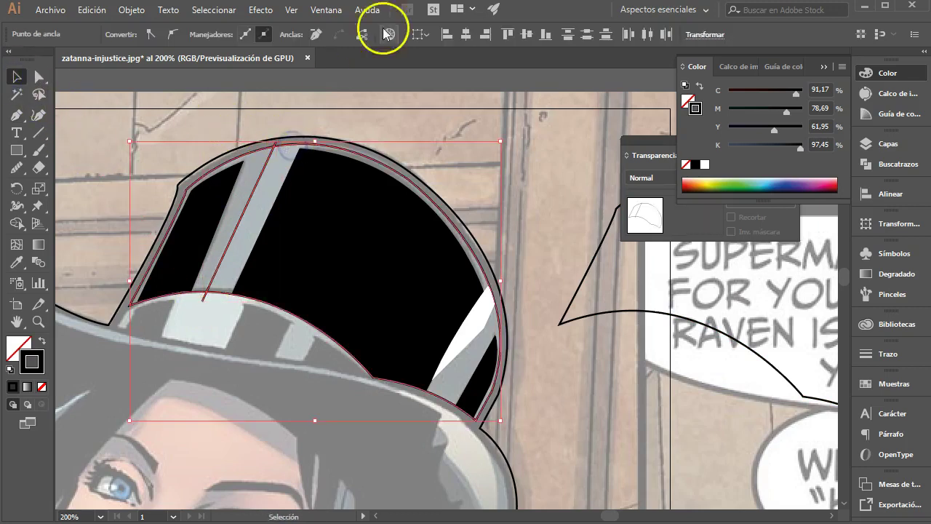
- Divide the hat crown along the line with Pathfinder Dividir and enter the group
left_click(329, 12)
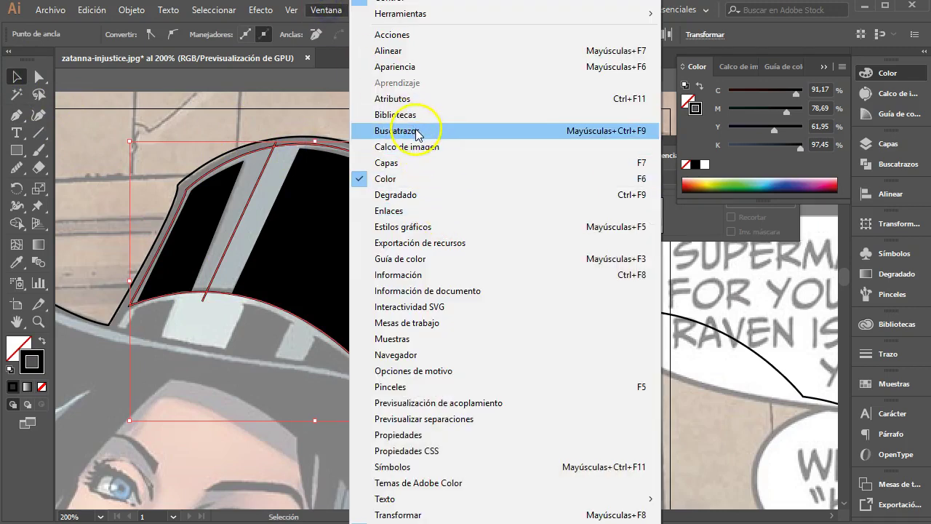
left_click(416, 131)
left_click(696, 210)
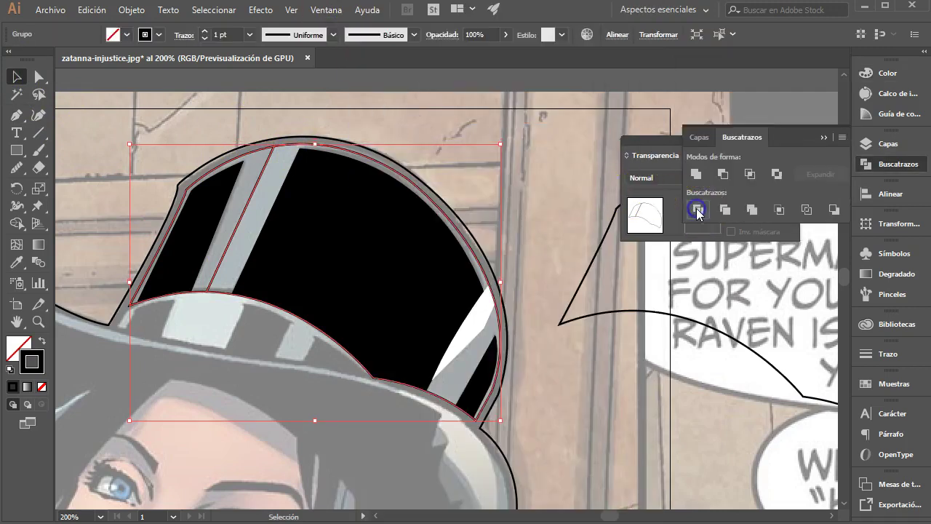
left_click(258, 151)
double_click(258, 151)
- Fill the left crown piece with a dark neutral grey
left_click(258, 151)
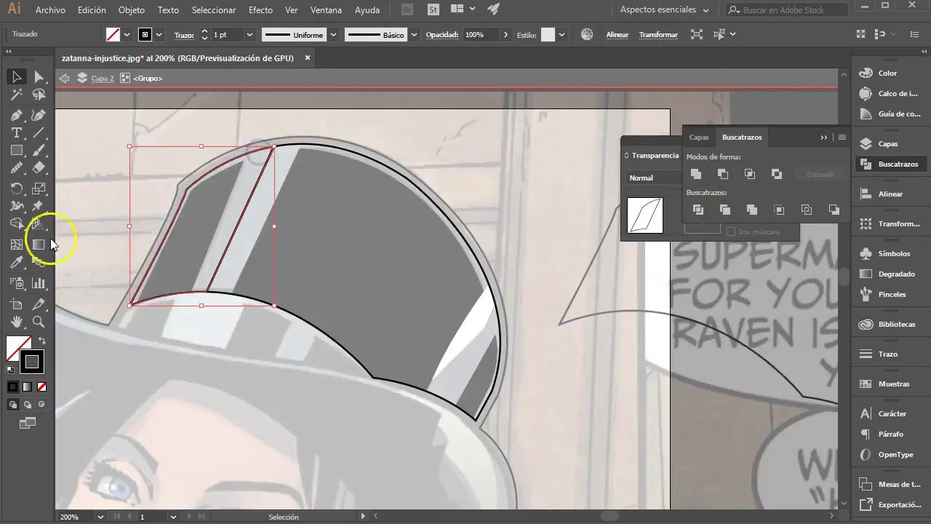
left_click(16, 262)
left_click(251, 178)
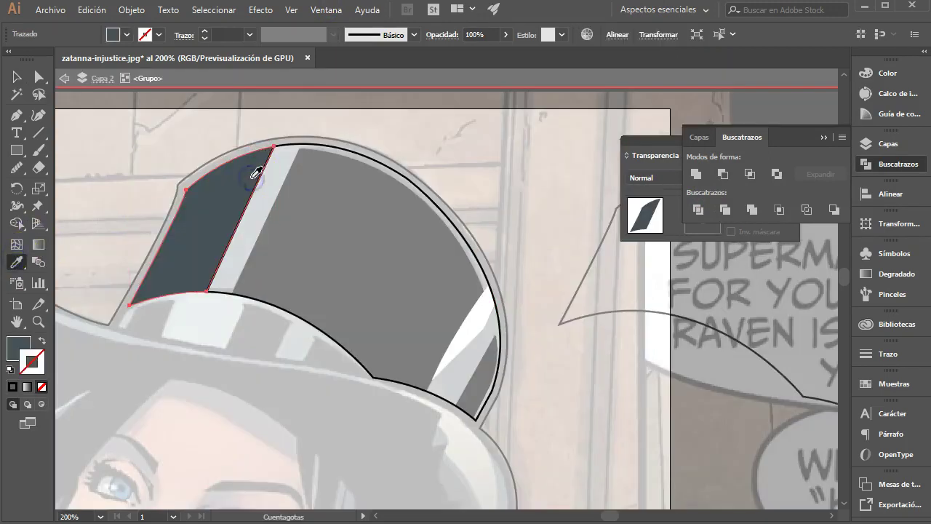
double_click(18, 343)
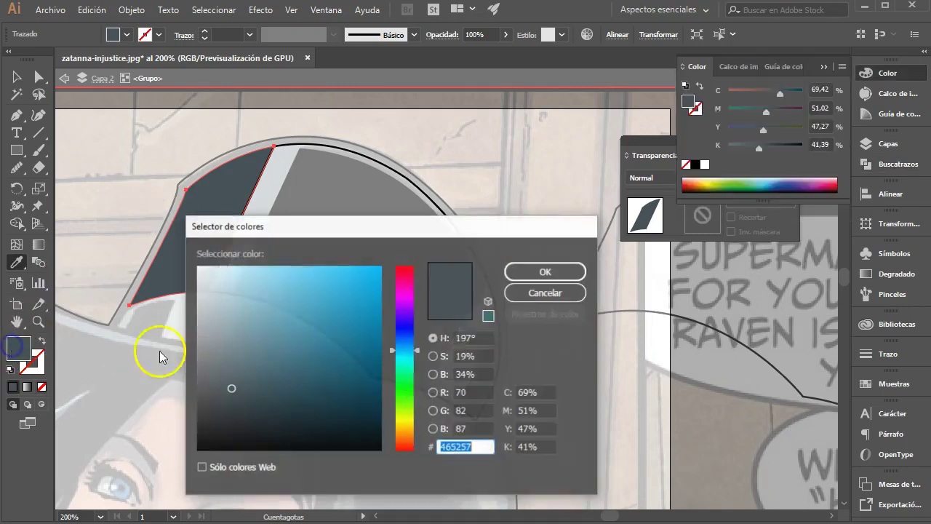
left_click(202, 370)
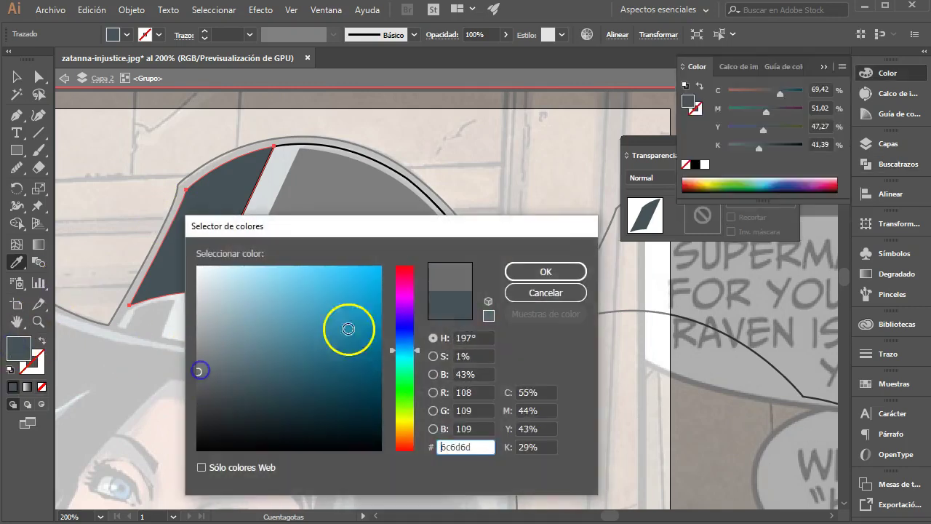
left_click(539, 270)
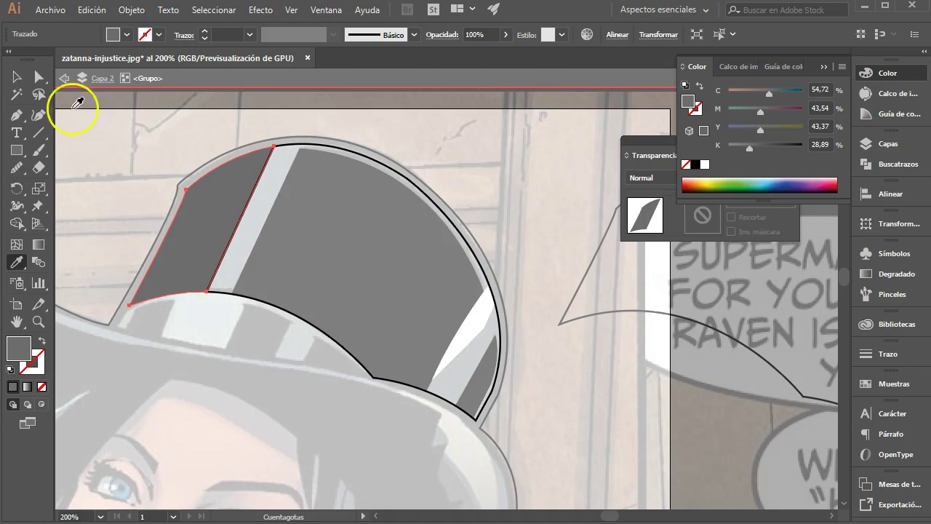
left_click(16, 76)
- Fill the larger right crown piece with light grey, then deselect
left_click(318, 149)
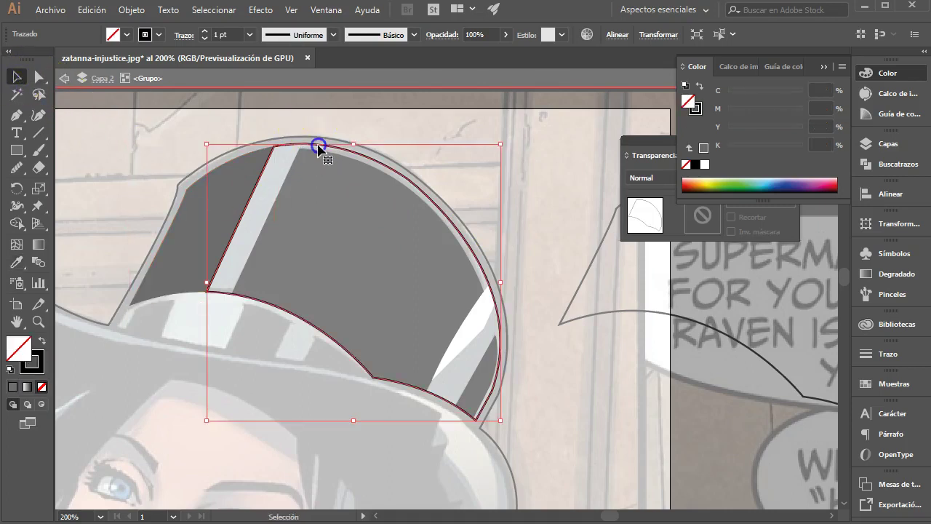
key("i")
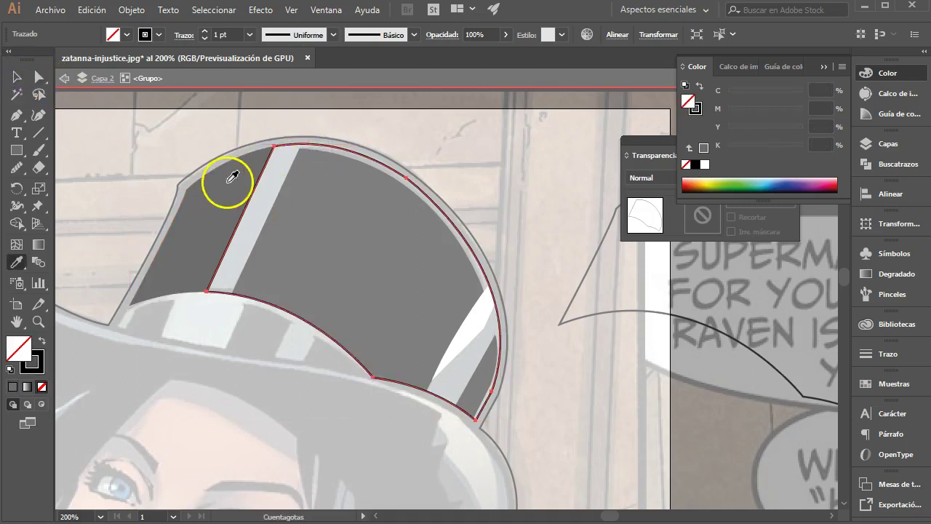
left_click(232, 176)
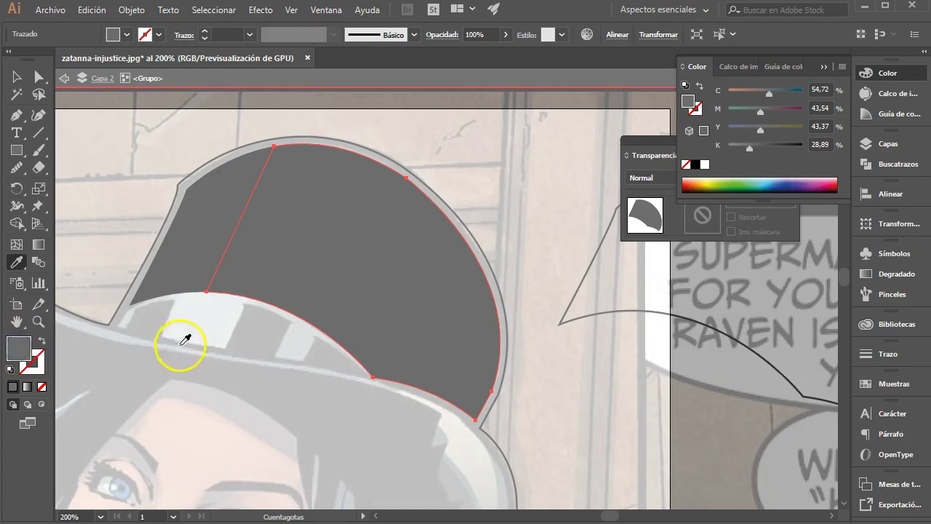
double_click(13, 349)
left_click(198, 311)
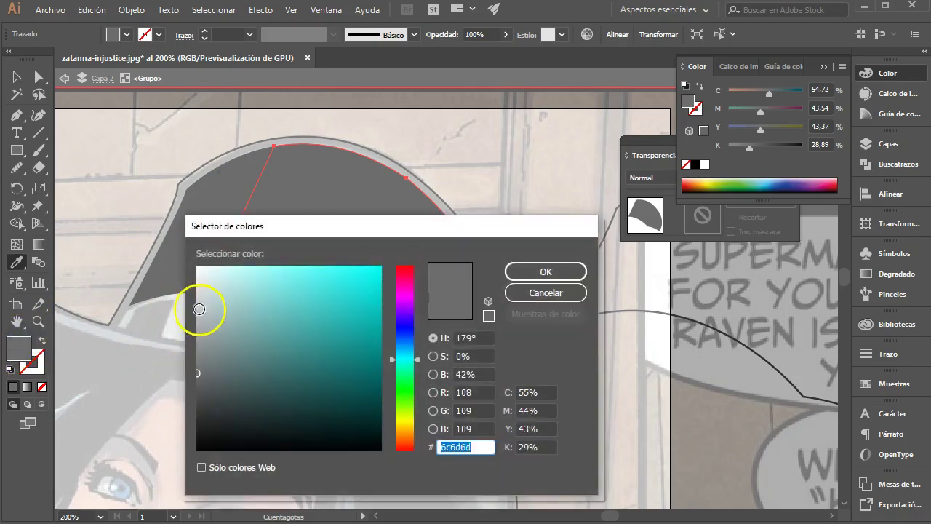
left_click(547, 270)
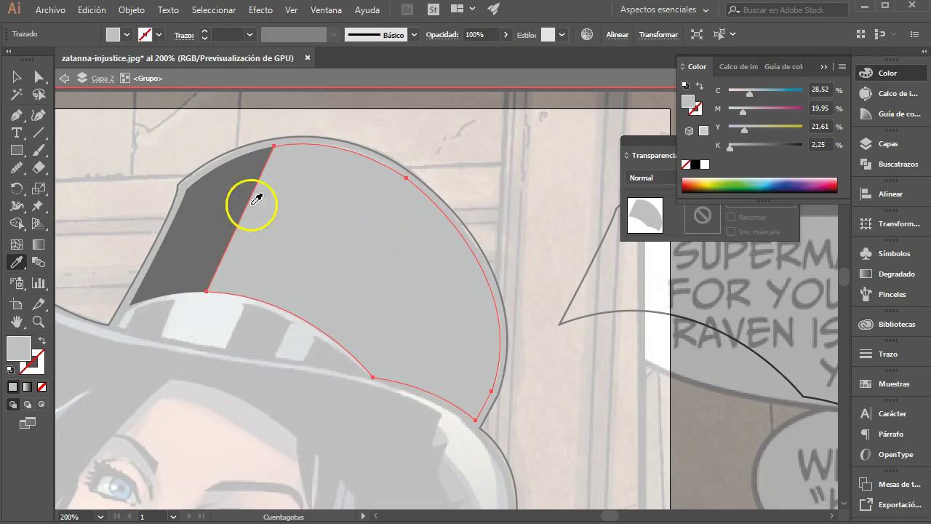
left_click(16, 77)
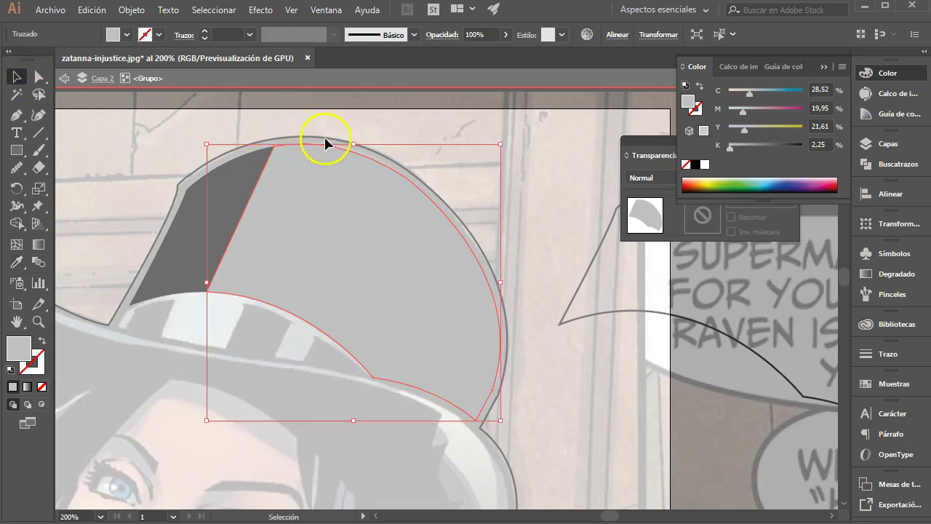
left_click(346, 125)
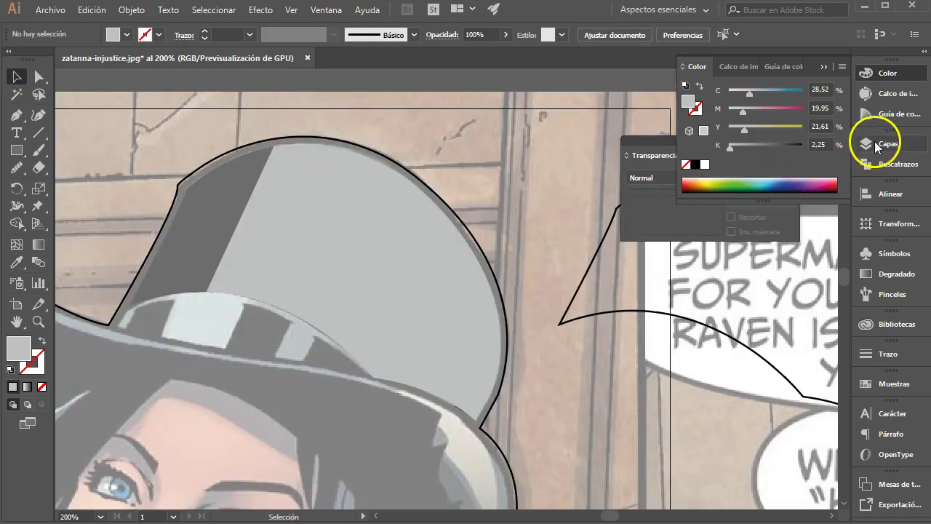
- In the Layers panel, move the divided hat group lower in Capa 2's stacking order
left_click(875, 142)
left_click(729, 93)
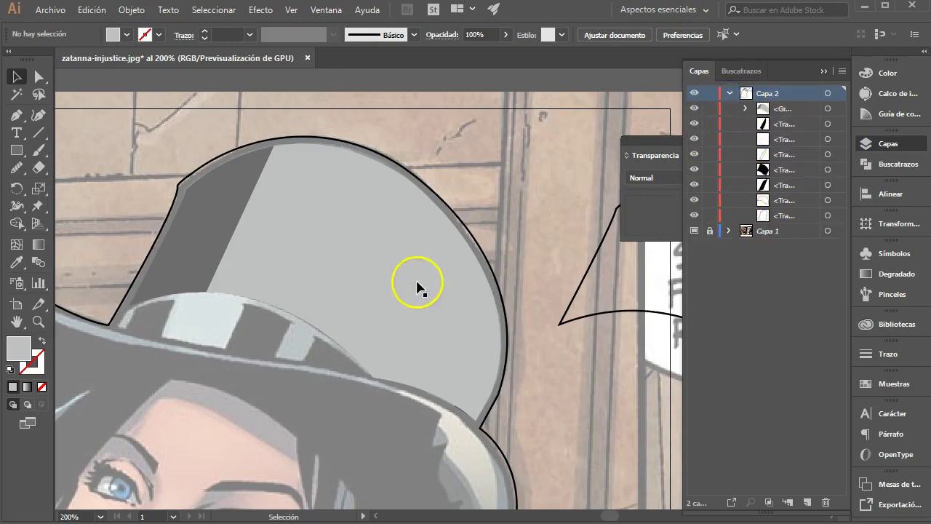
left_click(376, 151)
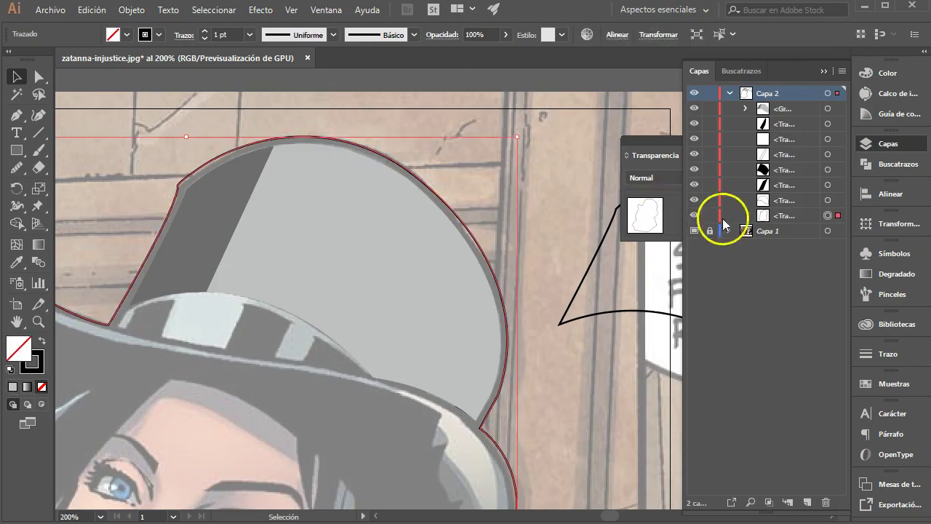
left_click_drag(798, 111, 803, 214)
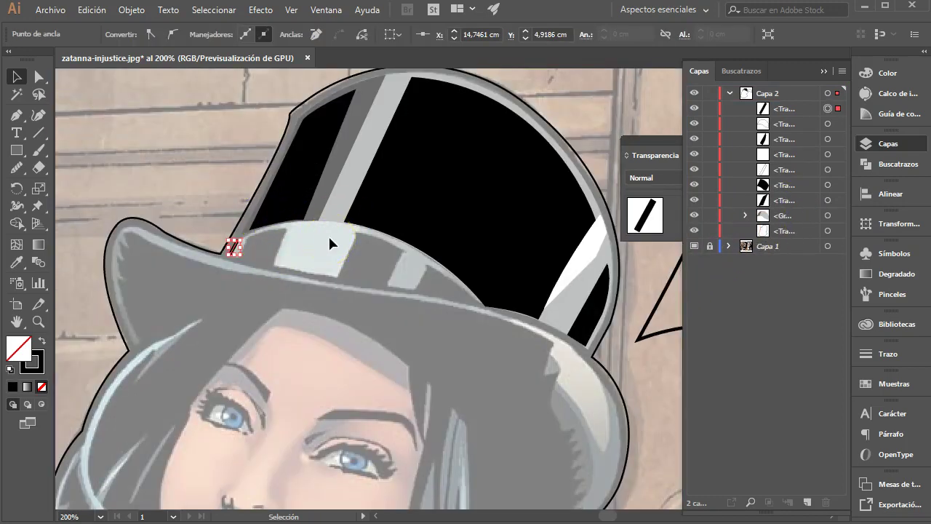
- In Outline view, nudge the speech balloon's corner point slightly down
key("ctrl+y")
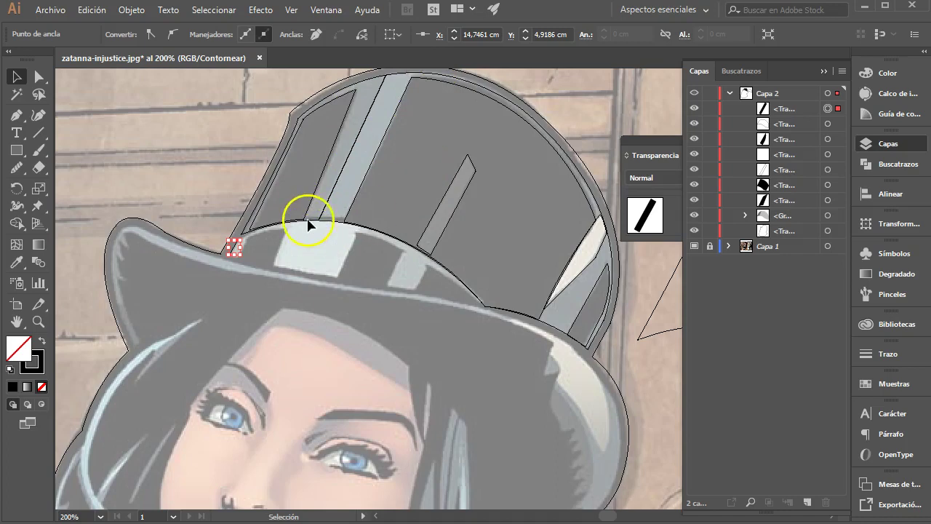
left_click_drag(640, 333, 644, 340)
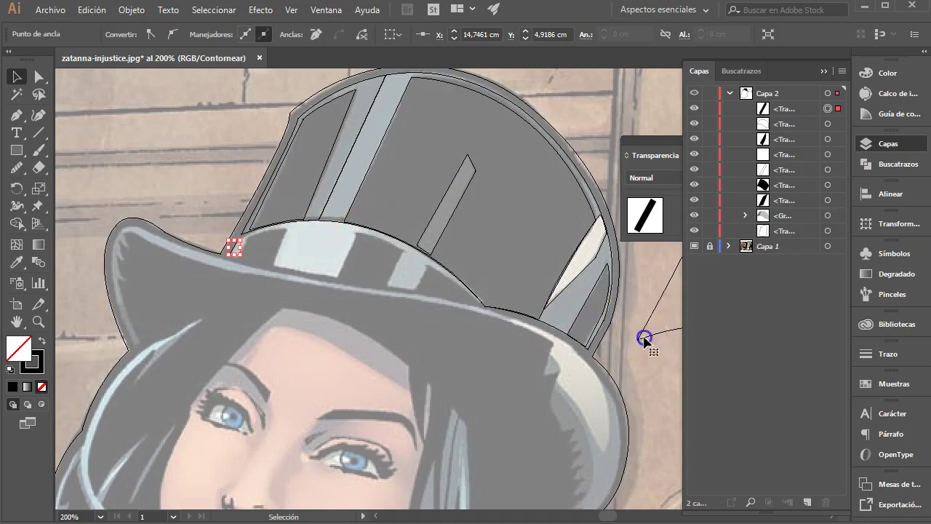
left_click(644, 340)
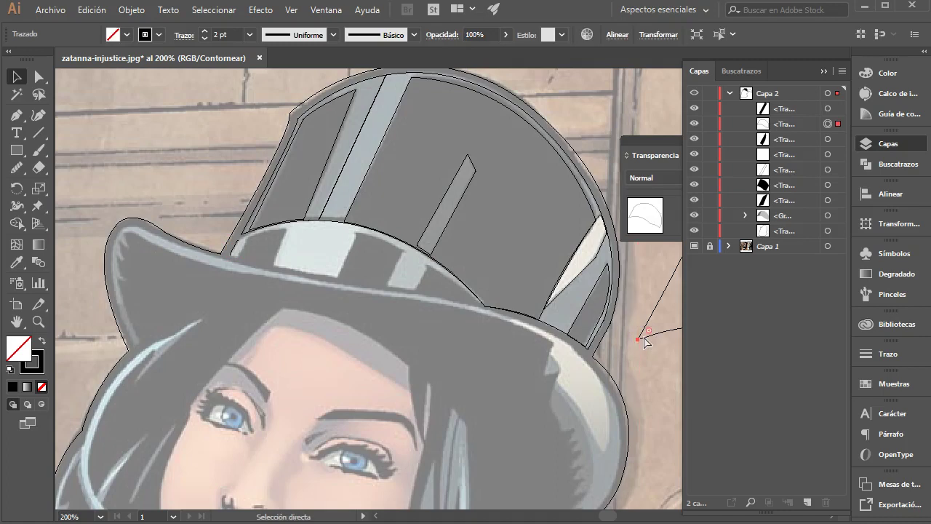
key("ctrl+y")
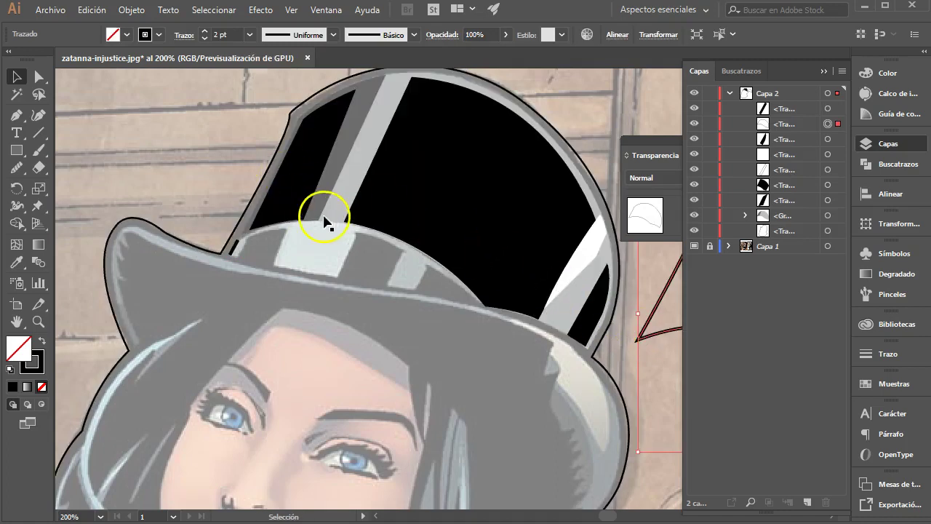
- Ungroup the hat pieces and select the hat crown outline path
left_click(332, 218)
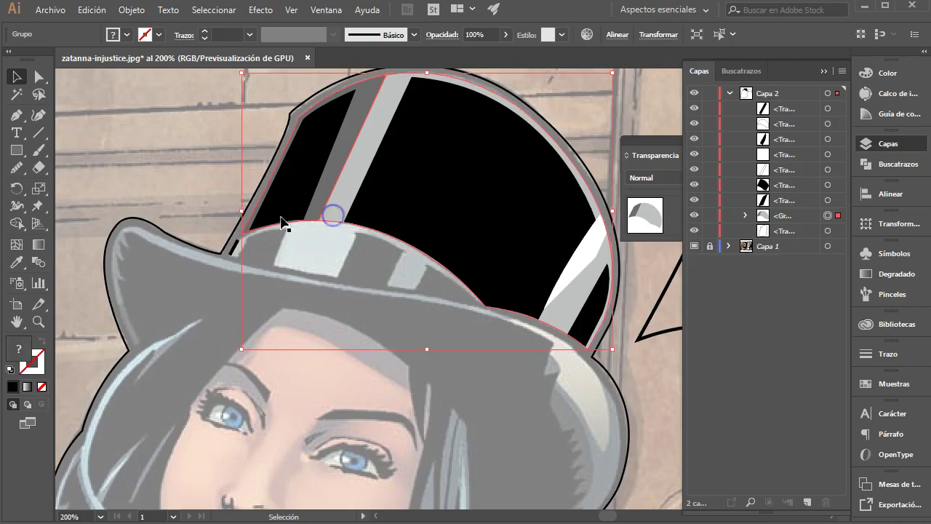
right_click(333, 213)
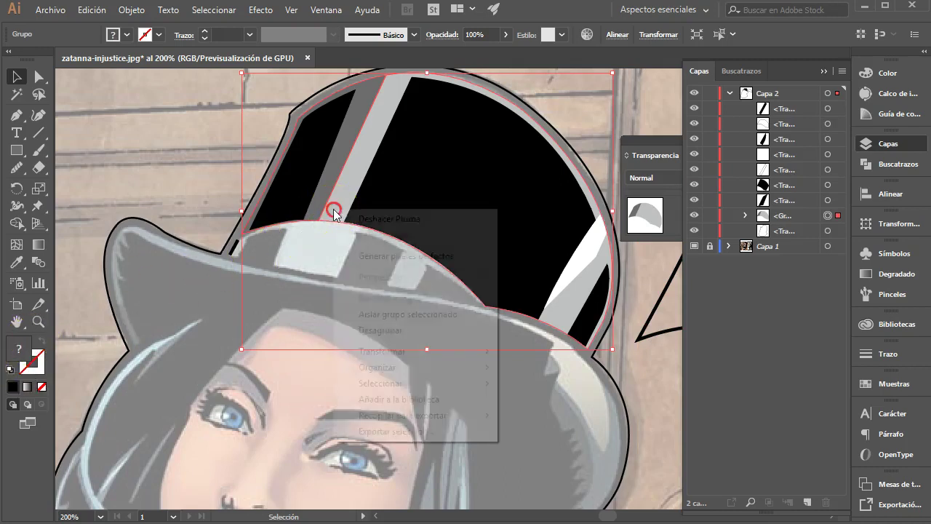
left_click(384, 328)
left_click(333, 208)
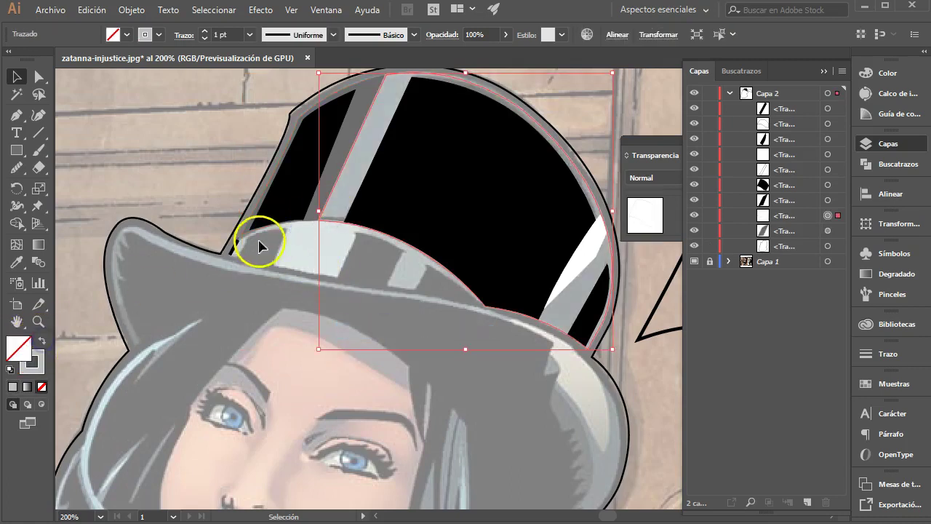
left_click(313, 211)
left_click(125, 232)
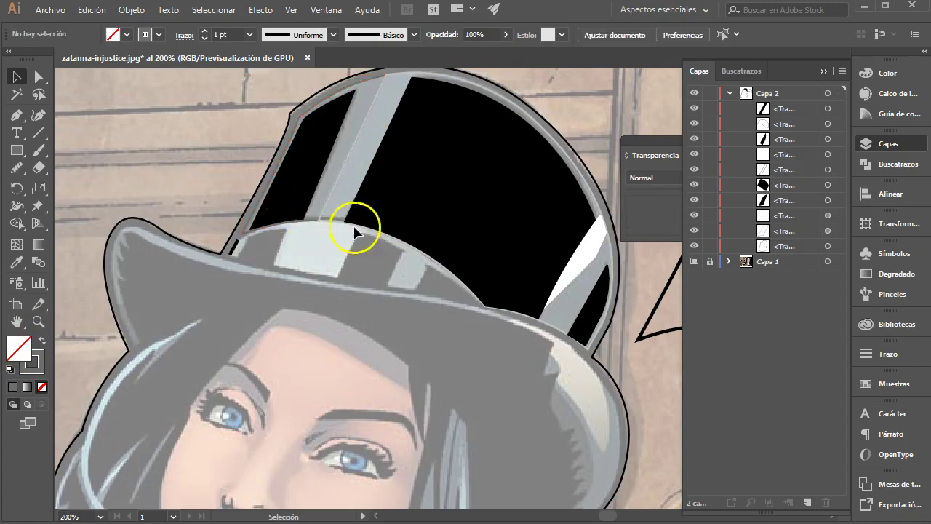
left_click(277, 229)
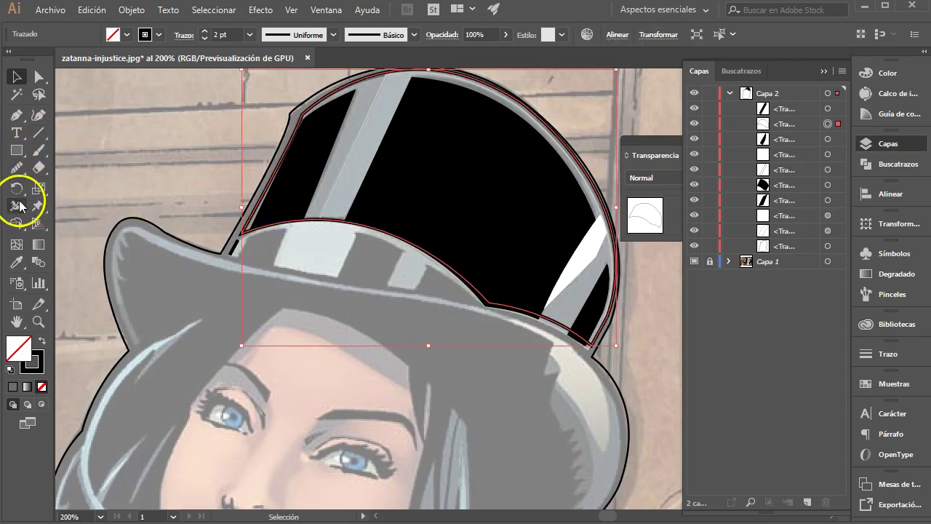
- Cut the crown outline twice at the brim with Scissors and delete the leftover part
key("c")
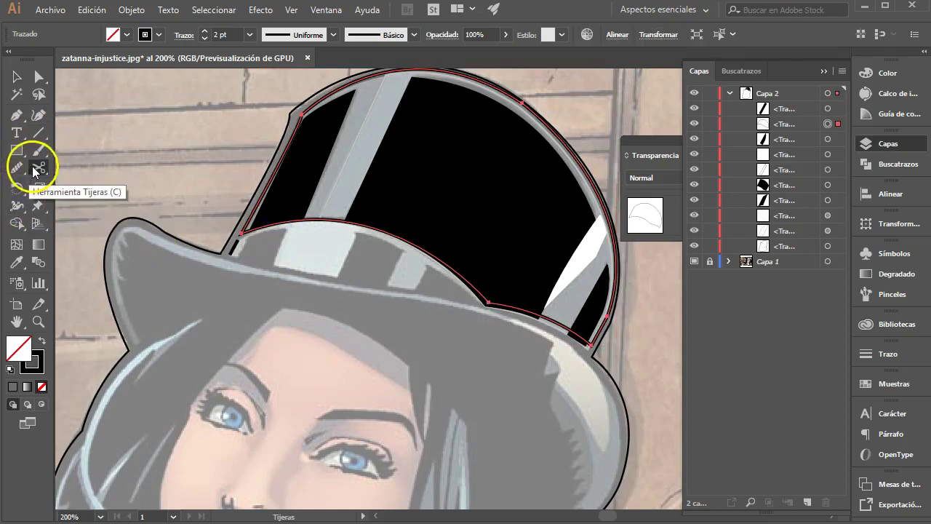
left_click(301, 220)
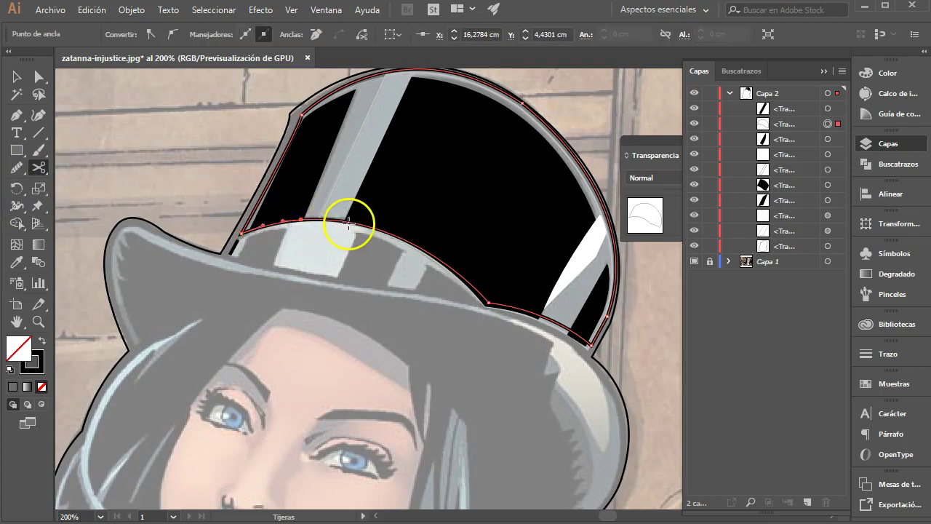
left_click(349, 222)
left_click(16, 77)
left_click(208, 150)
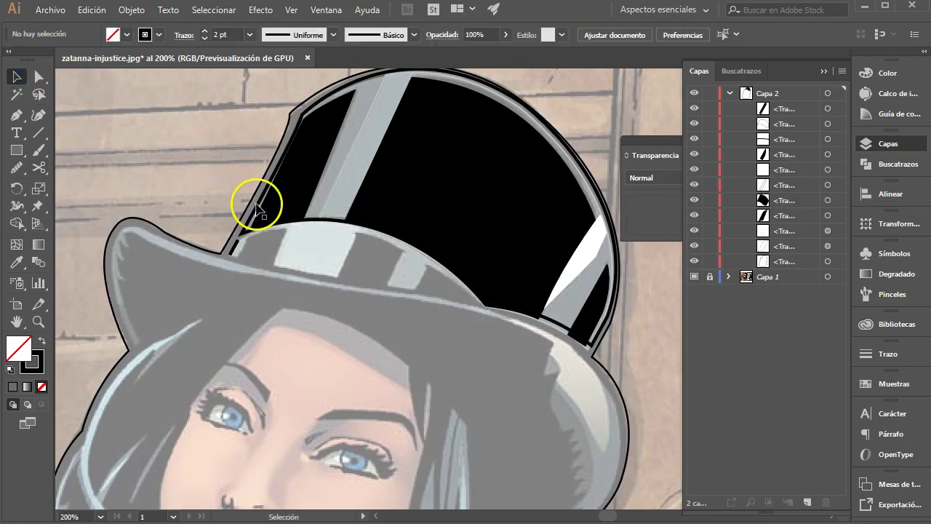
left_click(256, 208)
key("Delete")
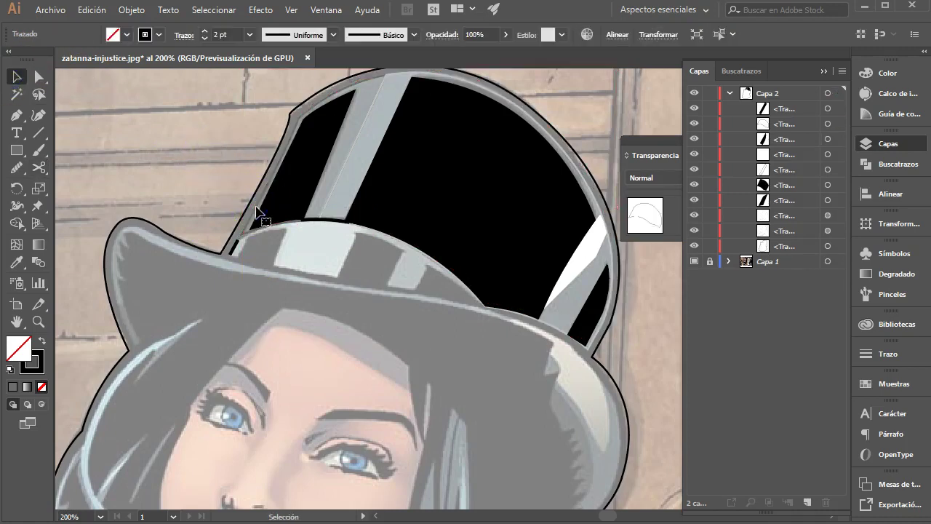
- Expand the remaining short arc's fill and stroke into a shape
left_click(329, 224)
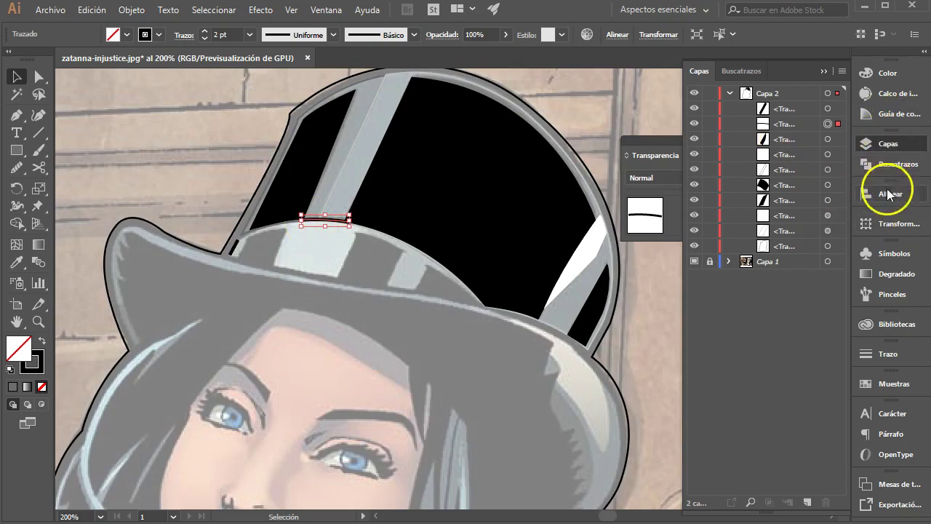
left_click(133, 10)
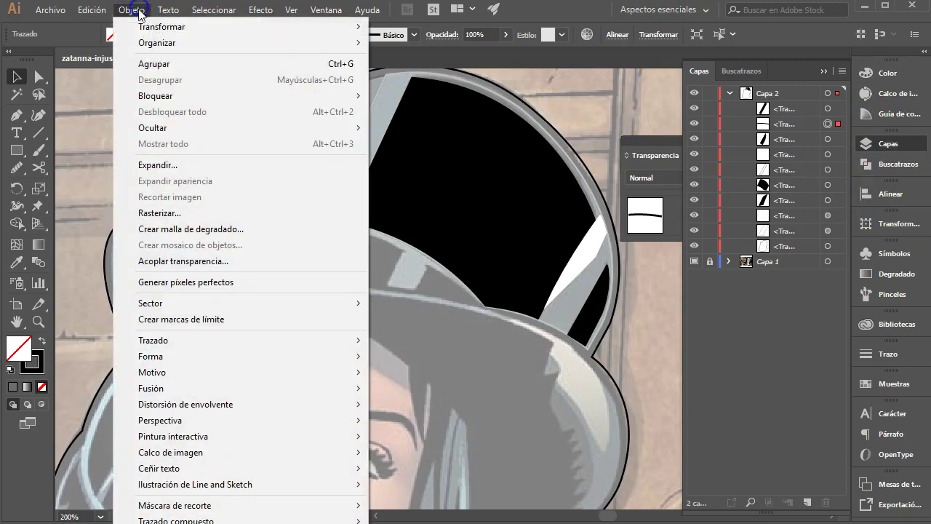
left_click(163, 164)
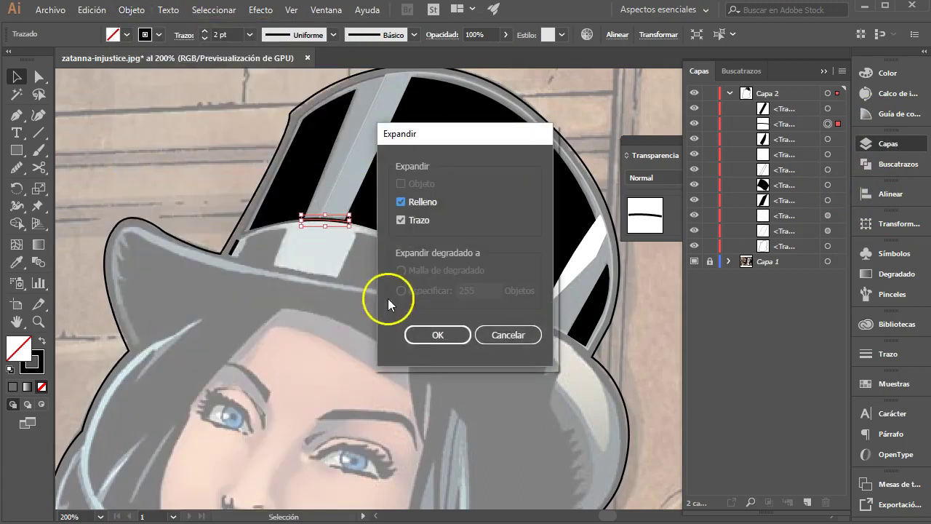
left_click(423, 335)
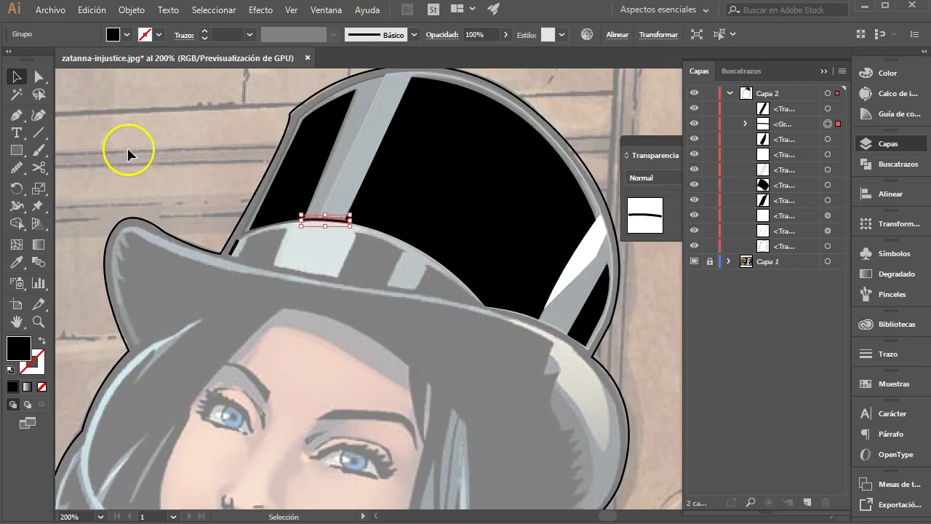
- Nudge the expanded arc slightly up onto the brim edge
left_click(42, 320)
left_click_drag(318, 197, 569, 409)
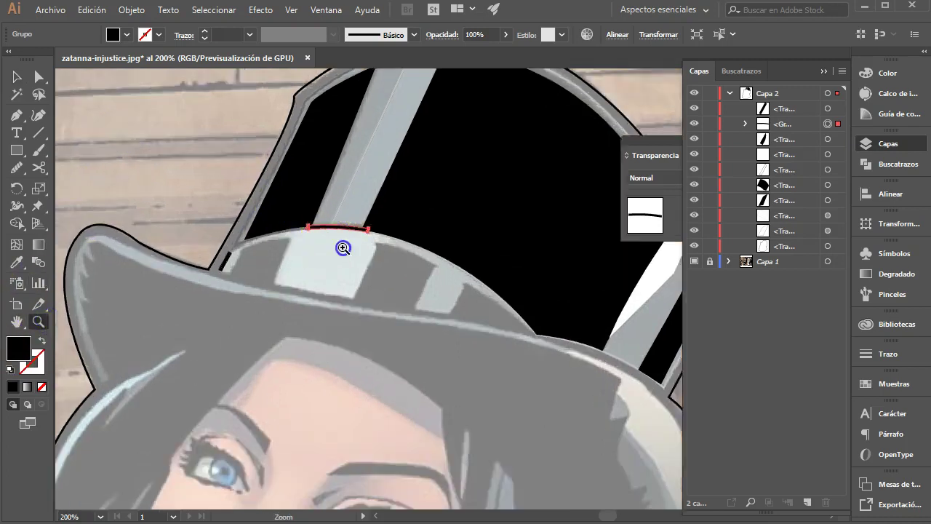
left_click(16, 77)
mouse_move(445, 322)
left_mouse_down()
mouse_move(440, 304)
mouse_move(436, 311)
left_mouse_up()
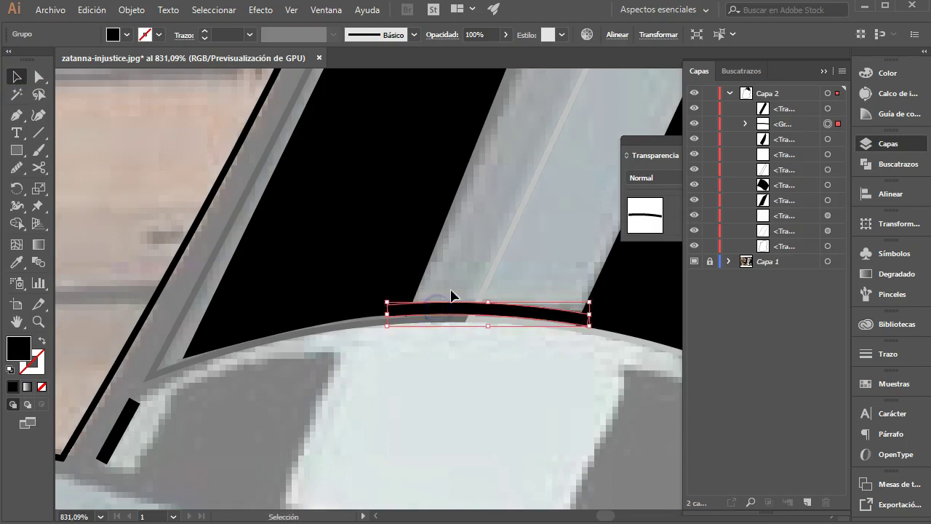
left_click(476, 267)
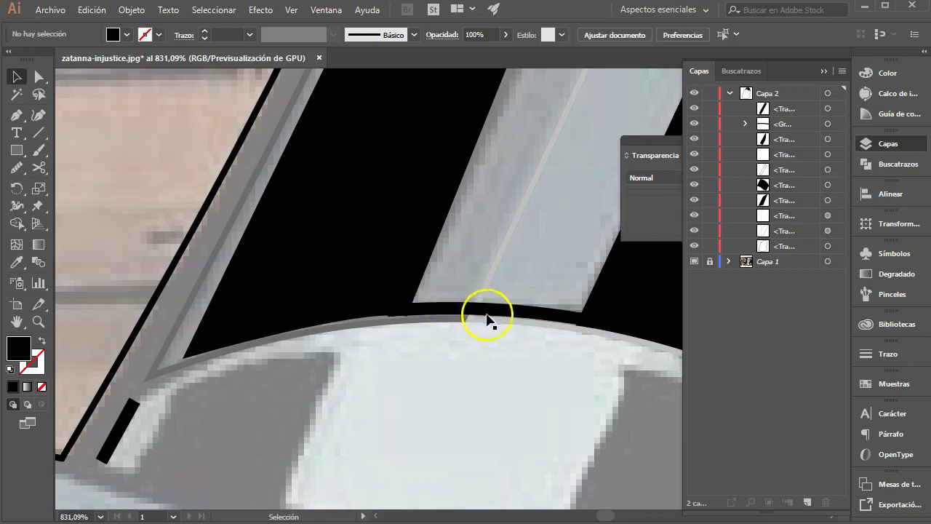
key("ctrl+minus")
key("ctrl+minus")
key("ctrl+minus")
- Turn the thin left crown strip's grey outline into its fill
left_click(437, 182)
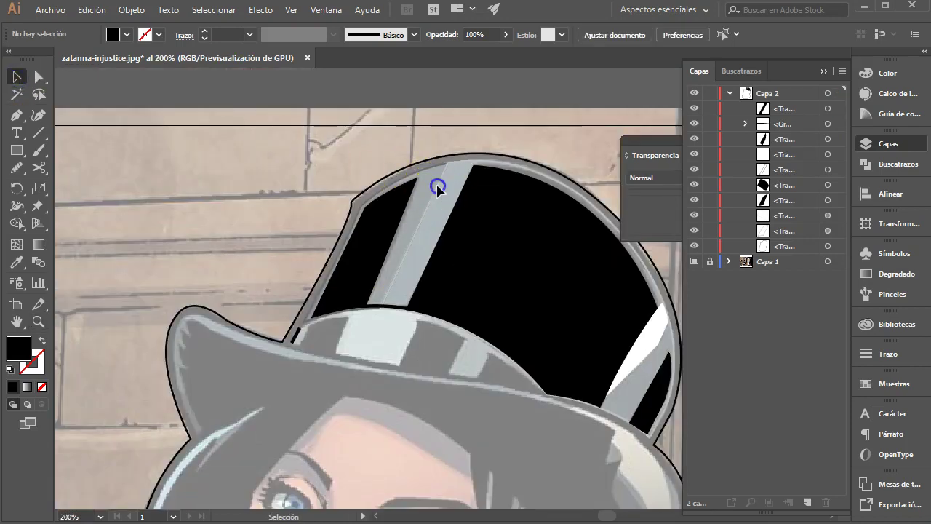
left_click(41, 339)
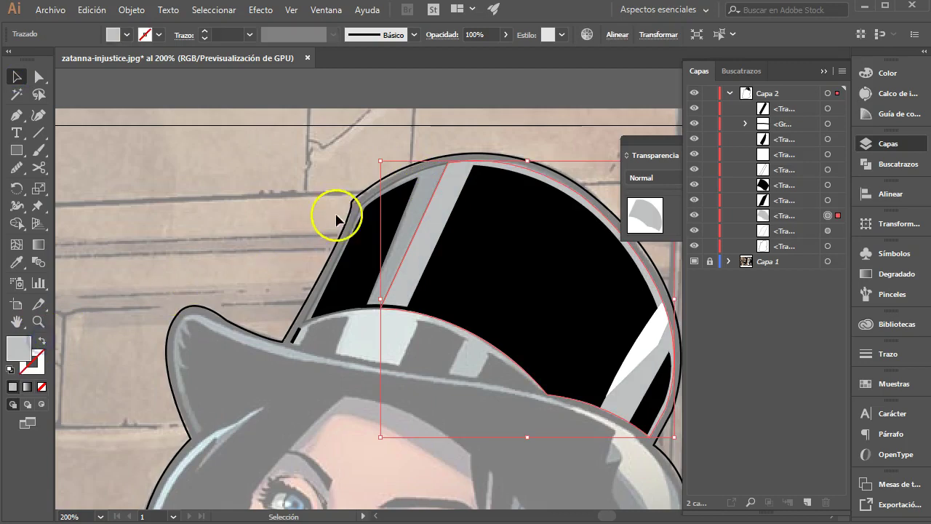
left_click(359, 206)
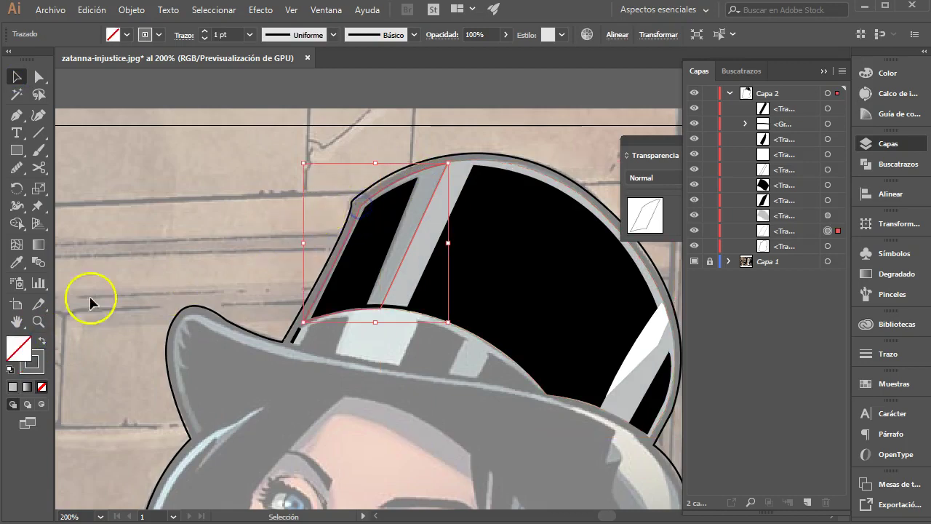
left_click(41, 339)
left_click(192, 245)
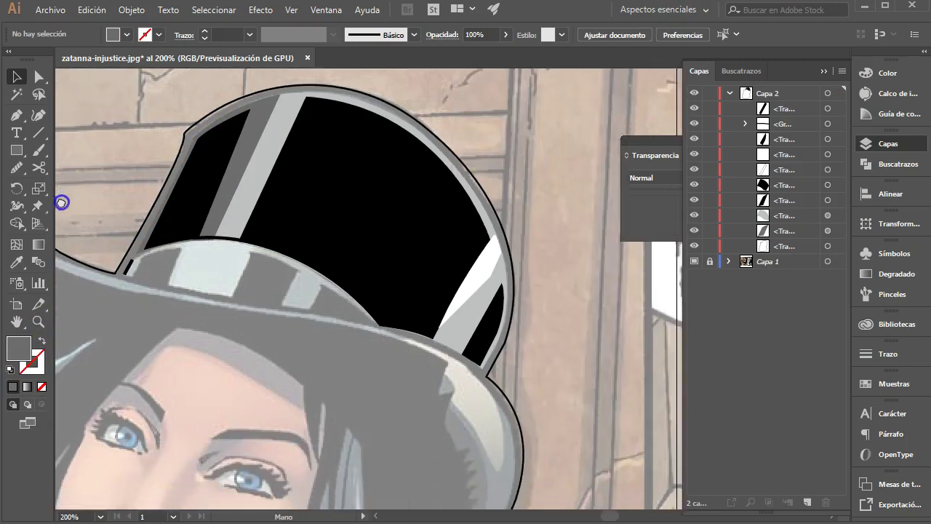
- Temporarily swap the hat's outer outline fill and stroke, then restore it
left_click_drag(207, 259, 80, 165)
left_click(204, 166)
left_click(43, 342)
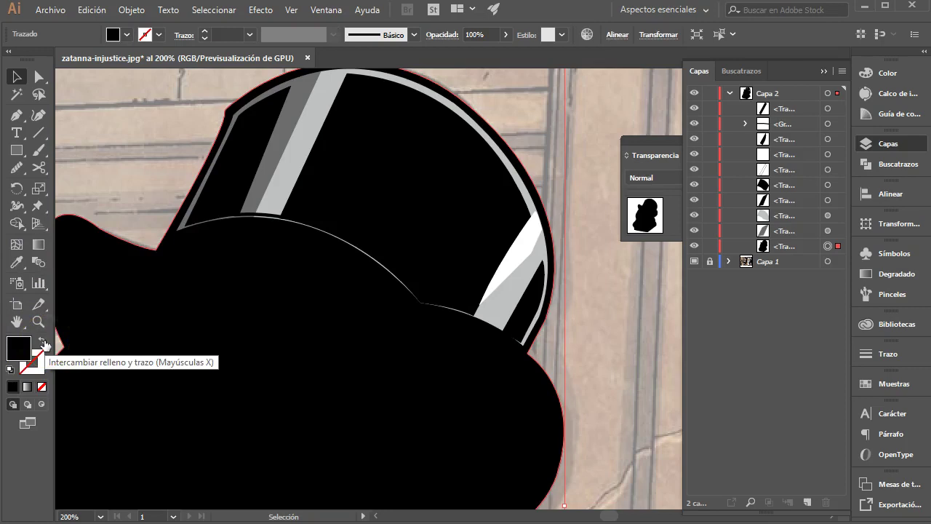
left_click(44, 343)
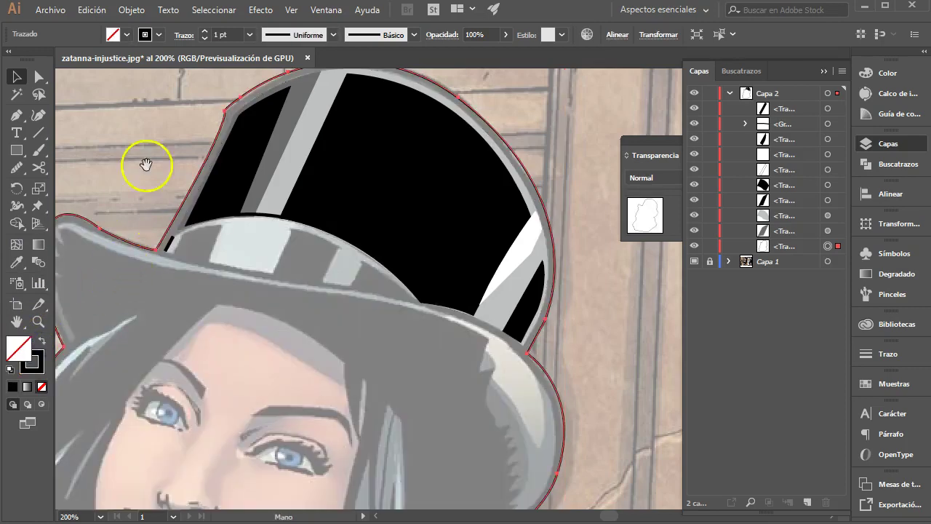
left_click_drag(145, 164, 138, 244)
- In Outline view, start the brim highlight path from the sliver along the brim edge
left_click(16, 114)
left_click(161, 325)
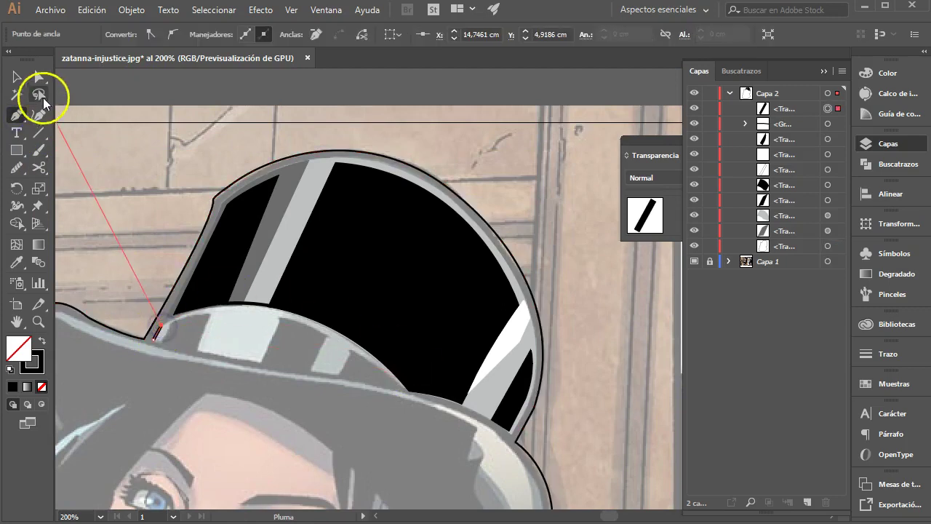
left_click(16, 78)
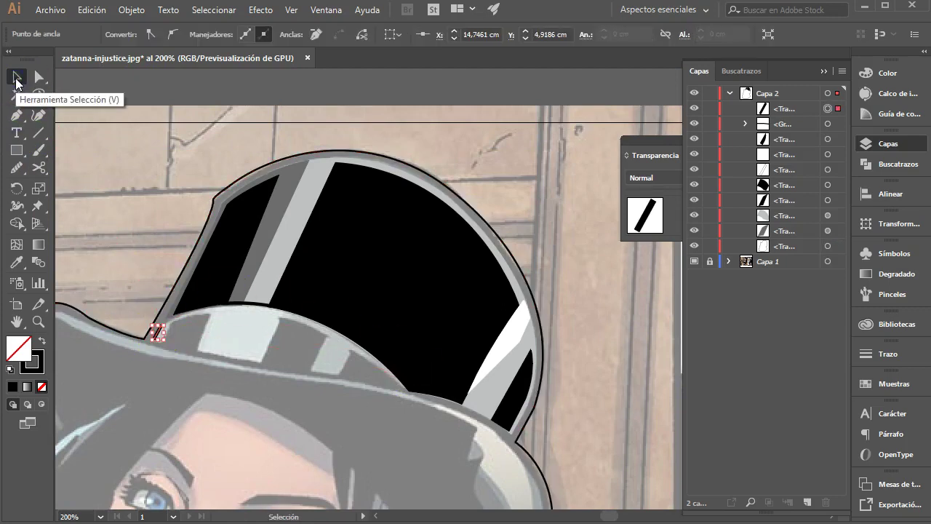
key("ctrl+y")
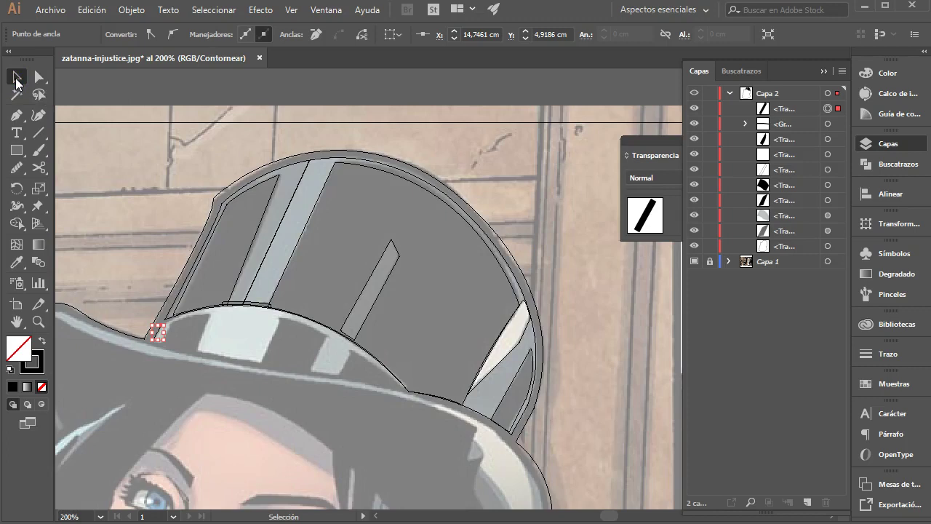
left_click(16, 115)
left_click(161, 325)
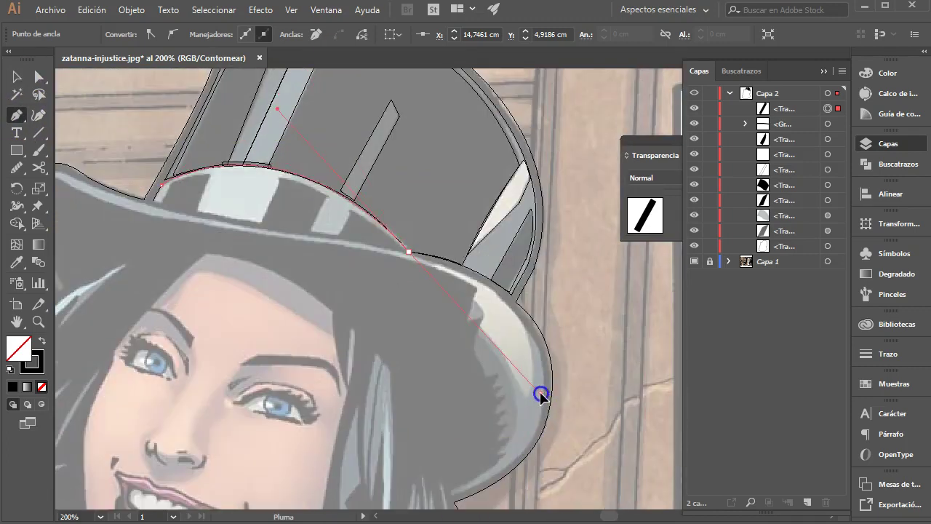
left_click_drag(410, 393, 541, 393)
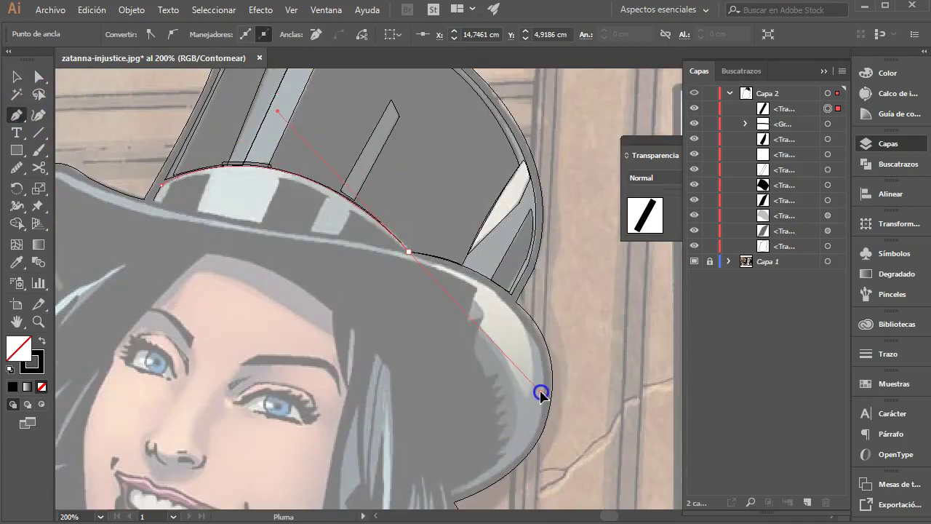
left_click(409, 253)
- Trace the highlight around the stripes, close it, and sample the hat's grey-blue fill
left_click_drag(409, 252, 345, 211)
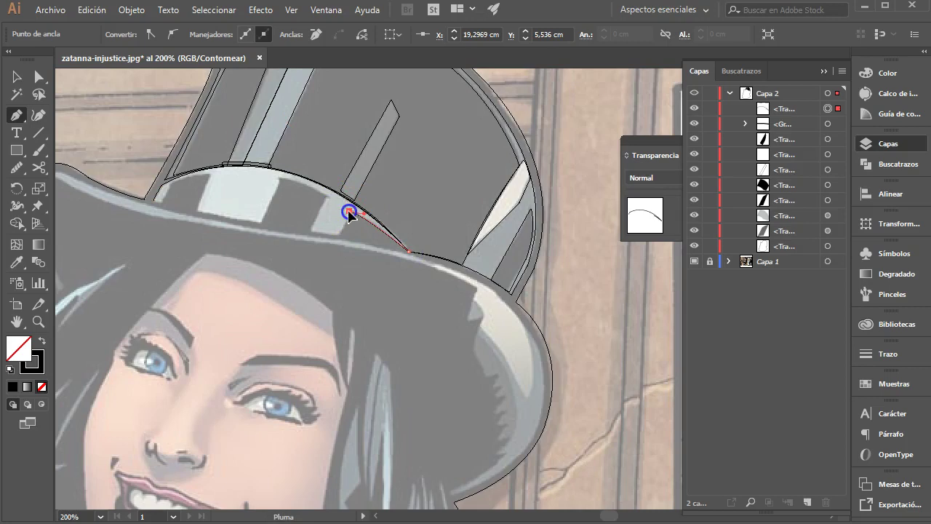
left_click_drag(304, 187, 273, 181)
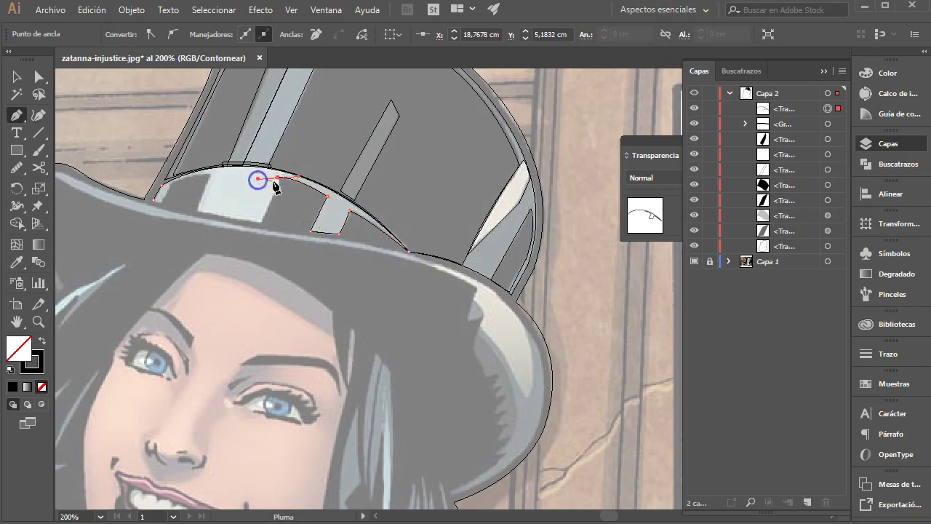
left_click(277, 177)
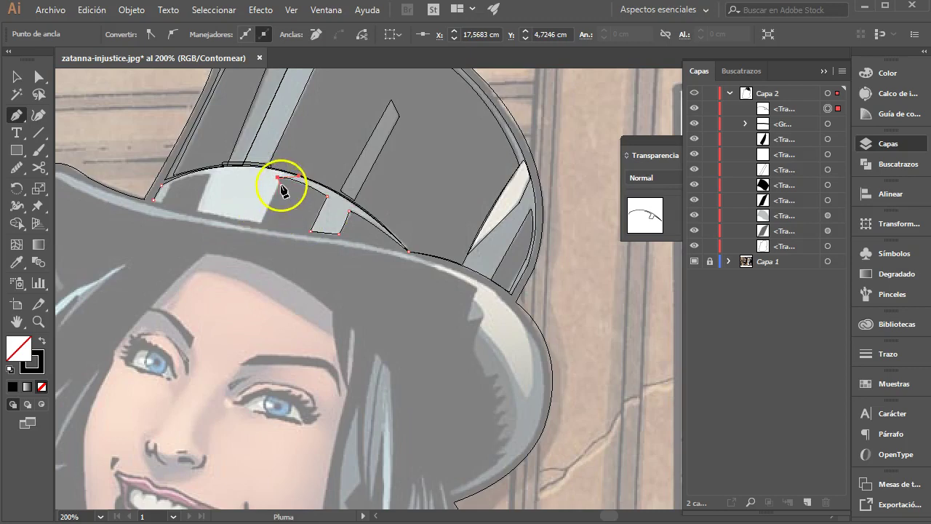
left_click(211, 176)
left_click(160, 195)
left_click(16, 262)
left_click(264, 143)
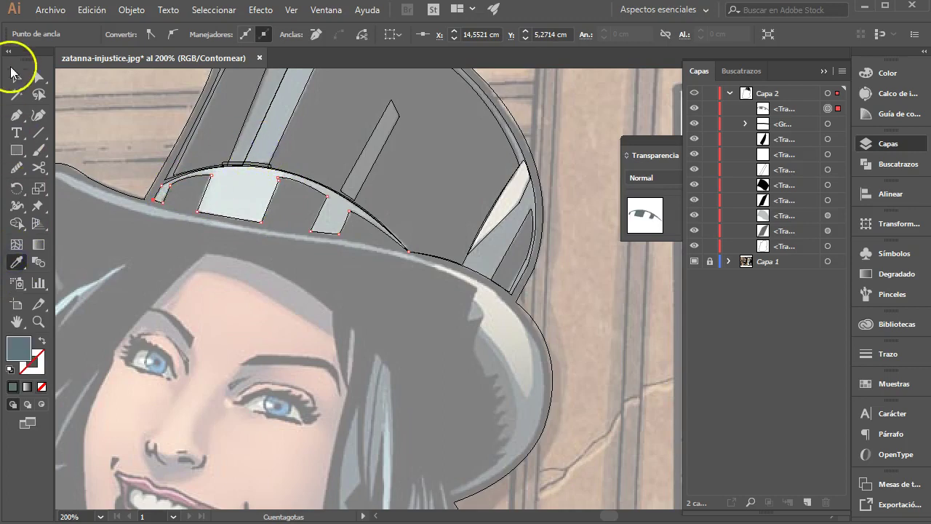
- Switch to GPU Preview and recolour the dark hat stripe light grey with the Eyedropper
left_click(16, 77)
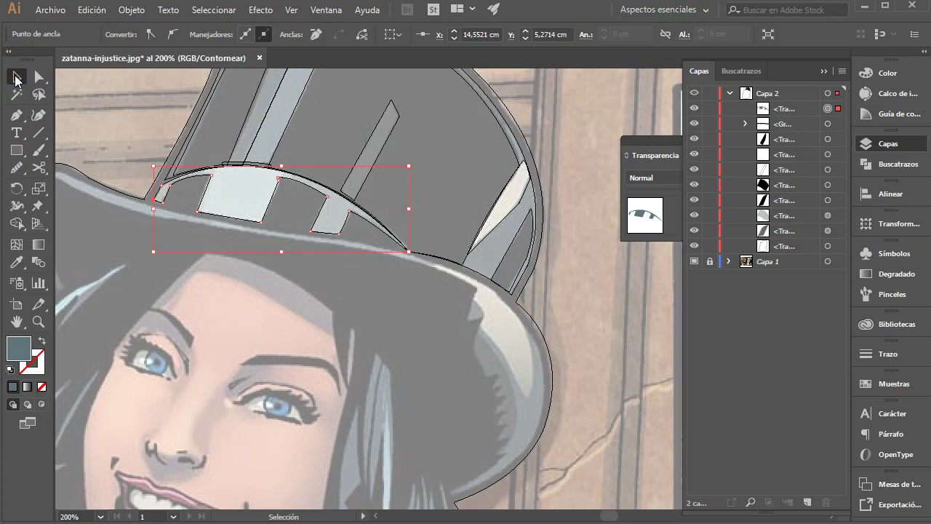
key("ctrl+y")
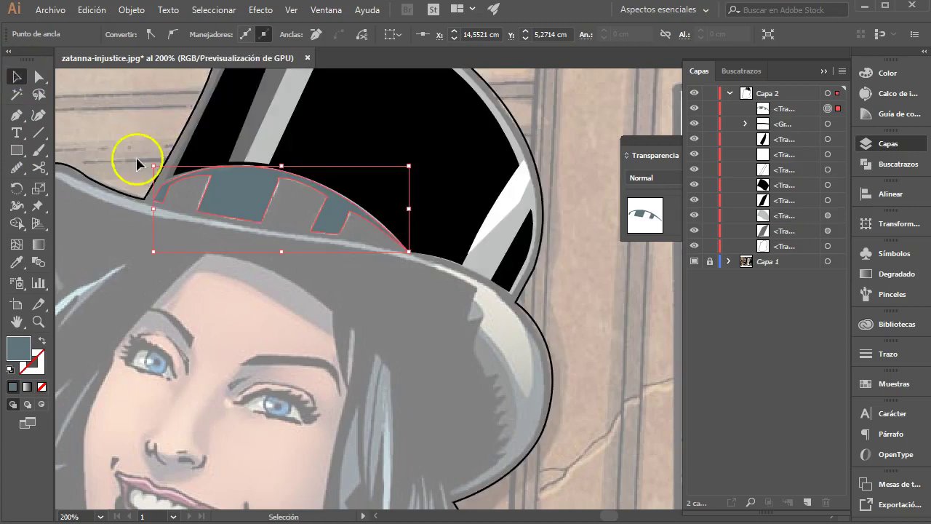
left_click(16, 262)
left_click(274, 124)
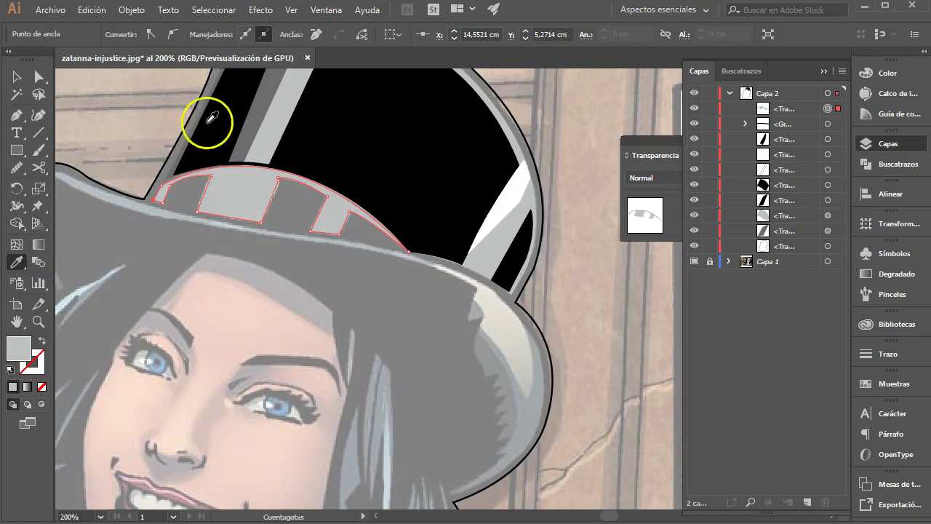
- Make the hat's silhouette an unfilled black outline again
left_click(16, 76)
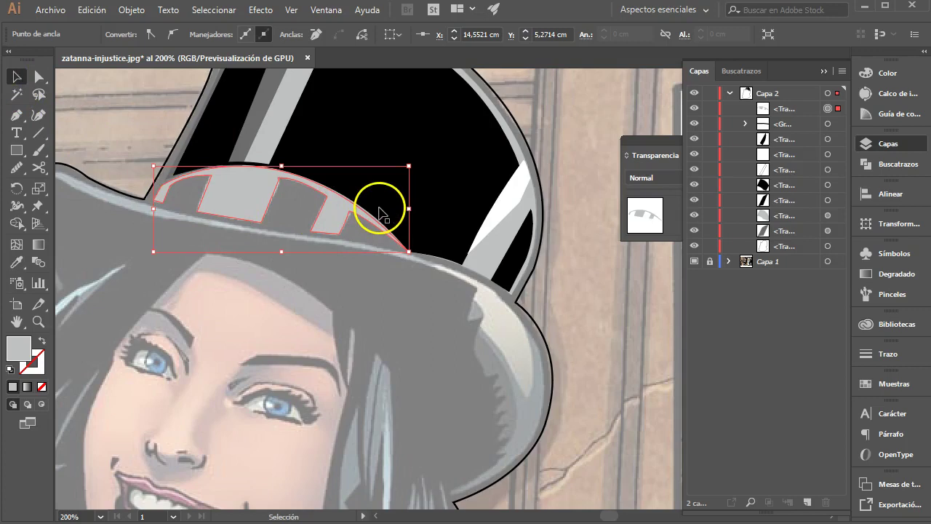
left_click(533, 162)
left_click(41, 340)
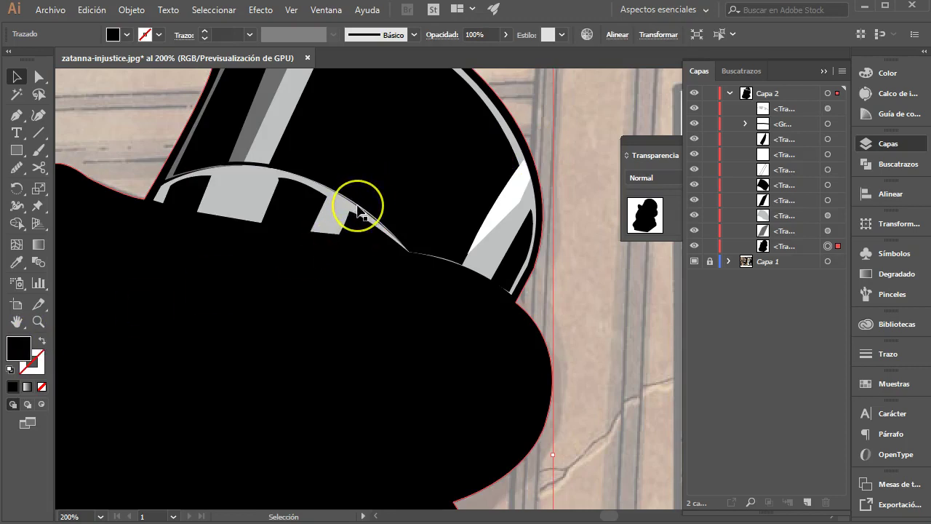
left_click(41, 342)
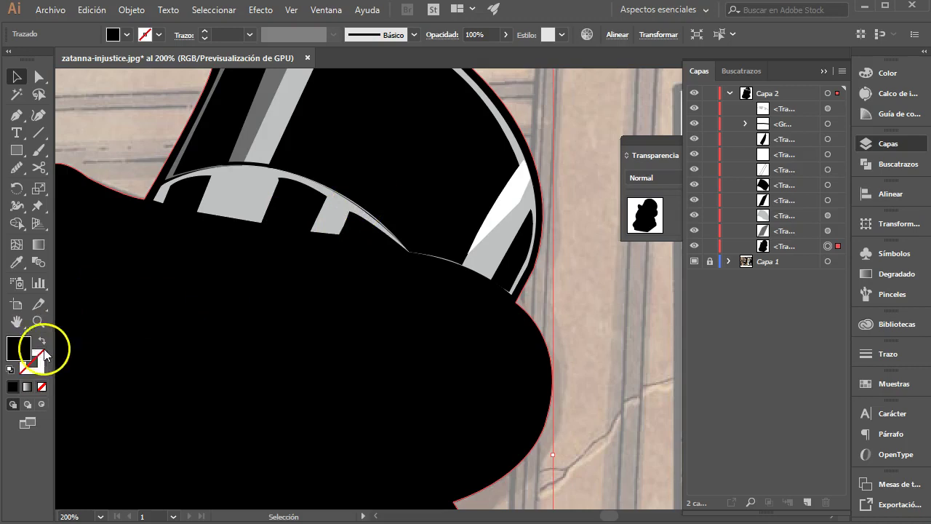
mouse_move(175, 298)
left_mouse_down()
mouse_move(213, 301)
mouse_move(107, 279)
left_mouse_up()
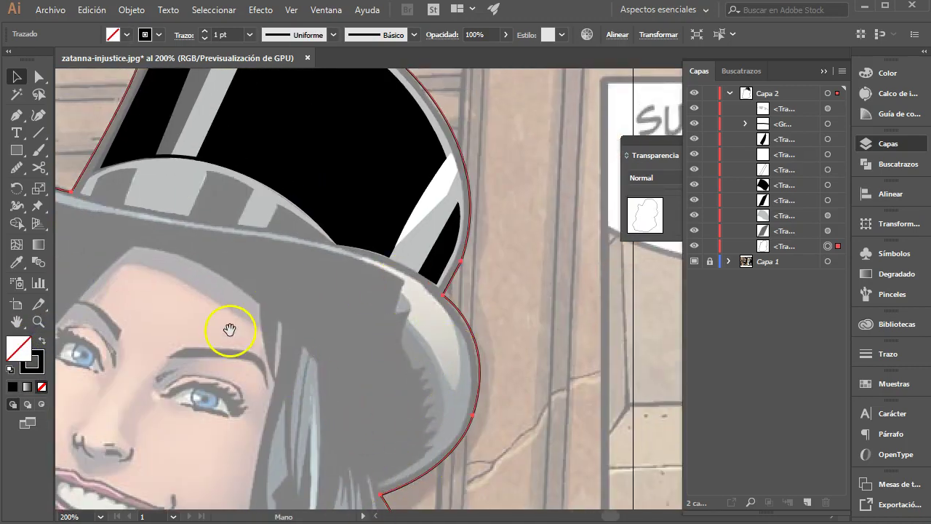
left_click_drag(228, 335, 432, 364)
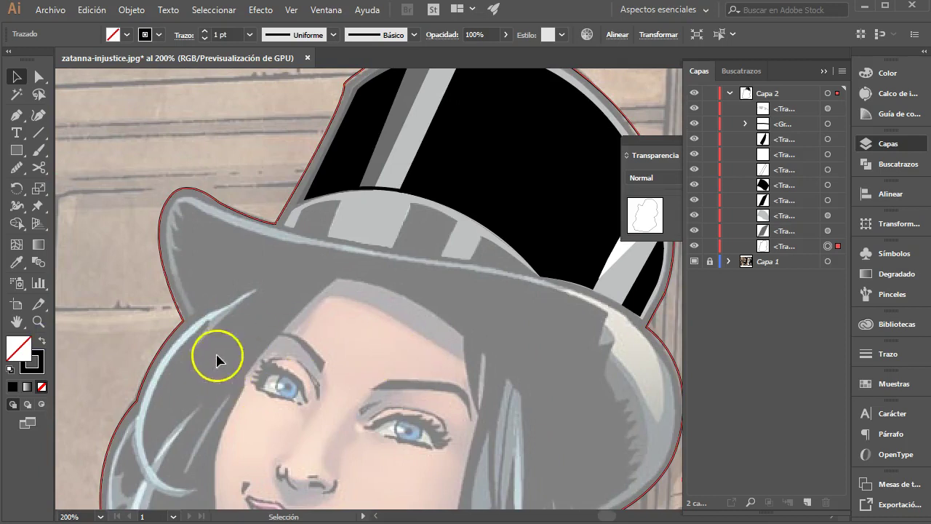
- Start a Pen path at the brim's left tip and trace its top edge to the right side
left_click(16, 115)
left_click(193, 314)
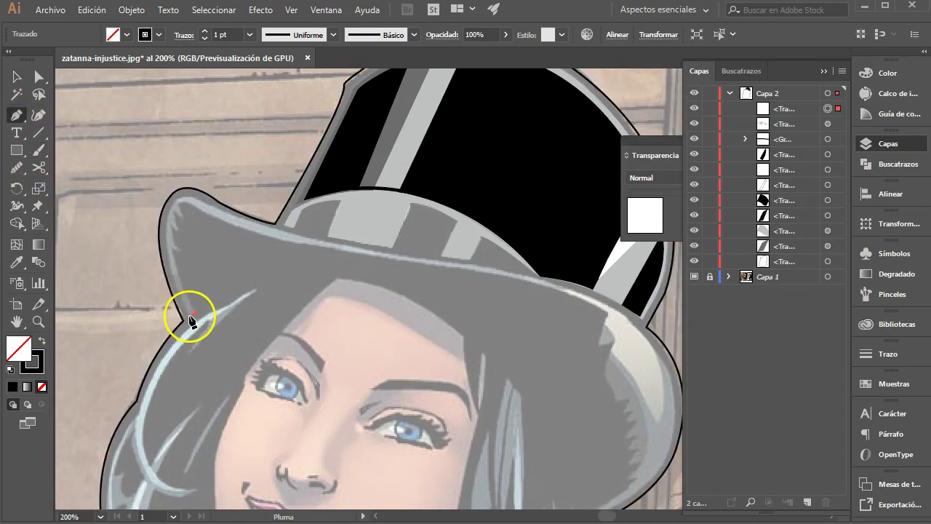
left_click(172, 213)
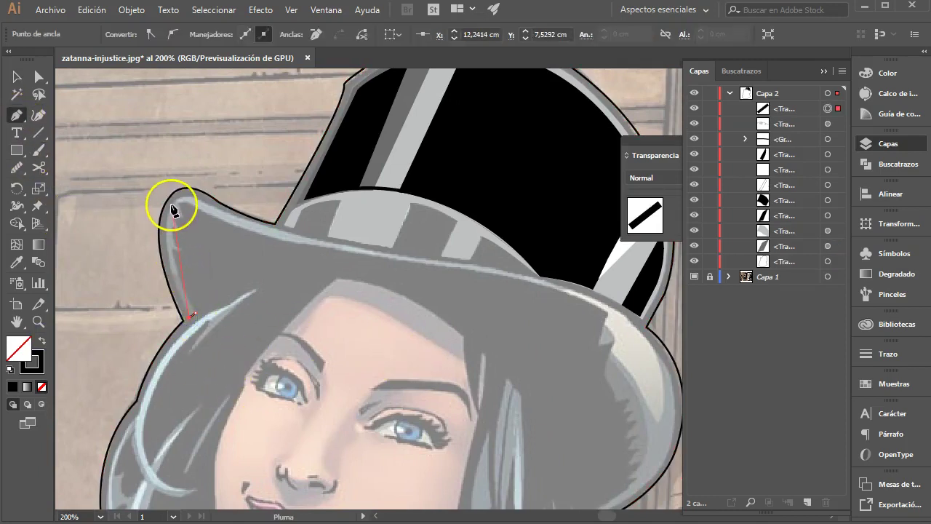
left_click_drag(197, 176, 197, 177)
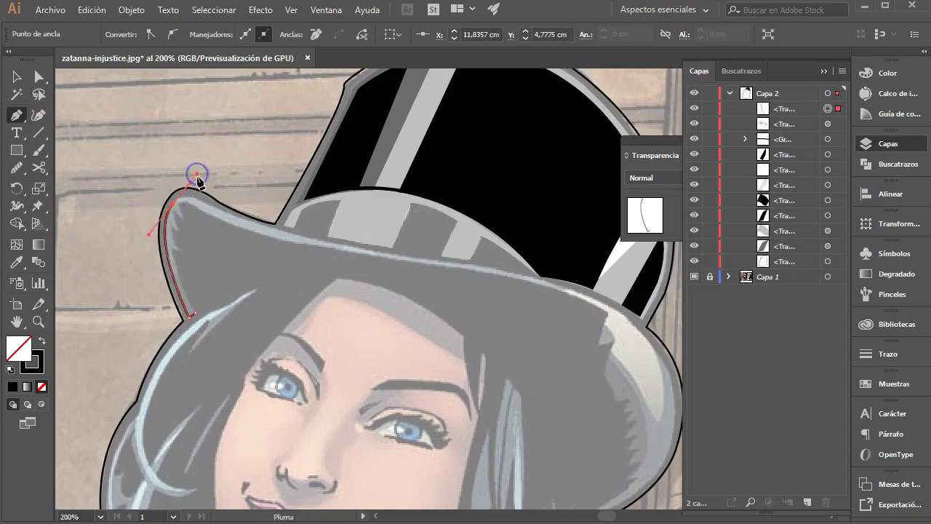
left_click_drag(222, 217, 271, 235)
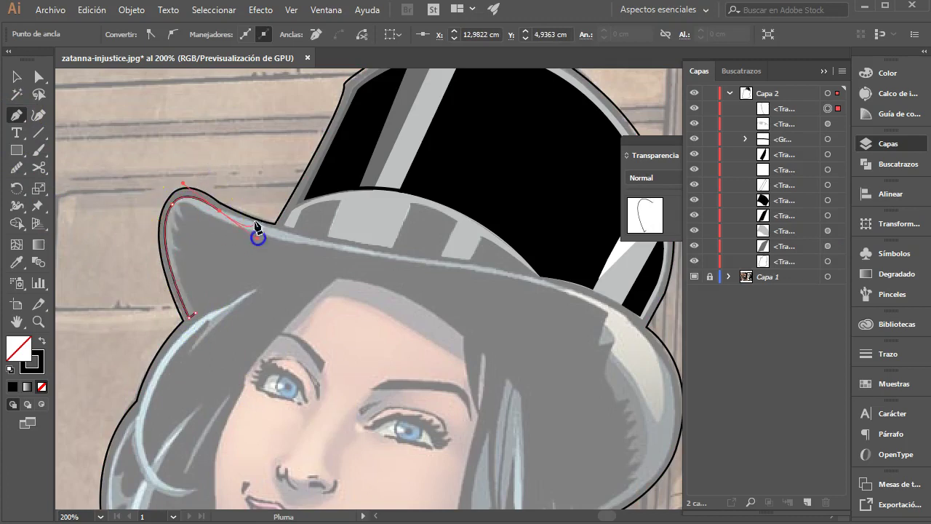
left_click_drag(502, 271, 386, 258)
left_click(387, 256)
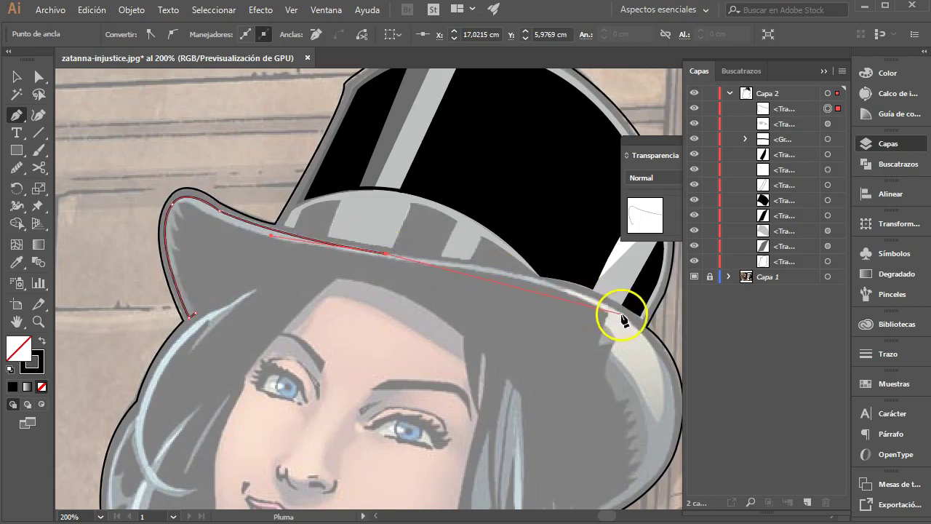
left_click_drag(627, 320, 712, 378)
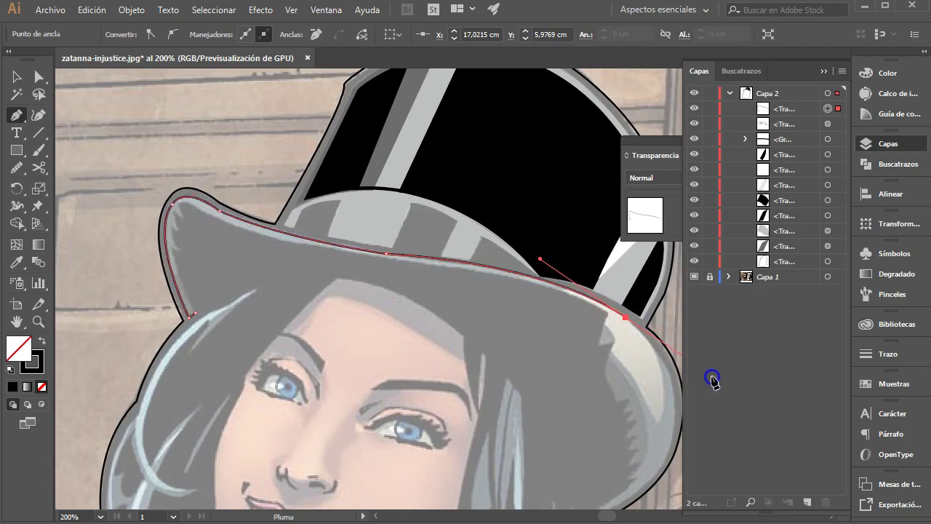
left_click(663, 464)
- Continue around the brim's lower right end, adding zigzag points up that end
left_click_drag(590, 426, 502, 282)
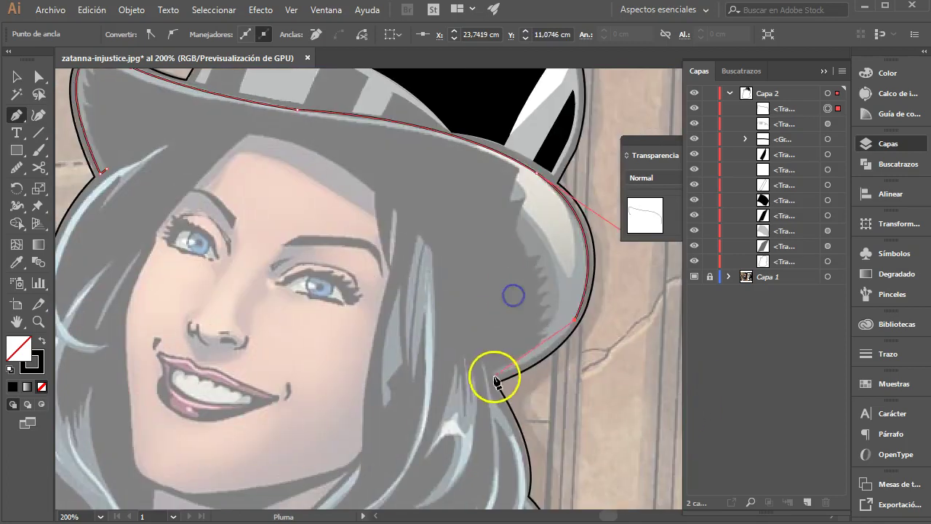
left_click_drag(493, 375, 550, 346)
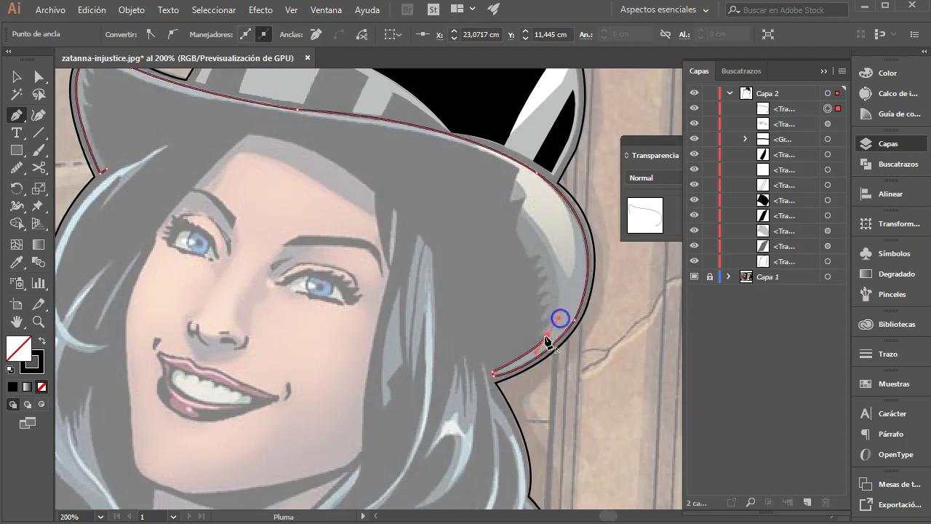
left_click(538, 324)
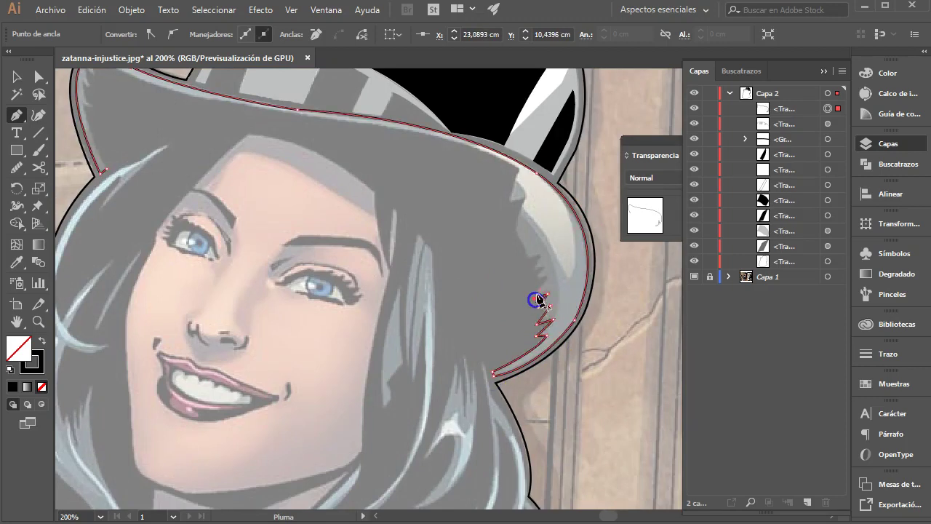
left_click(531, 264, "ctrl")
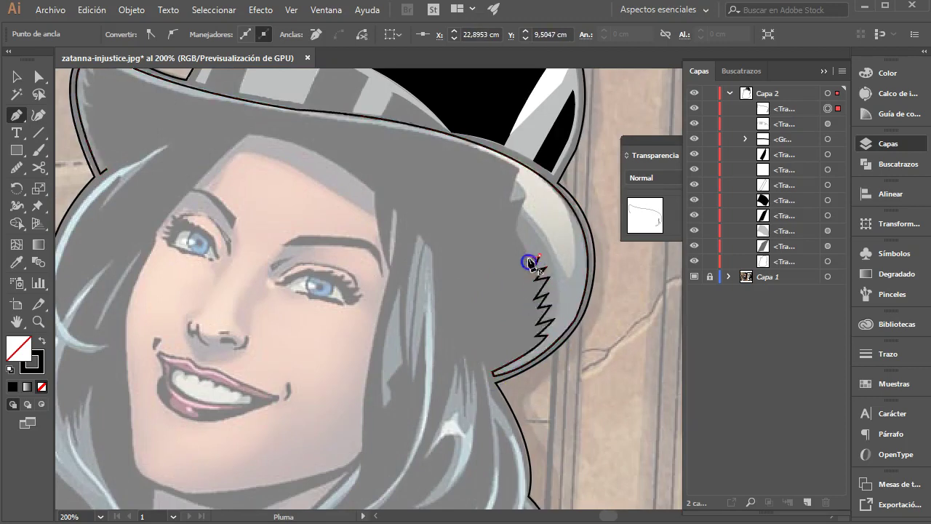
left_click(515, 233, "ctrl")
left_click(524, 198)
left_click(509, 201)
left_click(519, 169)
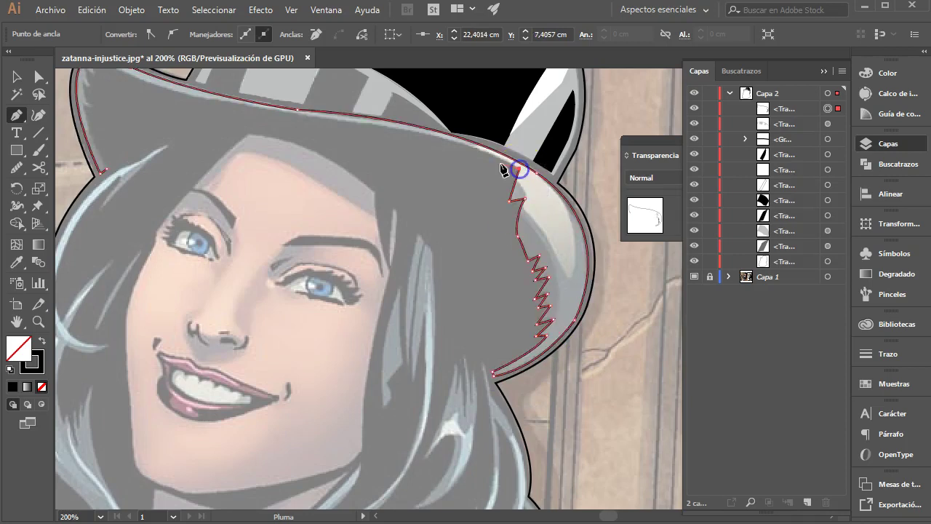
- Trace back along the brim's lower edge and zigzag down its left end to close the shape
left_click_drag(399, 143, 493, 208)
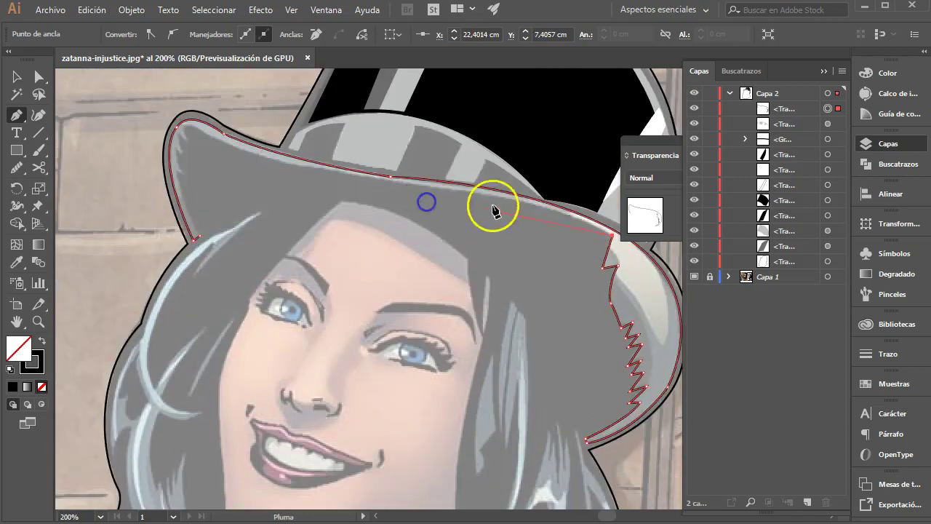
left_click(431, 189)
left_click(331, 185)
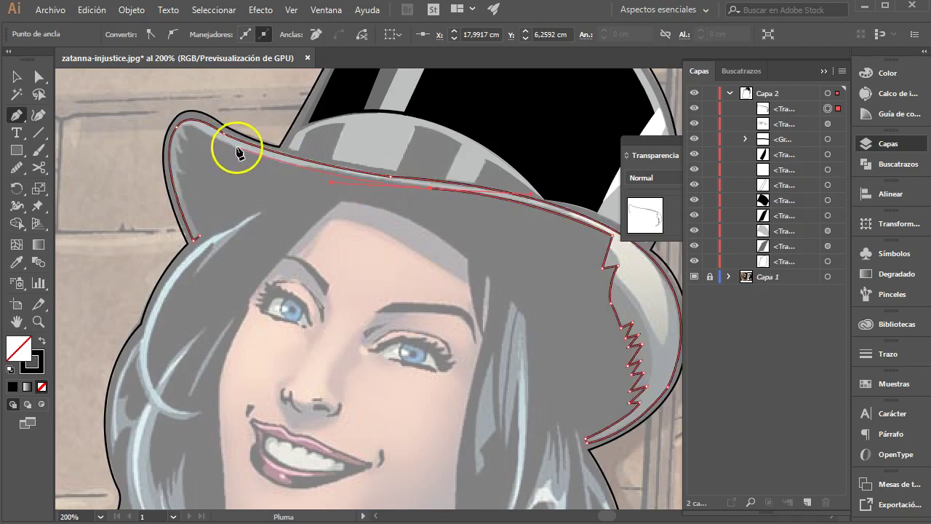
left_click_drag(194, 129, 183, 131)
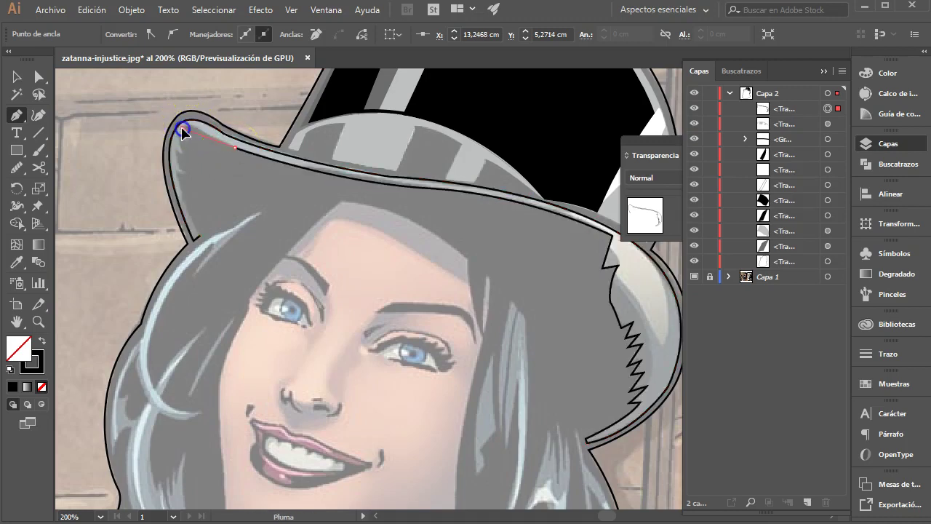
left_click(229, 141)
left_click(179, 133)
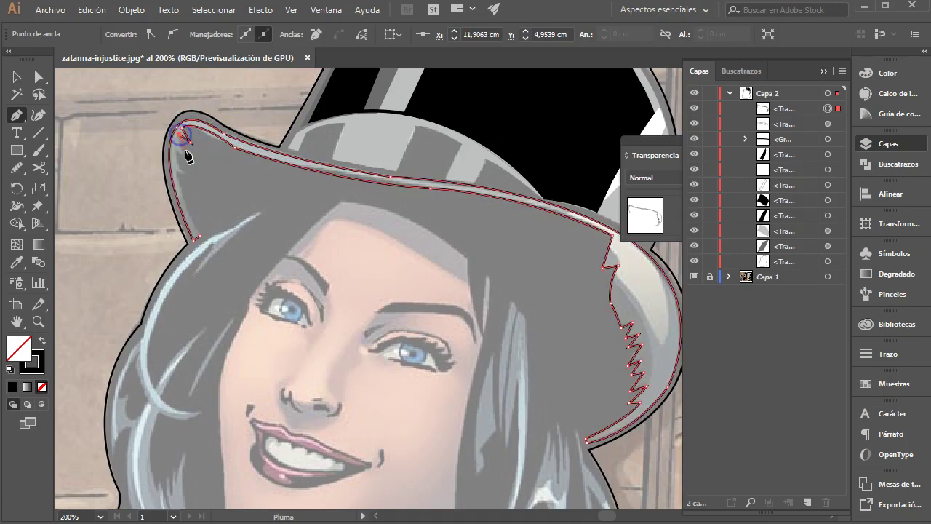
left_click(177, 145)
left_click(183, 177)
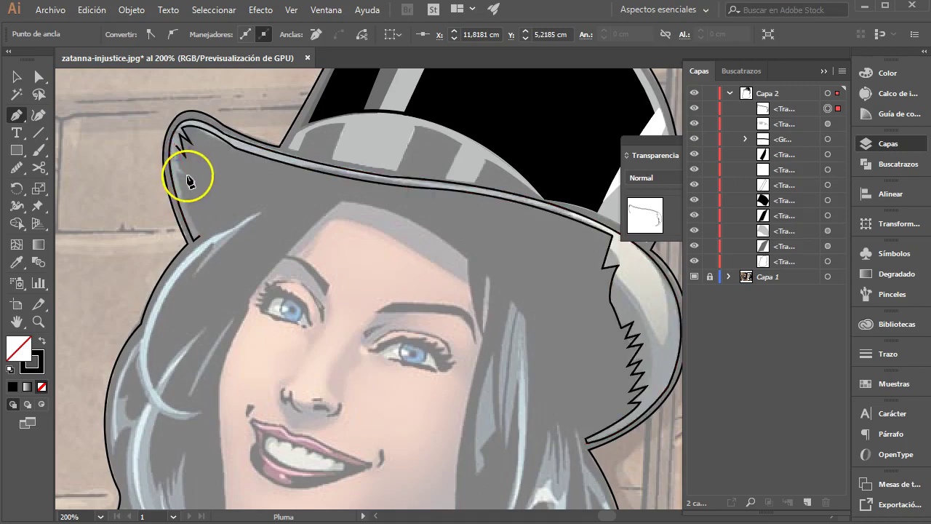
left_click(242, 240)
- Smooth the brim shape's upper and upper-left edges with the Smooth tool
left_click(16, 167)
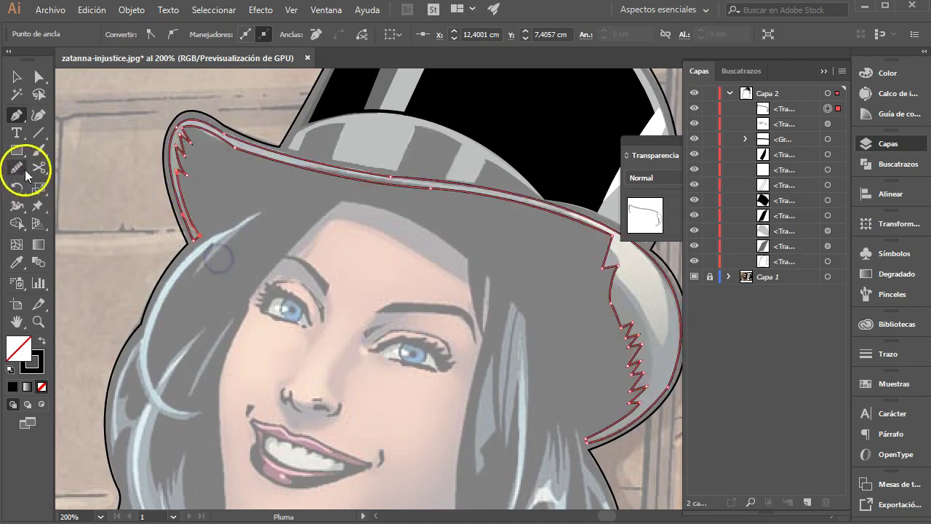
mouse_move(187, 176)
left_mouse_down()
mouse_move(243, 149)
mouse_move(507, 204)
left_mouse_up()
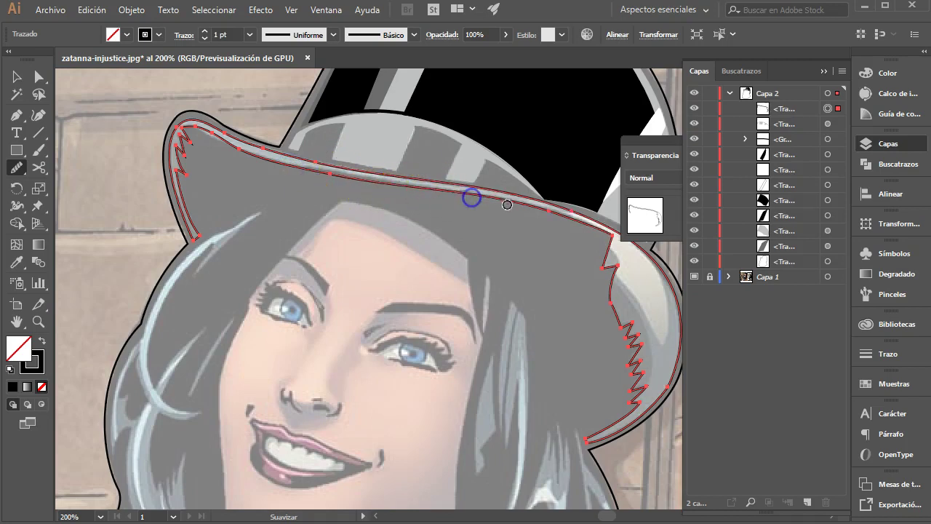
left_click_drag(276, 162, 229, 146)
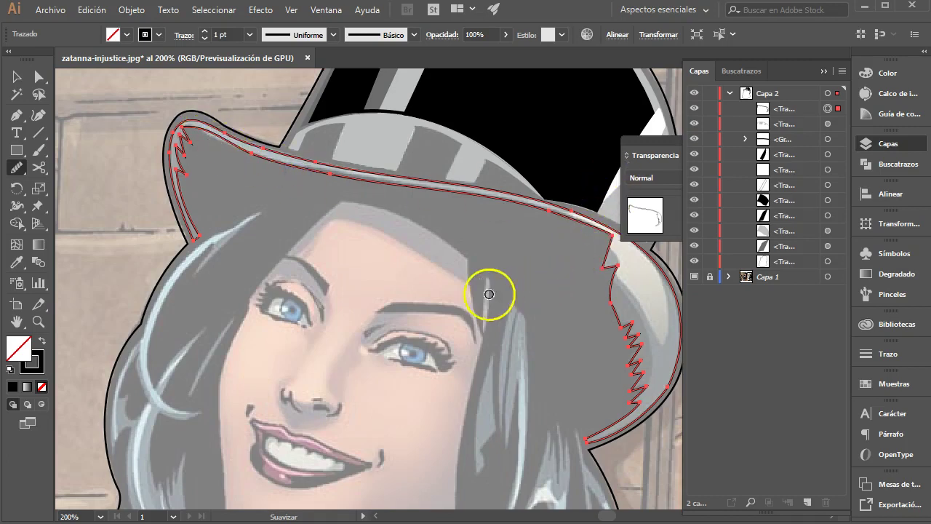
left_click_drag(437, 224, 284, 204)
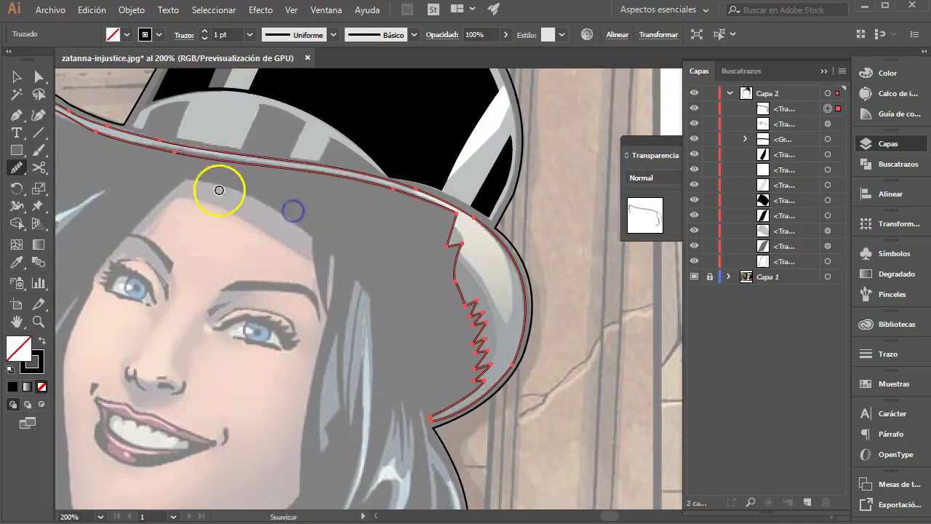
left_click(16, 115)
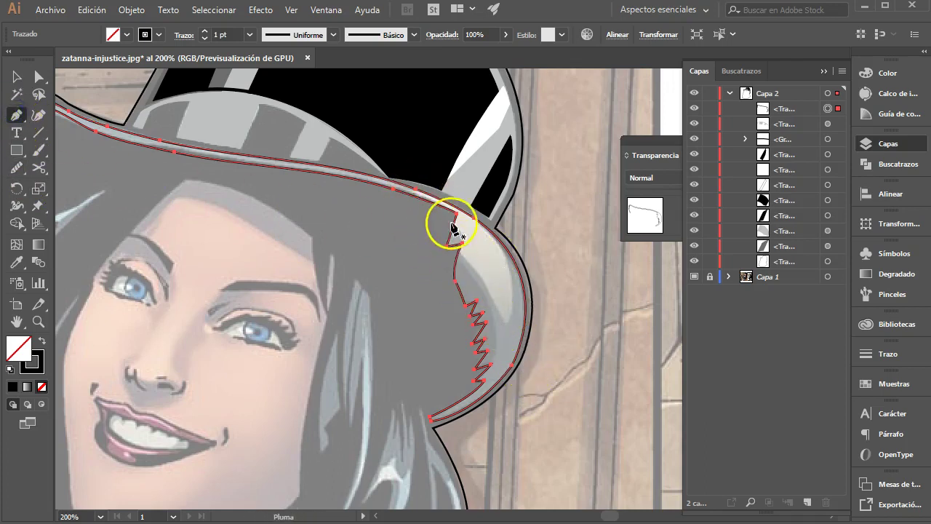
- Draw curved Pen lines beside the zigzag at the brim's right end, down to the lower tip
left_click(408, 182)
left_click(424, 208)
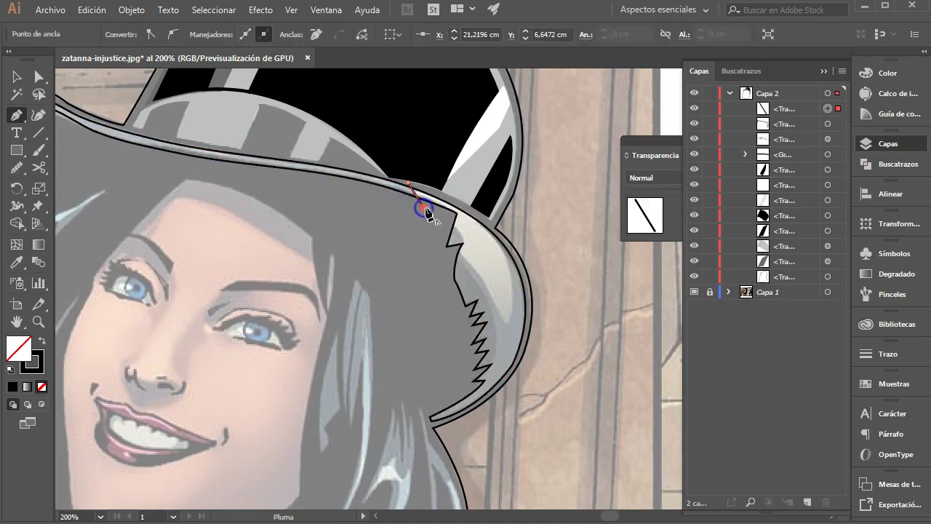
mouse_move(427, 217)
left_mouse_down()
mouse_move(418, 241)
mouse_move(453, 214)
mouse_move(446, 219)
left_mouse_up()
left_click(449, 219)
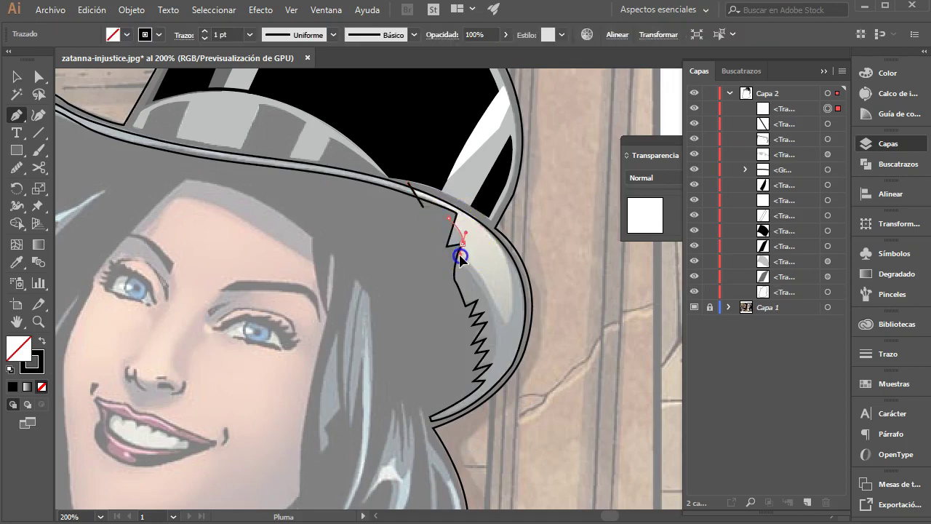
left_click(459, 254)
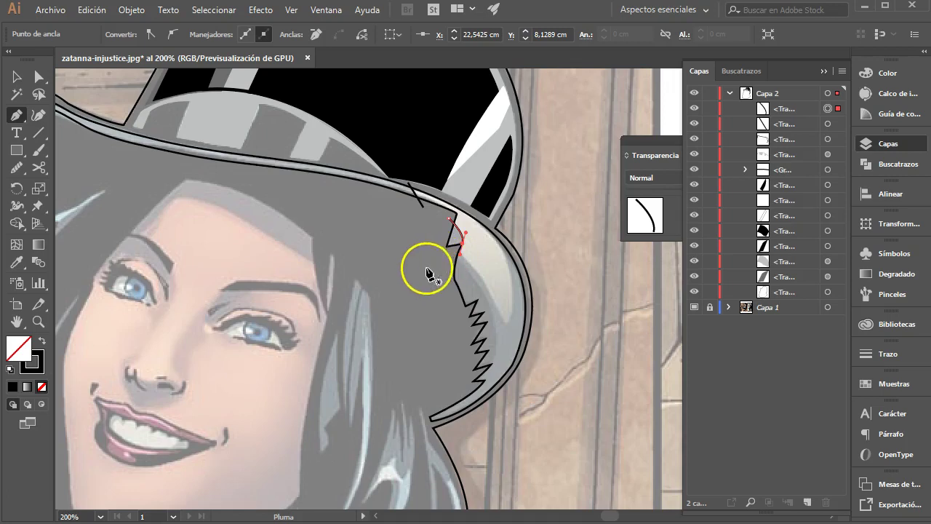
left_click(477, 216)
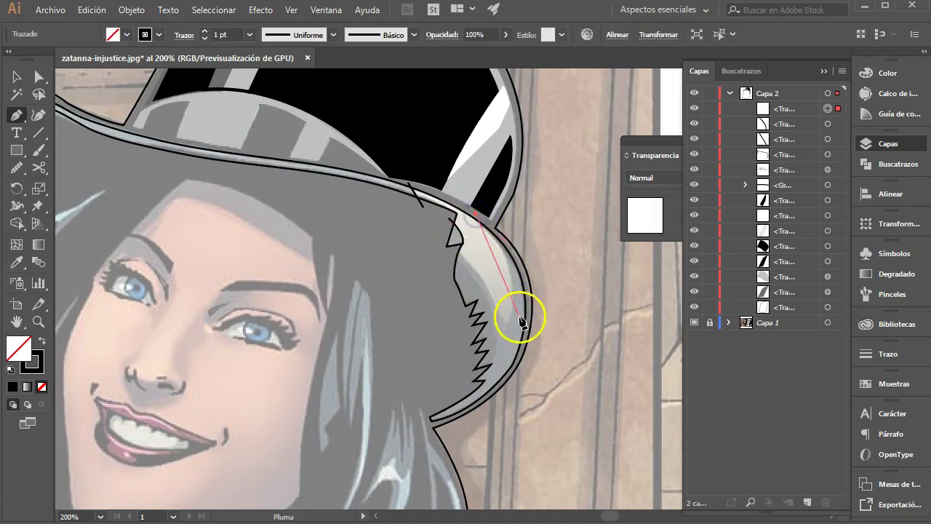
left_click_drag(506, 328, 491, 396)
left_click(449, 253)
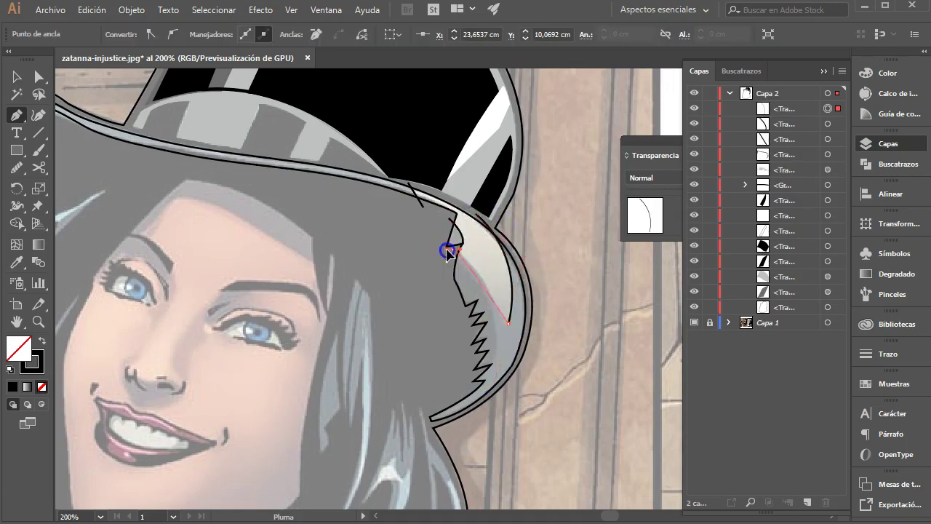
mouse_move(492, 364)
left_mouse_down()
mouse_move(476, 446)
mouse_move(456, 385)
left_mouse_up()
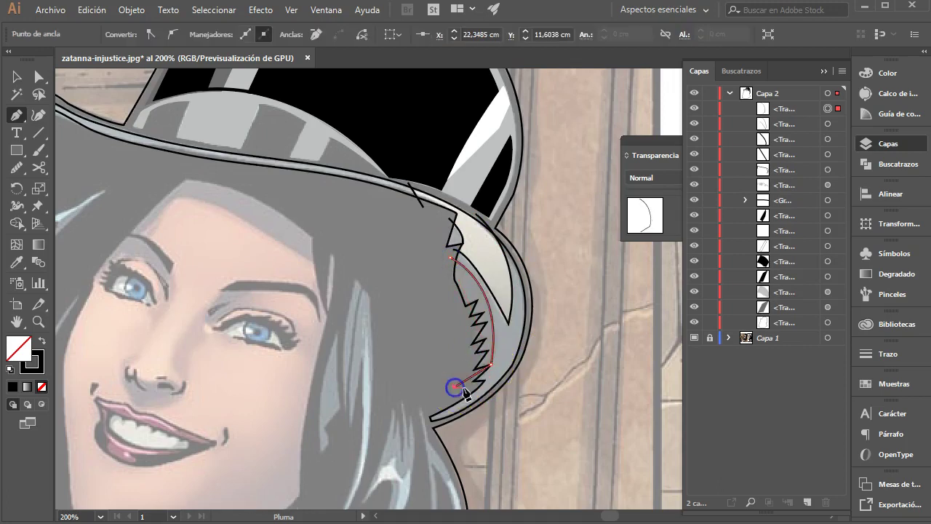
left_click(13, 77)
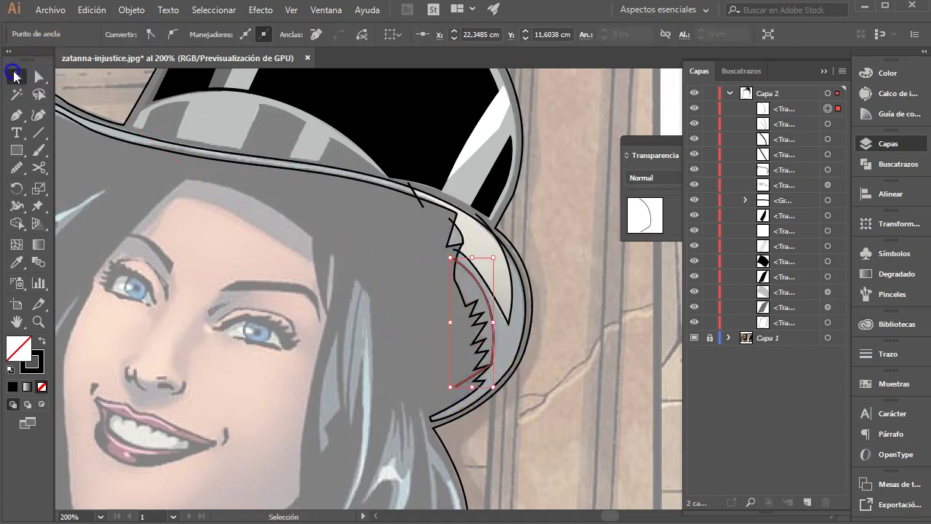
left_click(522, 261)
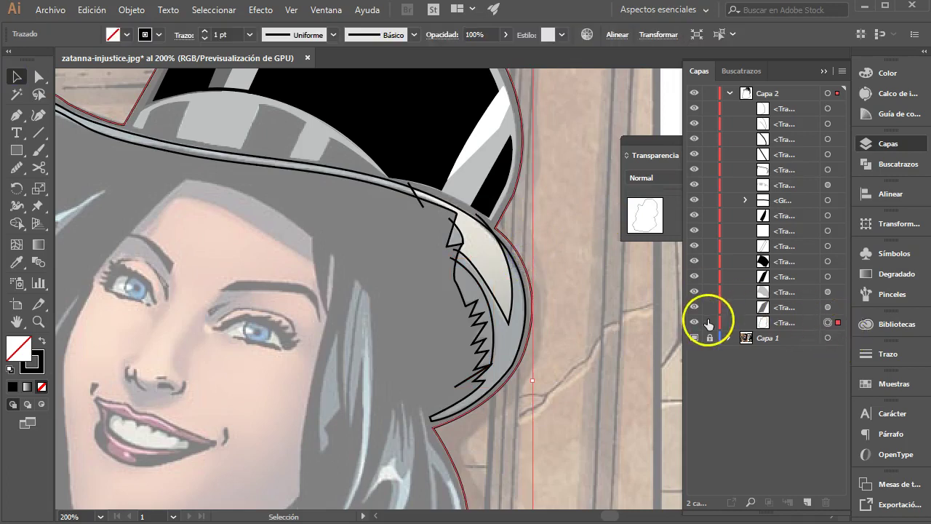
- Lock the silhouette and striped hat-band shapes, then marquee-select the brim lines
left_click(709, 322)
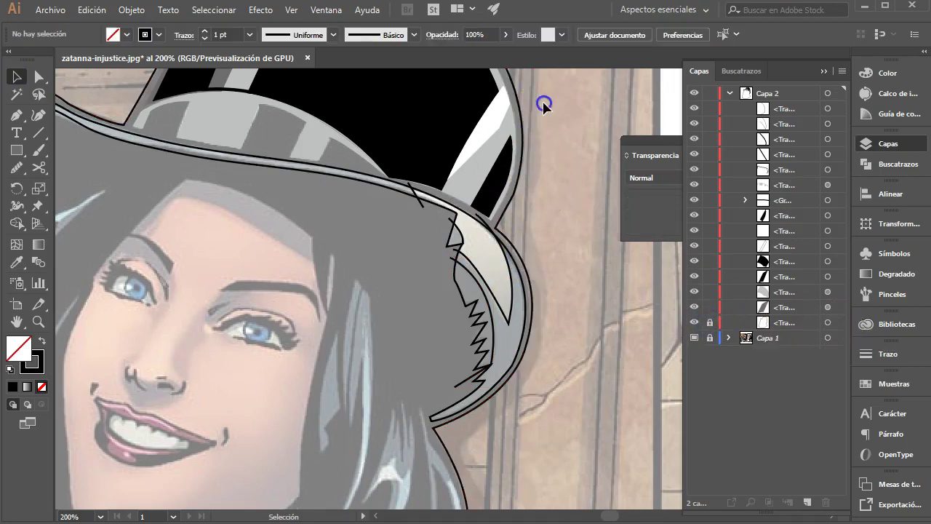
left_click(345, 168)
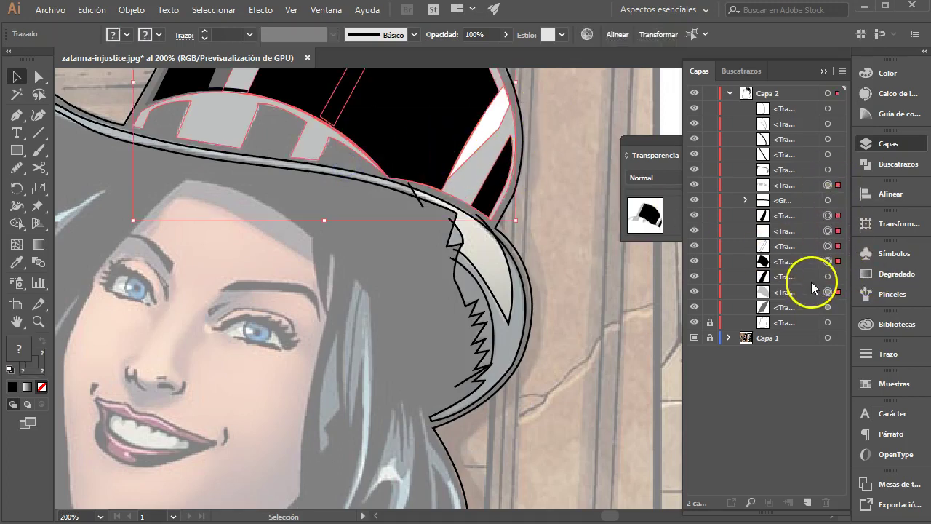
key("ctrl+2")
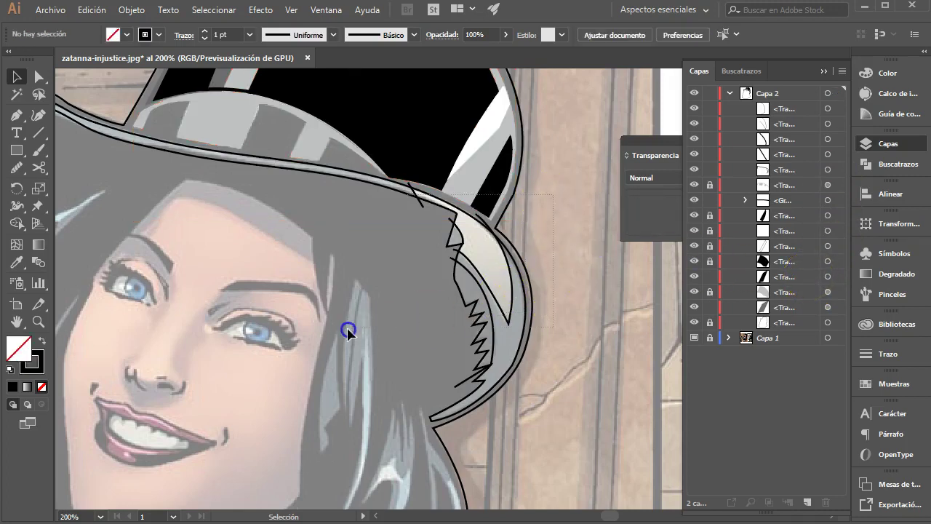
left_click_drag(347, 332, 353, 338)
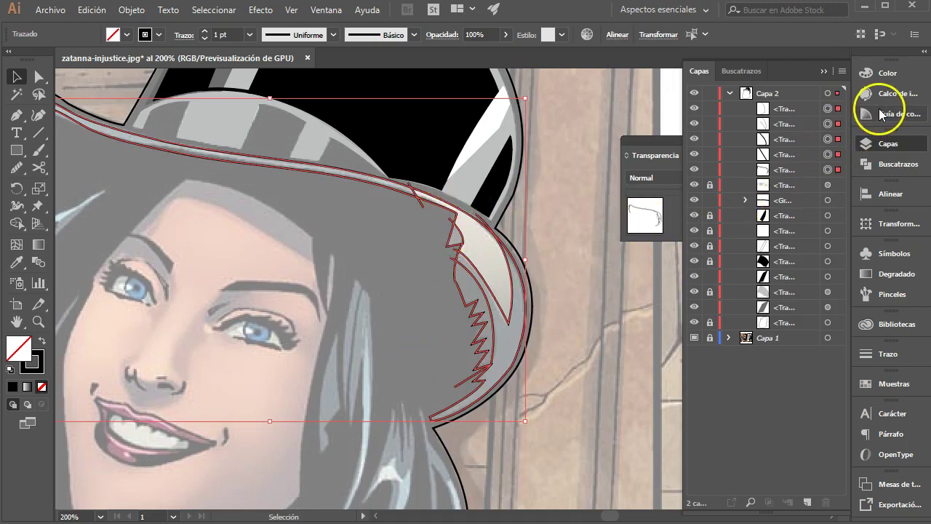
- Split the brim lines with Pathfinder Divide and ungroup the resulting pieces
left_click(879, 162)
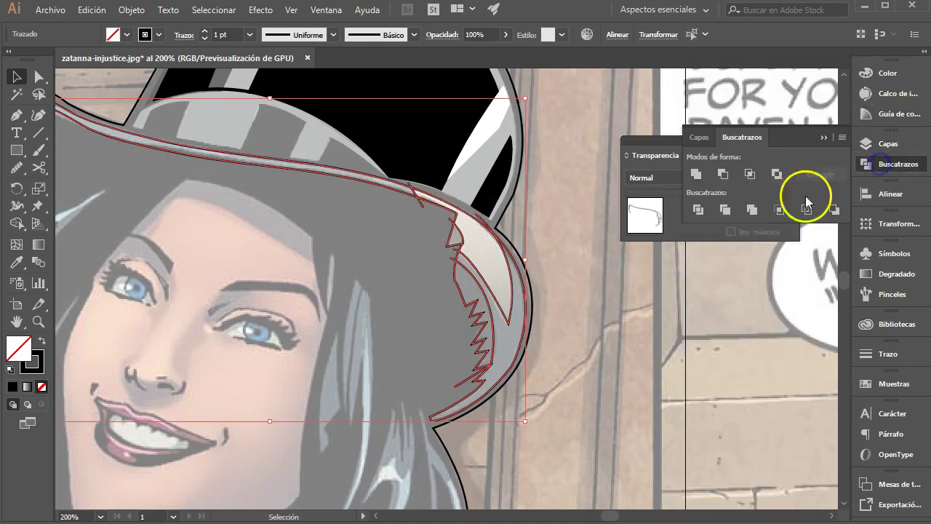
left_click(697, 211)
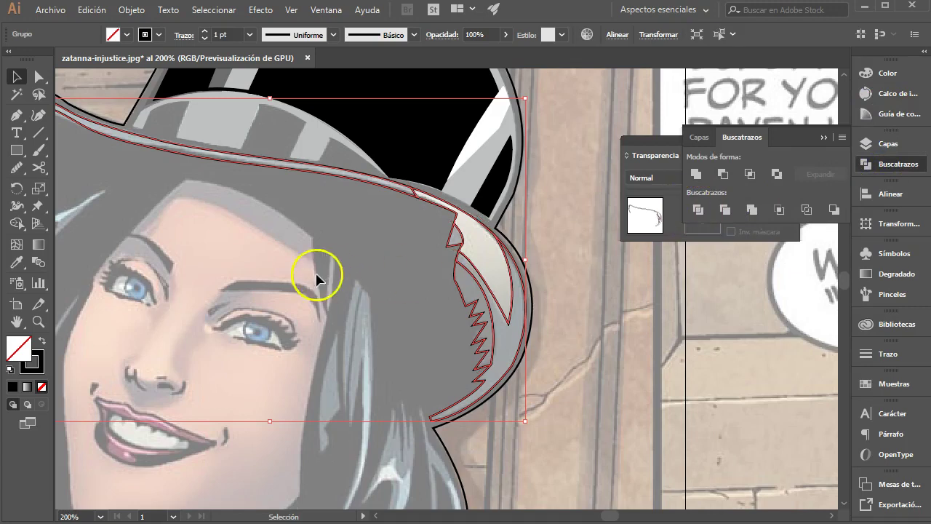
right_click(385, 195)
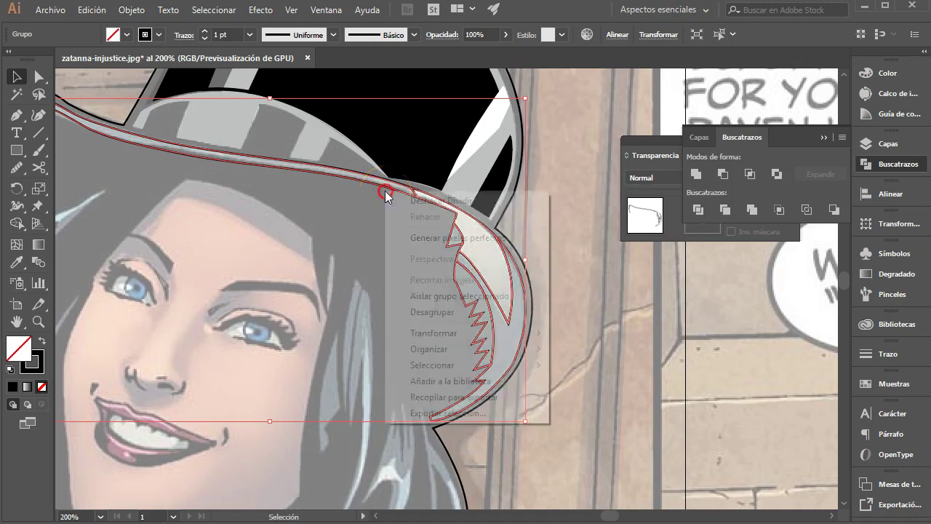
left_click(421, 313)
left_click(291, 218)
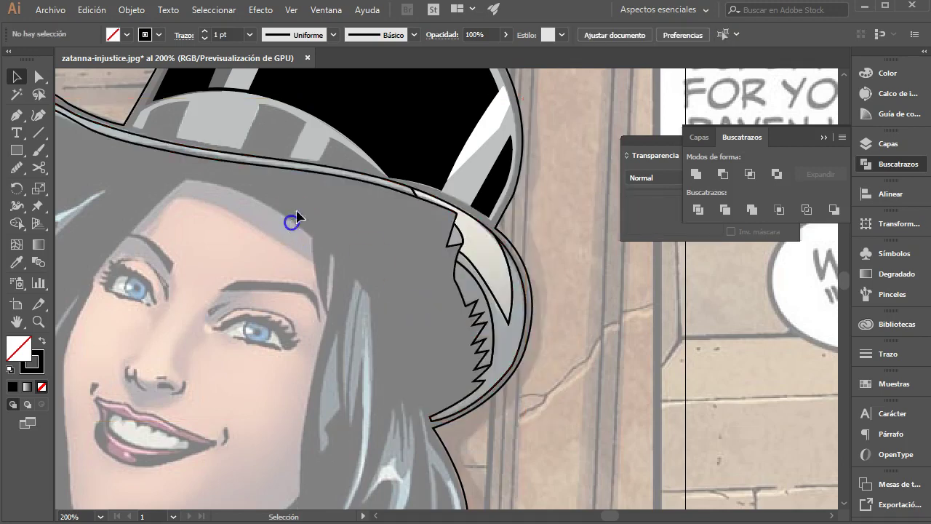
- Eyedropper the hat's grey onto the brim strip and the white stripe colour onto the crescent
left_click(314, 174)
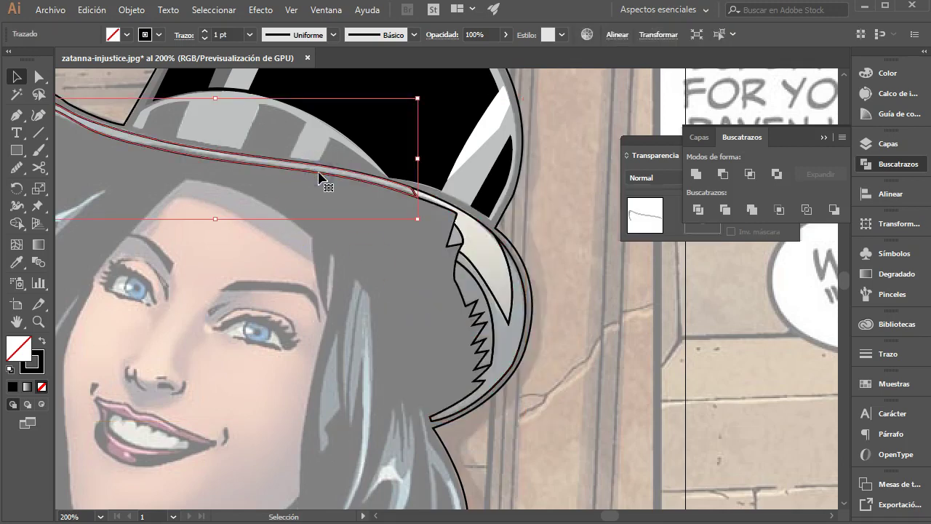
key("i")
left_click(318, 141)
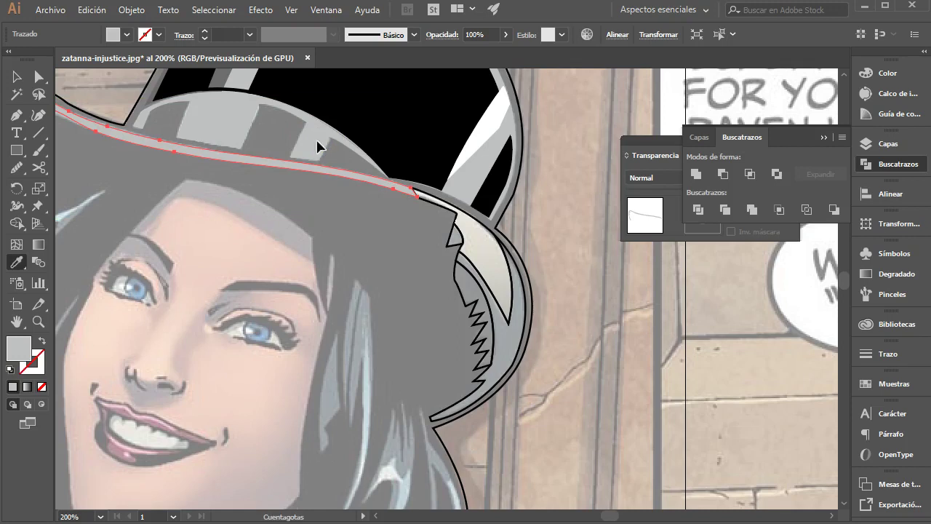
key("v")
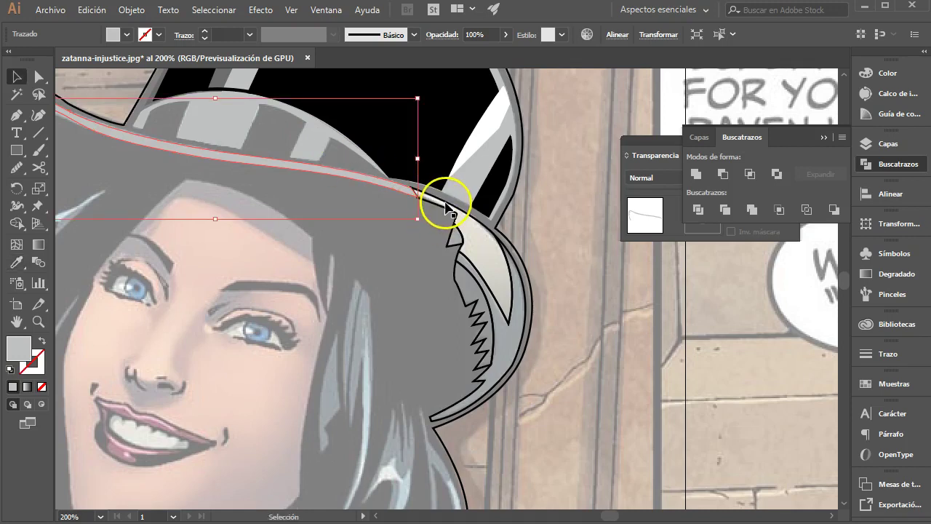
left_click(446, 207)
key("i")
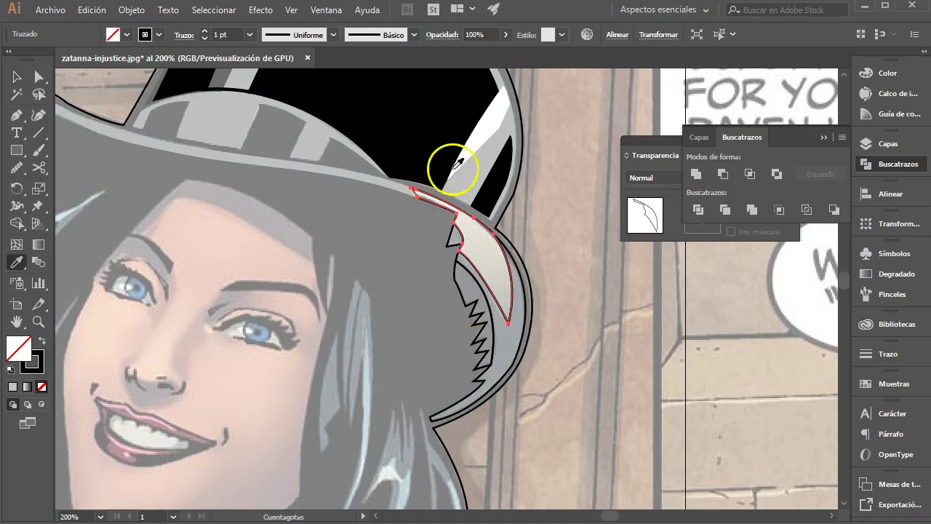
left_click(488, 132)
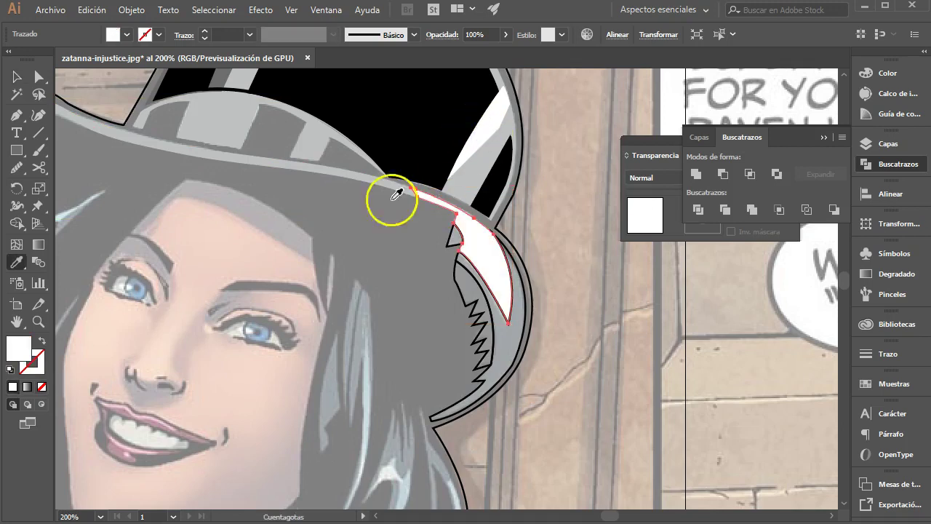
key("v")
- Check the reference, undo a stray fill, and colour the zigzag shape dark grey
left_click(887, 143)
left_click(695, 93)
left_click(695, 93)
left_click(491, 312)
key("i")
left_click(478, 172)
key("ctrl+z")
left_click(446, 245, "ctrl")
left_click(219, 84)
key("v")
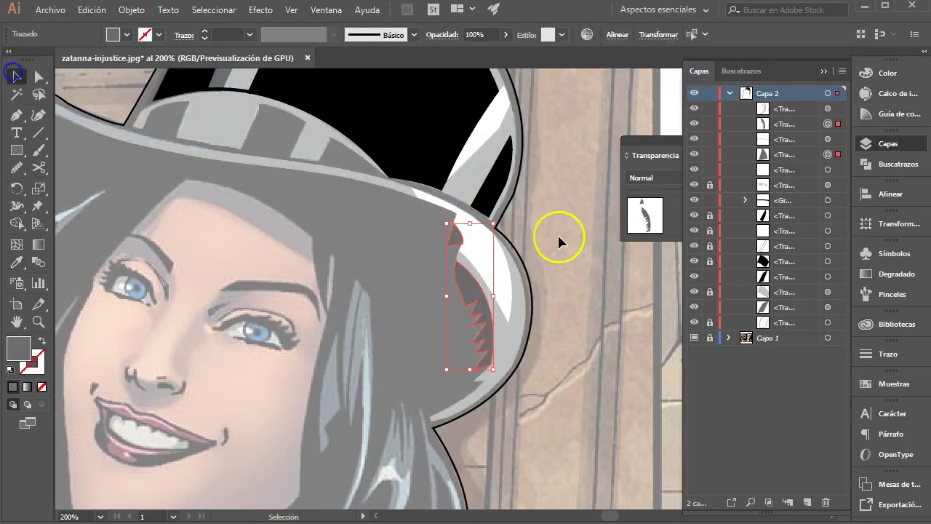
left_click_drag(264, 233, 345, 266)
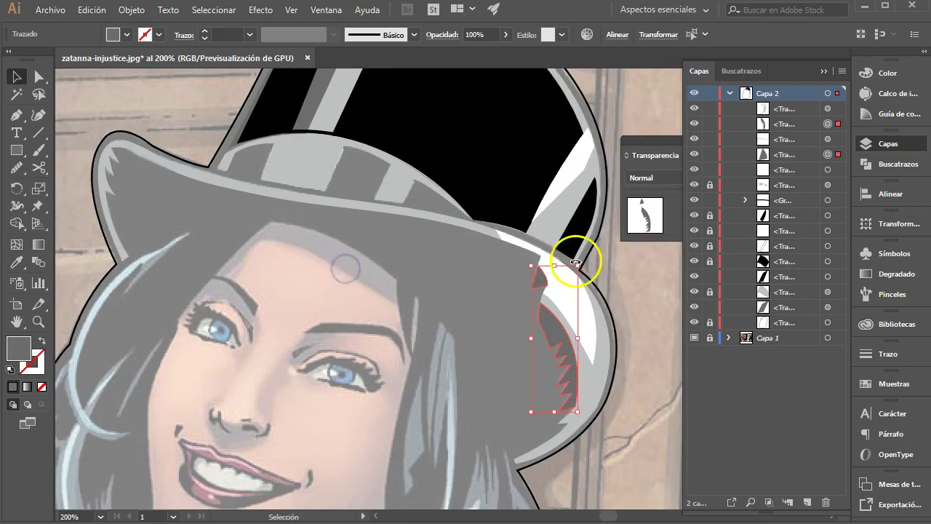
left_click(586, 262)
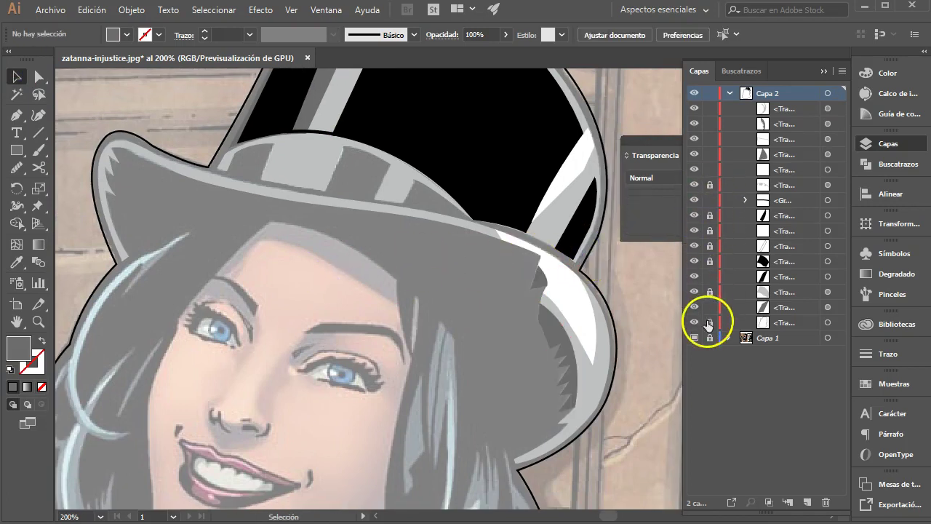
- Unlock all shapes and fill the silhouette solid black
left_click(132, 10)
left_click(173, 112)
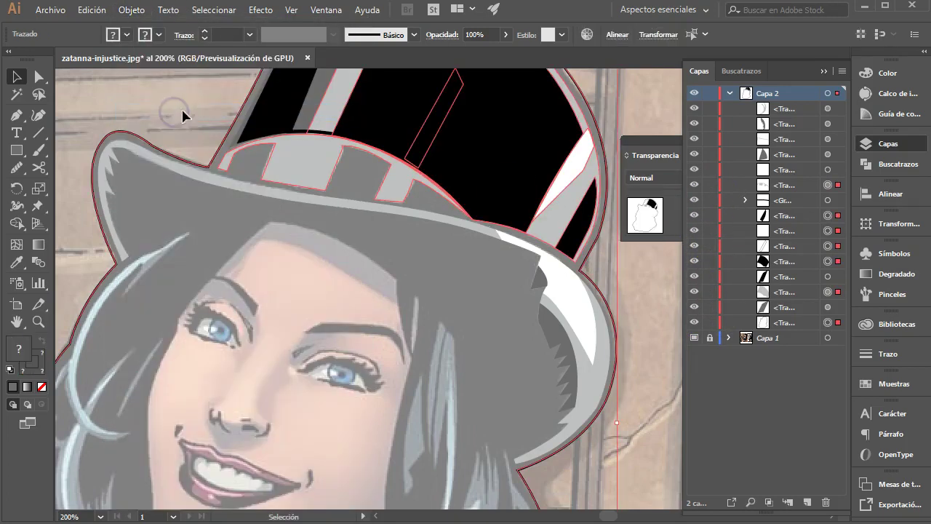
left_click(637, 304)
left_click(613, 318)
left_click(41, 340)
mouse_move(436, 276)
left_mouse_down()
mouse_move(372, 309)
mouse_move(363, 193)
left_mouse_up()
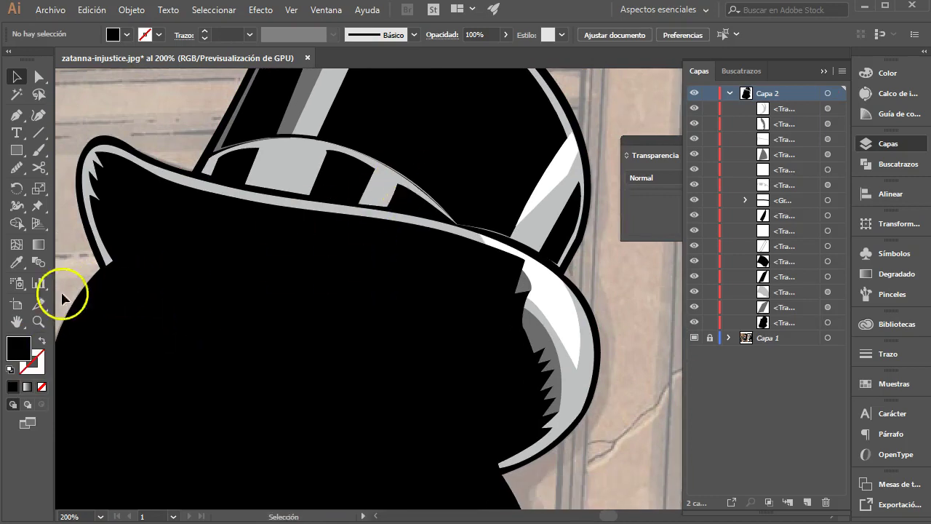
- Zoom in on the hat band and adjust the dark grey stripe's curved edge
left_click(39, 321)
left_click(426, 194)
left_click(462, 282)
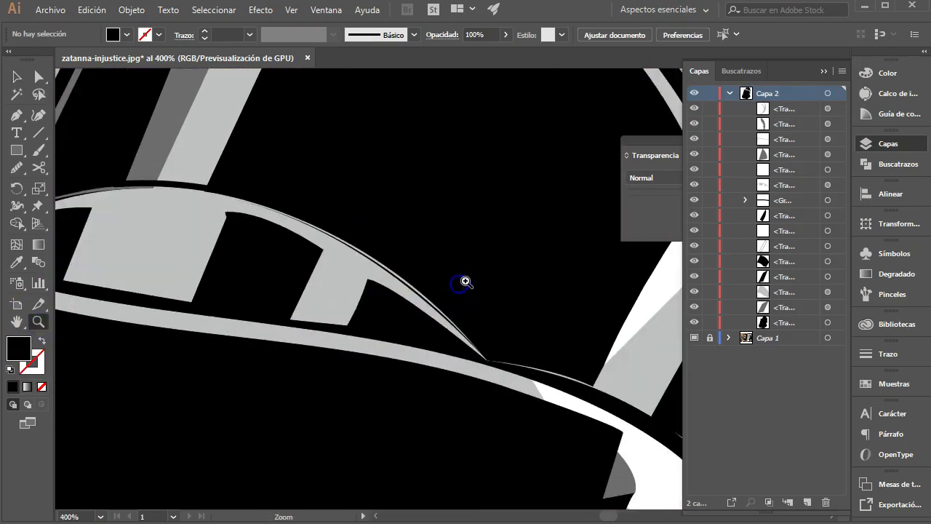
left_click_drag(349, 301, 472, 286)
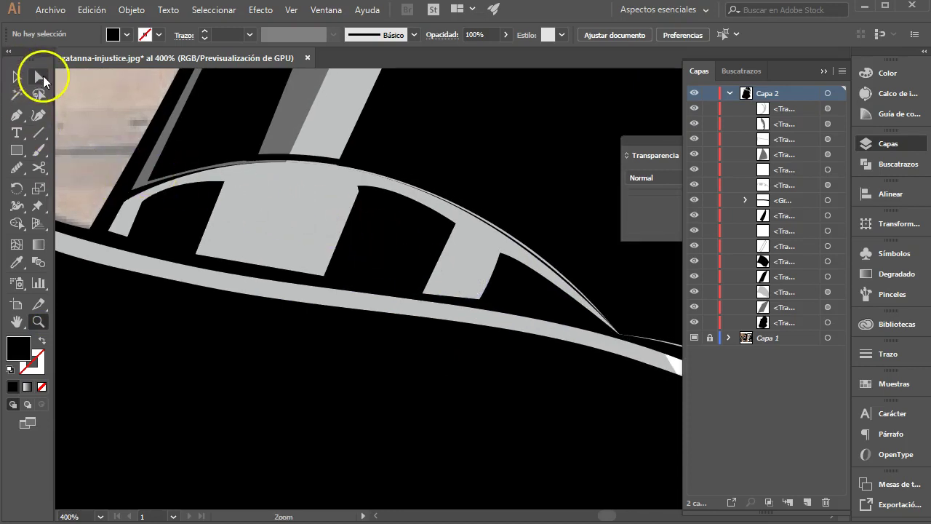
left_click(39, 77)
left_click(134, 187)
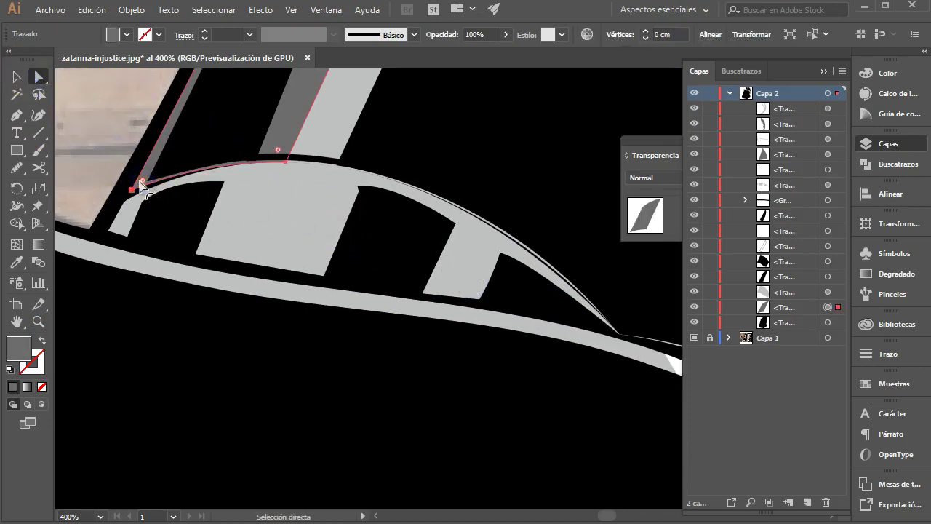
left_click(286, 162)
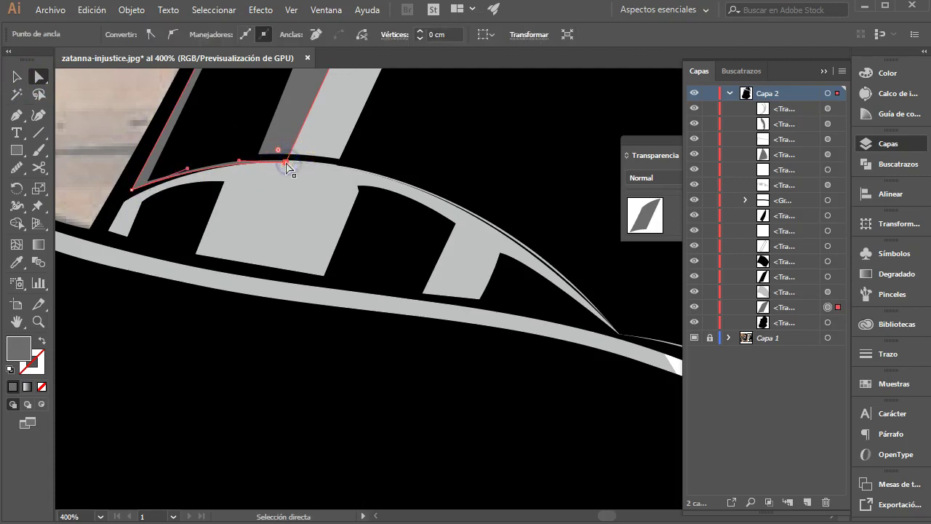
left_click_drag(288, 159, 289, 161)
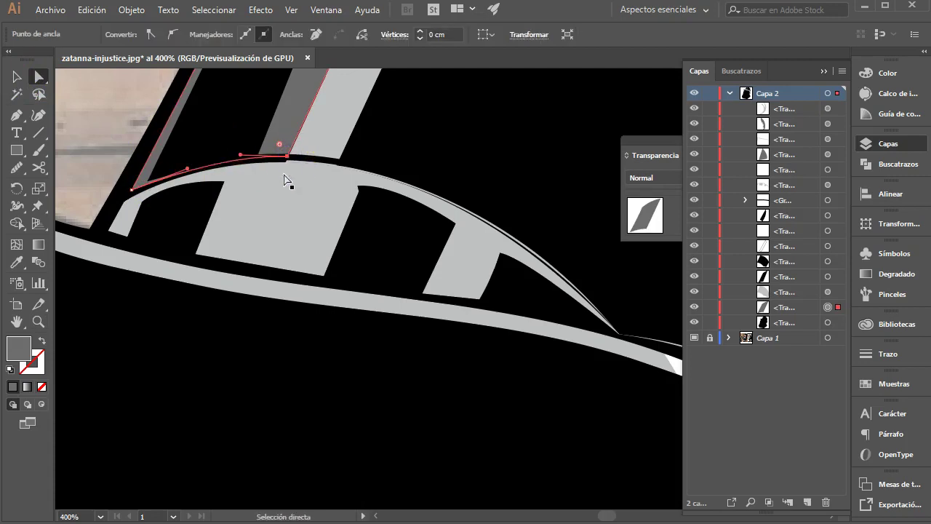
- Move the brim highlight's left and middle anchors to hug the brim, then zoom out
left_click(497, 228)
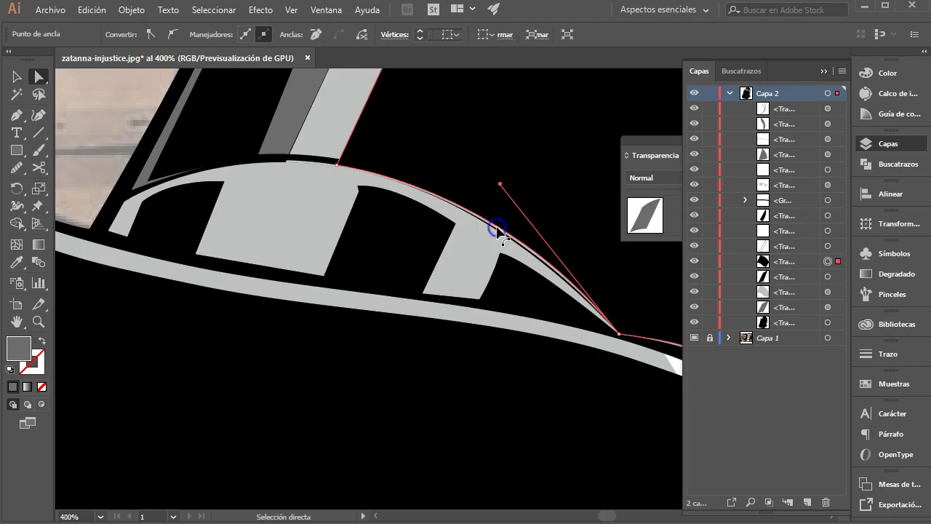
left_click_drag(389, 146, 223, 123)
left_click(572, 305)
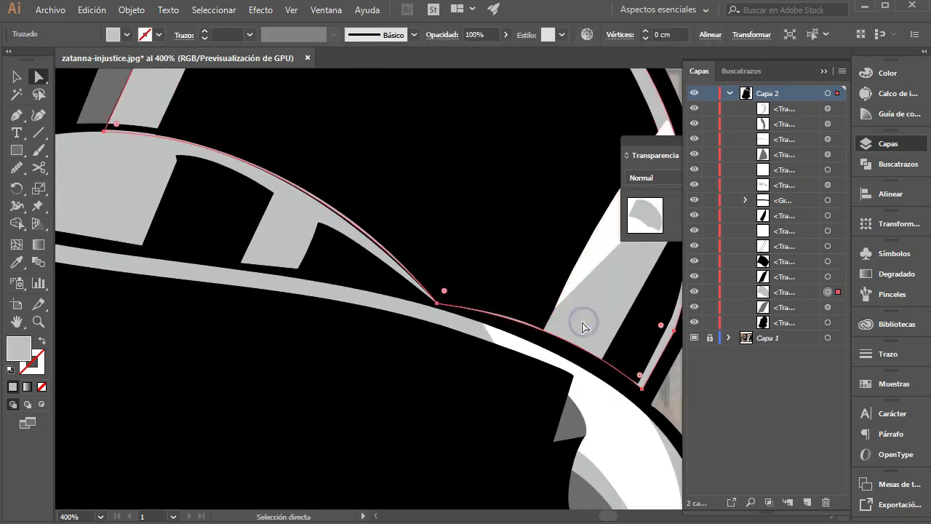
left_click(104, 131)
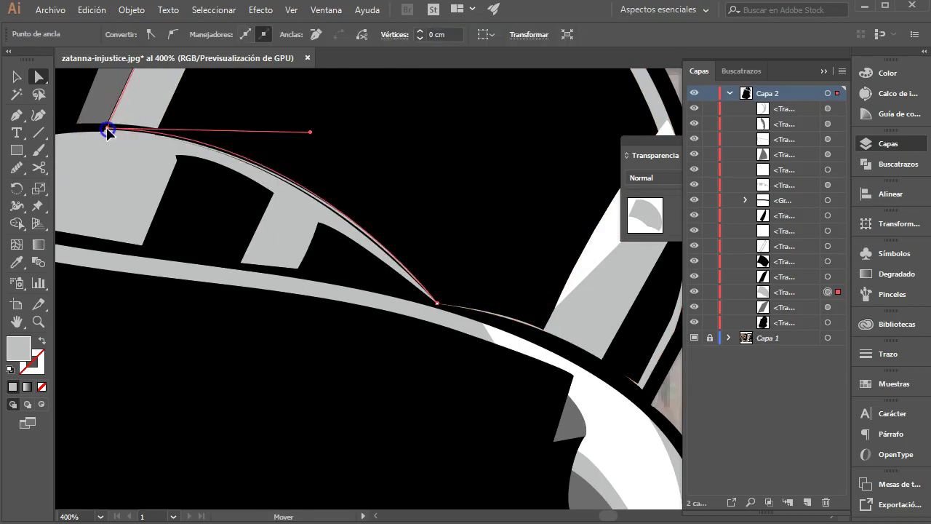
left_click_drag(108, 130, 107, 128)
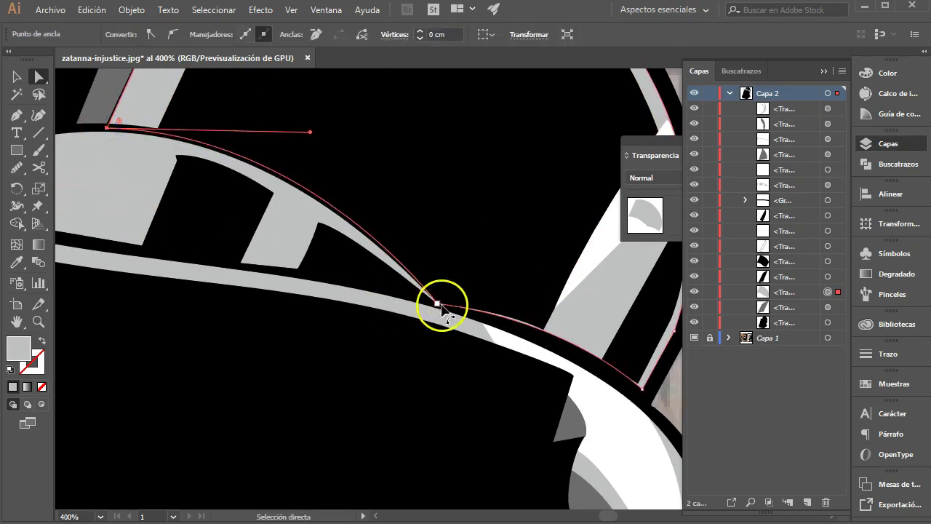
left_click_drag(437, 304, 440, 300)
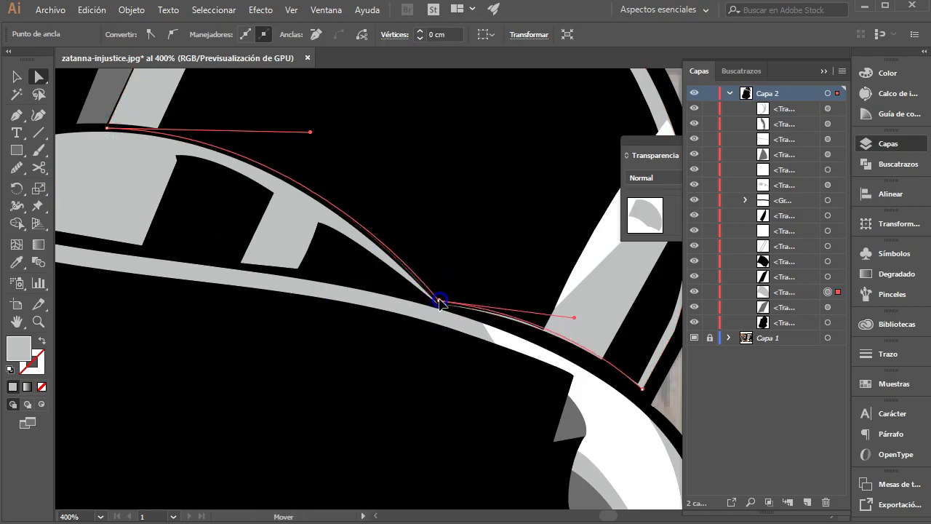
left_click(666, 406)
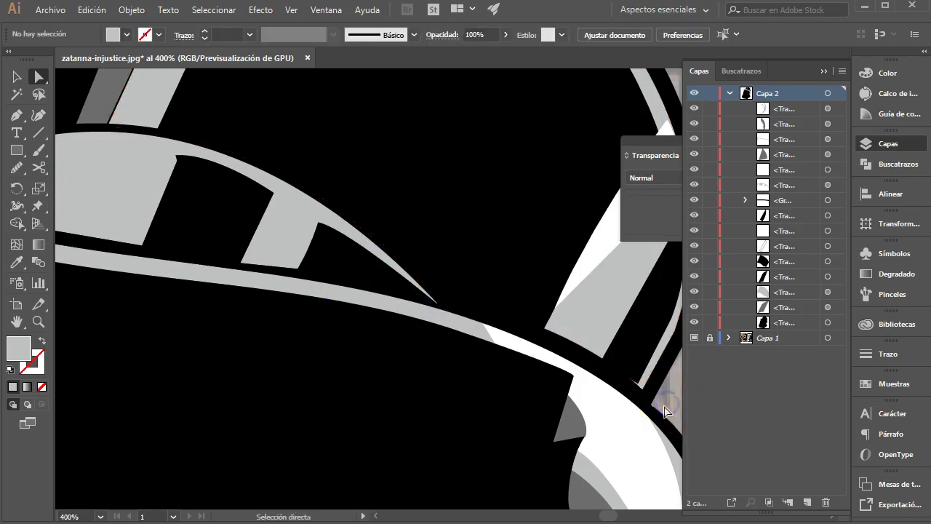
left_click(39, 320)
left_click(339, 333, "alt")
left_click(432, 304, "alt")
- Swap the silhouette to an unfilled black outline, lock it, and marquee-select the hat pieces
left_click(446, 297, "alt")
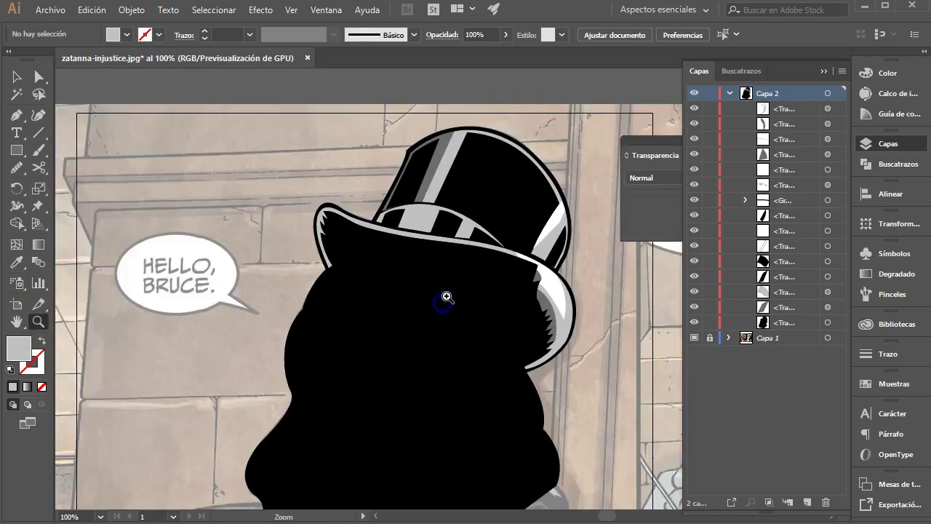
left_click_drag(446, 296, 384, 302)
scroll(349, 357, "down", 2)
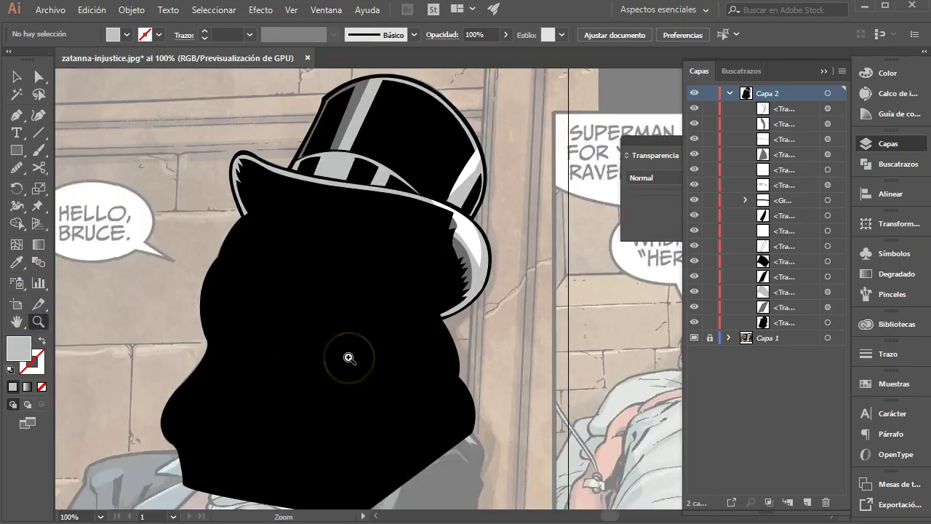
scroll(348, 357, "up", 2)
scroll(348, 357, "down", 3)
scroll(348, 357, "up", 1)
key("v")
left_click(286, 284)
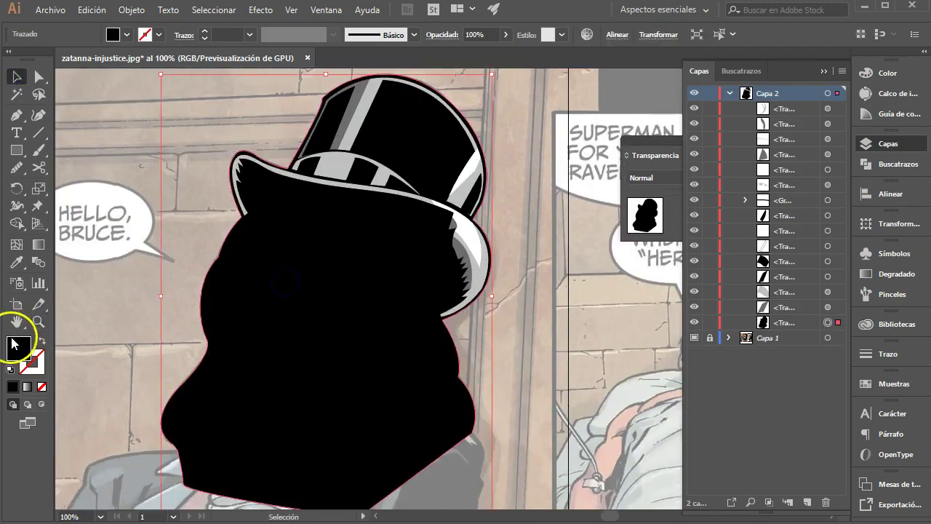
left_click(42, 340)
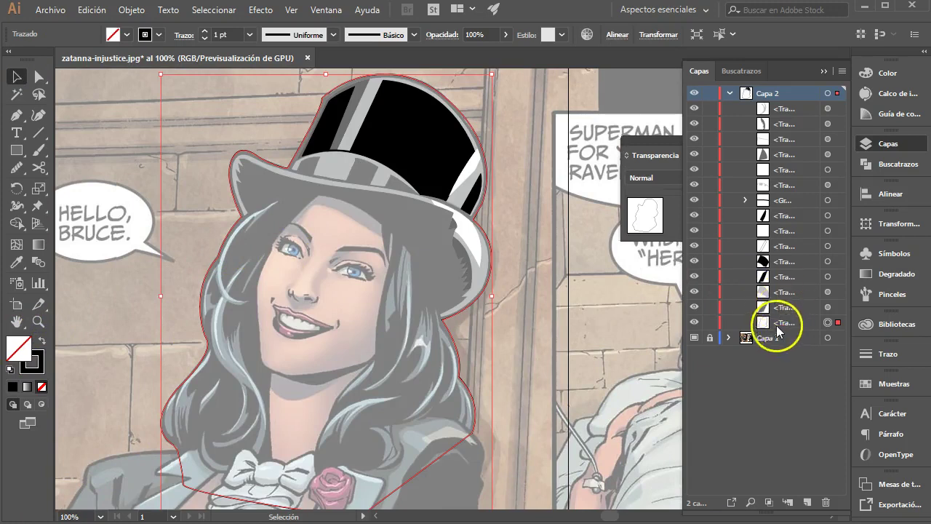
left_click(710, 323)
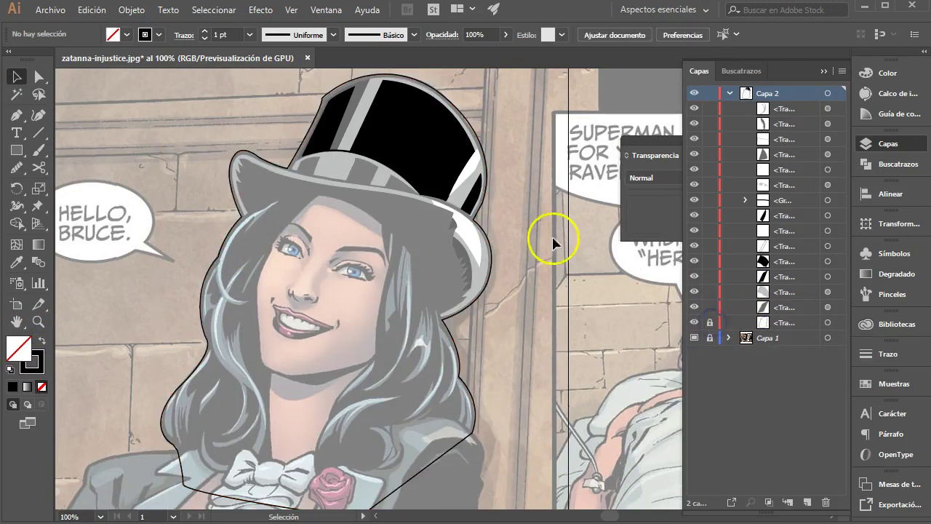
mouse_move(213, 83)
left_mouse_down()
mouse_move(571, 299)
mouse_move(574, 329)
left_mouse_up()
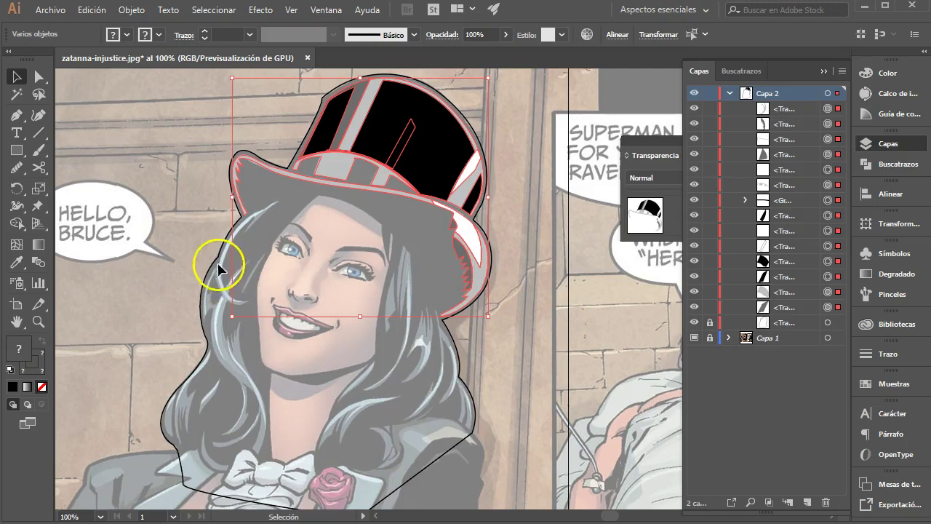
- Group the selected hat pieces and rename the group 'sombrero' in Layers
key("ctrl+g")
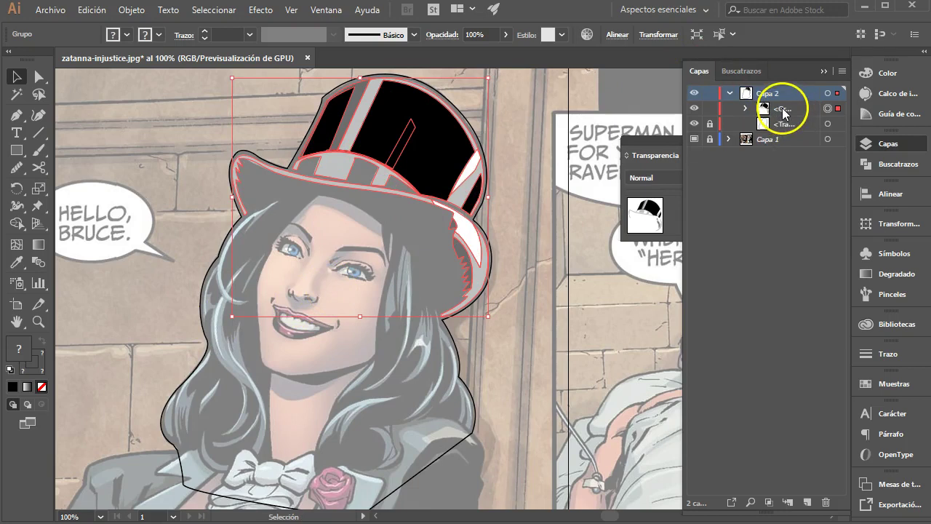
double_click(783, 109)
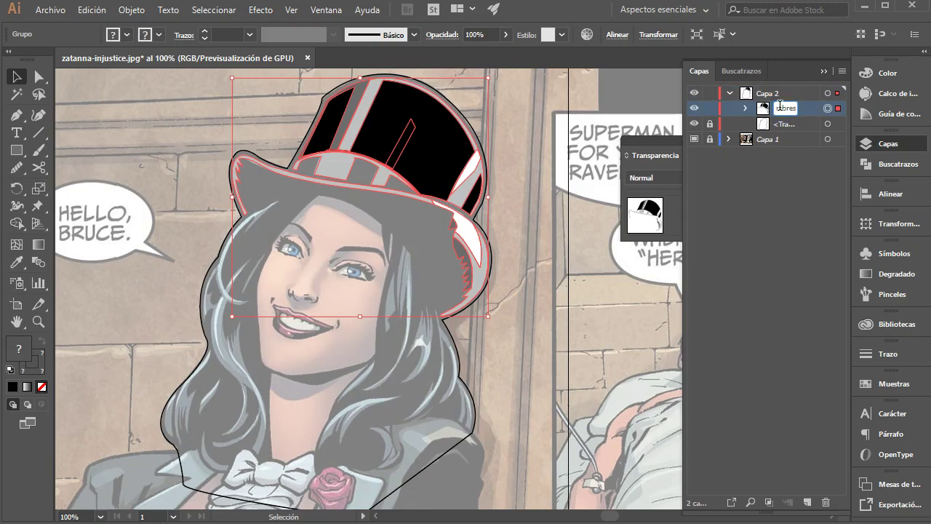
left_click(571, 273)
left_click(38, 321)
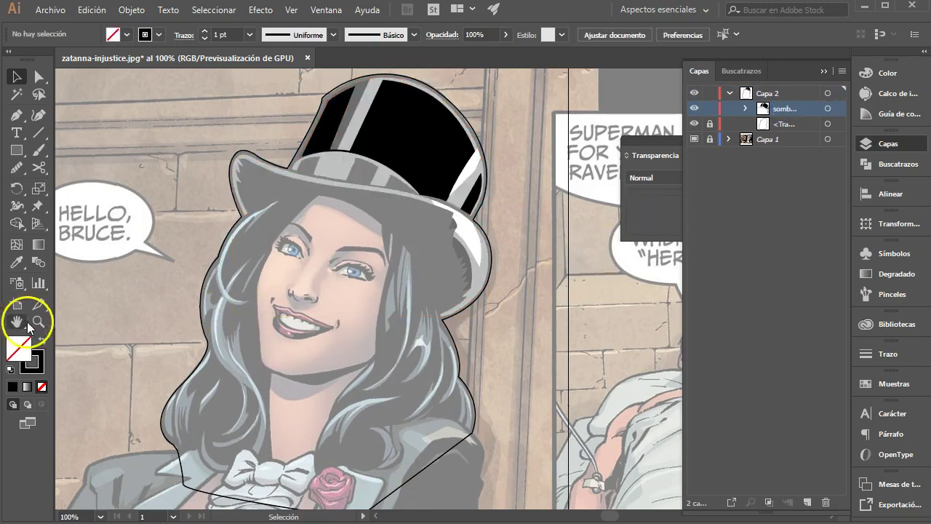
- Zoom in on the face and pen-trace from under the hat brim down the right side
left_click(344, 287)
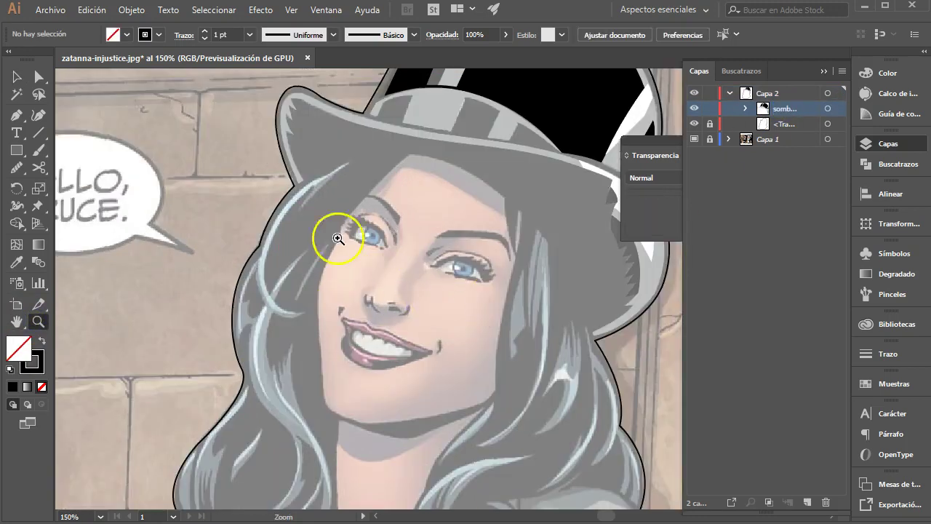
left_click(18, 114)
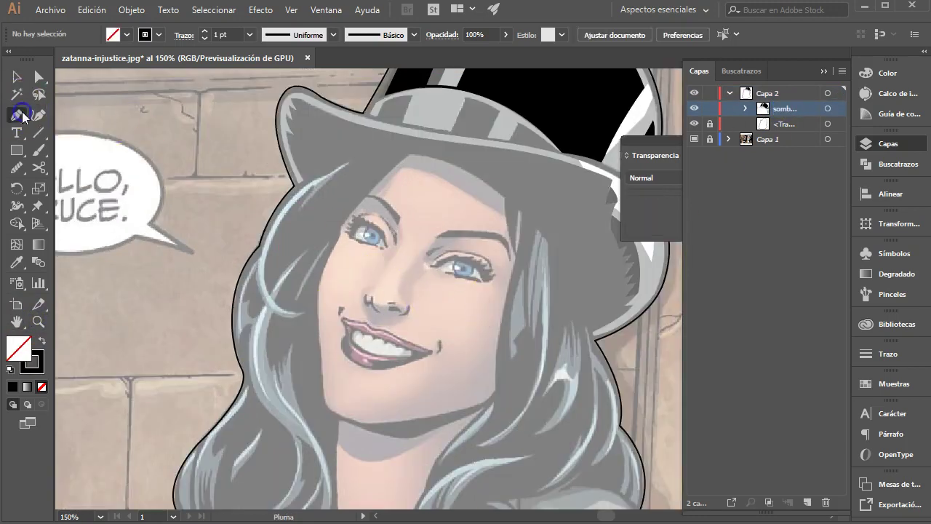
left_click(408, 154)
left_click(504, 199)
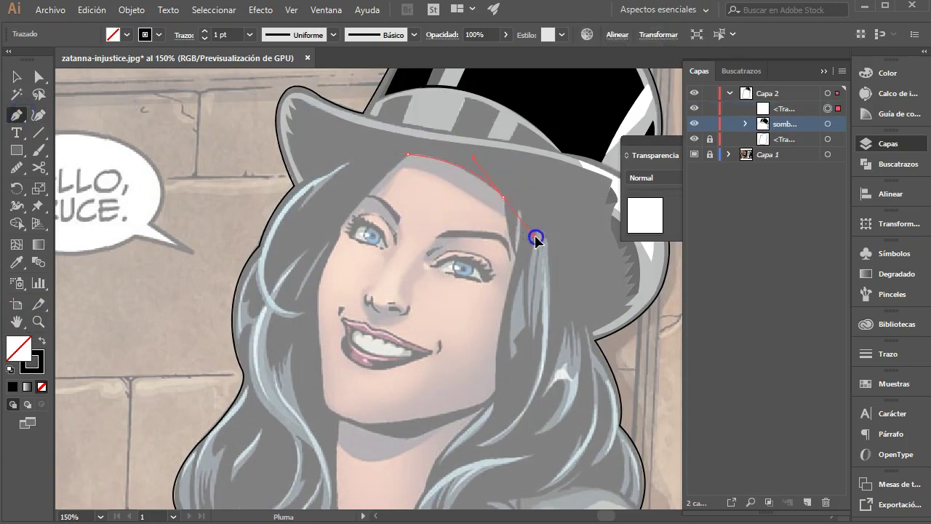
left_click_drag(549, 242, 533, 230)
left_click(513, 257)
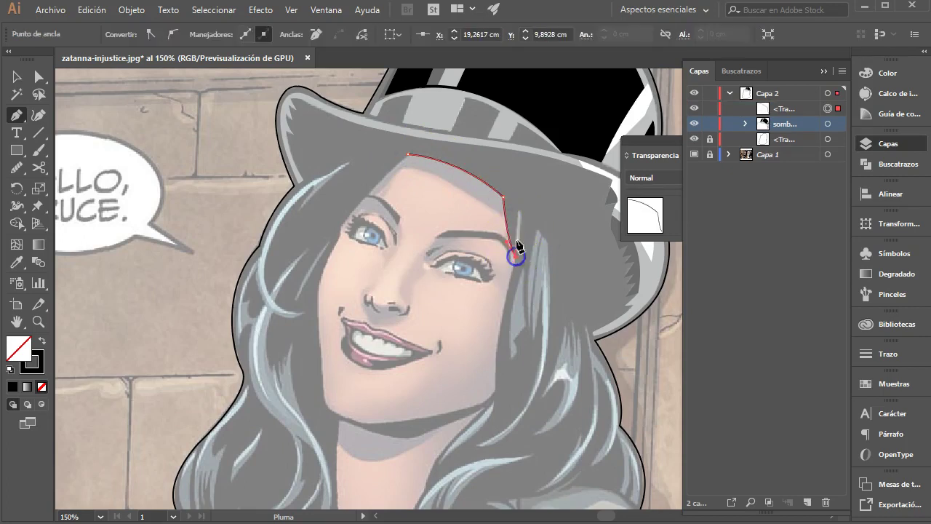
mouse_move(496, 391)
left_mouse_down()
mouse_move(505, 421)
mouse_move(447, 419)
mouse_move(399, 382)
mouse_move(450, 372)
left_mouse_up()
- Continue the outline down the neck to the bow tie and back up the left cheek
scroll(415, 436, "down", 3)
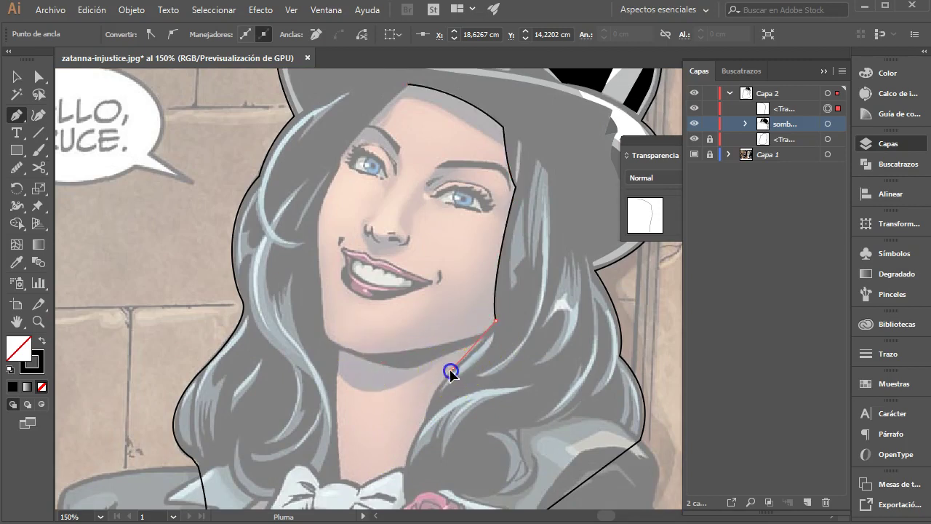
left_click_drag(422, 420, 403, 466)
left_click(361, 482)
left_click(340, 480)
left_click_drag(339, 353, 349, 340)
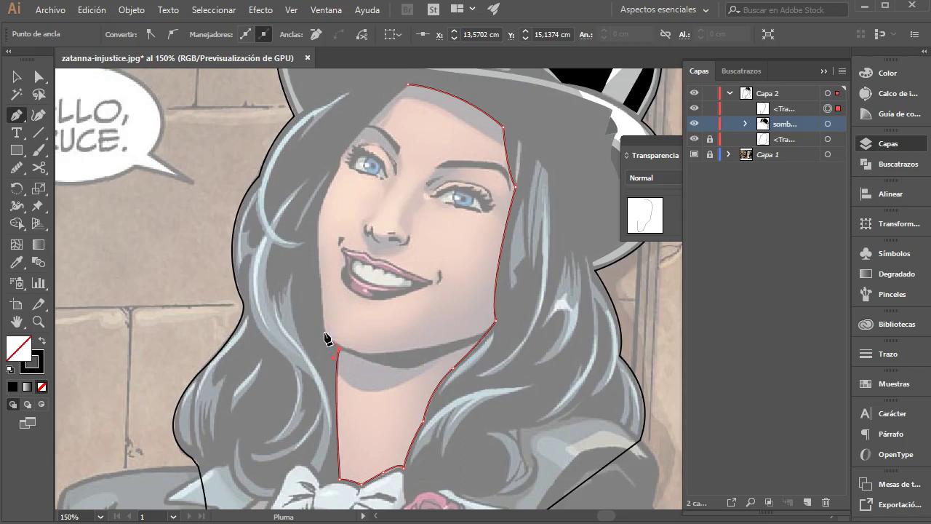
left_click_drag(325, 323, 323, 318)
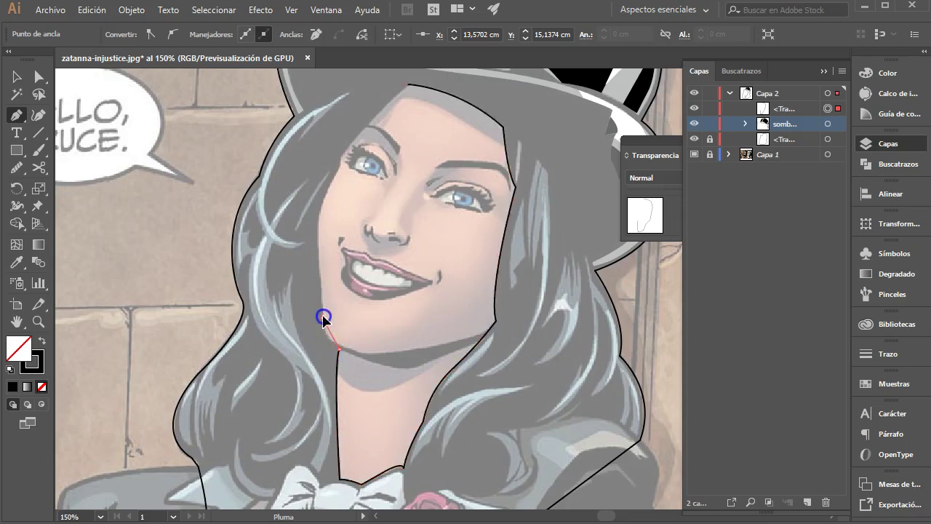
left_click(318, 234)
left_click(320, 195)
left_click(339, 159)
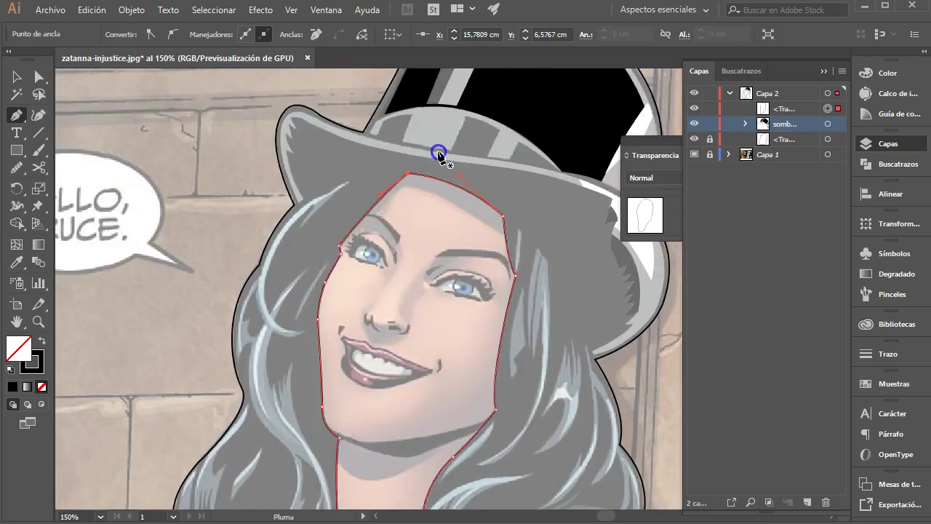
left_click_drag(369, 442, 324, 261)
- Zoom closer on the chin and place the first point of the jaw shadow shape
left_click(39, 320)
left_click(353, 266)
left_click_drag(487, 349, 309, 290)
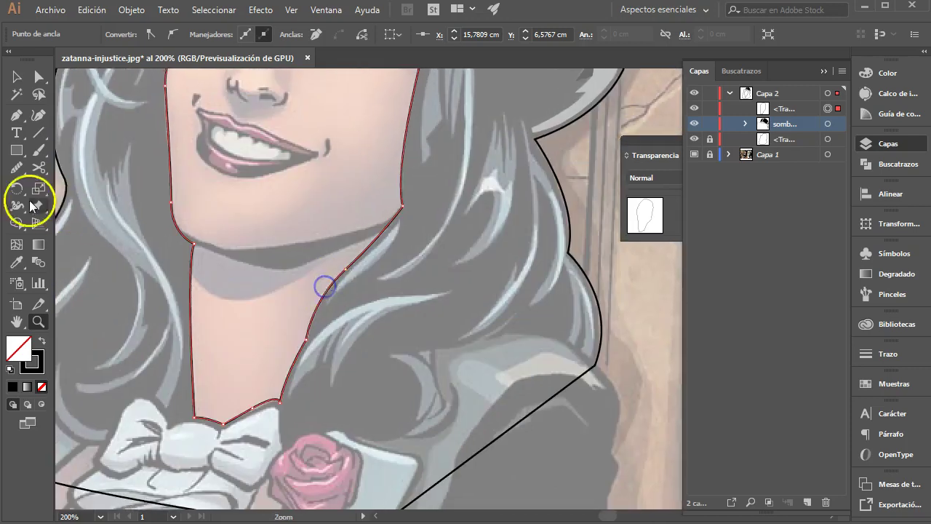
left_click(16, 115)
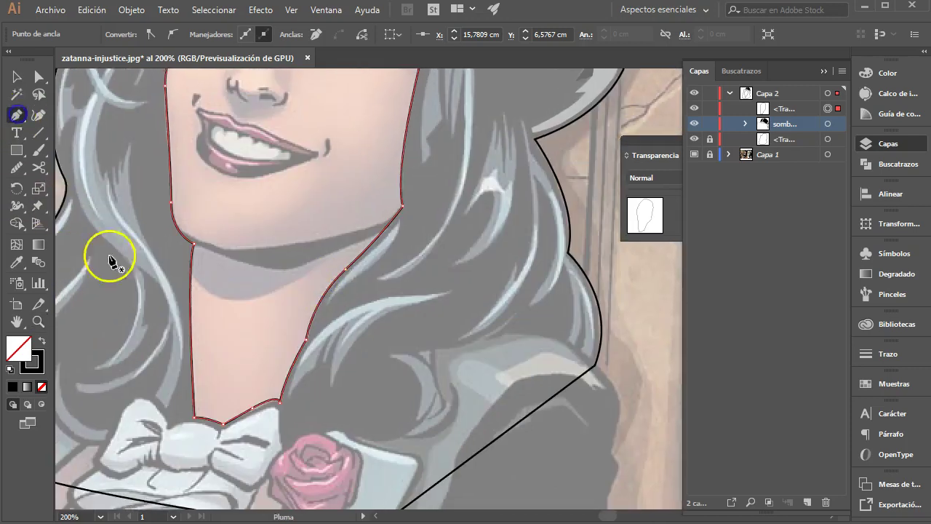
left_click(166, 221)
- Draw the closed lens-shaped shadow under the chin across the top of the neck
left_click_drag(395, 216, 430, 192)
left_click(380, 231)
left_click_drag(284, 272, 294, 268)
left_click(226, 259)
left_click(166, 221)
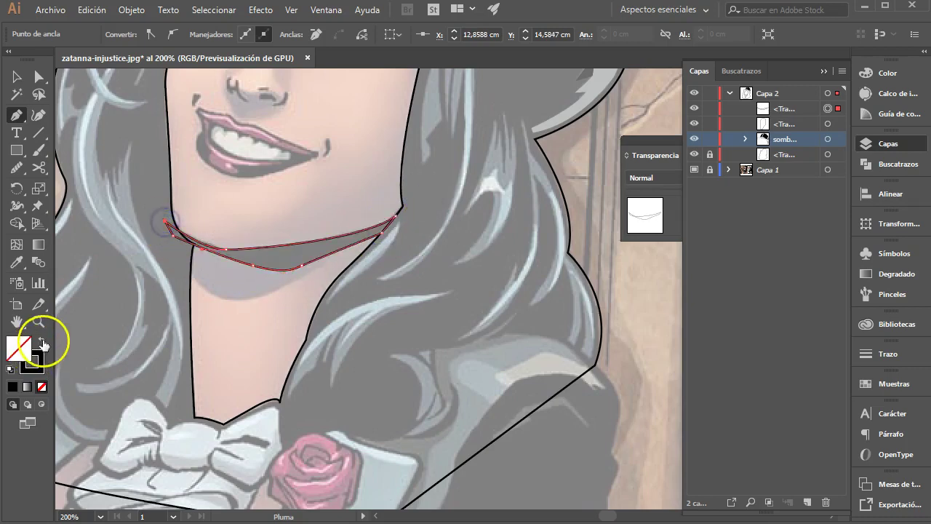
- Swap fill and stroke so the chin shadow is solid black with no outline
left_click(42, 342)
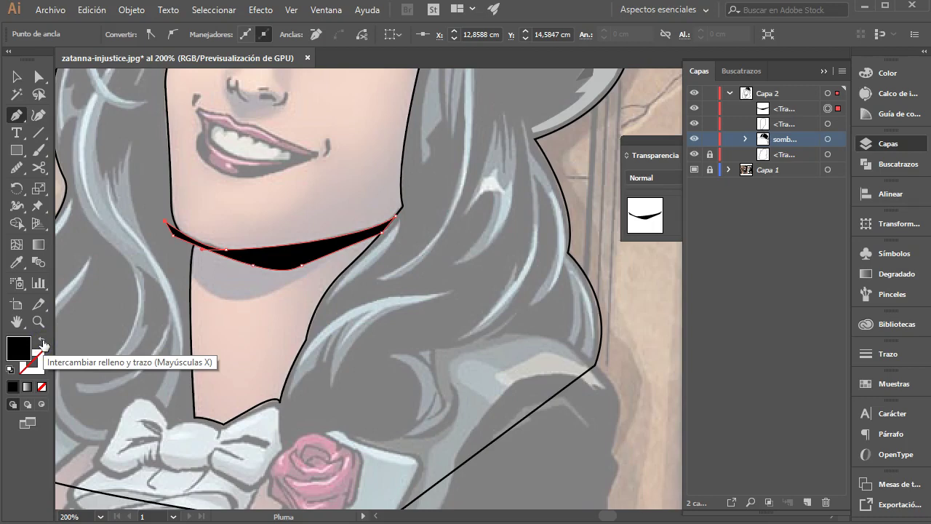
left_click_drag(245, 202, 260, 405)
left_click(17, 76)
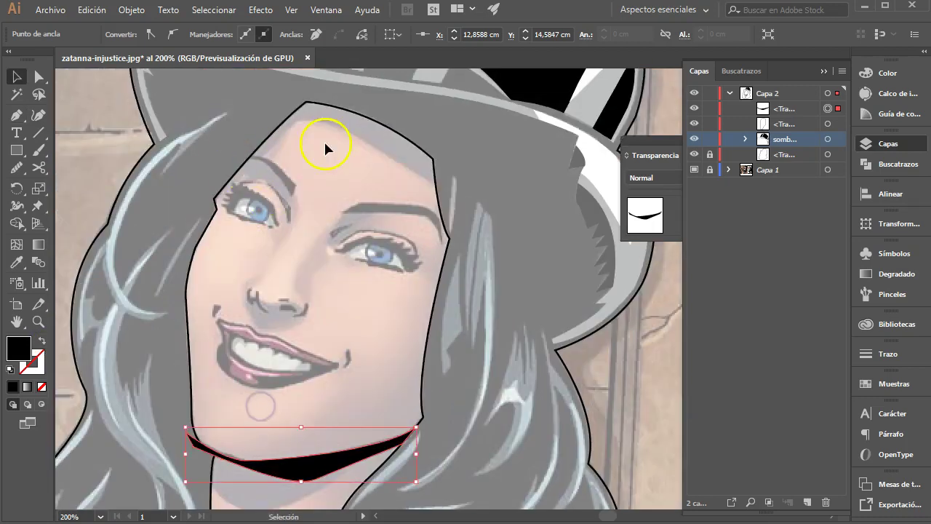
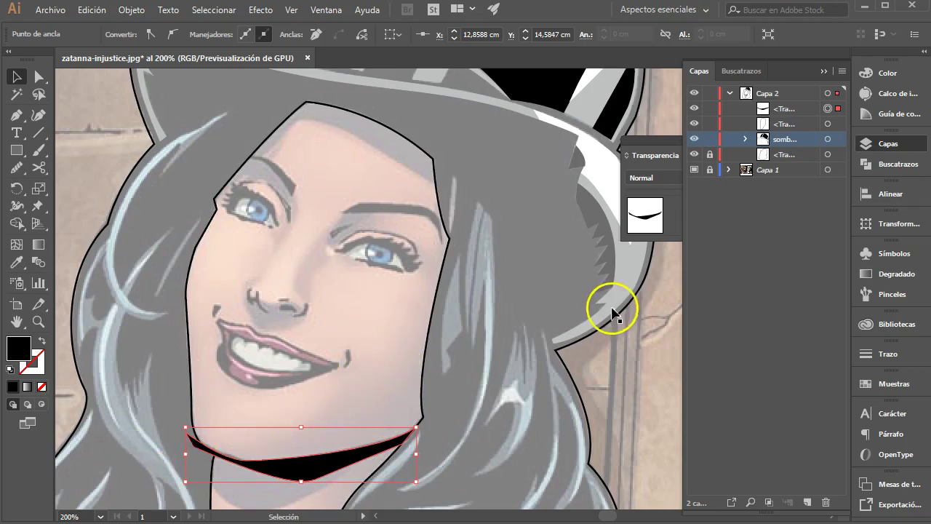
- Trace an unfilled Pen outline along the hairline and across the left brow
key("p")
left_click(441, 187)
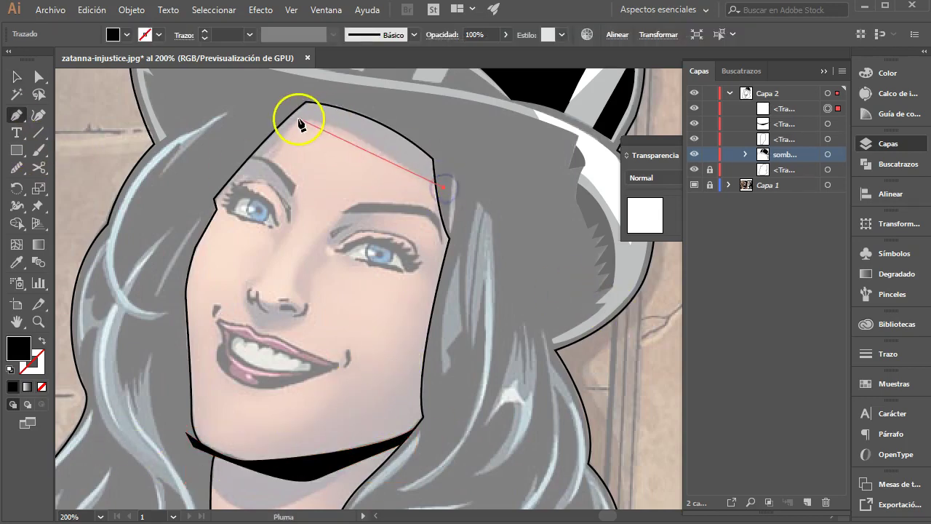
left_click_drag(301, 119, 253, 124)
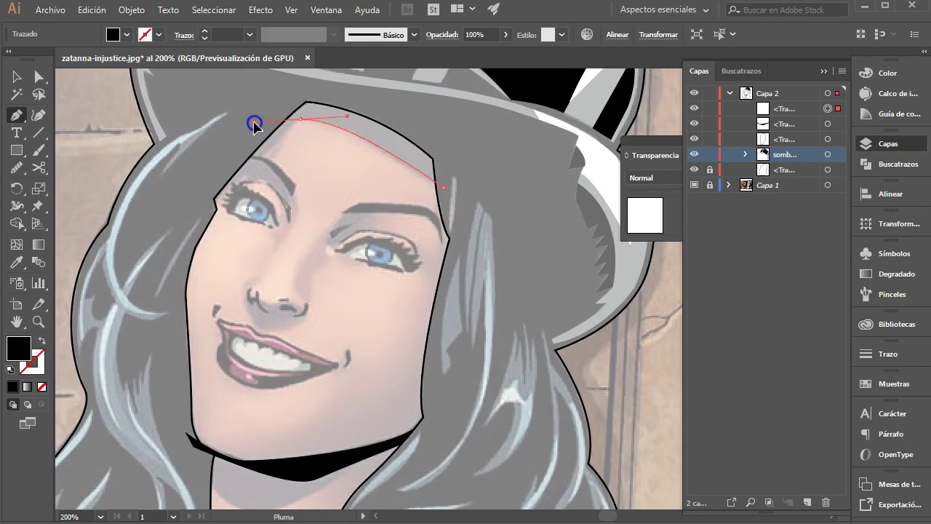
key("slash")
left_click(301, 120)
left_click(267, 157)
left_click_drag(291, 191, 279, 195)
left_click(247, 179)
left_click_drag(211, 191, 179, 173)
- Outline the right brow as a closed shape
left_click(377, 211, "ctrl")
left_click(377, 206)
left_click(373, 230)
left_click(331, 249)
left_click_drag(327, 240, 342, 218)
left_click(377, 206)
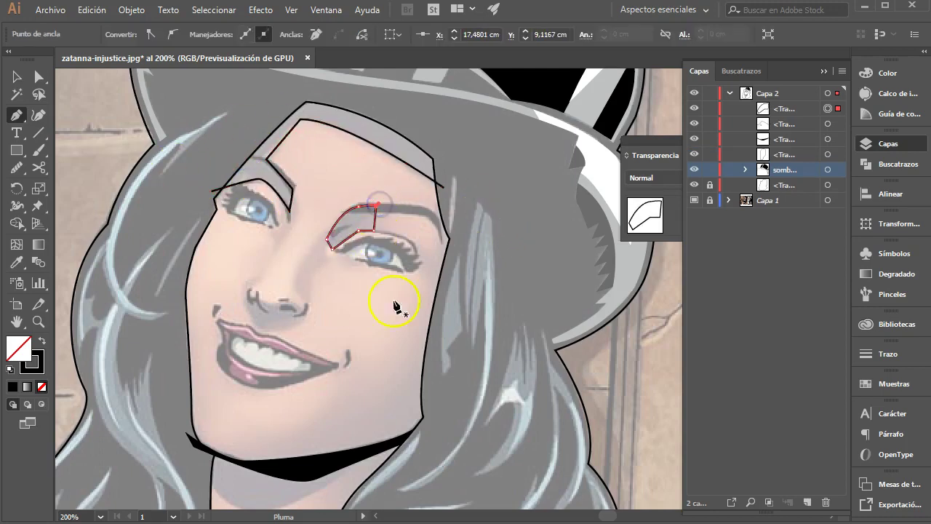
- Trace a closed outline down the right cheek and around the chin and jaw
left_click(440, 199)
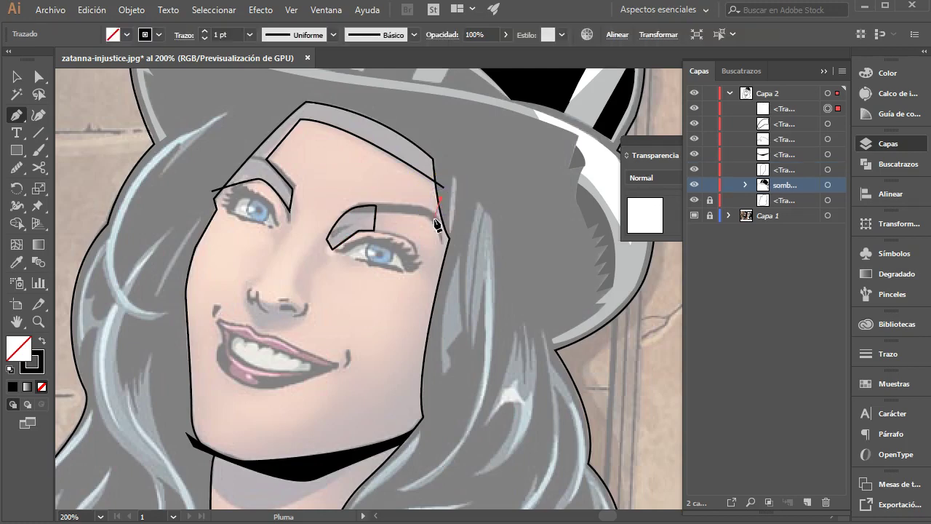
left_click(435, 216)
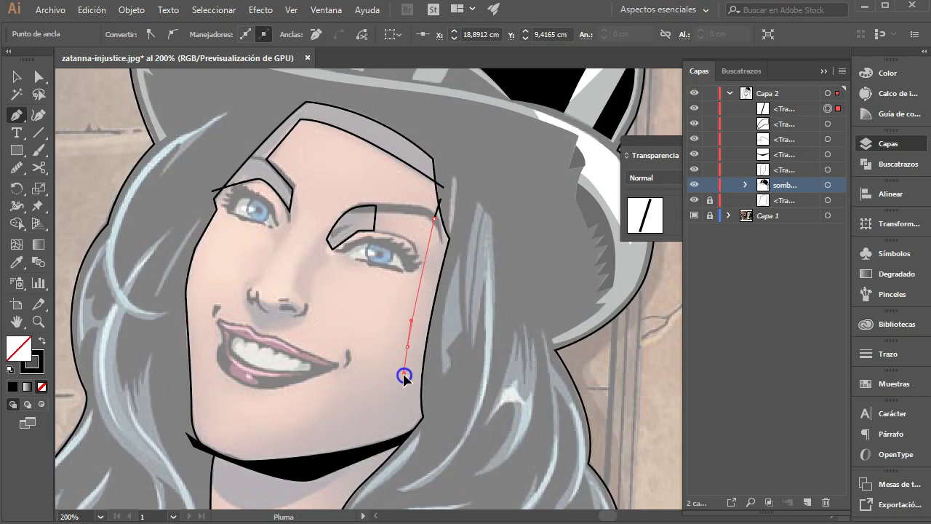
left_click_drag(404, 374, 402, 377)
left_click(319, 418)
left_click(194, 443)
left_click(244, 464)
left_click(318, 469)
left_click(427, 433)
left_click(463, 320)
left_click(440, 198)
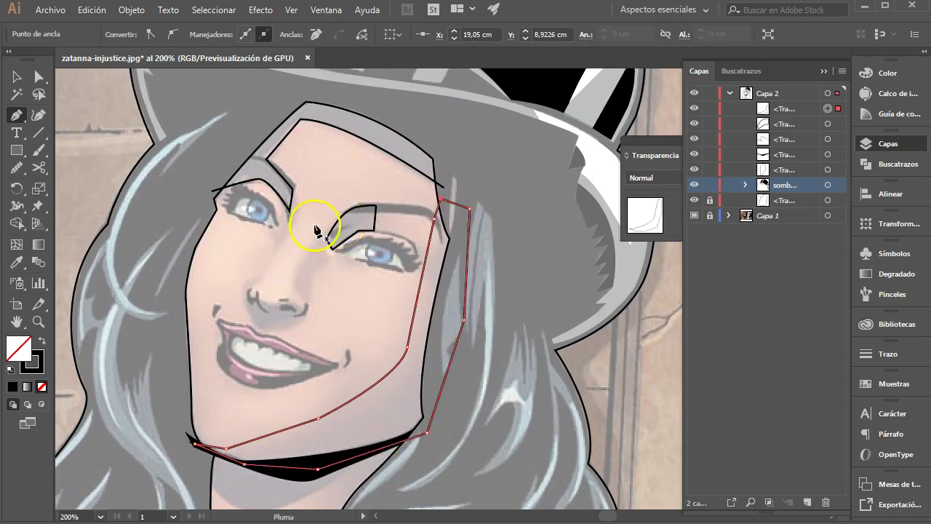
- Draw the nose outline plus small shadow shapes beside the eye and nose
left_click(242, 299)
mouse_move(304, 313)
left_mouse_down()
mouse_move(309, 335)
mouse_move(251, 331)
left_mouse_up()
left_click(242, 298)
left_click(337, 226)
mouse_move(305, 302)
left_mouse_down()
mouse_move(304, 235)
mouse_move(340, 233)
left_mouse_up()
left_click(337, 227)
left_click(289, 193)
left_click_drag(276, 255, 304, 206)
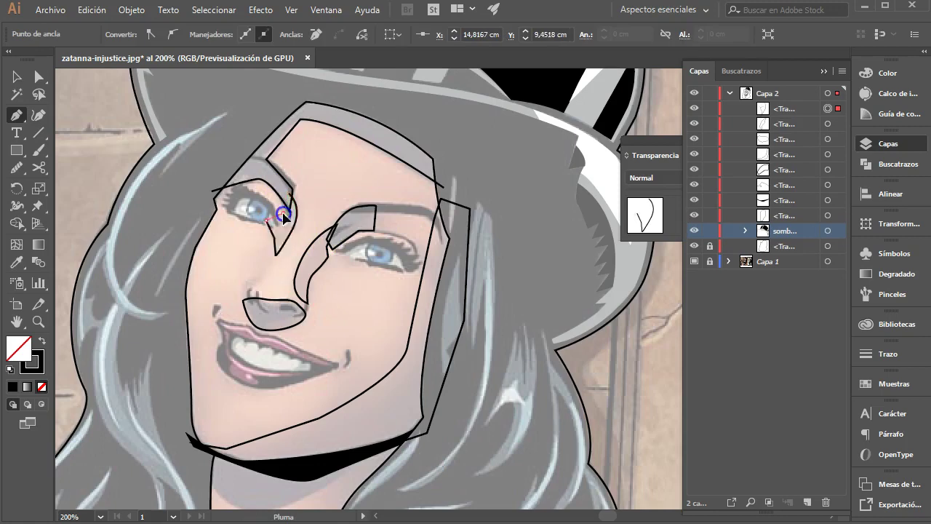
left_click(265, 272)
left_click(247, 295)
left_click(266, 272)
key("v")
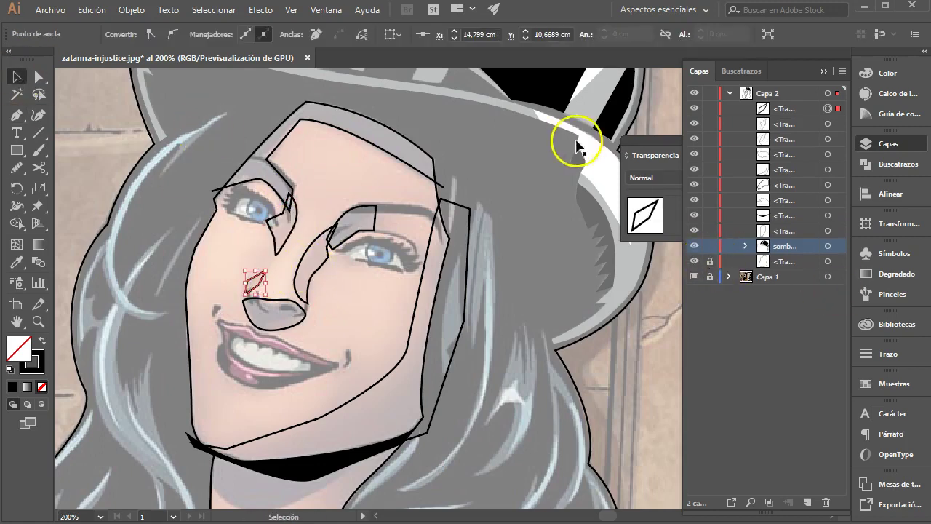
- Lock the hat and the black choker in the Layers panel
left_click(622, 127)
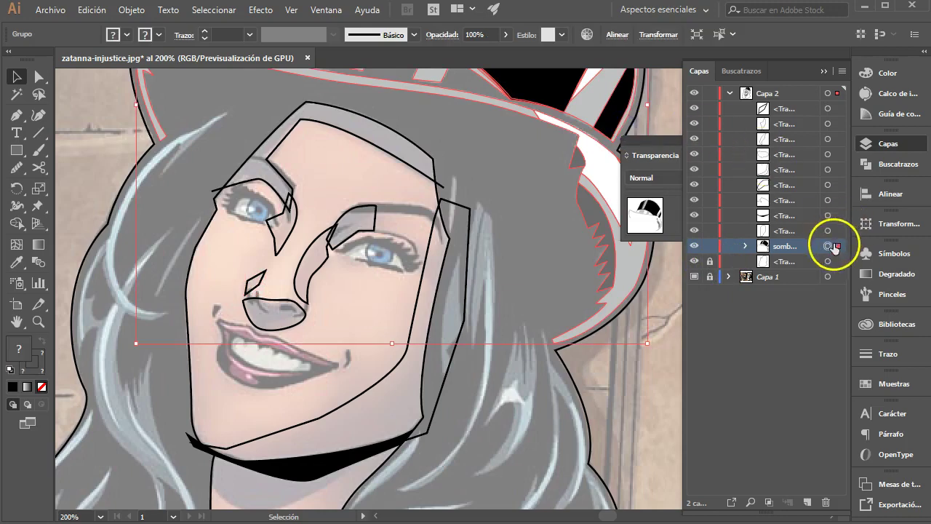
left_click(711, 246)
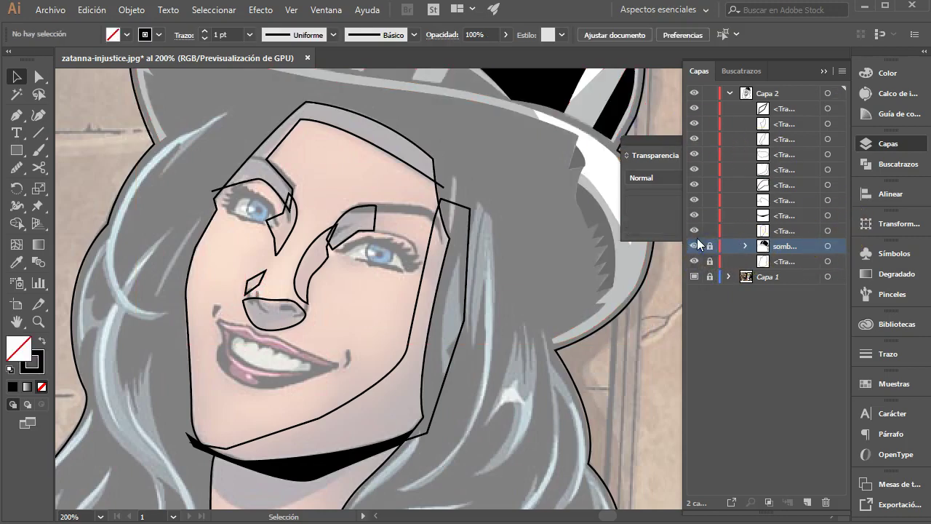
left_click(305, 481)
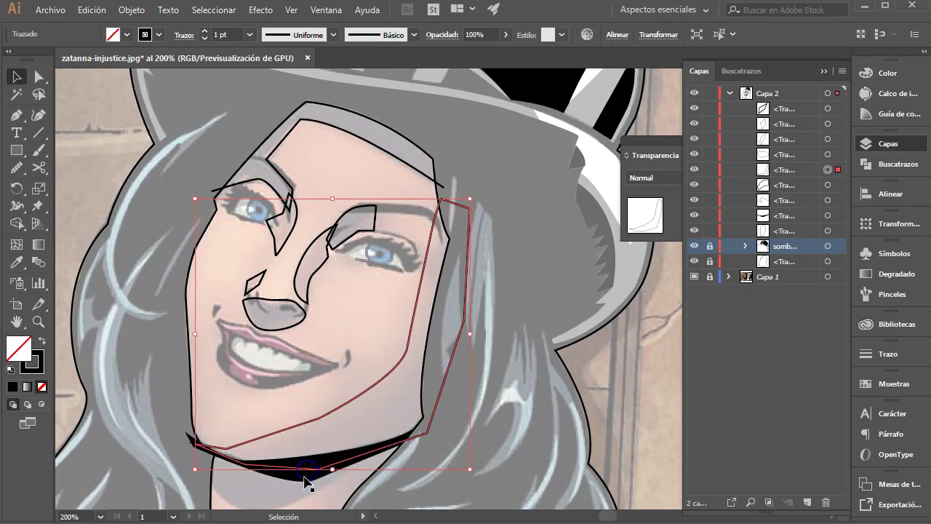
left_click(304, 481)
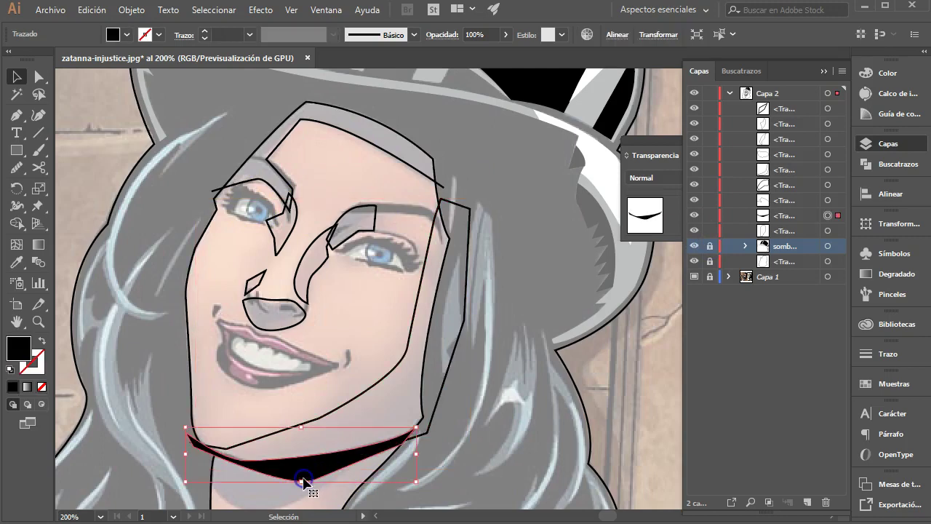
left_click(710, 216)
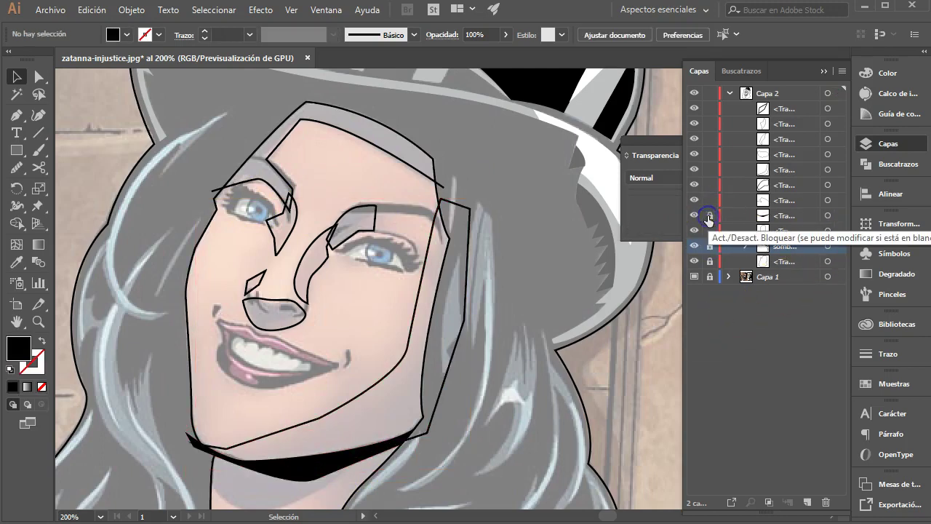
left_click(382, 379)
left_click(201, 119)
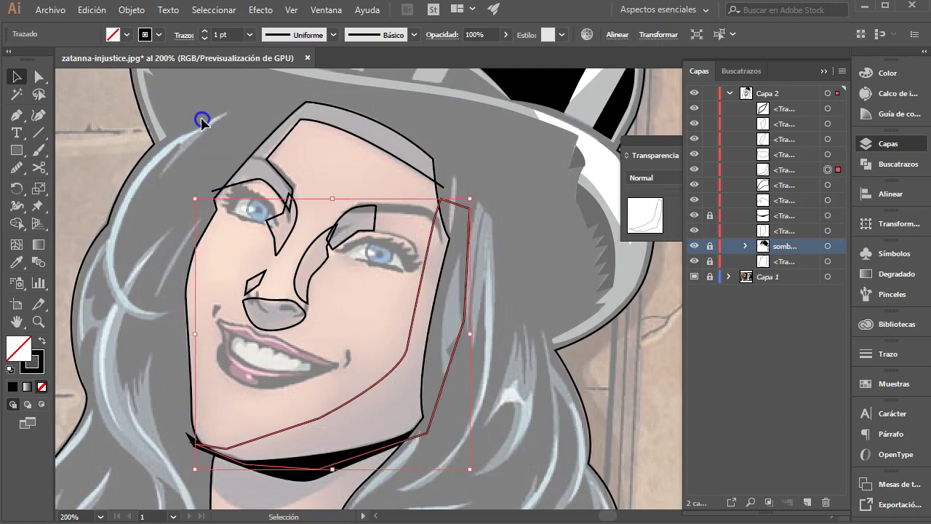
- Divide all the face paths with Pathfinder and set their stroke to None
left_click(428, 305)
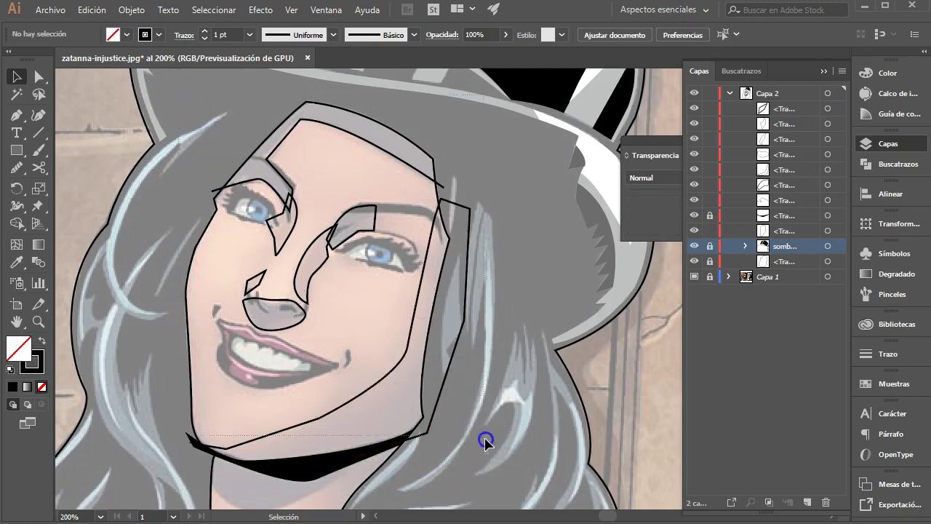
key("ctrl+a")
left_click(895, 163)
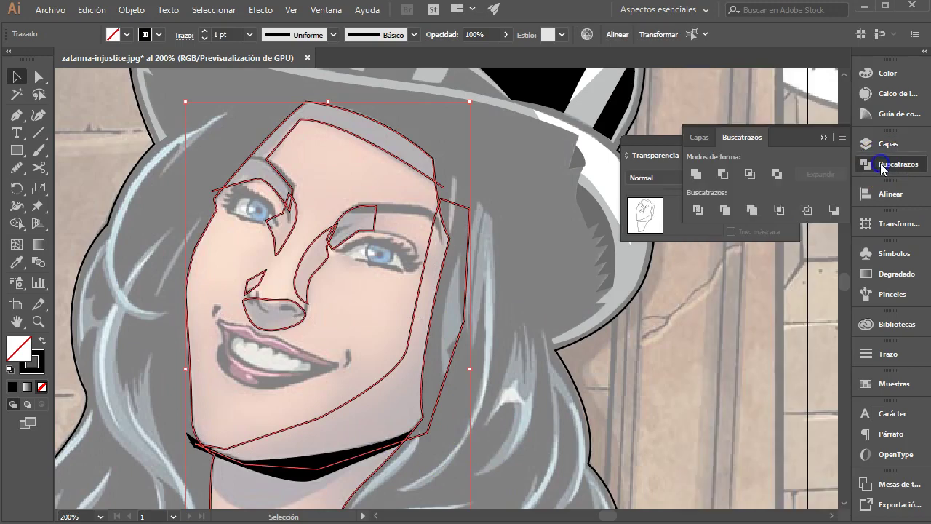
left_click(700, 210)
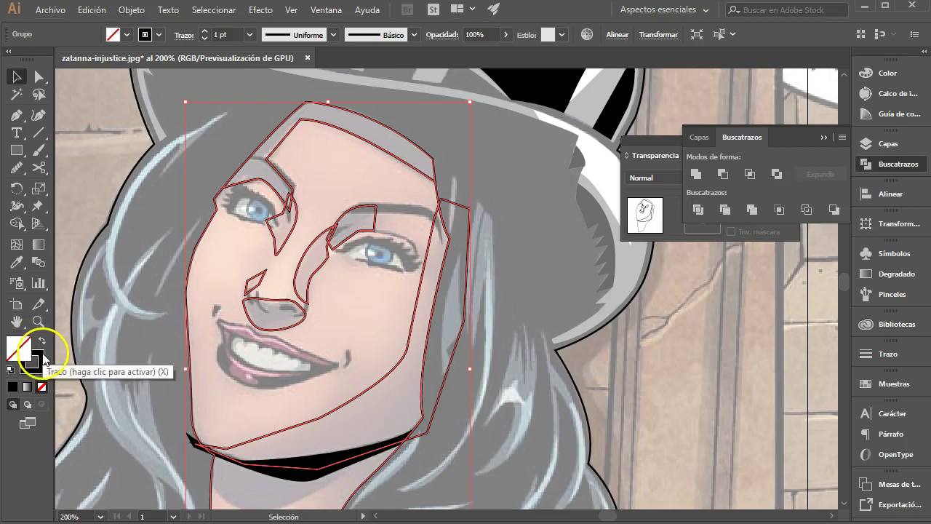
left_click(34, 358)
left_click(43, 387)
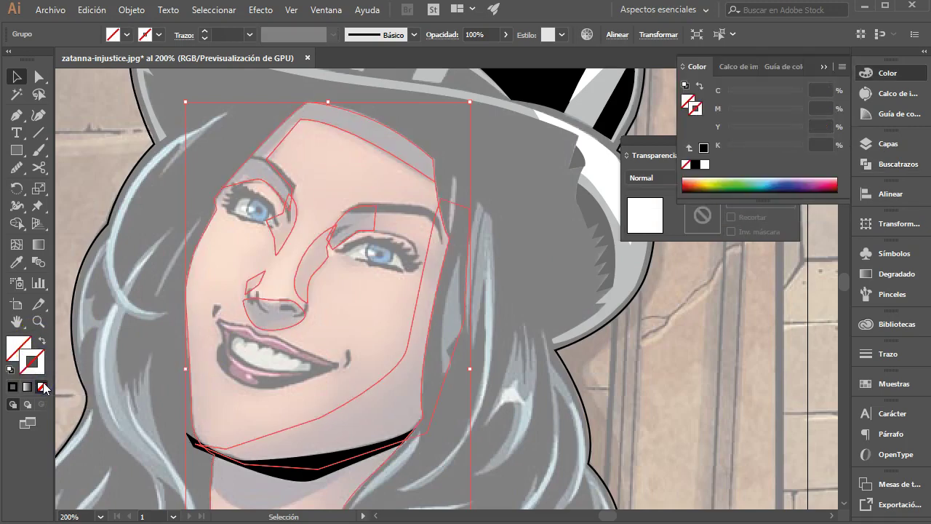
left_click(357, 395)
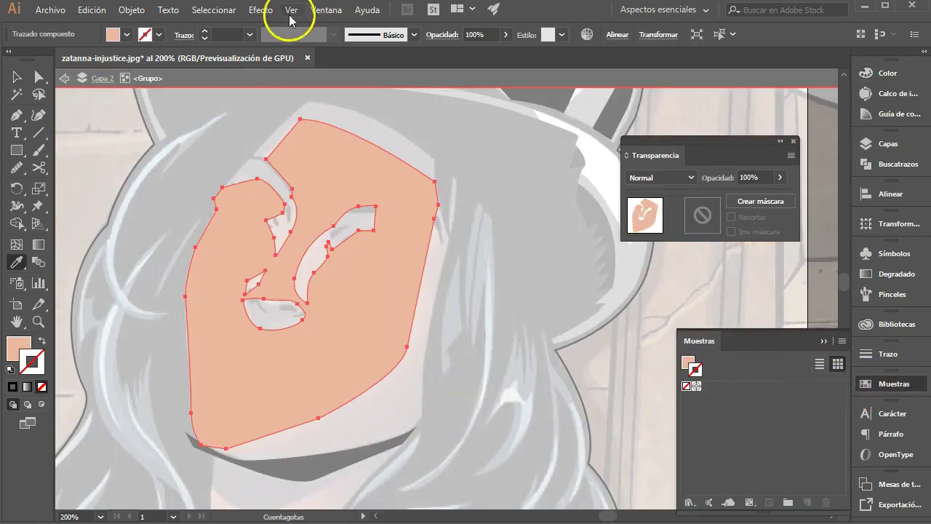
- Load the Skin Tones swatch library and fill the main face piece light peach
left_click(689, 502)
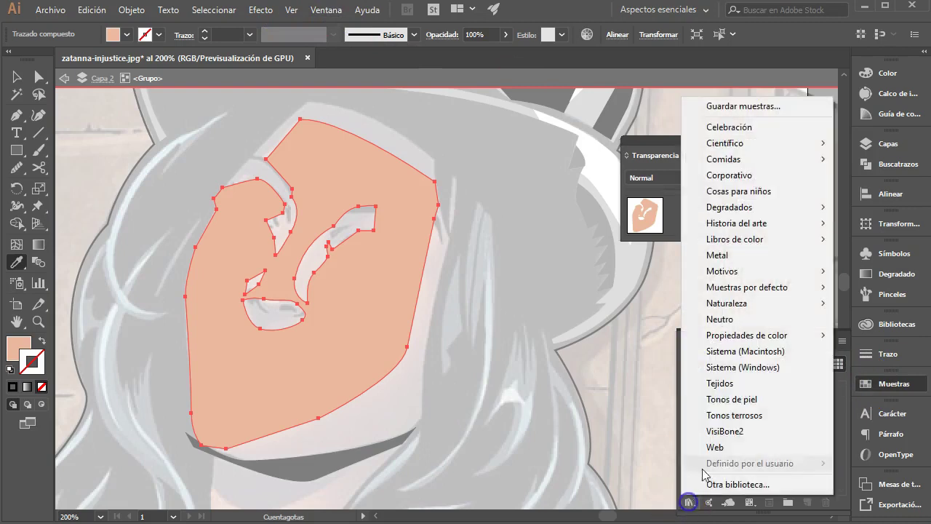
left_click(735, 398)
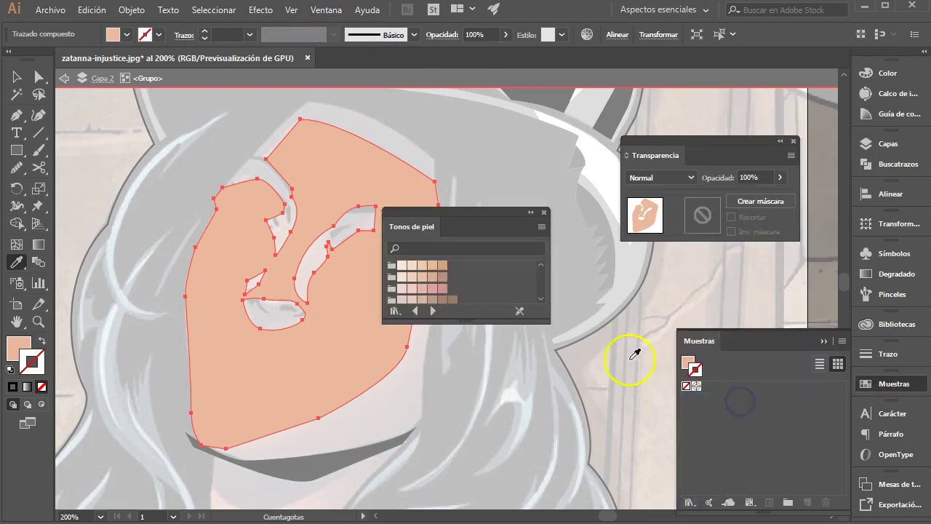
left_click(411, 266)
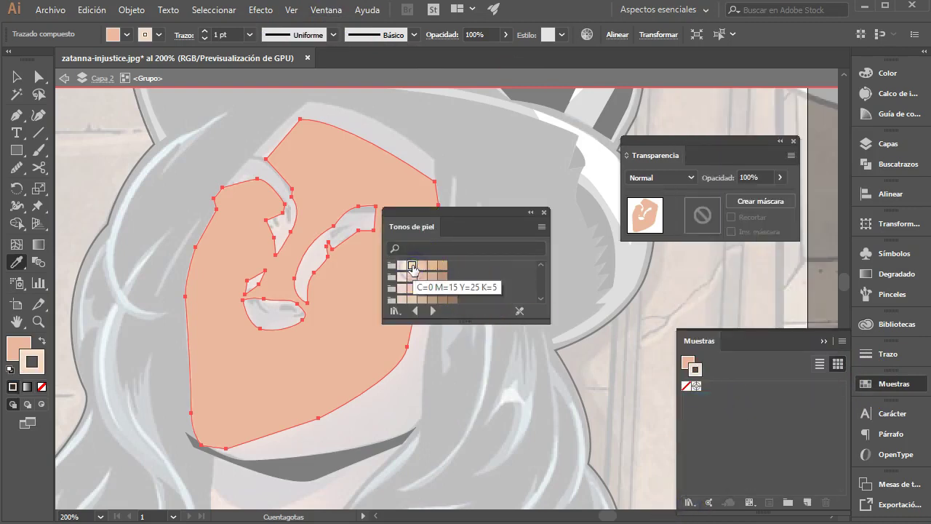
left_click_drag(424, 213, 545, 220)
key("v")
left_click(142, 284)
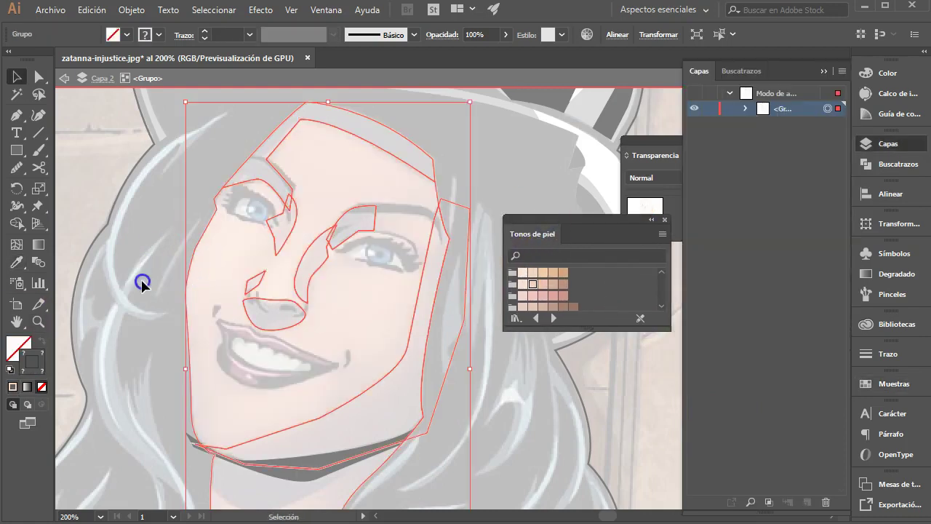
left_click(186, 288)
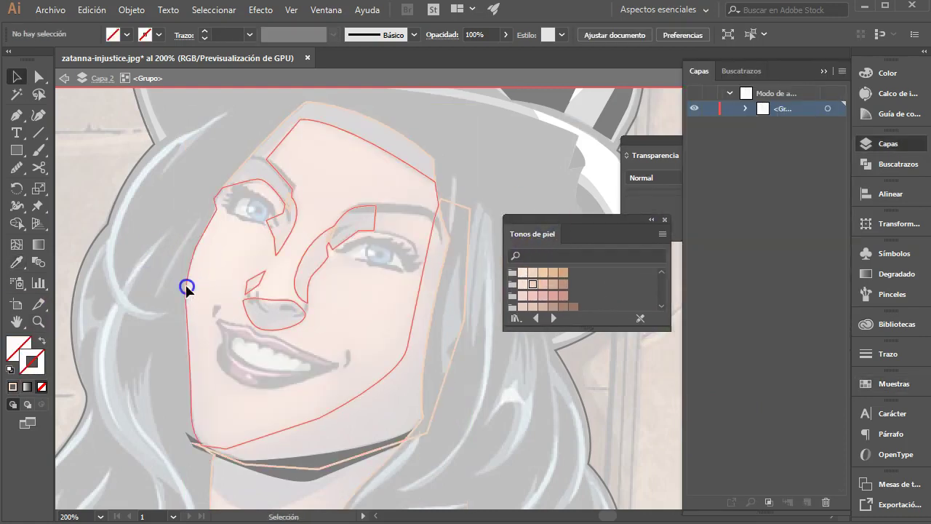
left_click(532, 285)
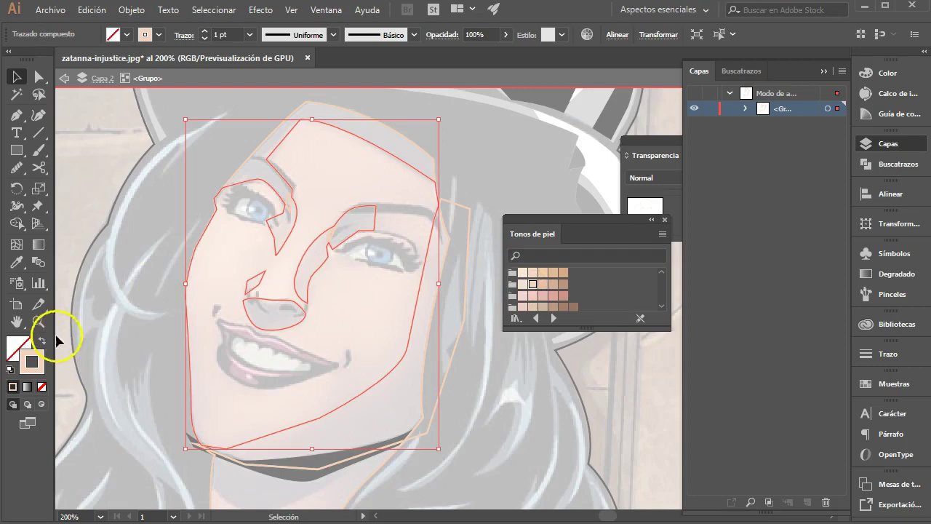
left_click(42, 342)
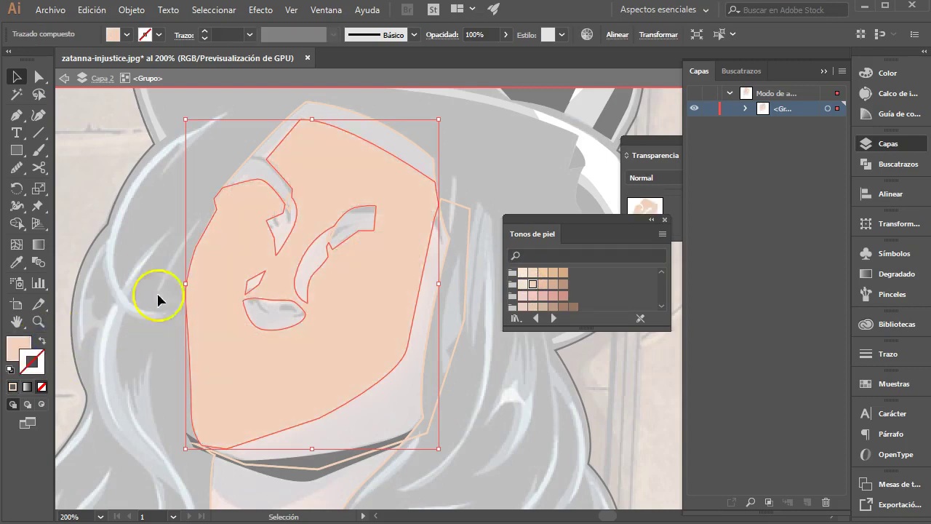
- Fill the forehead shadow piece with a darker brown skin tone and exit isolation mode
left_click(247, 163)
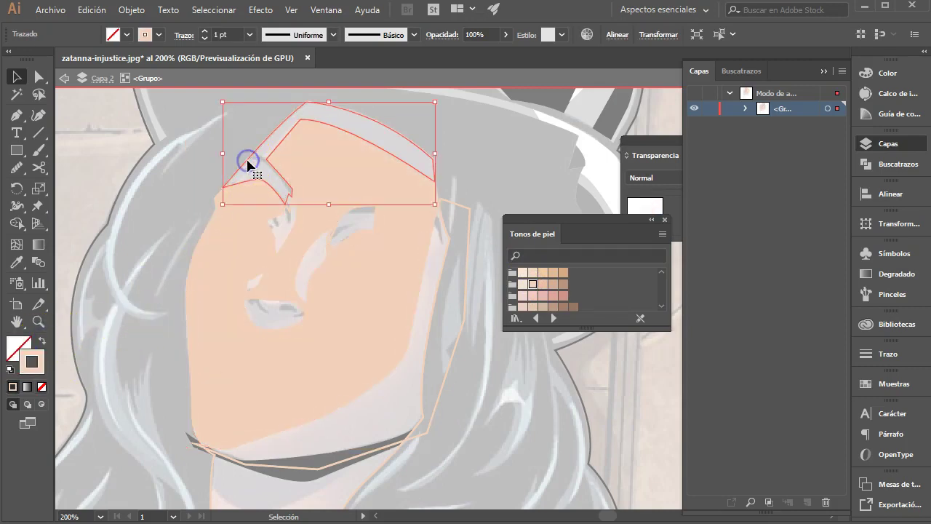
left_click(552, 284)
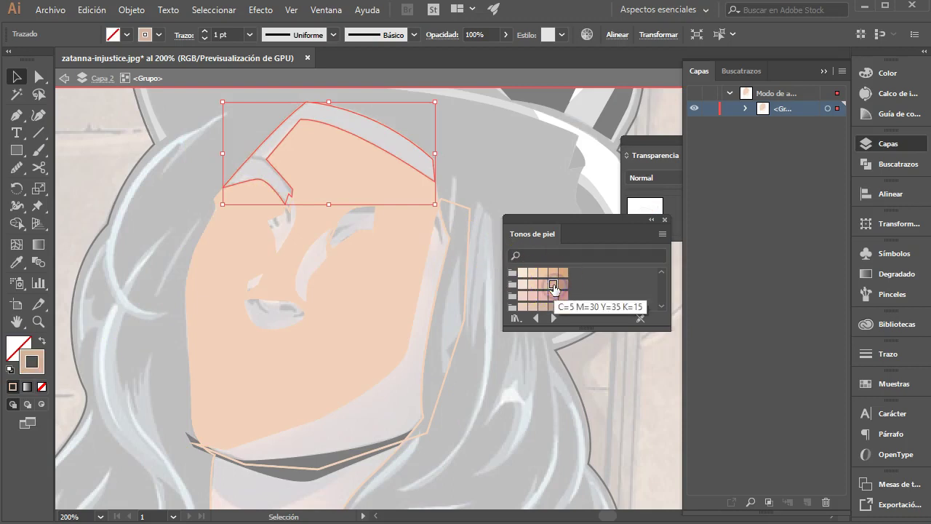
left_click(563, 284)
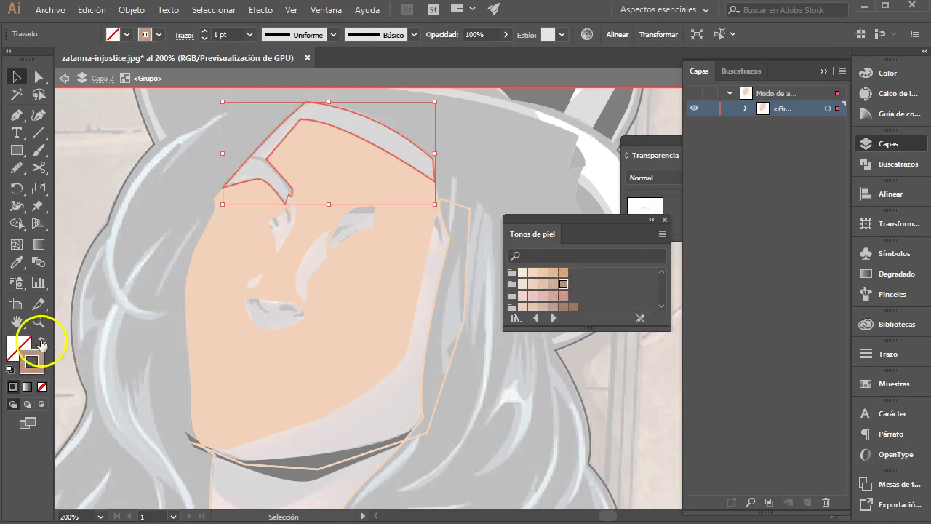
left_click(44, 342)
double_click(352, 226)
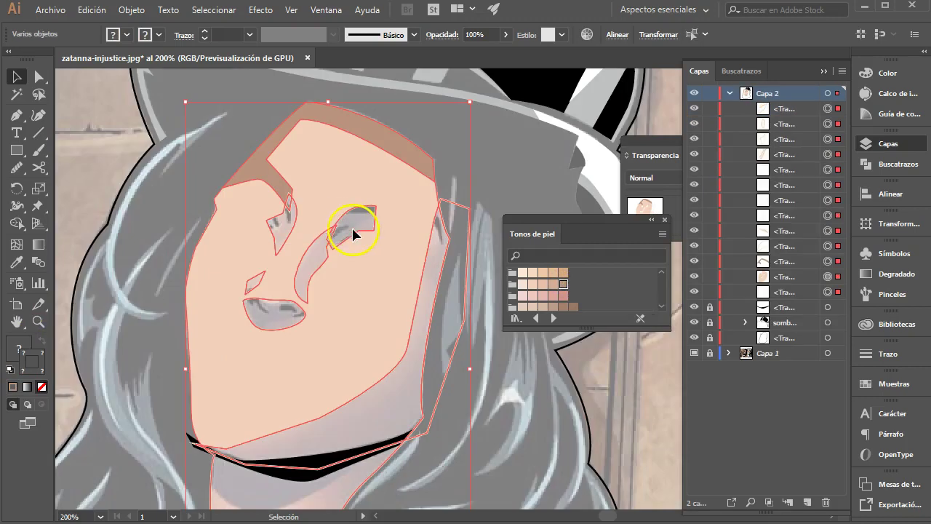
- Fill the mouth and both eye shapes brown
left_click(291, 320)
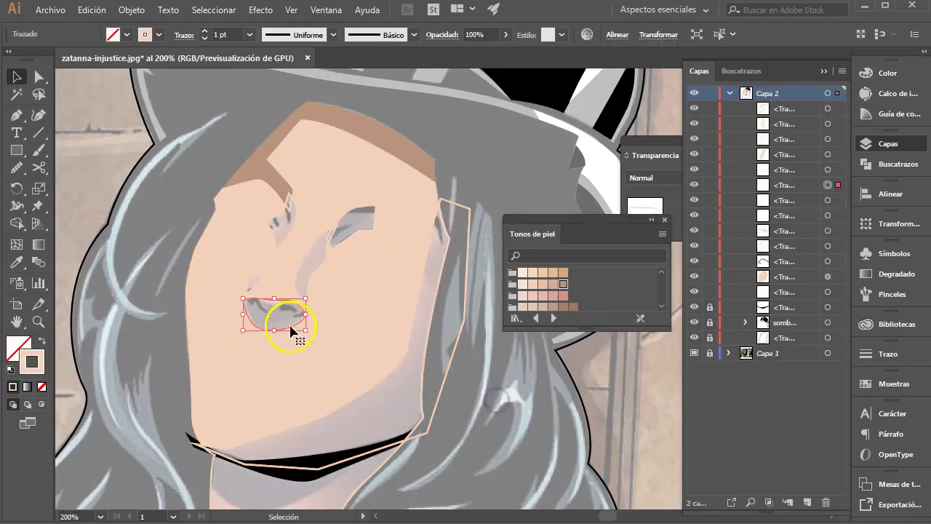
key("i")
left_click(247, 179)
left_click(16, 76)
left_click(360, 211)
key("i")
left_click(255, 167)
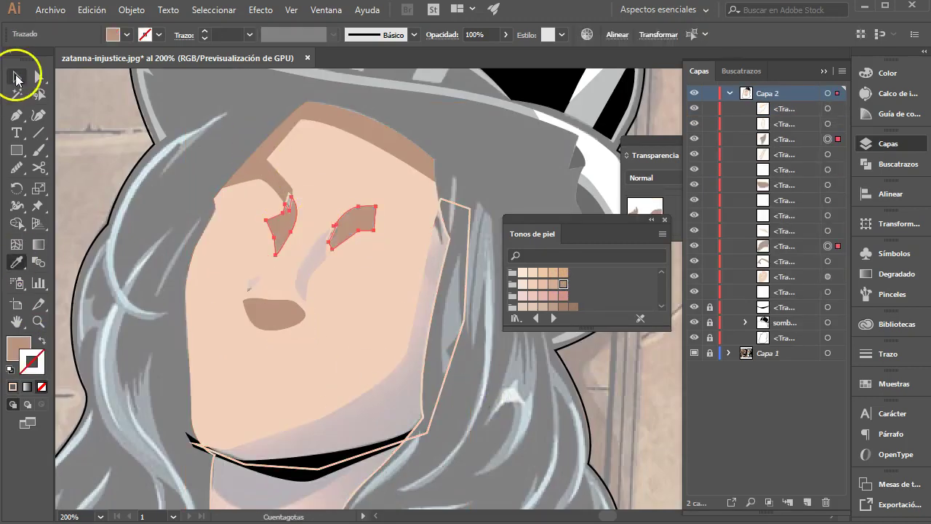
- Delete the stray peach outline and give the face contour a new skin tone
left_click(16, 76)
left_click(440, 395)
key("Delete")
left_click(415, 470)
key("i")
left_click(342, 368)
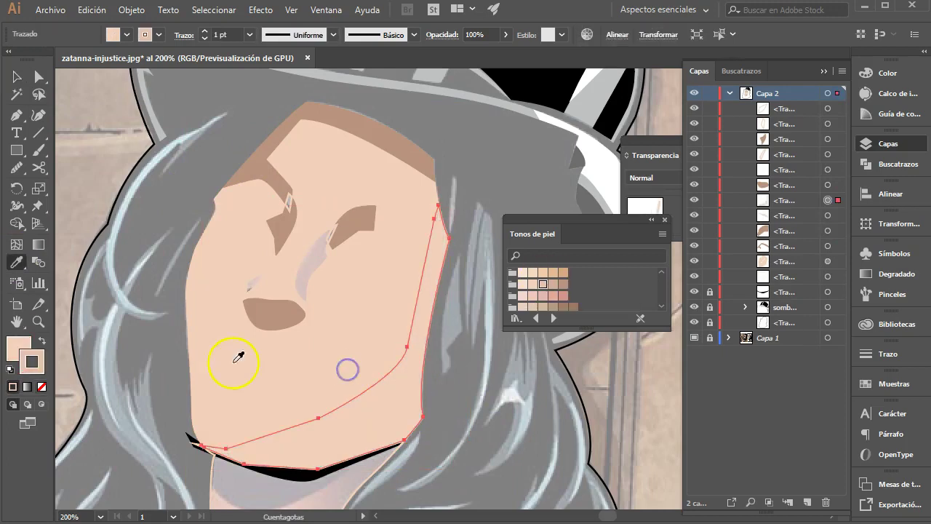
left_click(13, 349)
double_click(12, 349)
left_click(234, 302)
left_click(547, 273)
- Sample the tan jaw-shadow tone onto the three nose shapes
left_click(15, 80)
left_click(255, 284)
left_click(311, 286, "shift")
key("i")
left_click(392, 413)
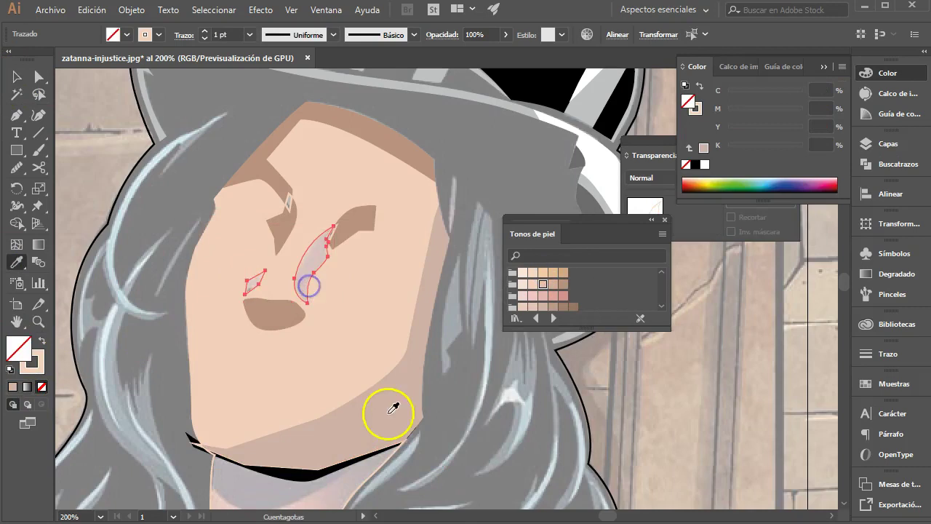
left_click(287, 198)
left_click(104, 104)
left_click(333, 245)
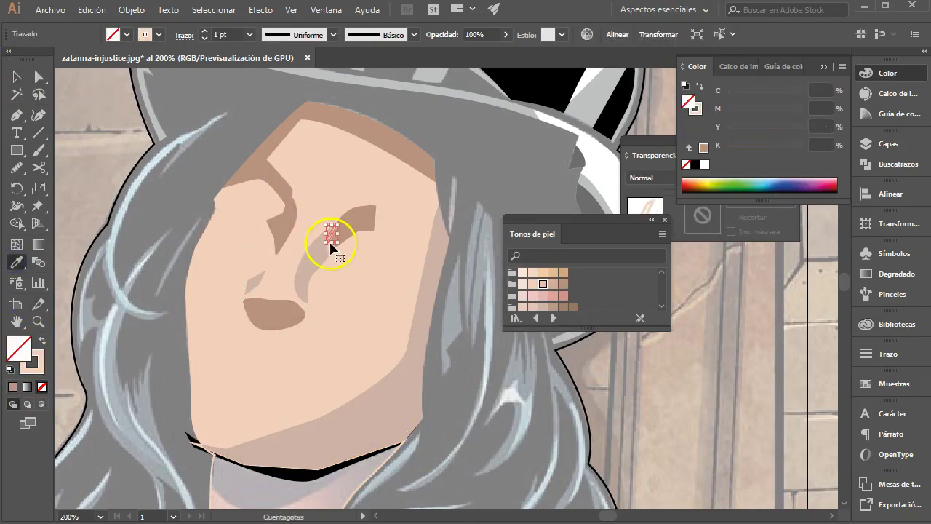
left_click(83, 104)
scroll(210, 354, "down", 4)
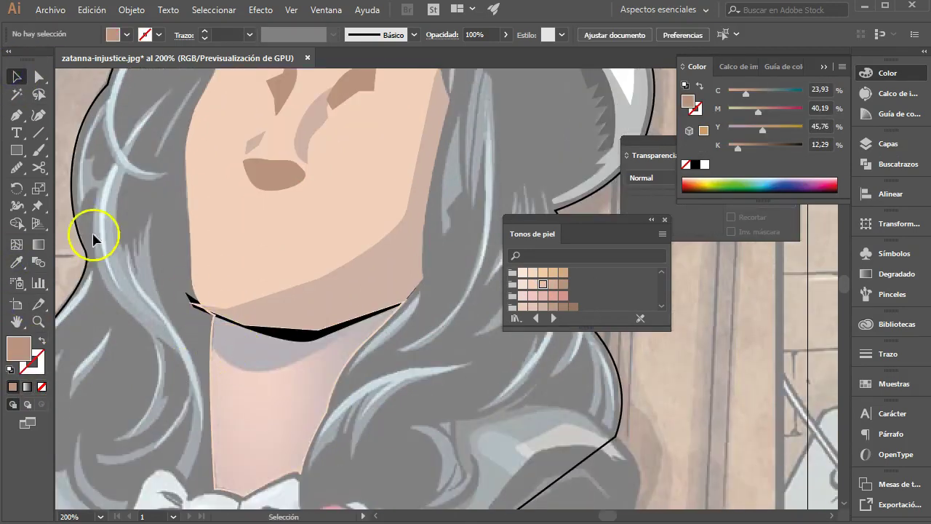
- Fill the neck shape with the skin tone sampled from the face
left_click(16, 114)
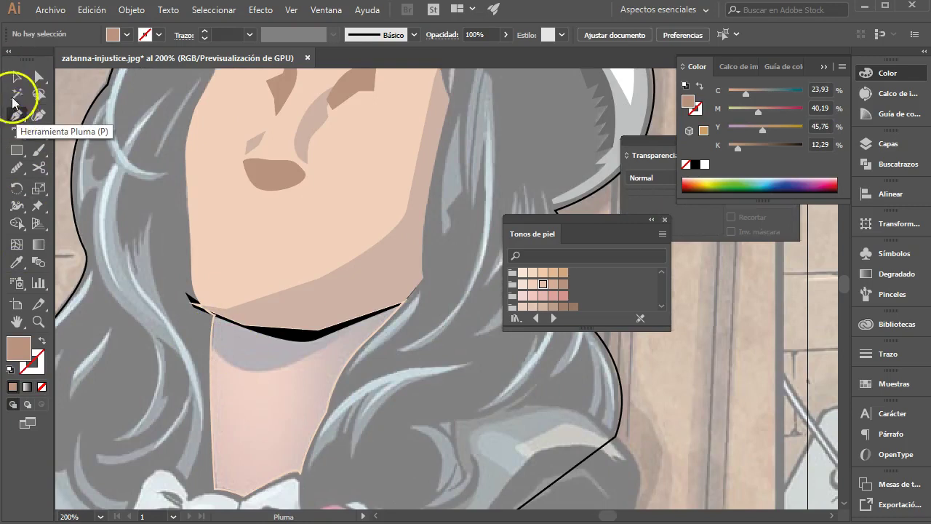
left_click(16, 75)
left_click(211, 422)
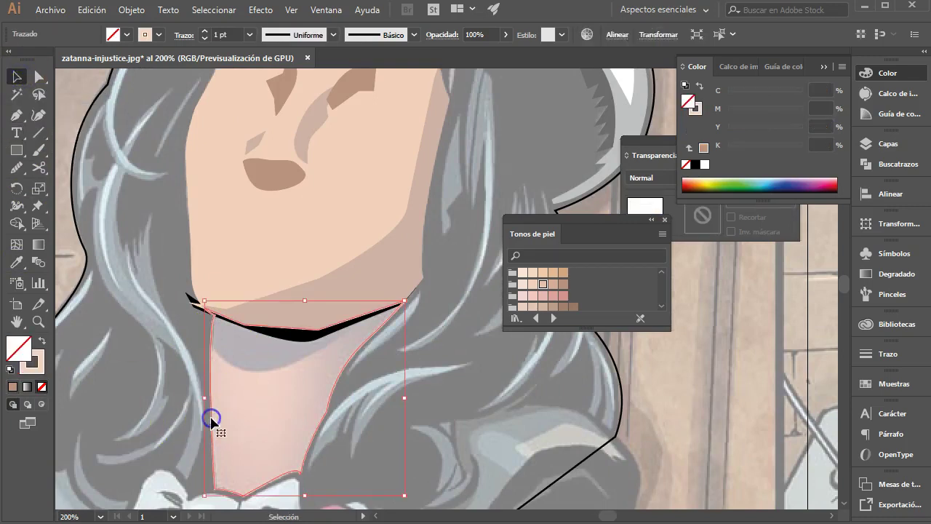
left_click(16, 262)
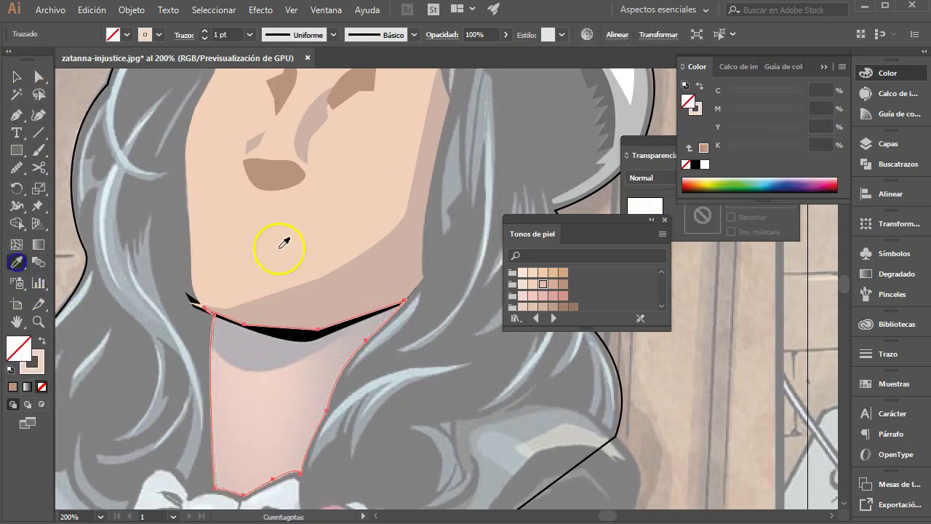
left_click(343, 301)
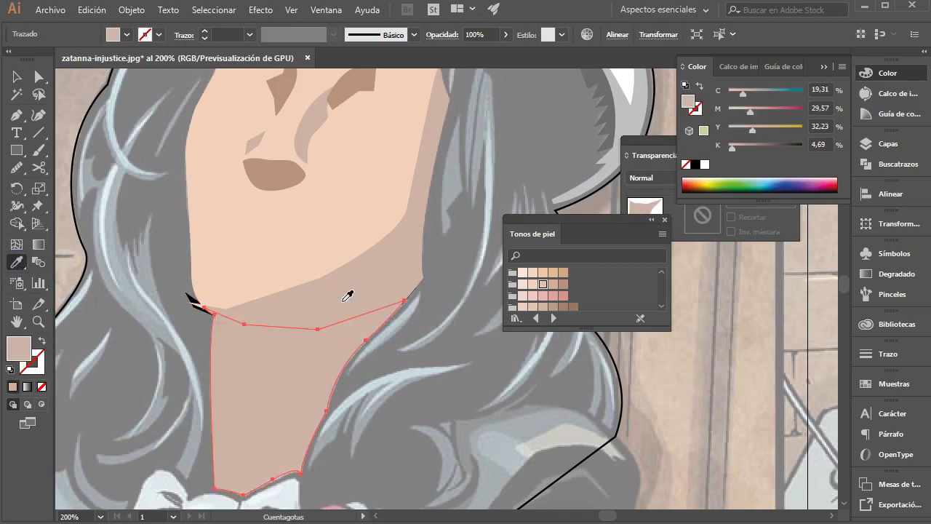
key("v")
left_click(143, 264)
left_click(234, 284)
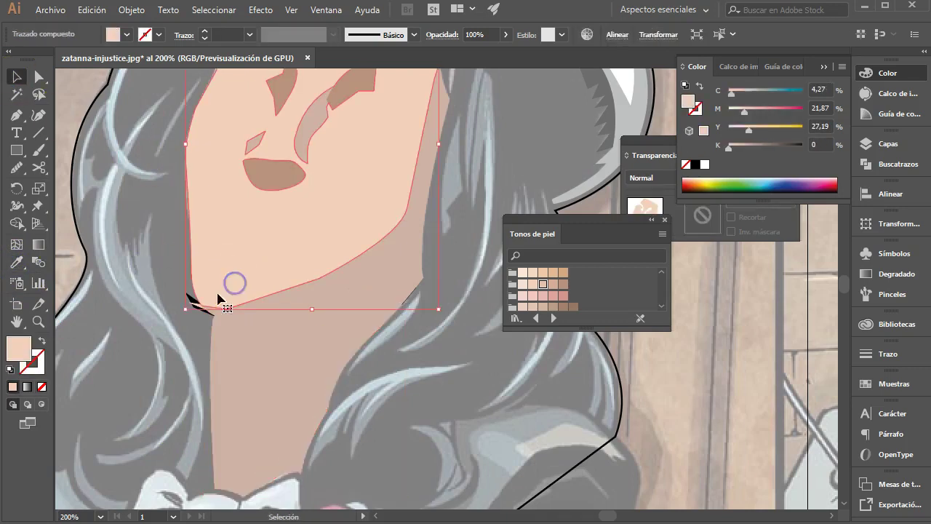
left_click(192, 299)
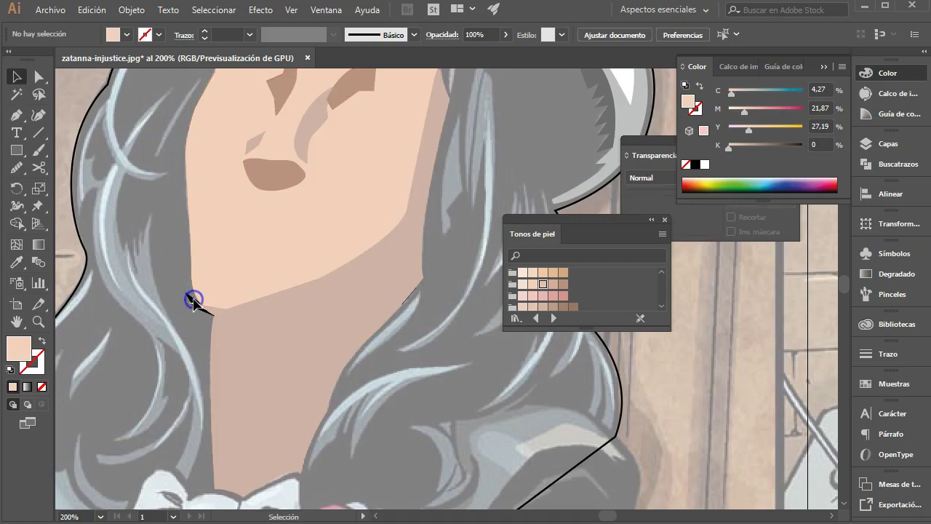
left_click(888, 143)
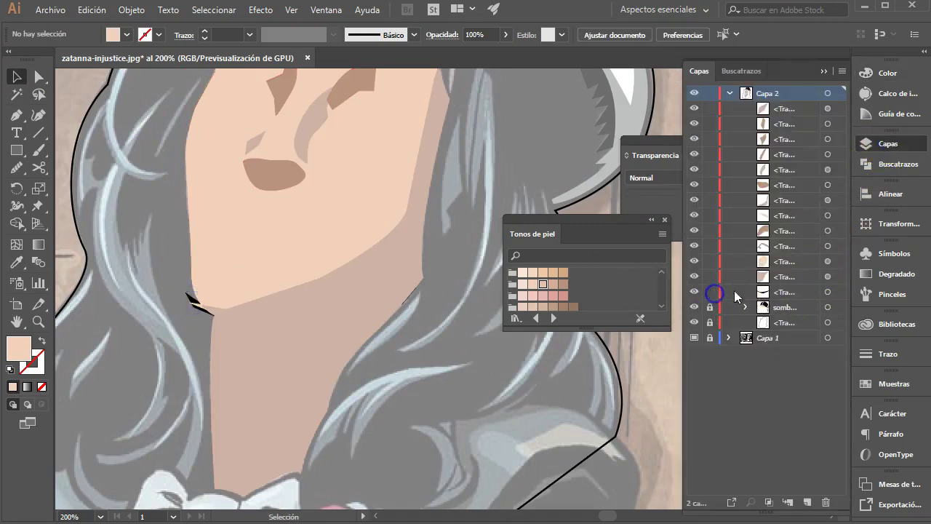
- Move the black chin shadow to the top of Capa 2 and view the full figure
left_click(790, 291)
left_click_drag(810, 293, 800, 103)
scroll(310, 321, "up", 3)
scroll(309, 321, "up", 3)
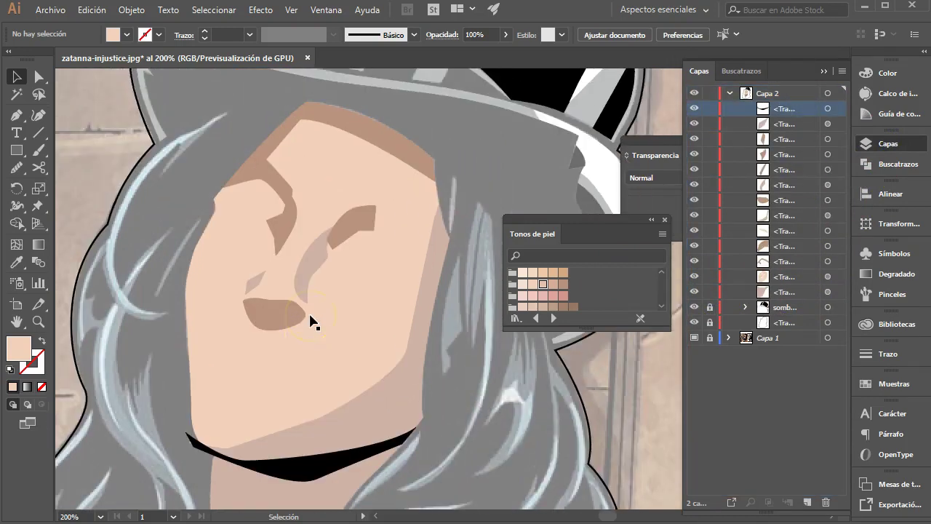
scroll(311, 320, "down", 2)
scroll(312, 322, "up", 1)
left_click(100, 318, "alt")
left_click(336, 306, "alt")
left_click(393, 320, "alt")
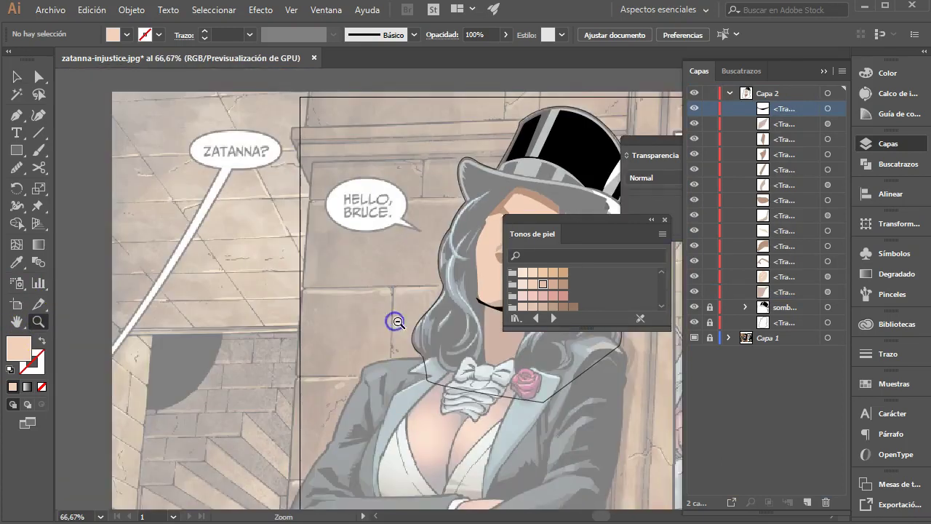
left_click_drag(396, 320, 219, 341)
- Fill the hair shape solid black, then zoom in on the chin shadow
left_click(16, 78)
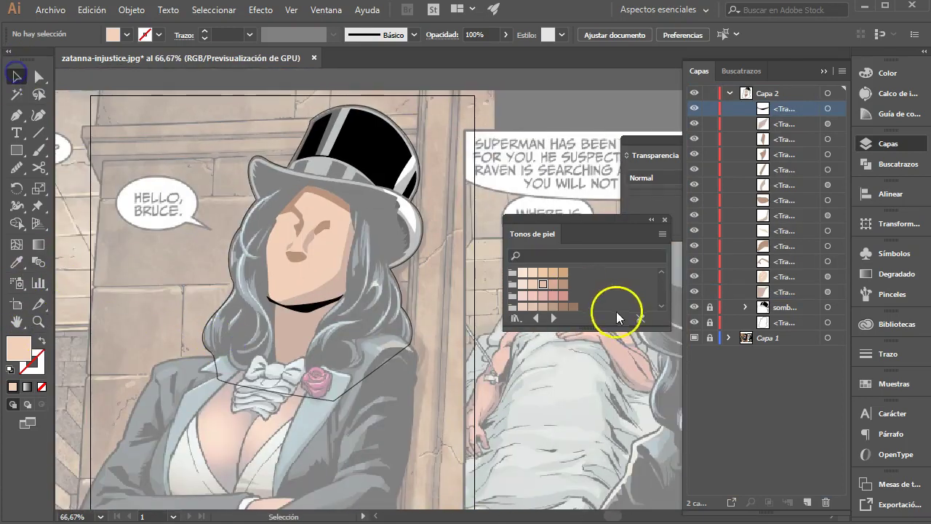
left_click(828, 325)
left_click(42, 340)
left_click(110, 322)
left_click_drag(485, 399, 452, 408)
left_click_drag(240, 310, 360, 421)
key("a")
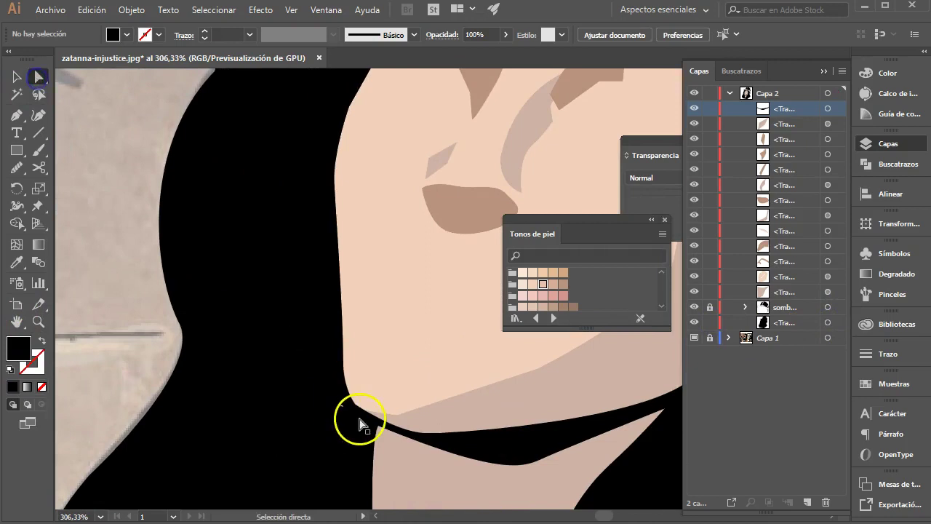
left_click(363, 414)
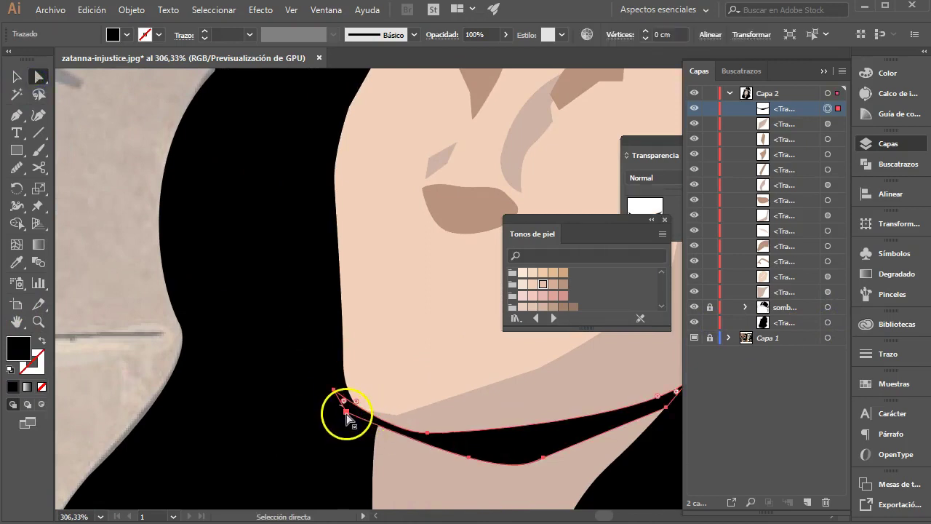
- Nudge the chin shadow's left tip leftward and zoom back out to 150% on the face
left_click_drag(346, 411, 339, 415)
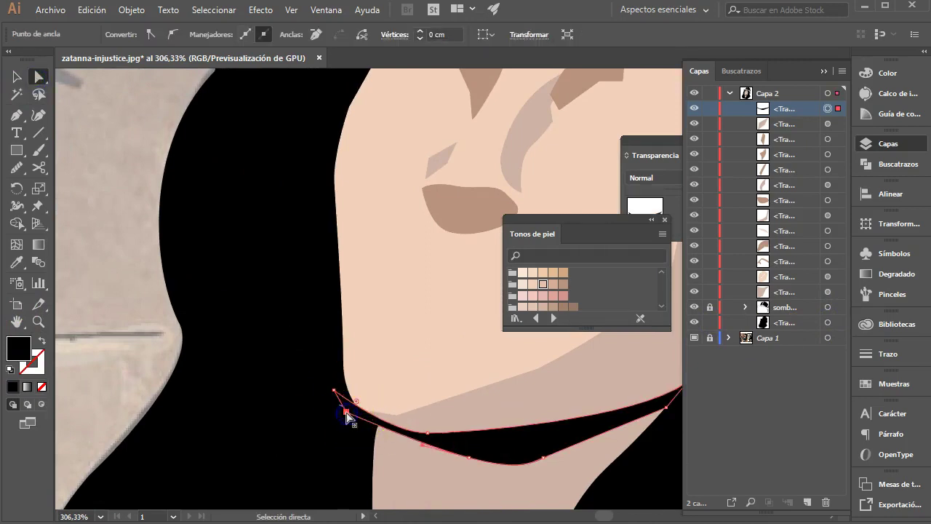
left_click(89, 317)
left_click_drag(380, 321, 216, 339)
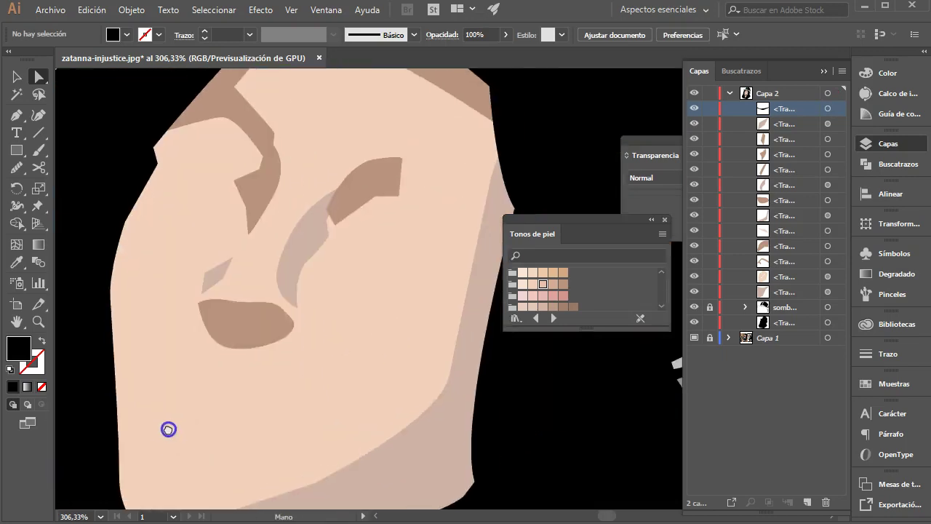
left_click(37, 320)
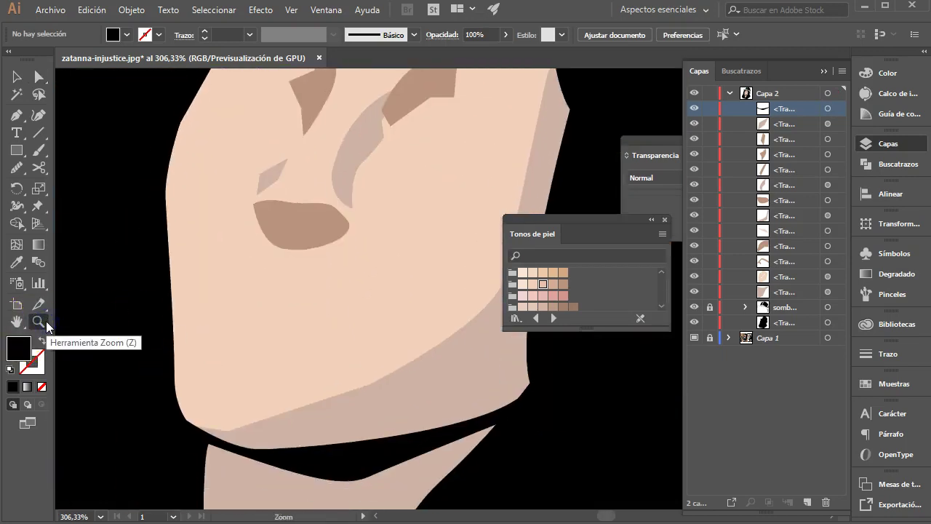
left_click(260, 311, "alt")
left_click(284, 301, "alt")
left_click(16, 76)
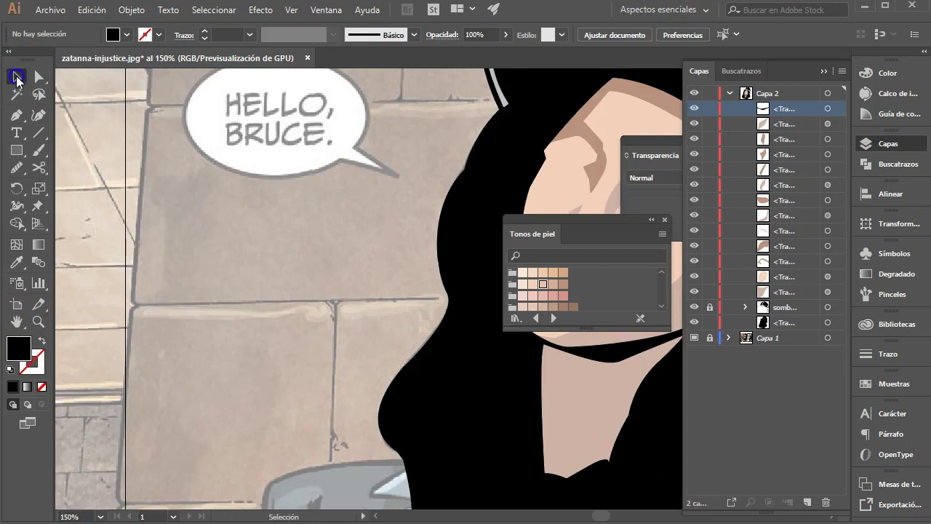
left_click_drag(318, 266, 167, 313)
- Revert the hair to an unfilled black outline, lock it, and marquee-select the face shapes
left_click(182, 313)
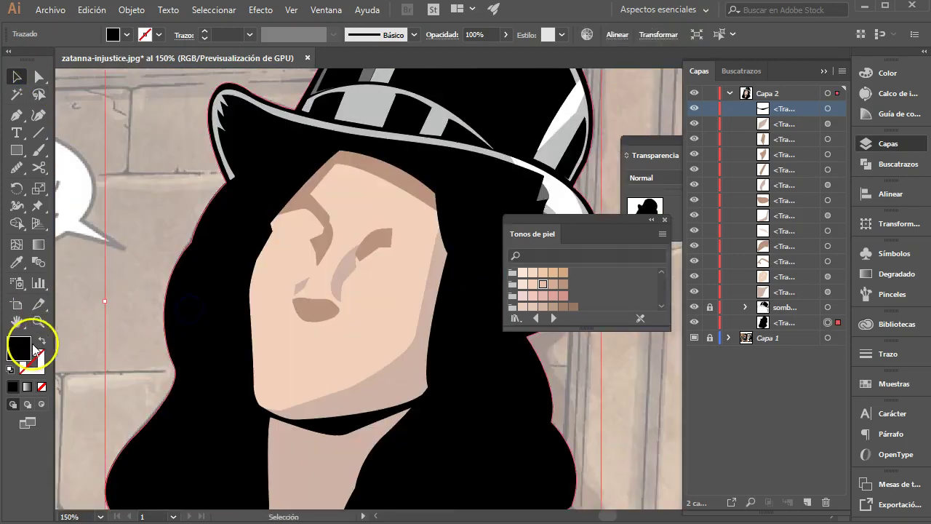
left_click(41, 339)
left_click(709, 323)
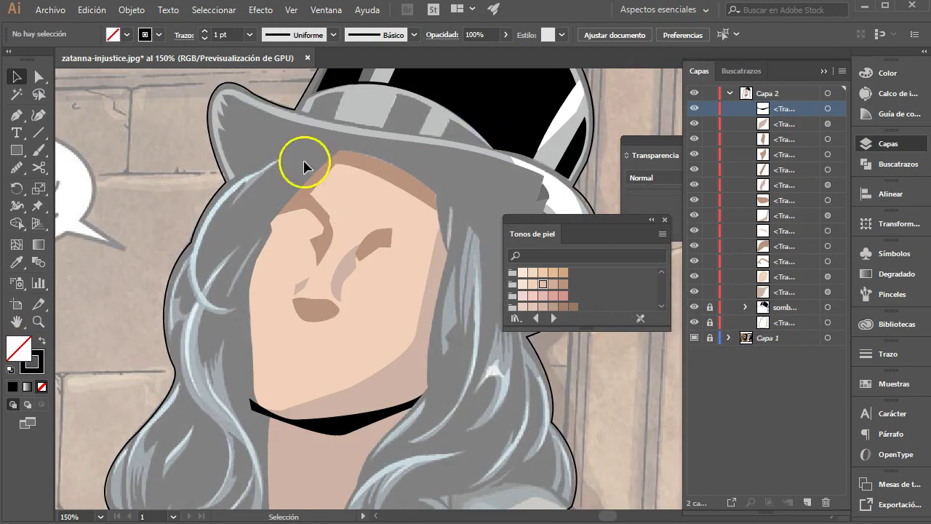
left_click_drag(239, 144, 513, 415)
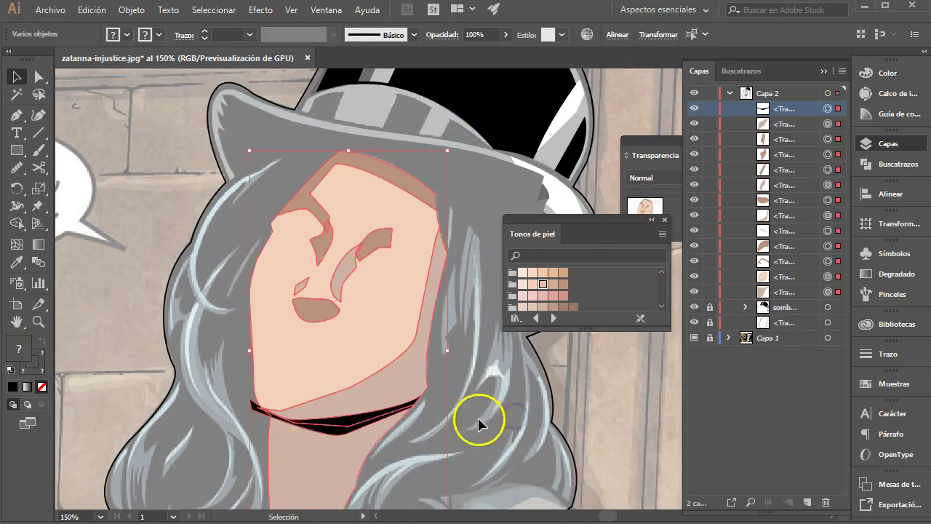
left_click_drag(229, 150, 412, 318)
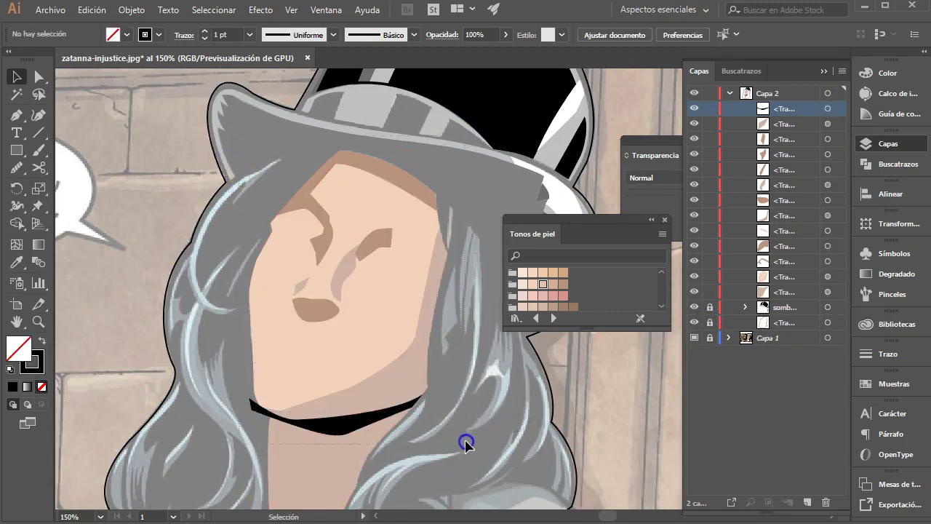
left_click_drag(466, 443, 470, 461)
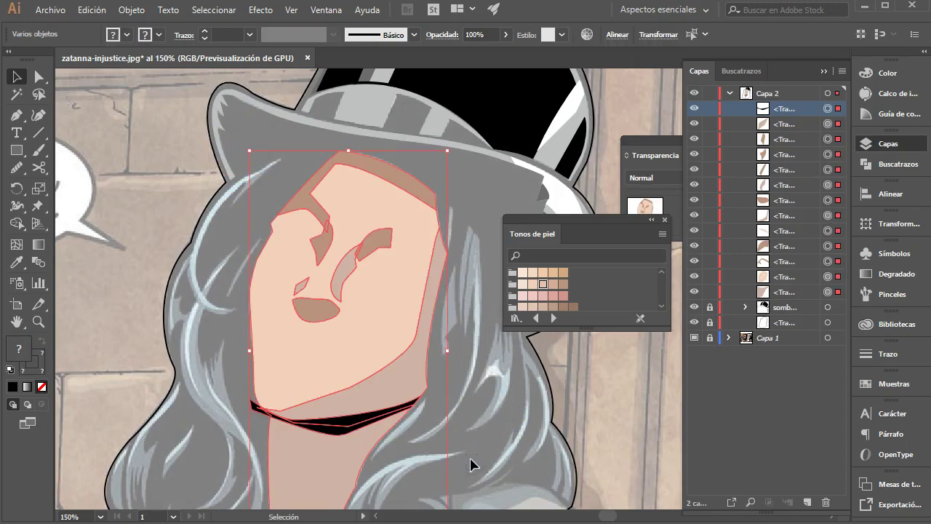
- Group the selected face shapes and toggle the group's visibility to compare with the original photo
key("ctrl+g")
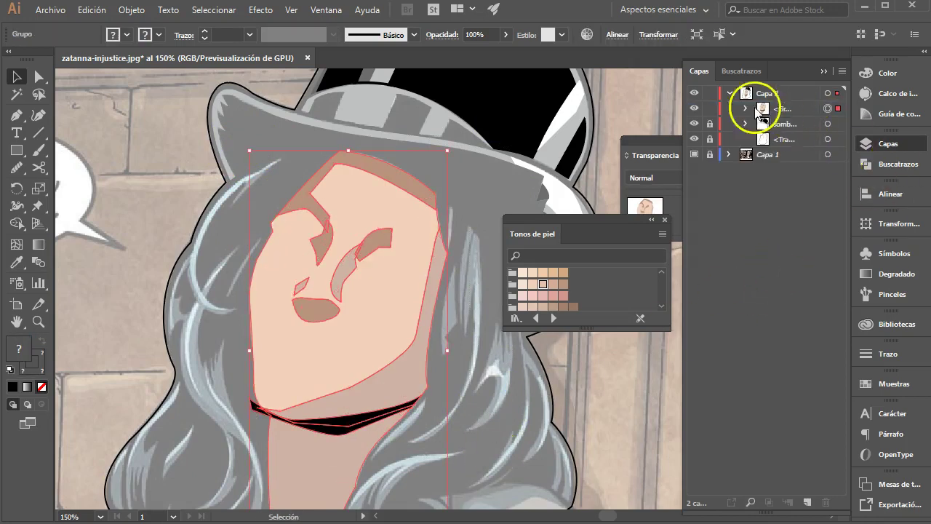
left_click(696, 108)
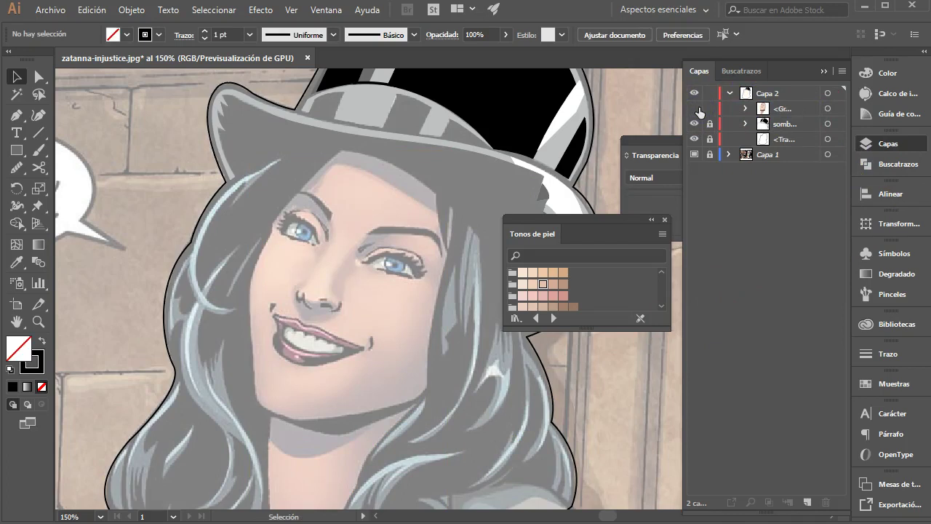
left_click(695, 109)
left_click(696, 109)
left_click(696, 109)
left_click(696, 108)
left_click(696, 109)
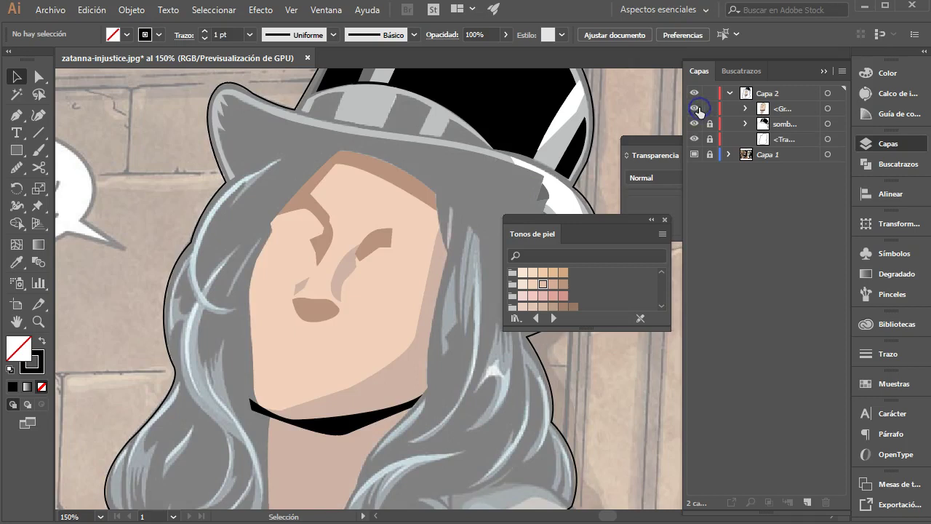
- Give the shadow shape beside the left eye a lighter sampled skin tone, then hide the skin group
left_click(318, 250)
double_click(320, 250)
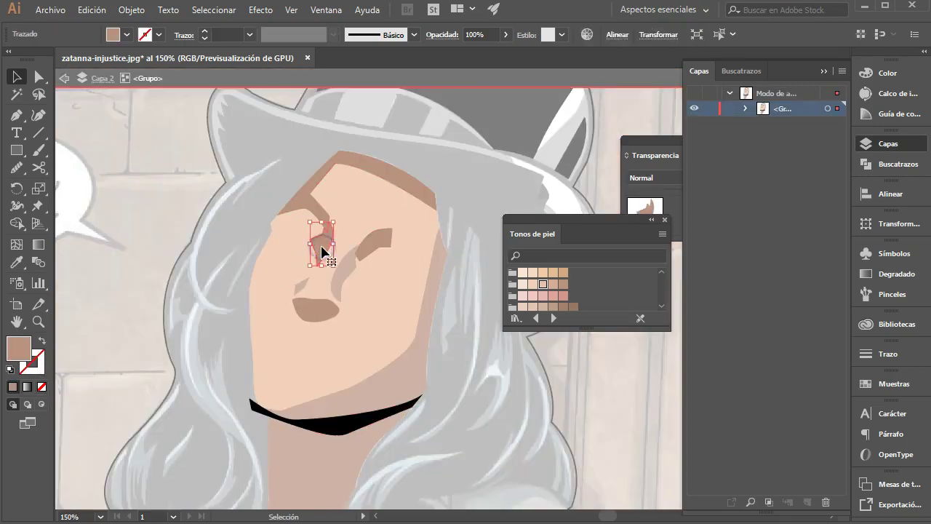
key("i")
left_click(344, 265)
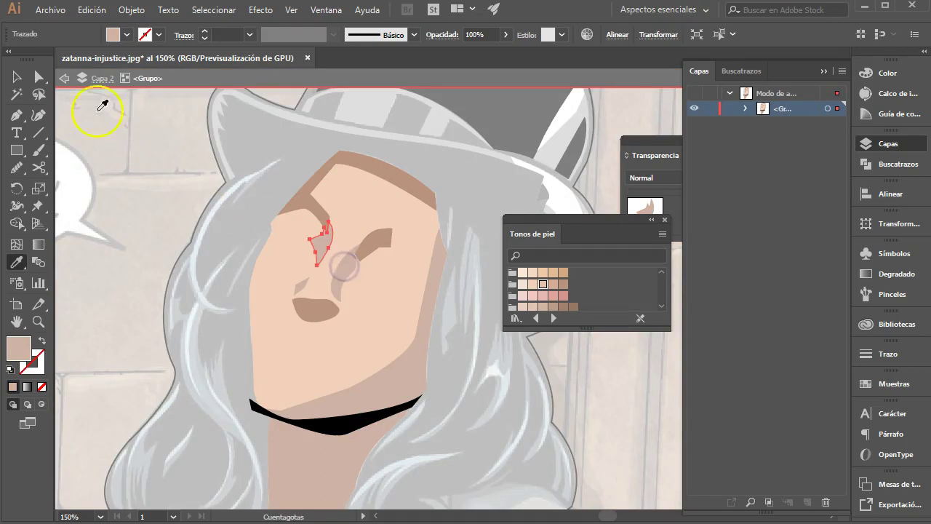
left_click(16, 77)
double_click(165, 138)
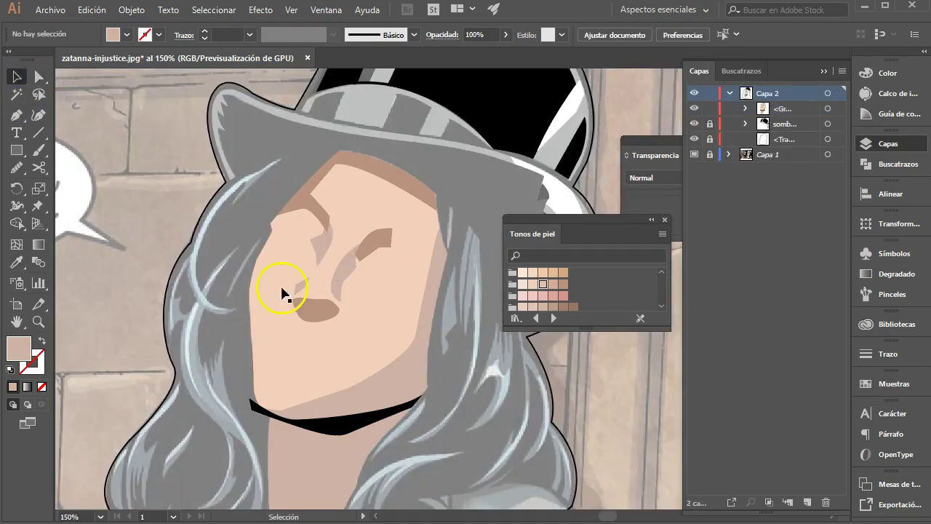
left_click(694, 109)
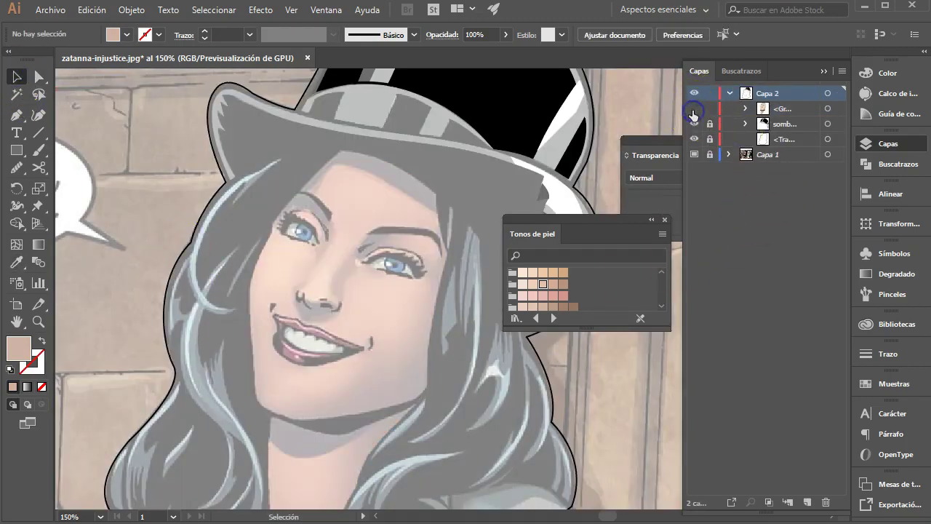
- Zoom in and trace the left-hand eyebrow as a closed shape with black fill and no stroke
left_click(41, 322)
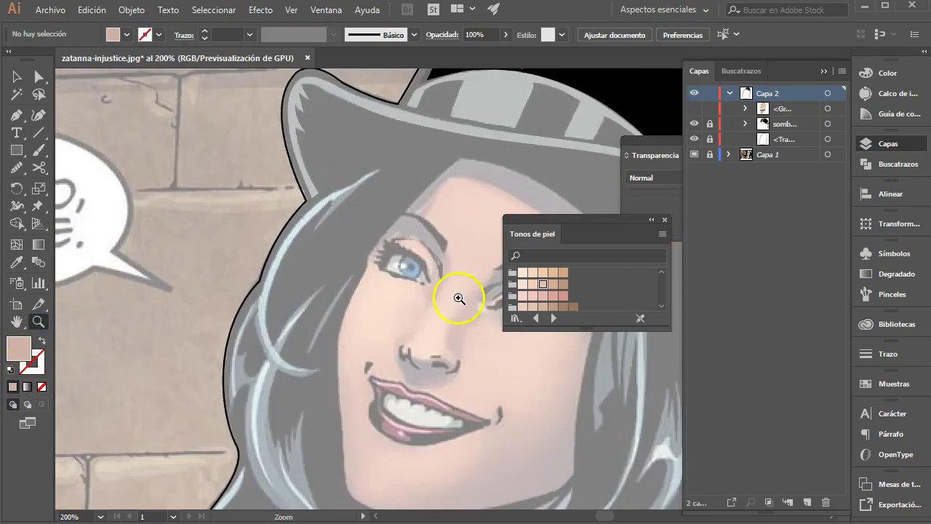
left_click(453, 298)
left_click(16, 115)
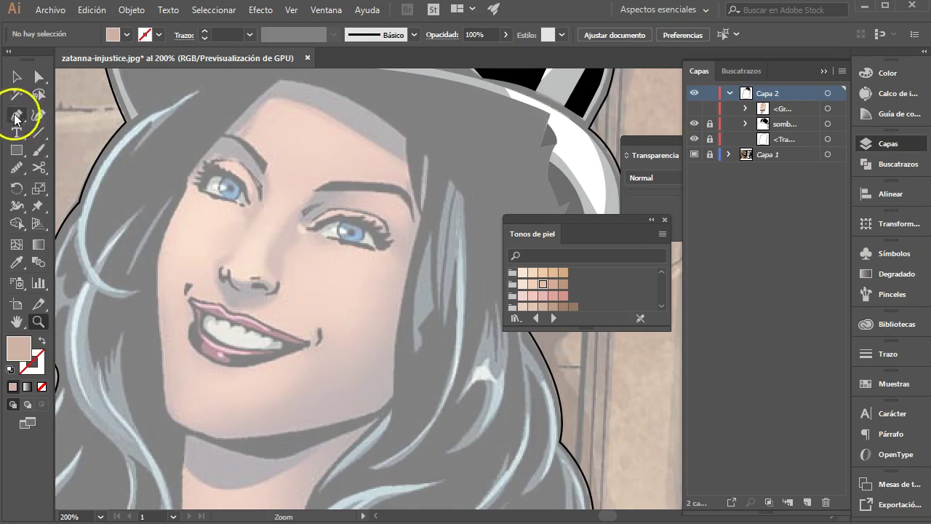
left_click(213, 133)
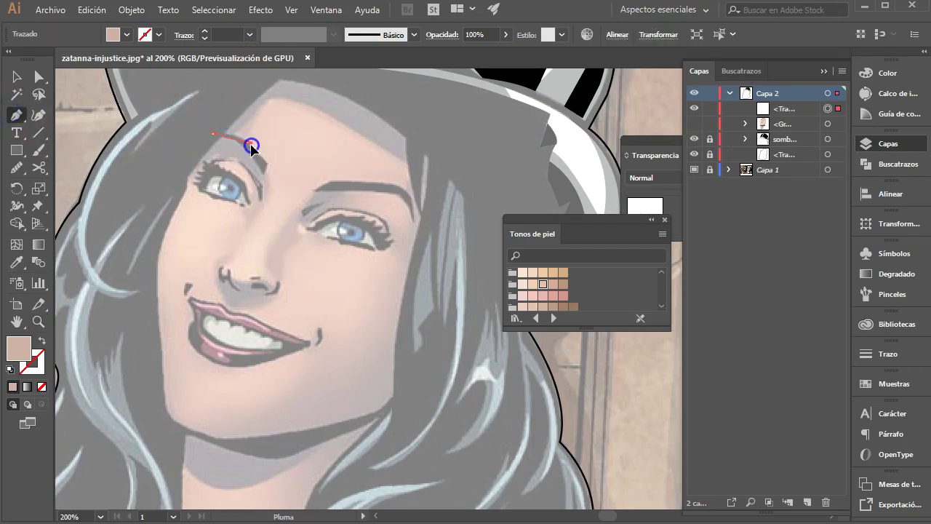
left_click_drag(258, 154, 268, 165)
key("shift+x")
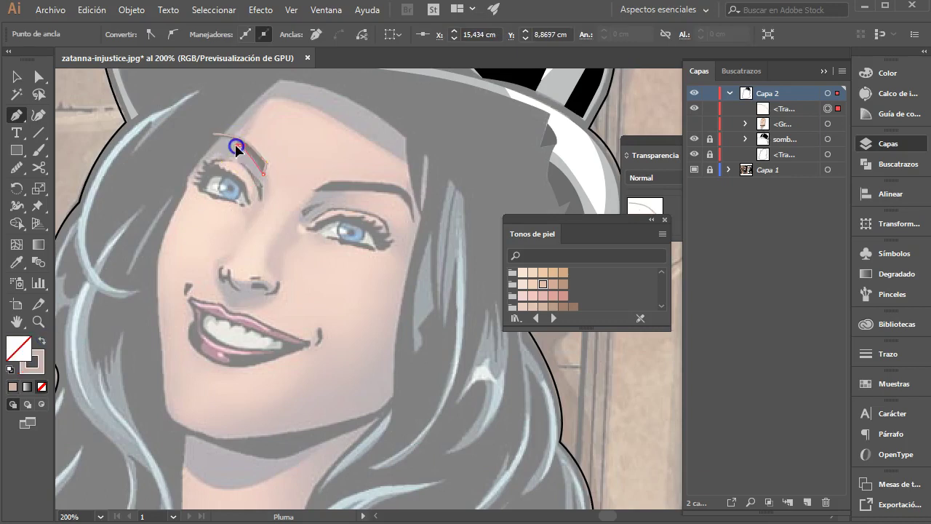
left_click(202, 137)
left_click(11, 368)
left_click(32, 356)
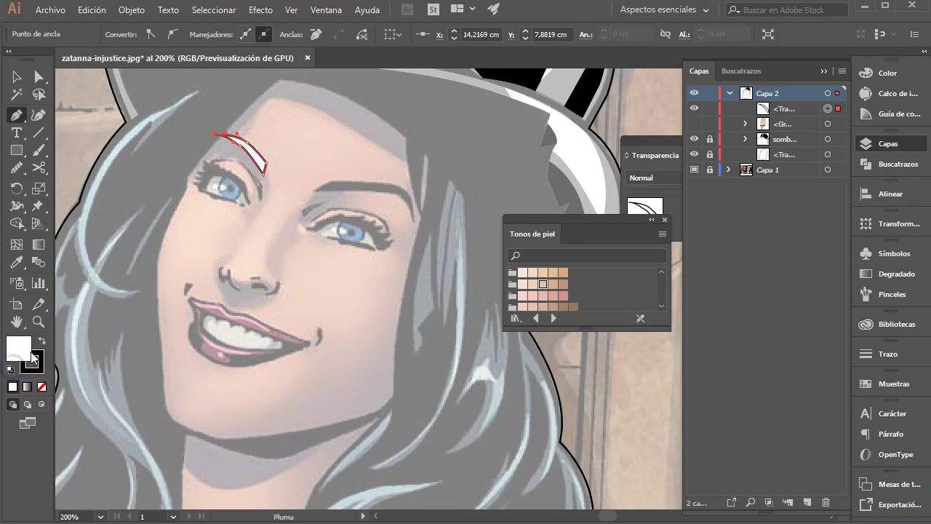
left_click(42, 340)
left_click(41, 386)
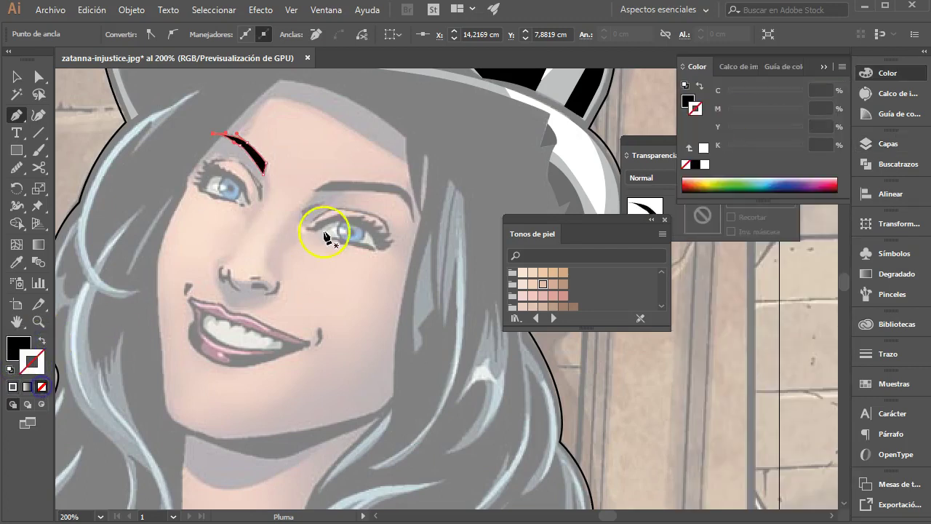
left_click(328, 180)
- Trace the right-hand eyebrow as a solid black shape with no stroke
left_click(312, 192)
left_click_drag(413, 222, 420, 240)
key("shift+x")
left_click(395, 188)
left_click(328, 180)
left_click(41, 341)
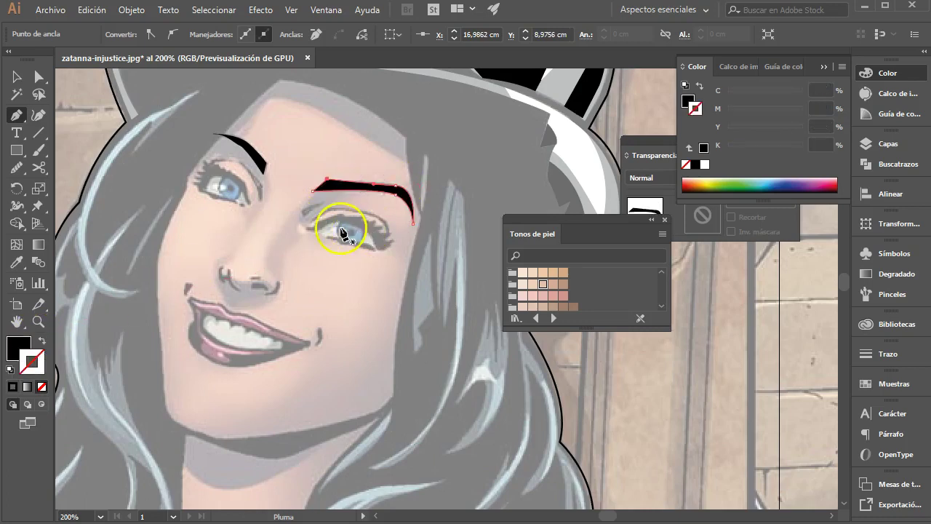
- Trace the eyelid crease under the left-hand brow as an outline-only shape
left_click(262, 185)
left_click_drag(260, 200, 232, 166)
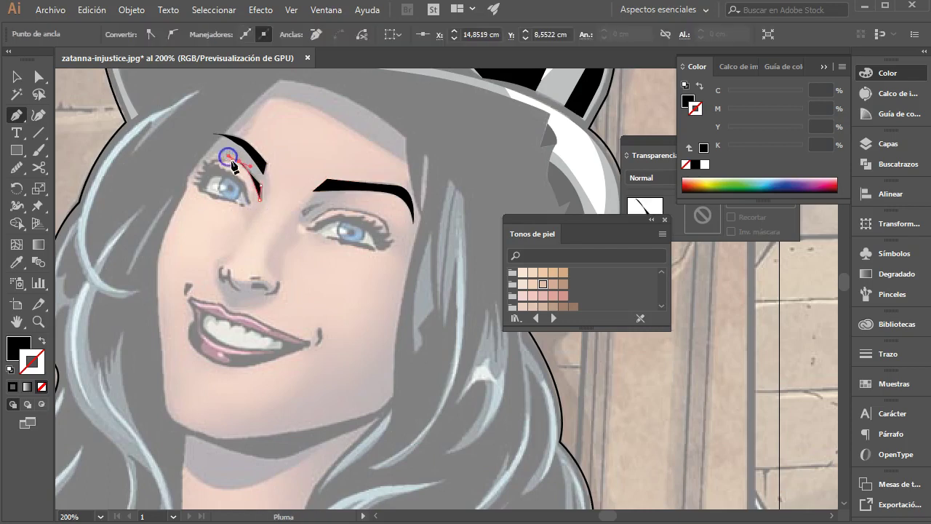
left_click(262, 185)
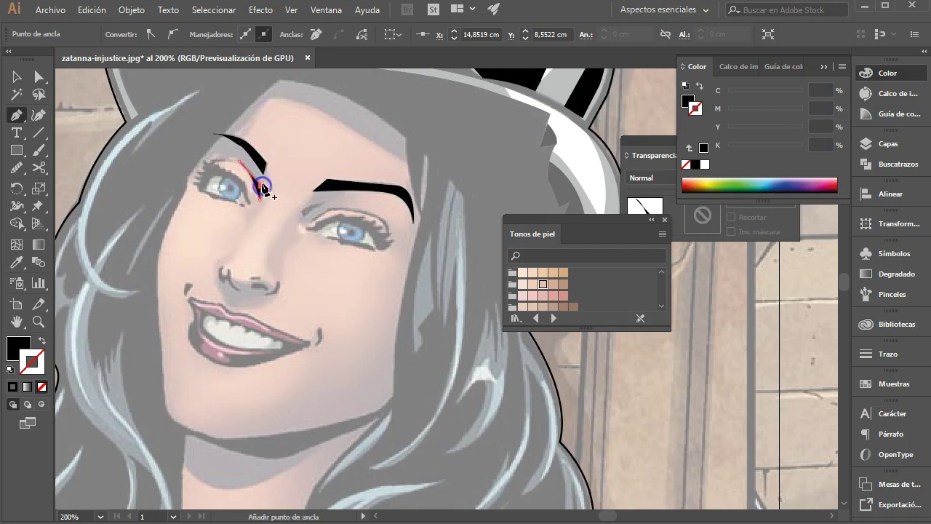
left_click(41, 342)
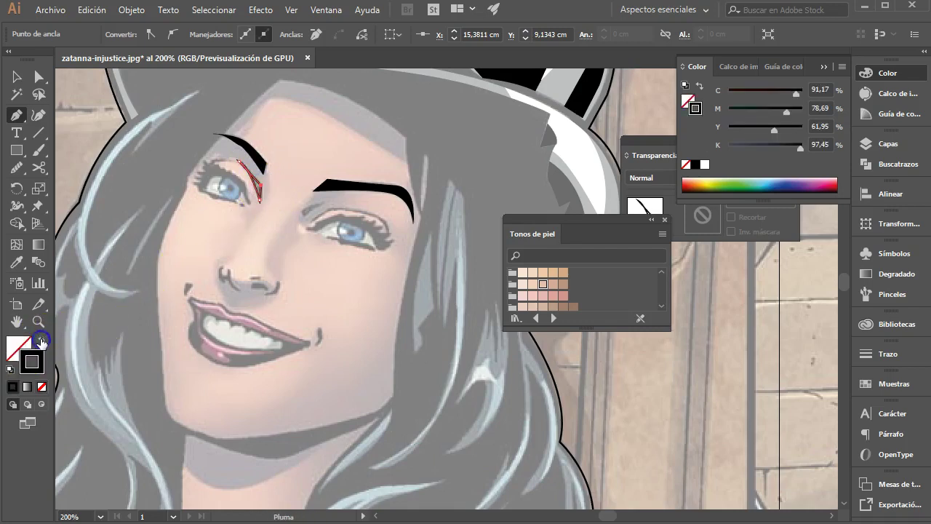
left_click(302, 211)
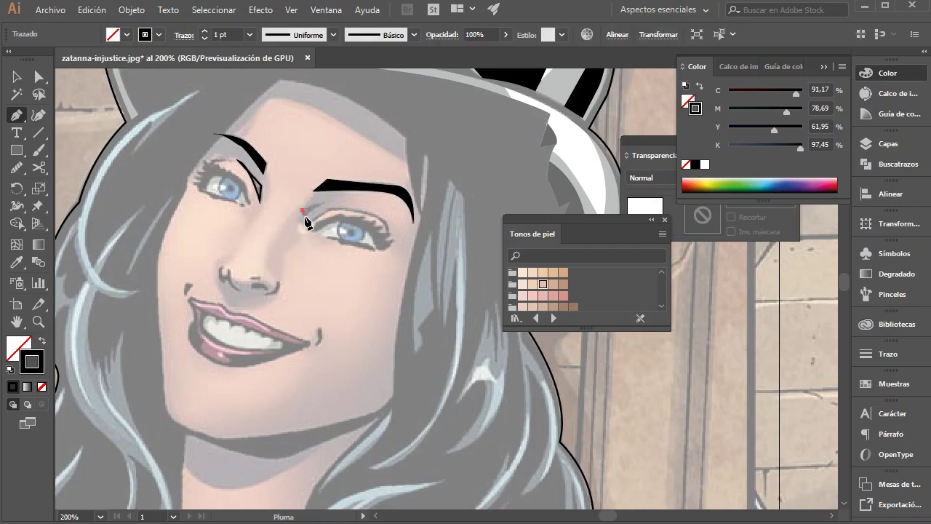
- Zoom in on the eyes and draw a closed crease shape above the right-hand eye
key("z")
left_click(233, 254)
left_click(432, 291)
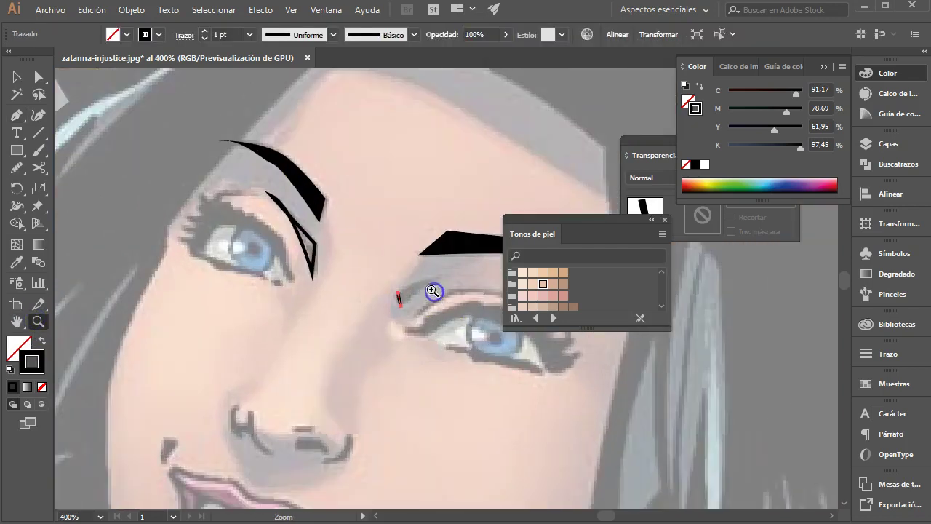
left_click(17, 114)
left_click(400, 304)
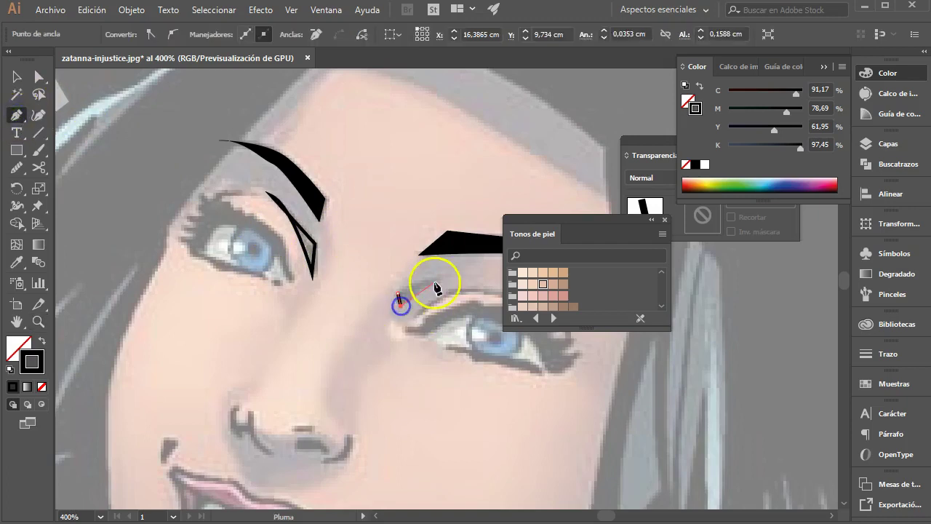
left_click_drag(458, 276, 458, 276)
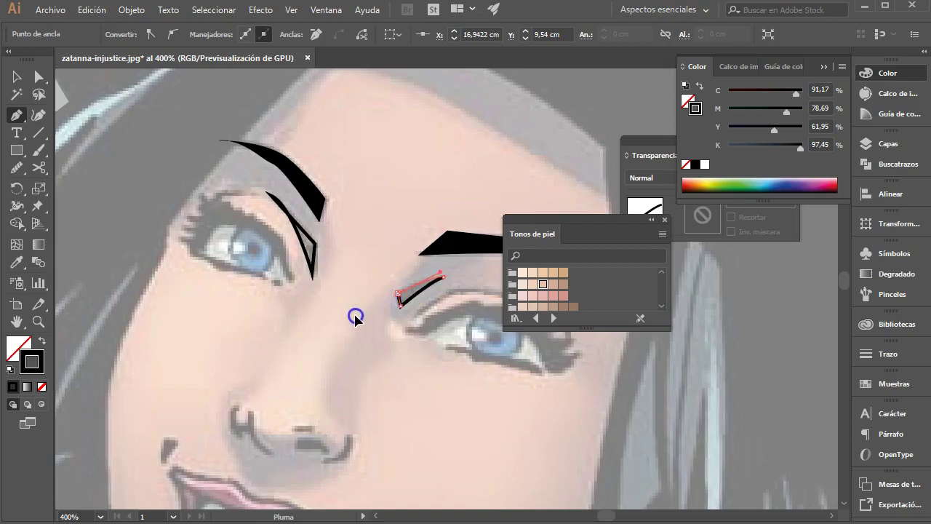
left_click(38, 76)
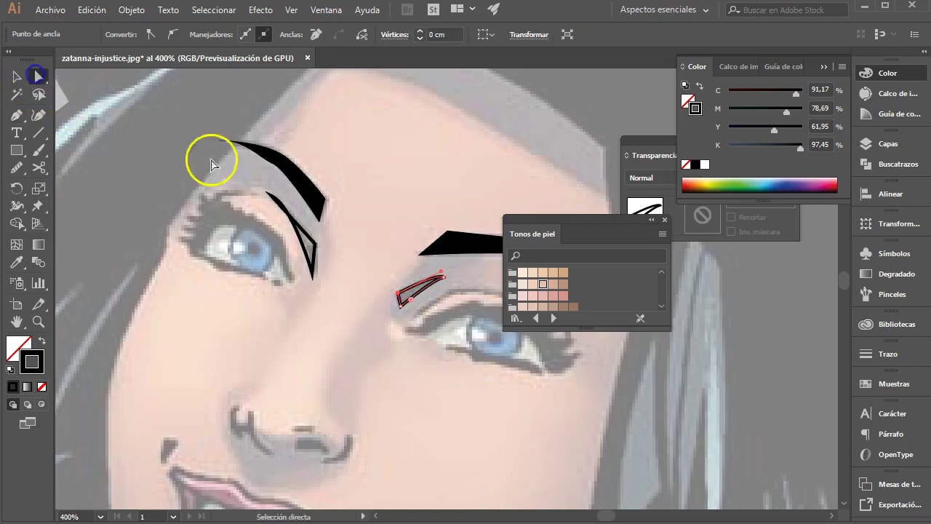
- Drag anchor points on the left-hand crease so it follows the eyelid
left_click(277, 200)
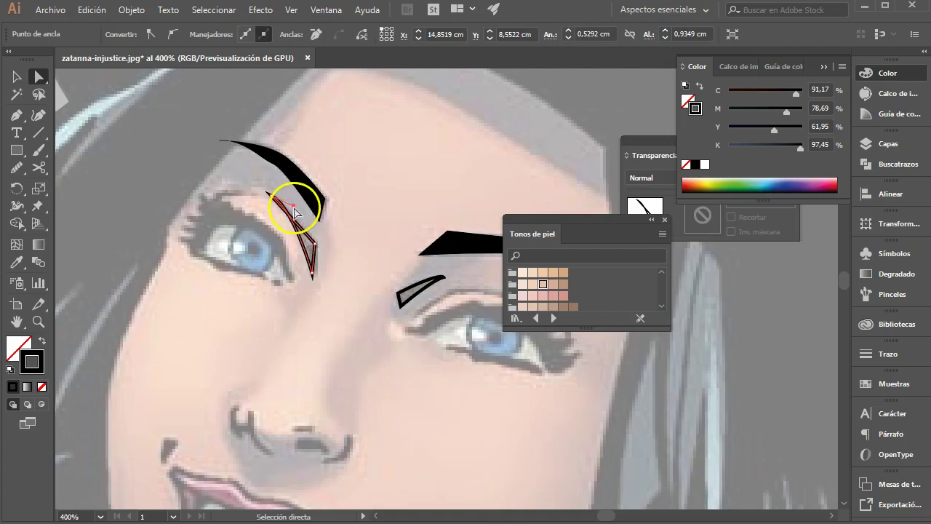
left_click_drag(293, 210, 291, 210)
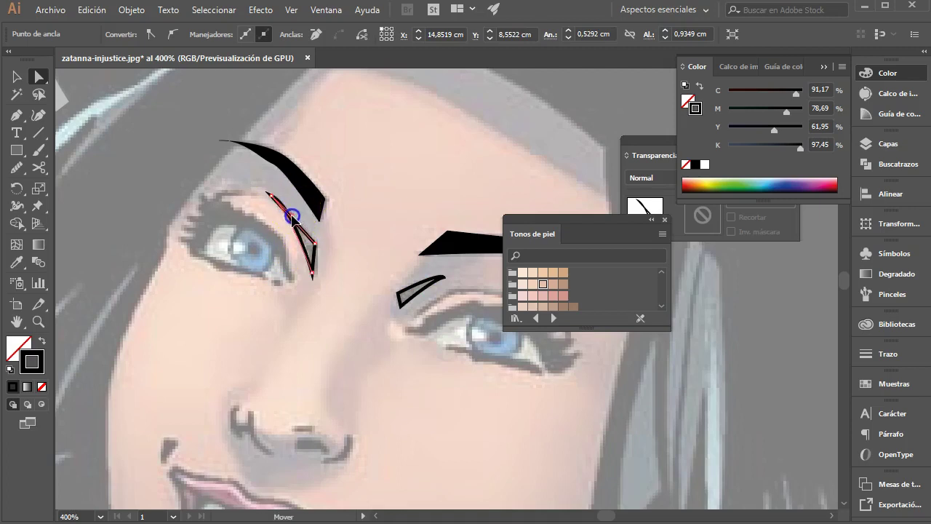
left_click_drag(294, 220, 317, 247)
left_click(355, 243)
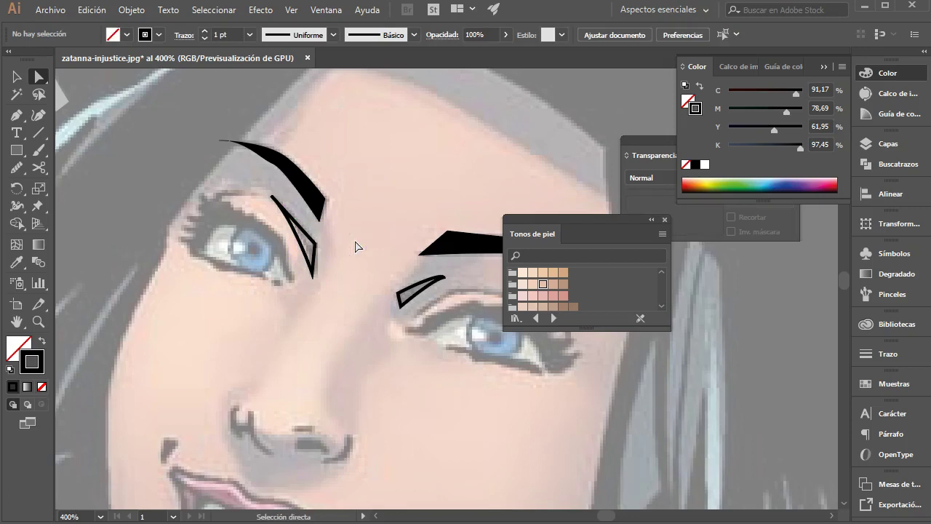
left_click_drag(359, 212, 191, 150)
- Trace the right-hand eye's upper lash line, then select it with the crease and apply an Object menu command
left_click(16, 114)
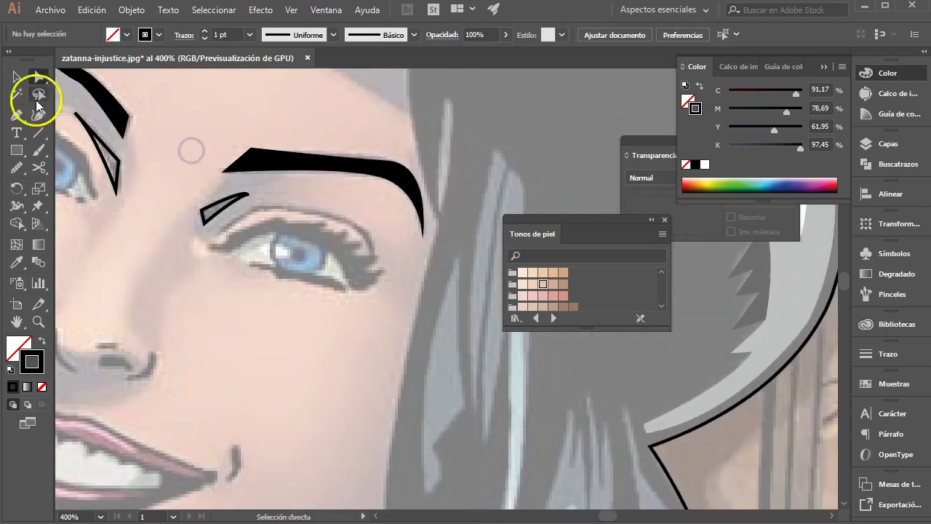
left_click_drag(230, 219, 217, 243)
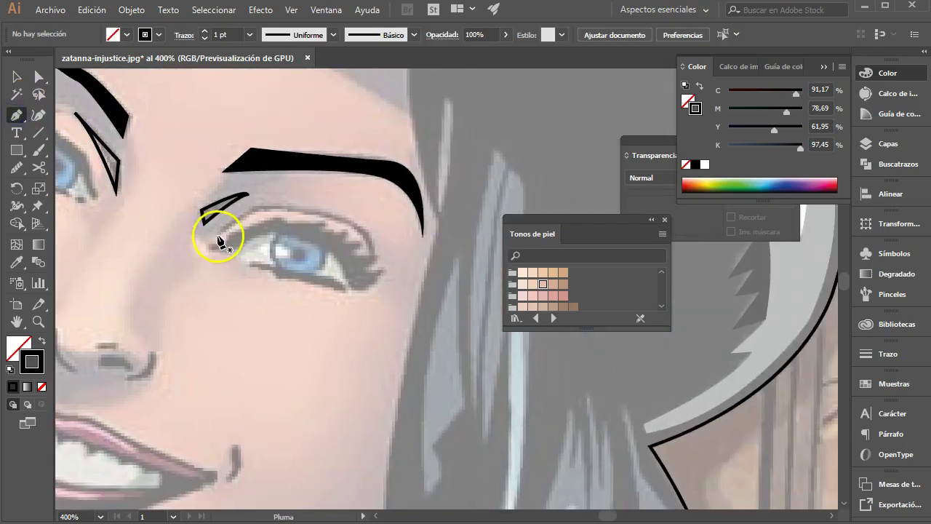
left_click(218, 235)
left_click(257, 209)
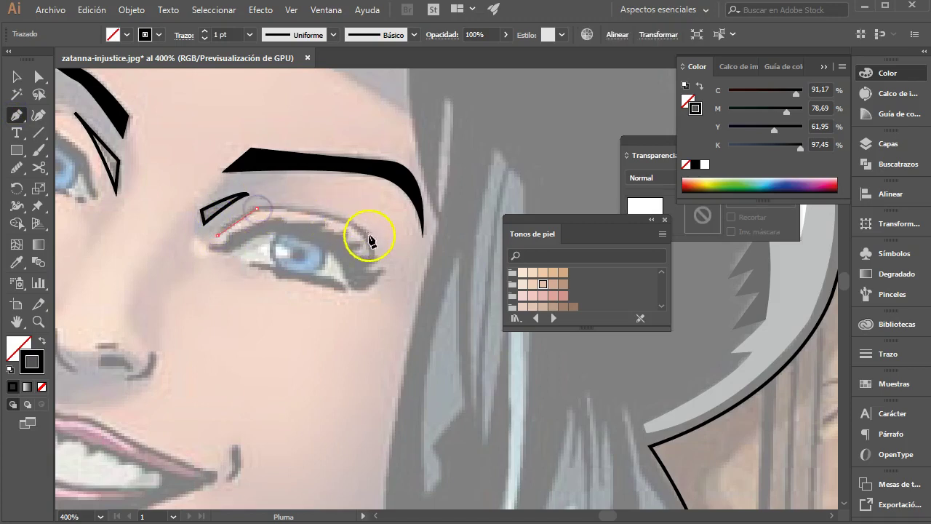
left_click_drag(372, 256, 371, 318)
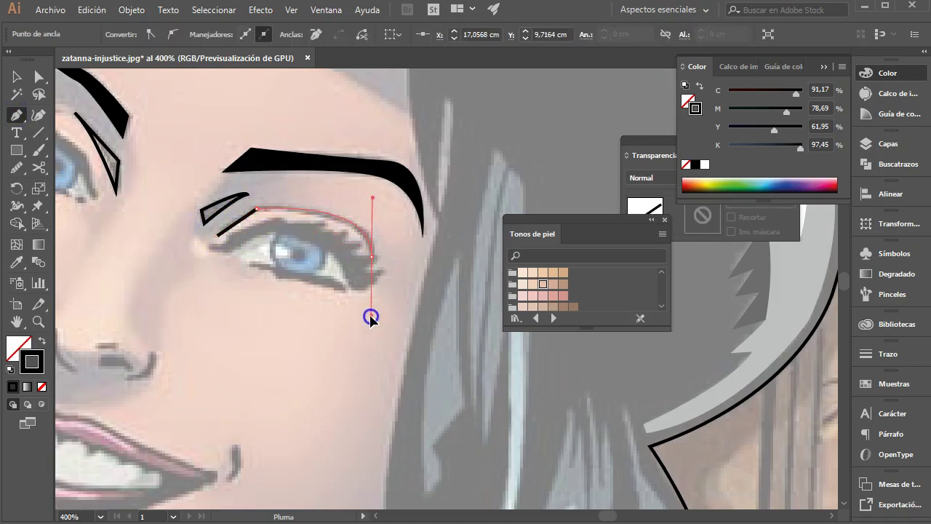
left_click(16, 75)
left_click_drag(65, 164, 164, 242)
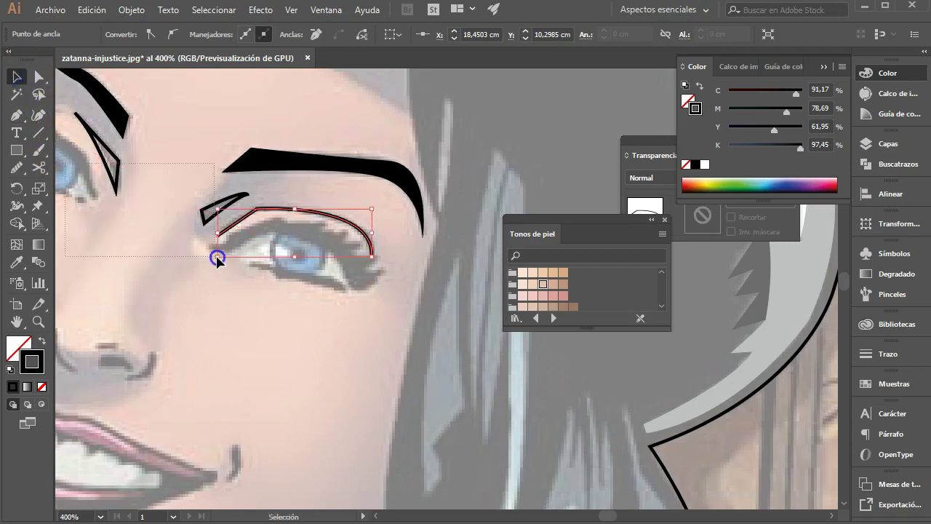
left_click_drag(222, 256, 219, 257)
left_click(132, 10)
left_click(246, 336)
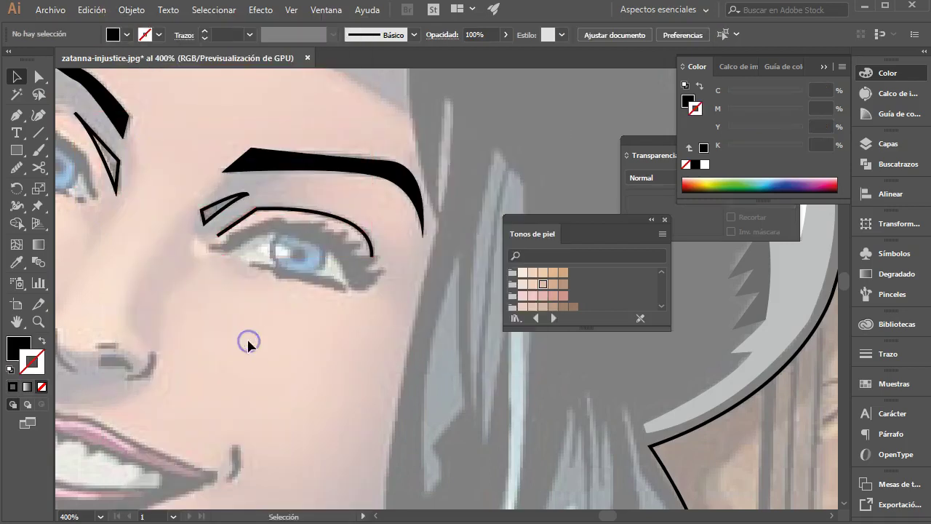
- Draw a small closed lash crescent at the eye's outer corner
left_click(17, 114)
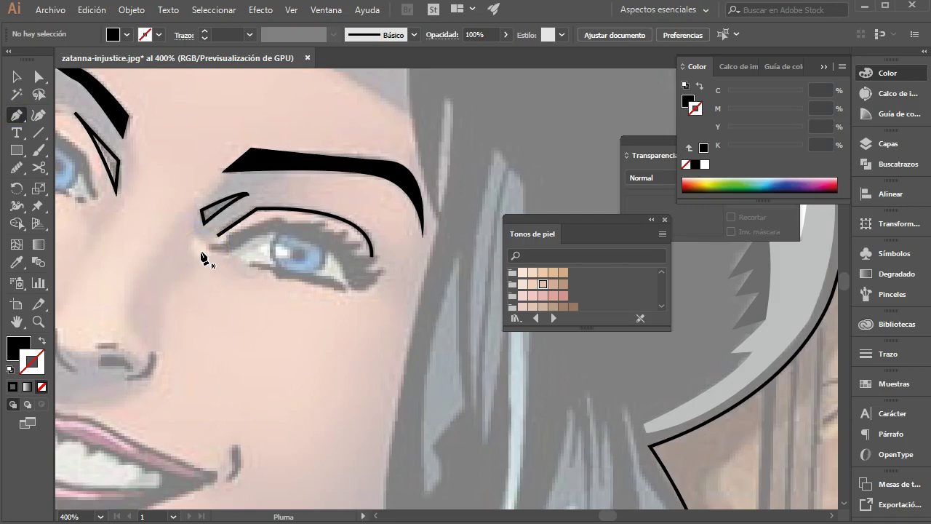
left_click(350, 289)
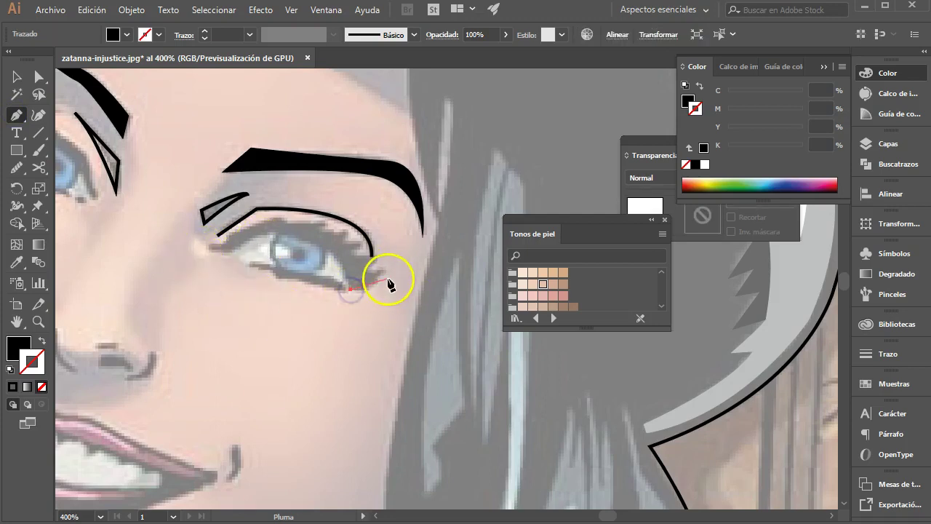
left_click_drag(384, 271, 400, 244)
key("shift+x")
left_click(355, 274)
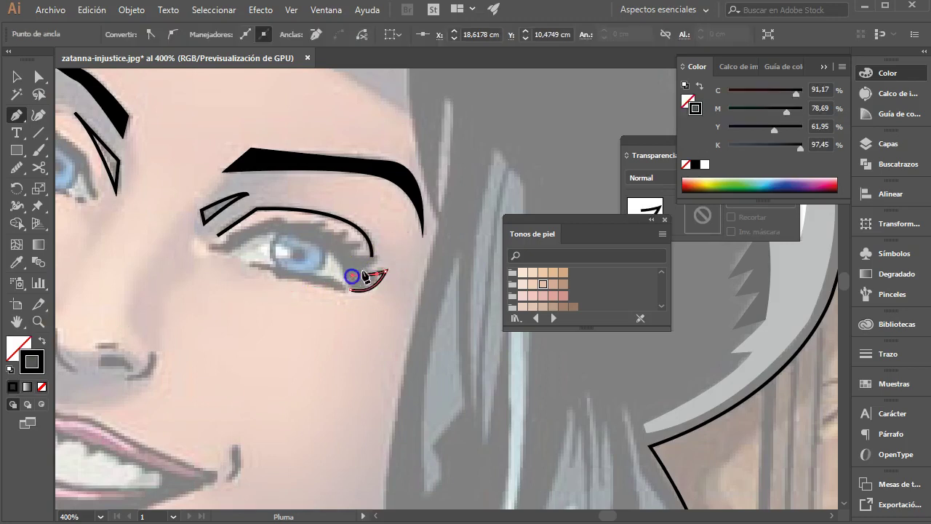
left_click(363, 275)
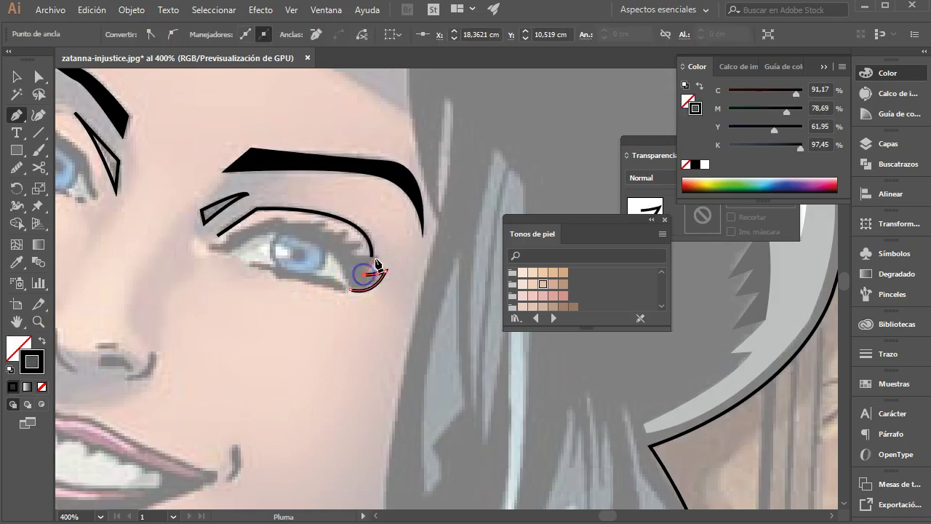
- Trace the jagged, spiky upper-lid shape from the outer to the inner corner and close it
left_click(379, 256)
left_click(367, 245)
left_click(349, 228)
left_click(341, 234)
left_click(328, 223)
left_click(287, 222)
left_click(274, 216)
left_click(224, 234)
left_click(207, 249)
left_click(207, 249)
- Draw the lower-lid liner as a solid black shape, then start an iris circle over the eye
left_click(366, 339, "ctrl")
left_click(247, 266)
left_click_drag(279, 280, 340, 298)
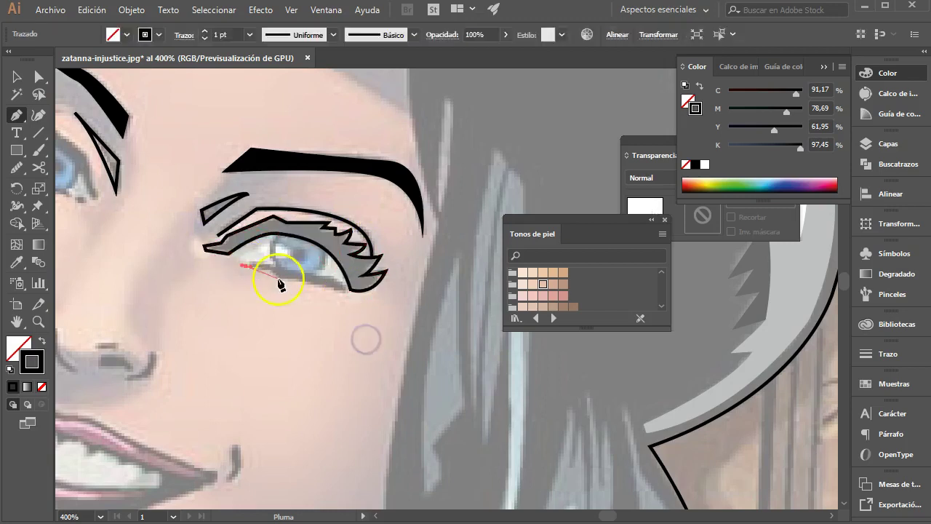
left_click(344, 291)
left_click(313, 274)
left_click(287, 272)
left_click(245, 267)
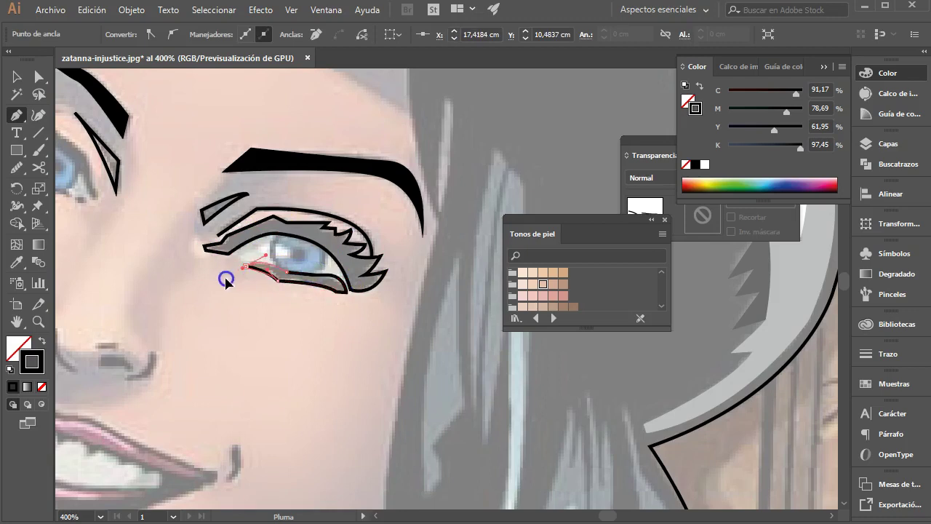
left_click(41, 339)
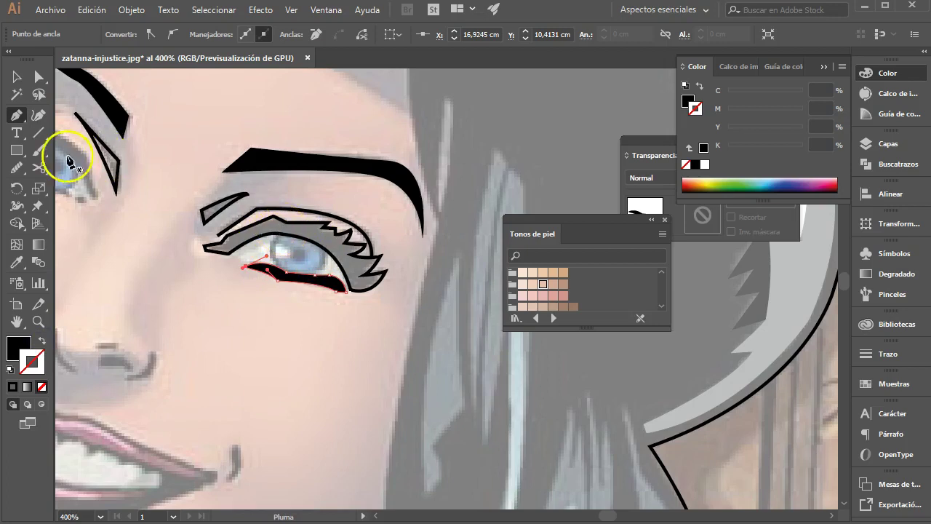
left_click_drag(17, 152, 88, 184)
left_click_drag(277, 231, 309, 262)
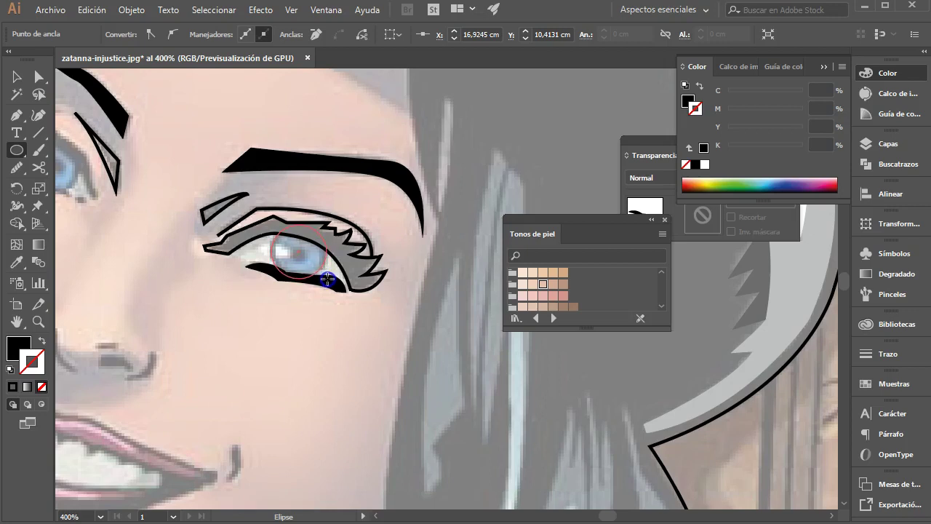
- Size the iris circle, then add a black pupil and a white highlight circle inside it
left_click_drag(328, 279, 328, 280)
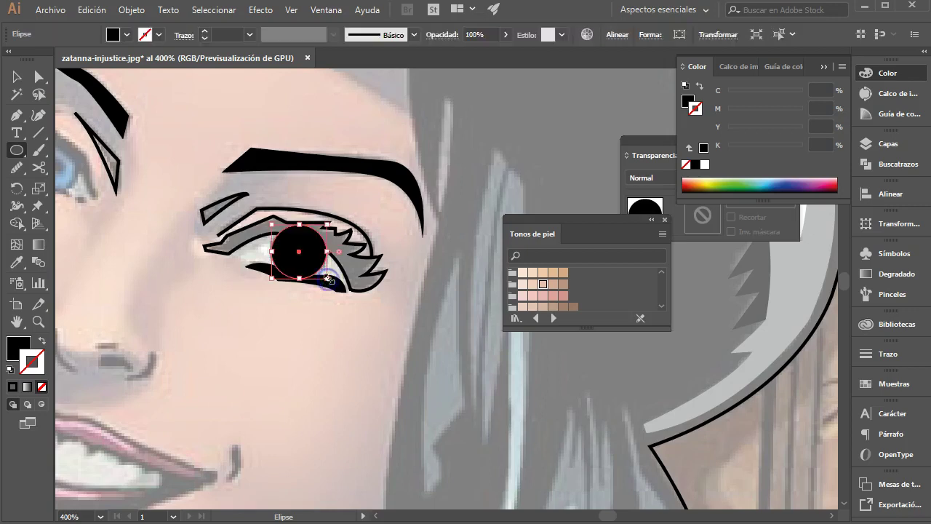
left_click(41, 340)
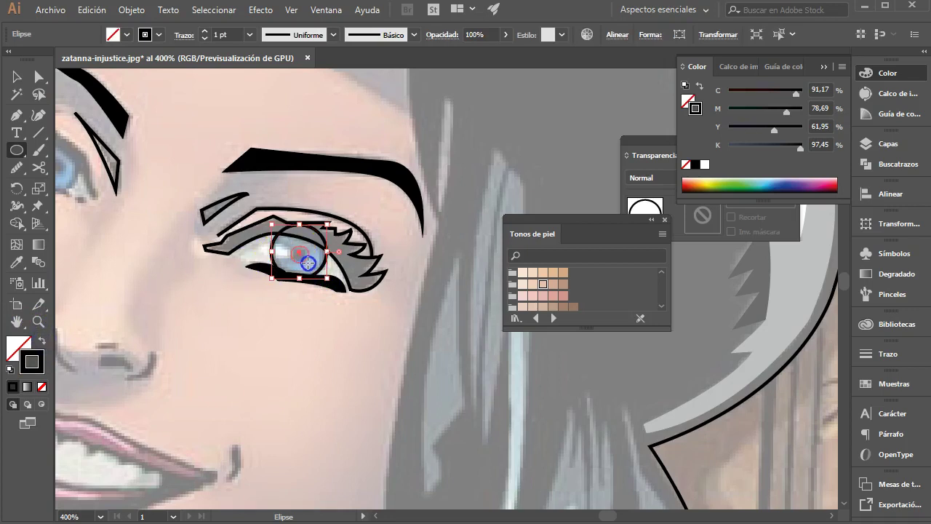
left_click_drag(307, 262, 291, 246)
left_click(42, 340)
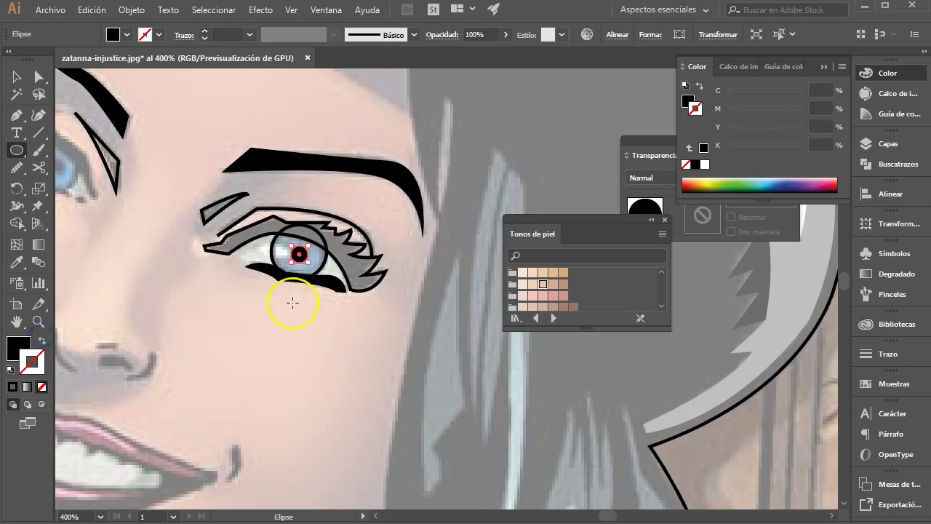
left_click_drag(282, 251, 292, 261)
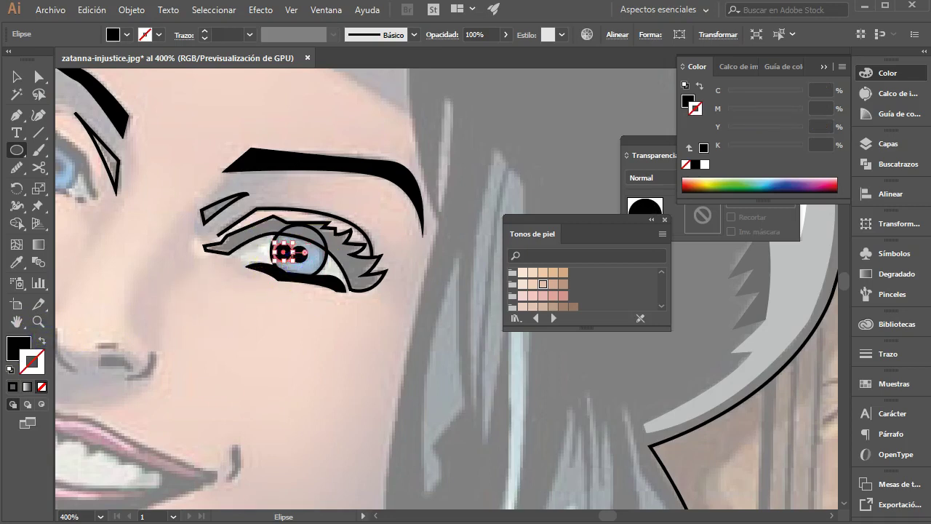
left_click(12, 386)
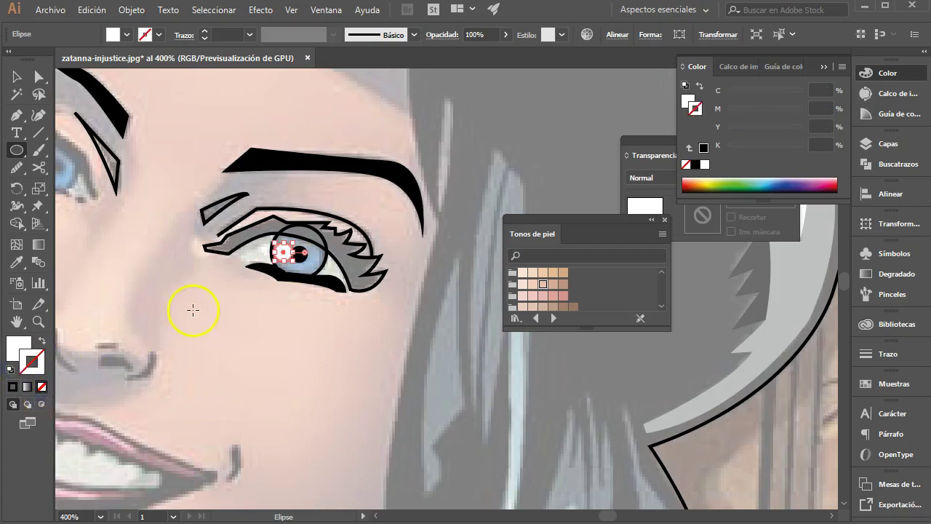
- Fill the iris with blue sampled from the photo and give it a black outline
left_click(16, 77)
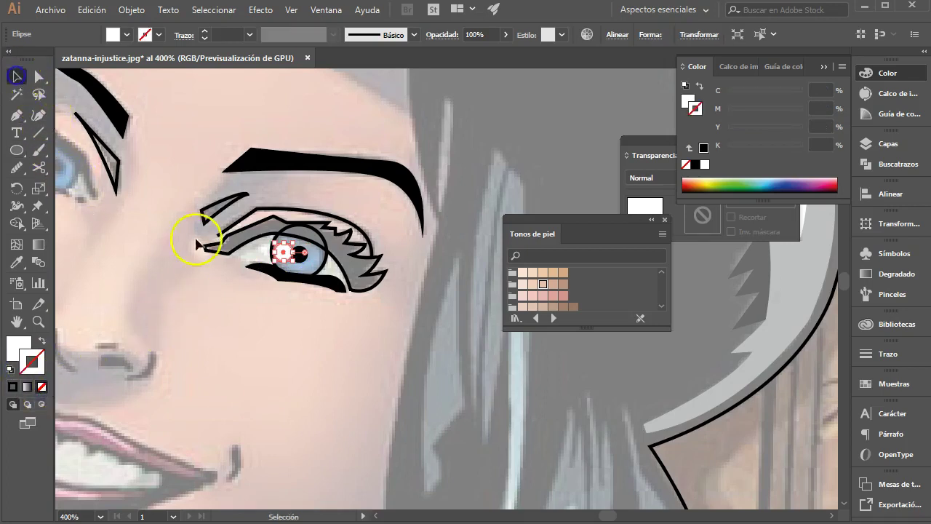
left_click(291, 323)
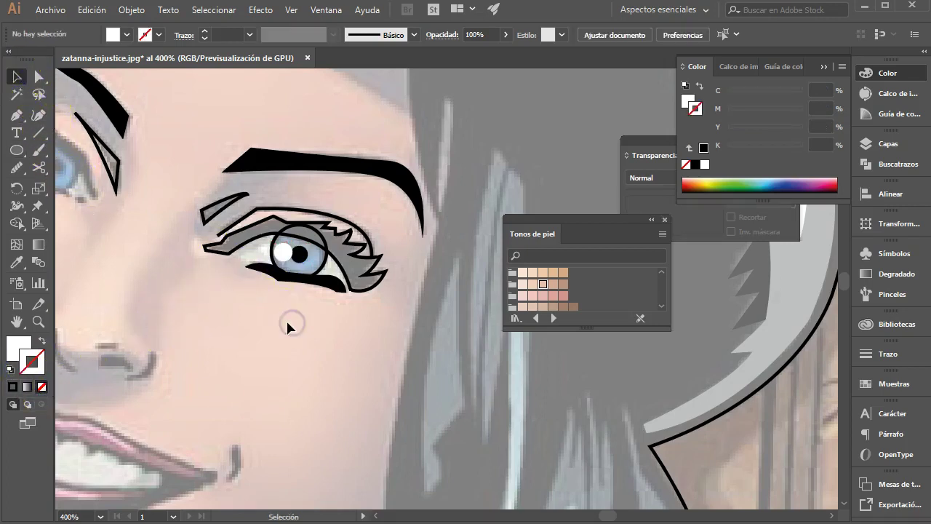
left_click(323, 268)
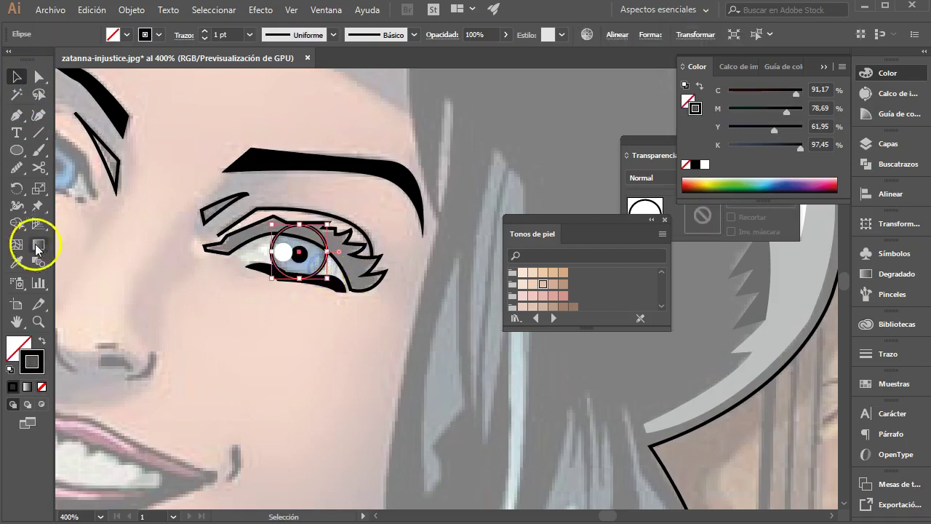
left_click(16, 262)
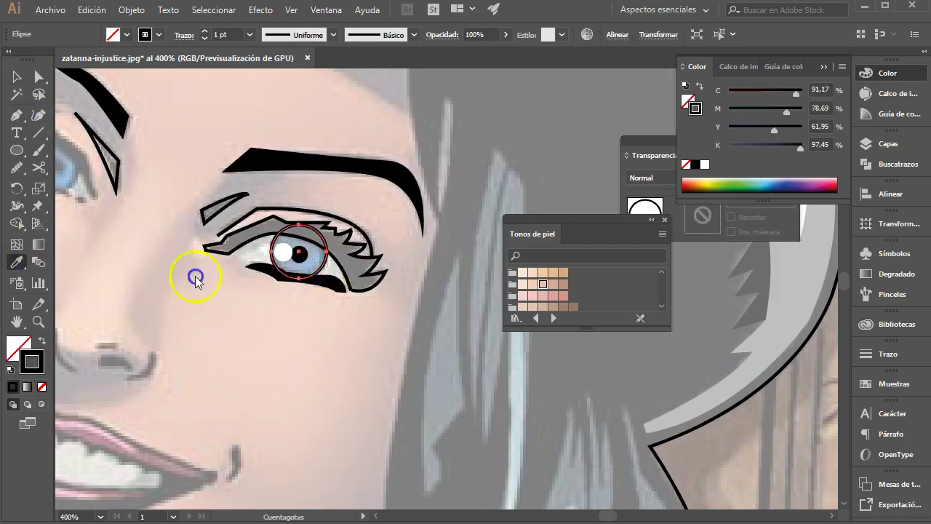
left_click(317, 256)
left_click(32, 361)
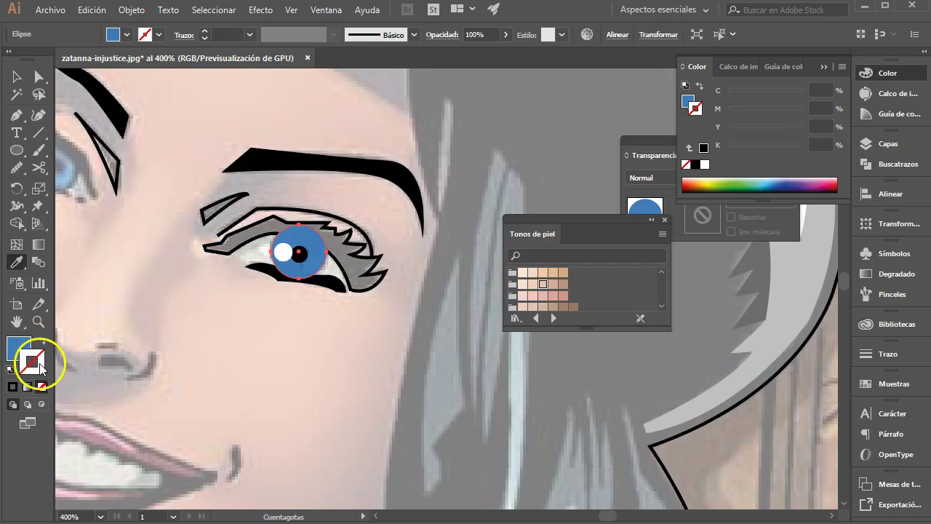
left_click(11, 387)
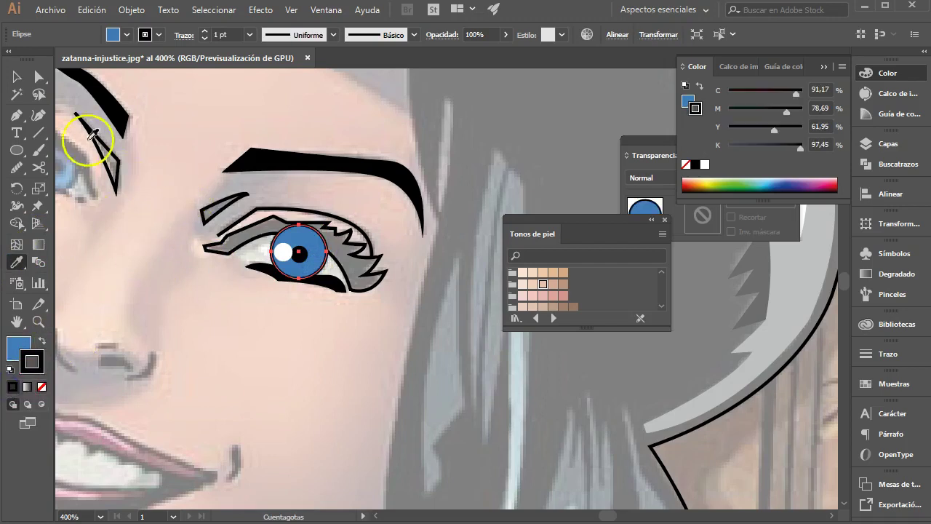
left_click(16, 76)
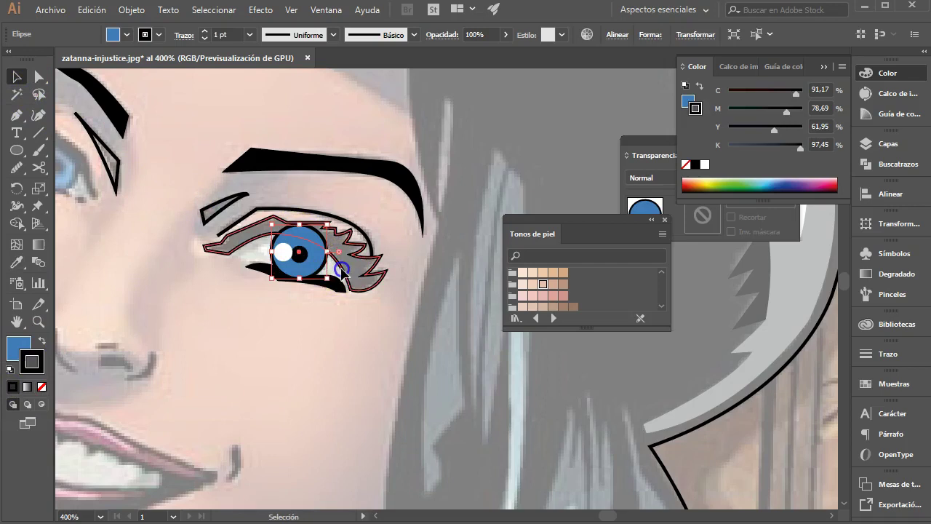
- Bring the upper-lid and lower-lid shapes to the front, filling the upper lid solid black
right_click(341, 272)
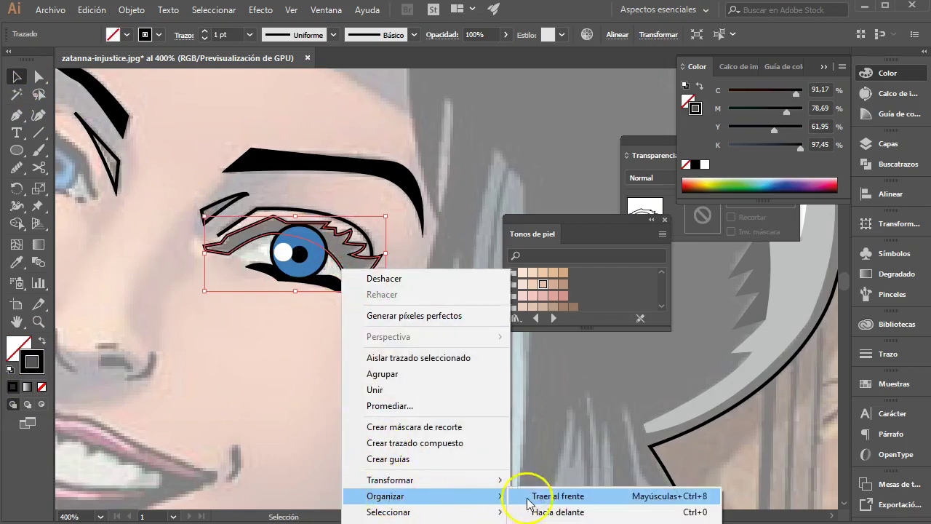
left_click(529, 497)
left_click(46, 340)
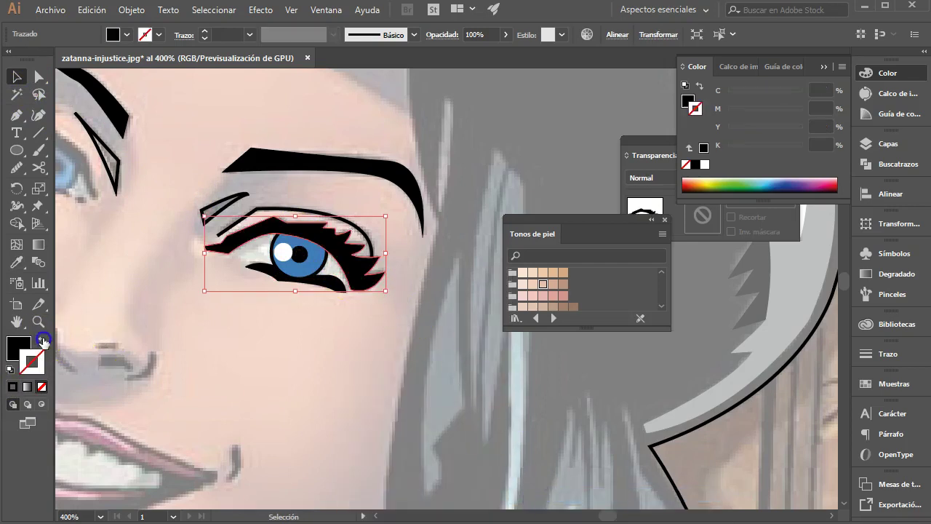
left_click(307, 355)
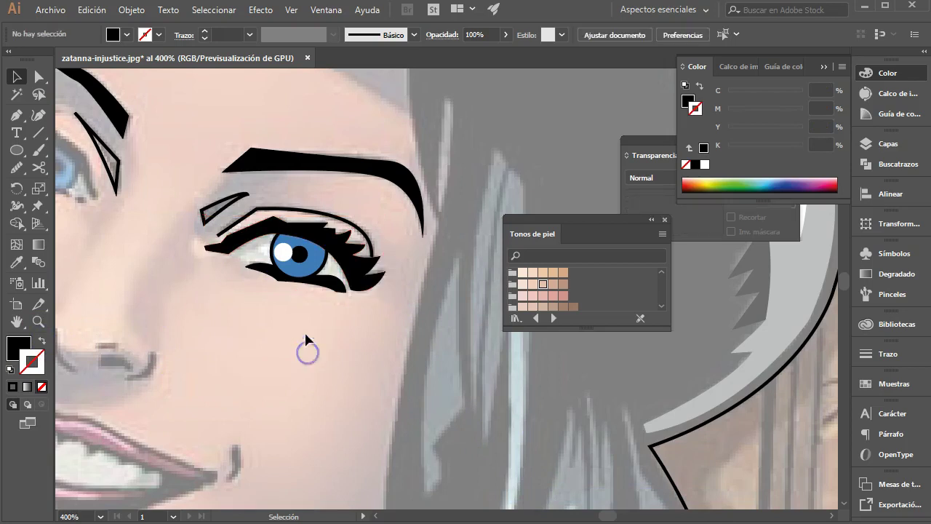
right_click(327, 277)
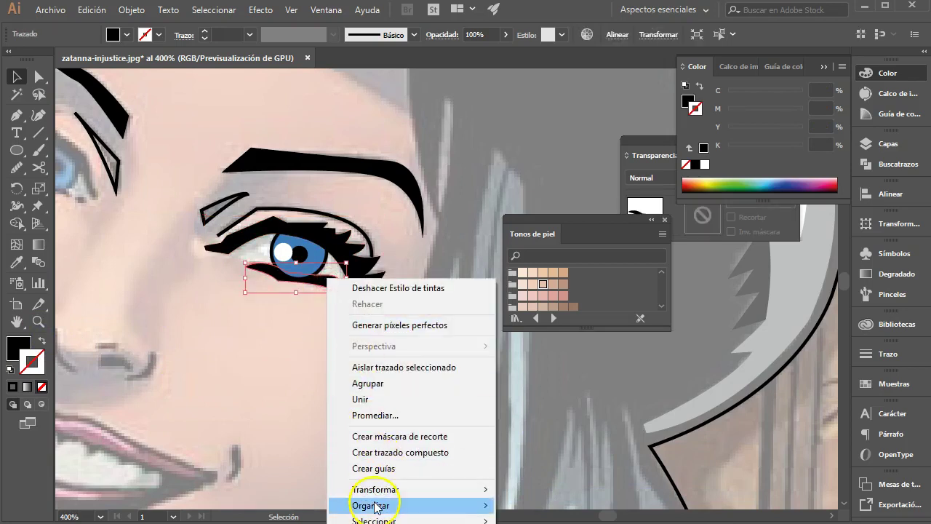
left_click(506, 502)
left_click(280, 391)
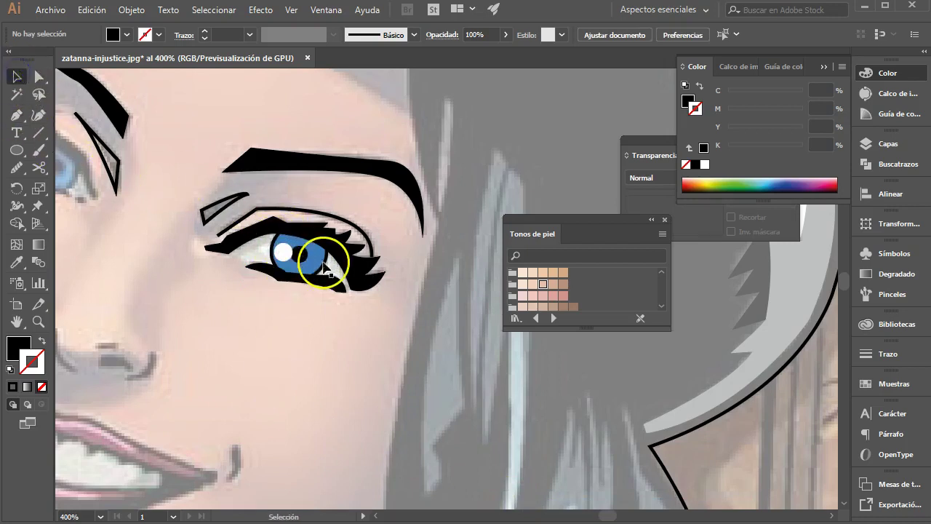
- Draw an unfilled curved pen path from the upper eyelid down across the blue iris
left_click_drag(323, 265, 352, 395)
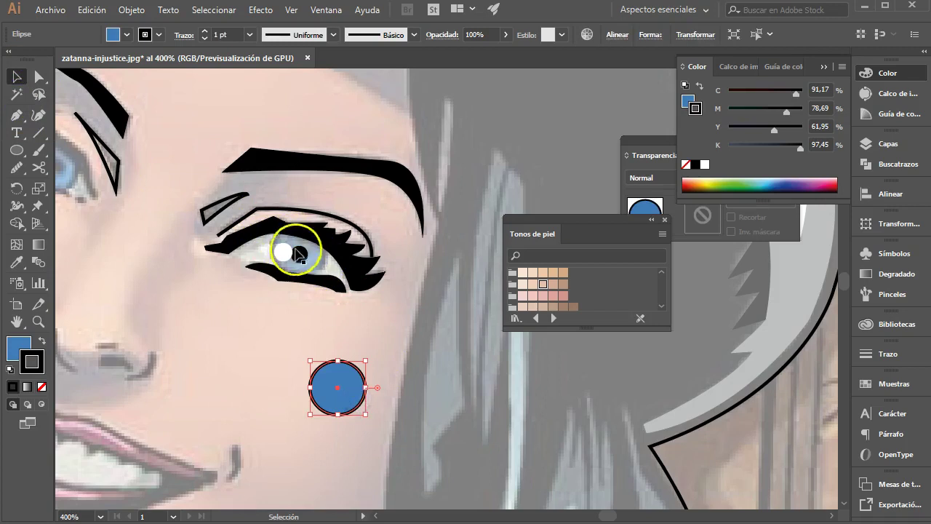
key("a")
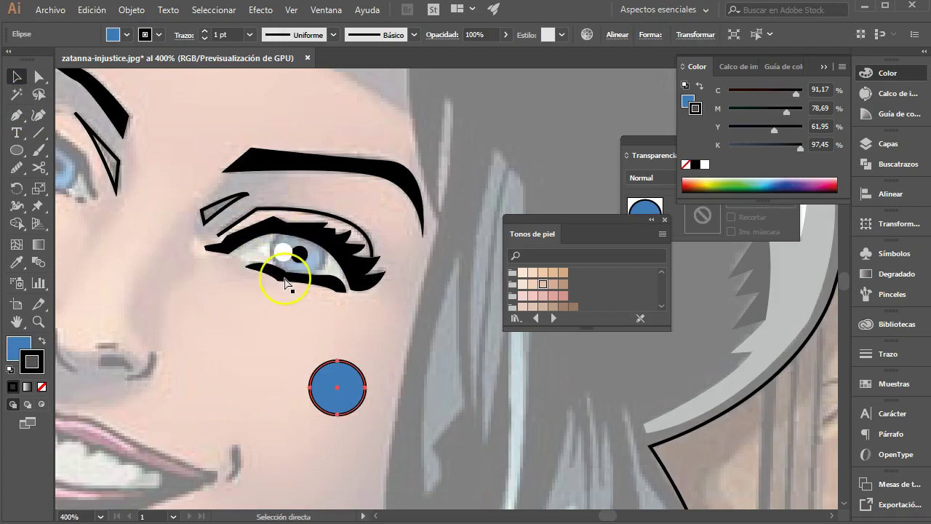
key("ctrl+z")
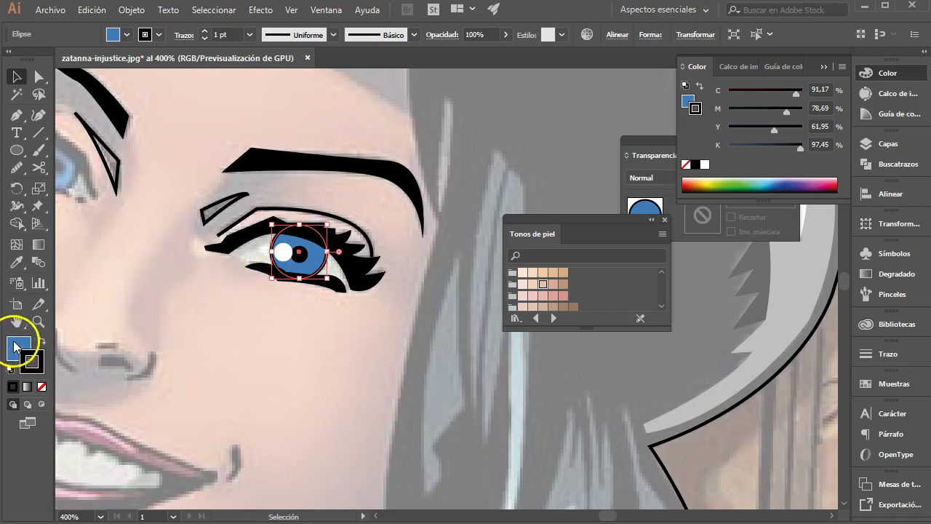
left_click(16, 115)
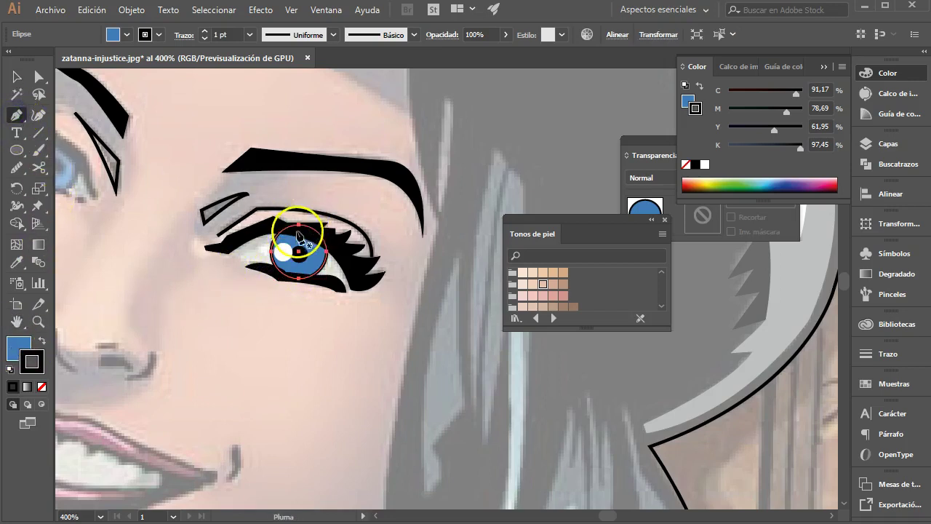
left_click(308, 218)
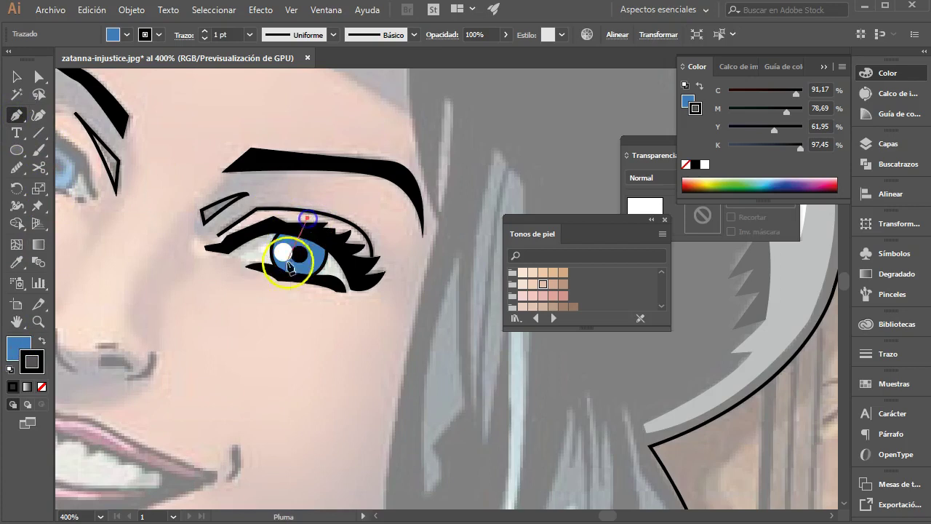
left_click_drag(291, 295, 314, 355)
left_click_drag(311, 371, 311, 371)
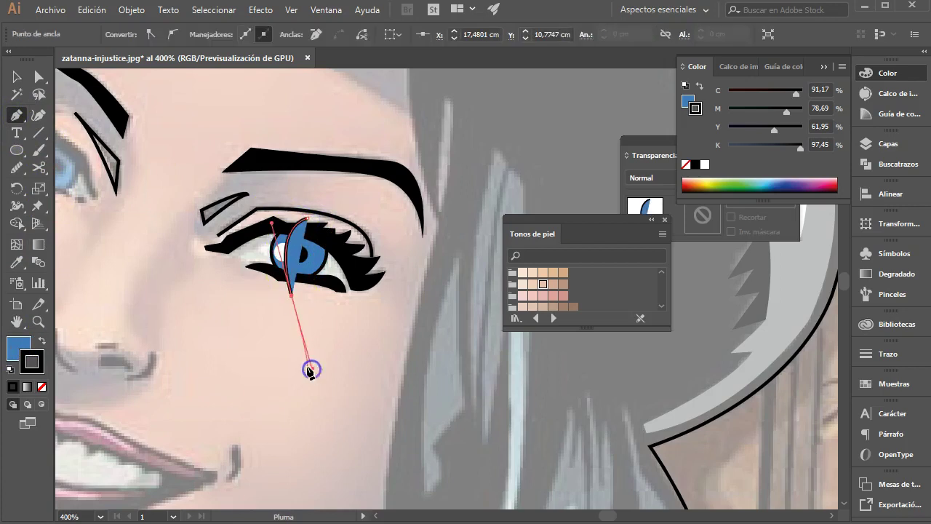
left_click(42, 386)
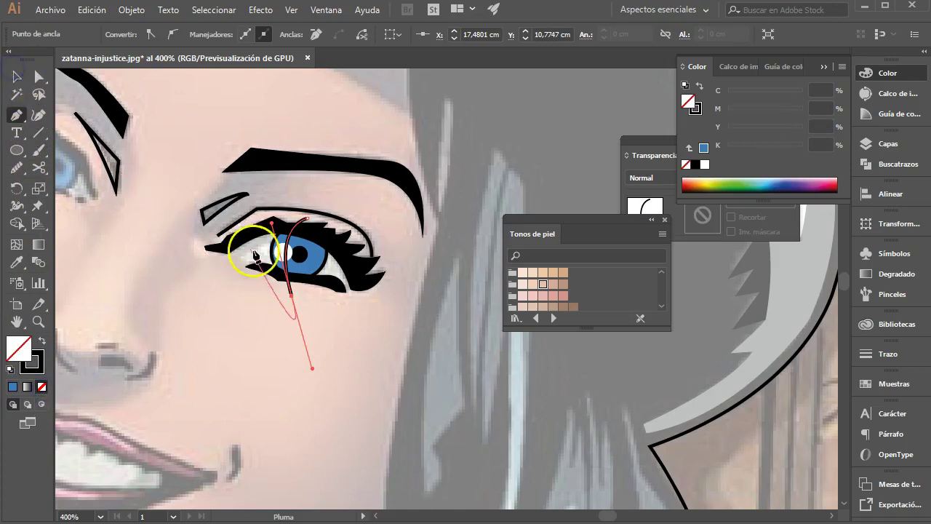
- Divide the iris with the curved path, delete the extra slice, and move a spare circle aside
left_click(18, 80)
left_click(324, 267, "shift")
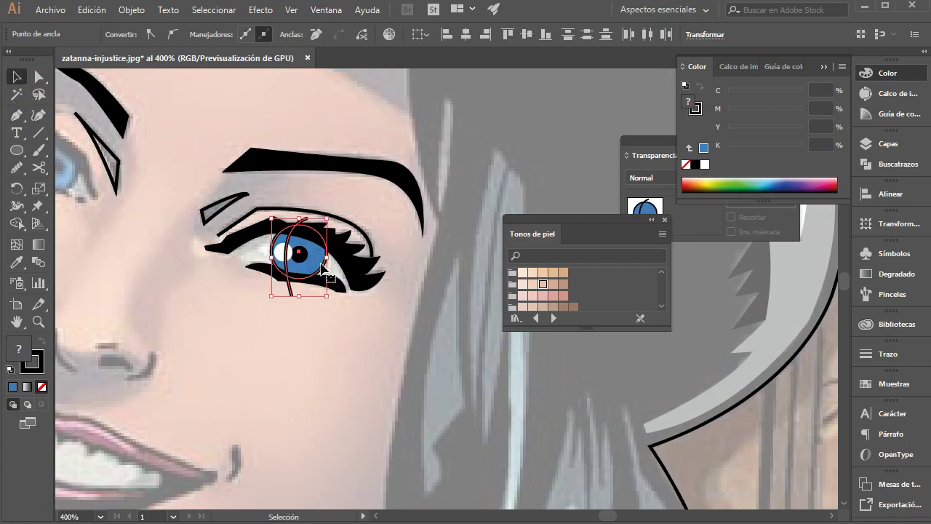
left_click(891, 163)
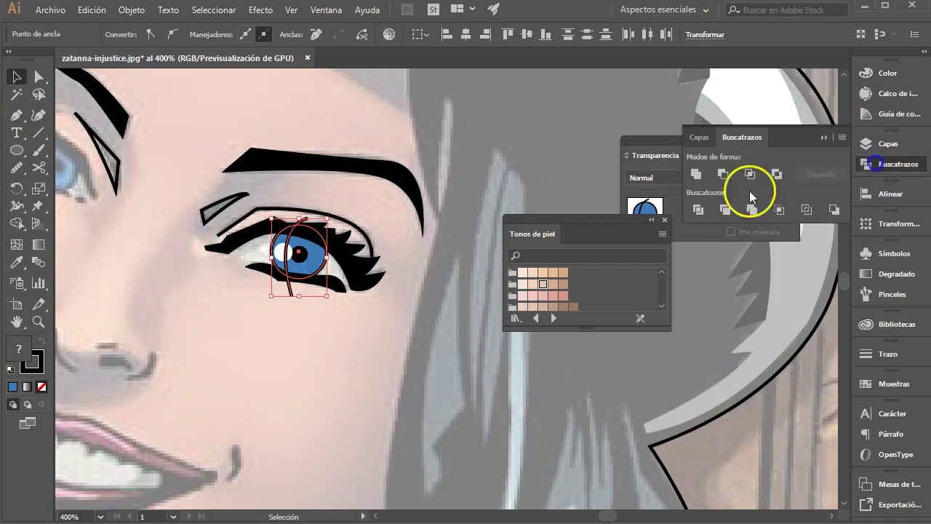
left_click(696, 211)
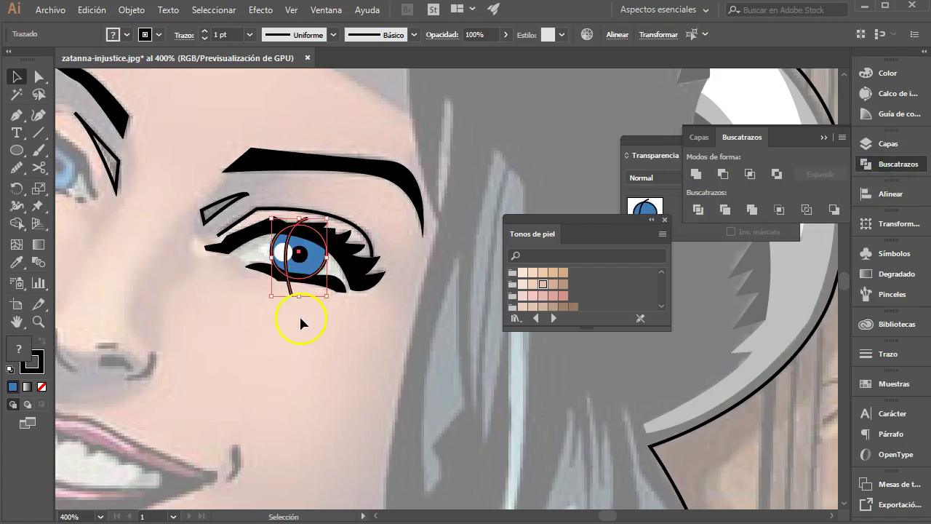
key("Delete")
key("v")
left_click(322, 270)
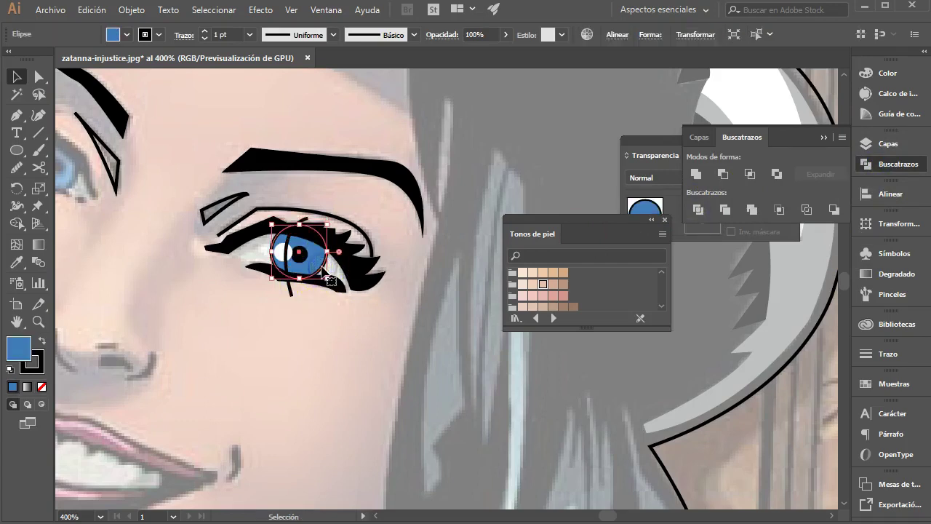
left_click_drag(323, 271, 509, 191)
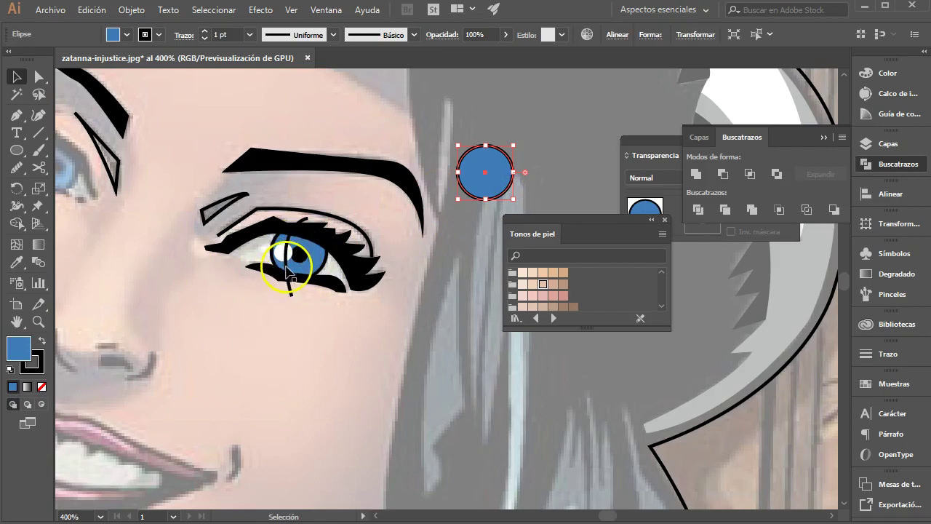
- Split the iris along the curve, remove its stroke, and shade the left piece darker blue
left_click(288, 270)
left_click(322, 268, "shift")
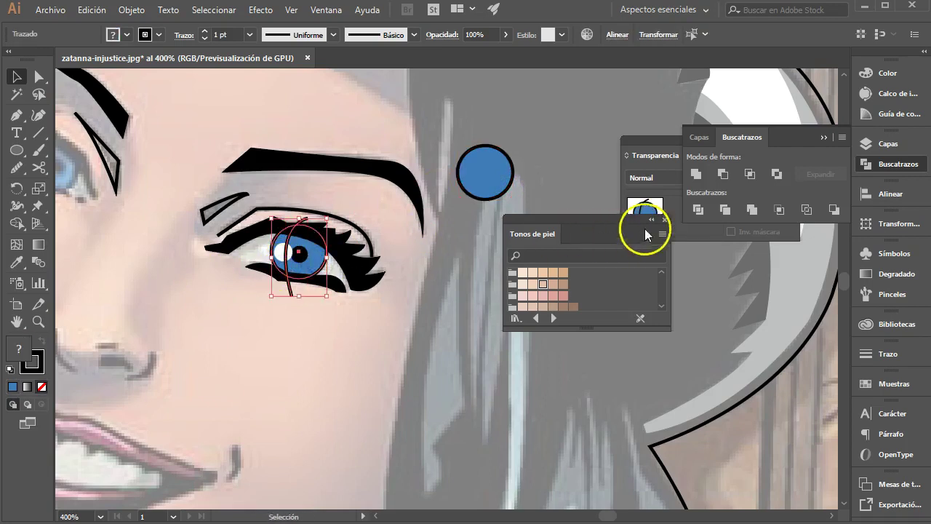
left_click(697, 210)
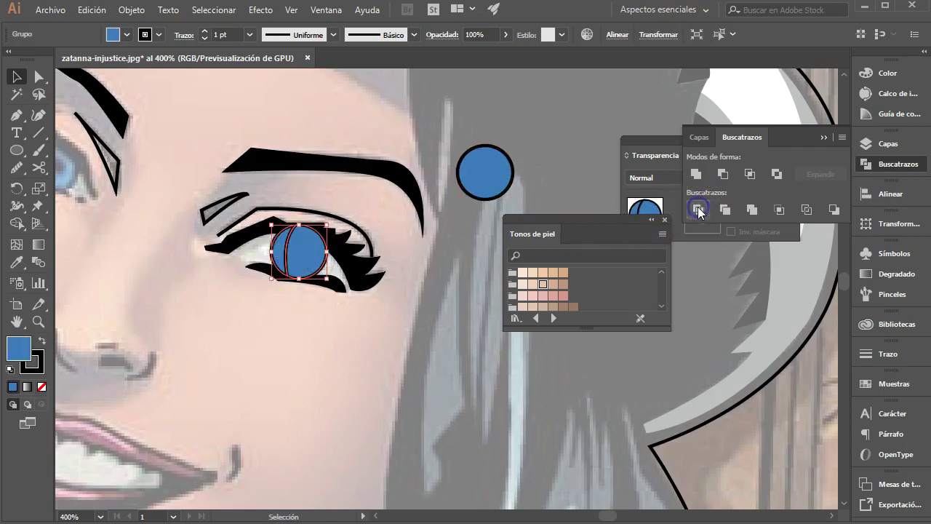
left_click(36, 370)
left_click(42, 386)
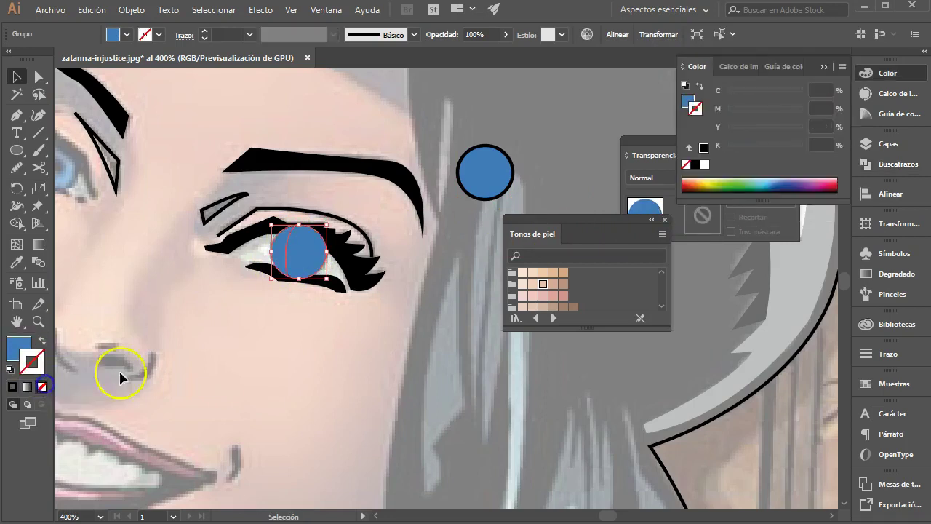
double_click(280, 251)
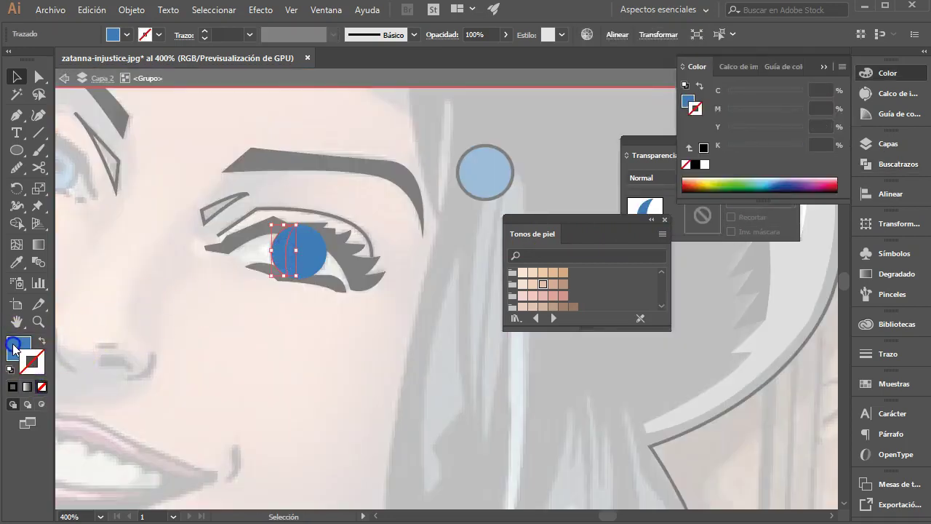
double_click(14, 342)
left_click(327, 347)
key("Return")
- Send the iris group to the back, behind the black eye outline
double_click(282, 314)
left_click(346, 251)
left_click(306, 271)
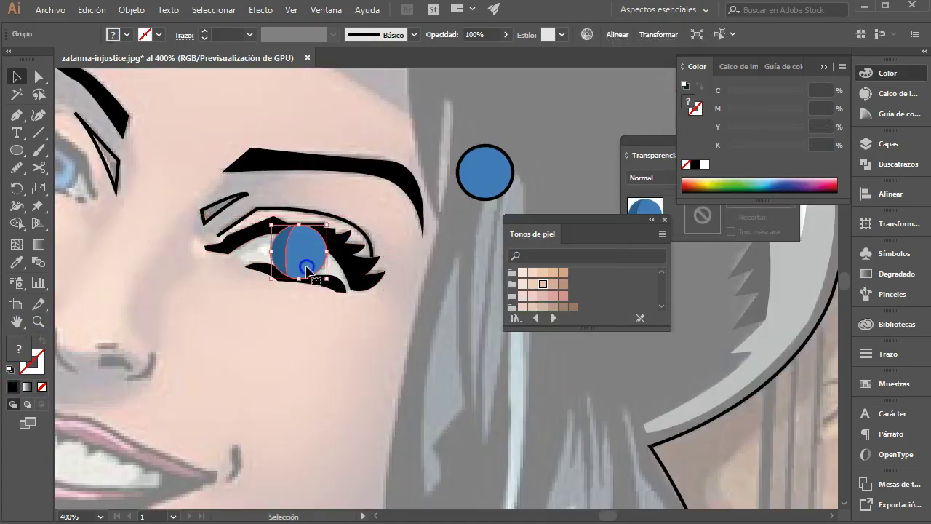
right_click(295, 260)
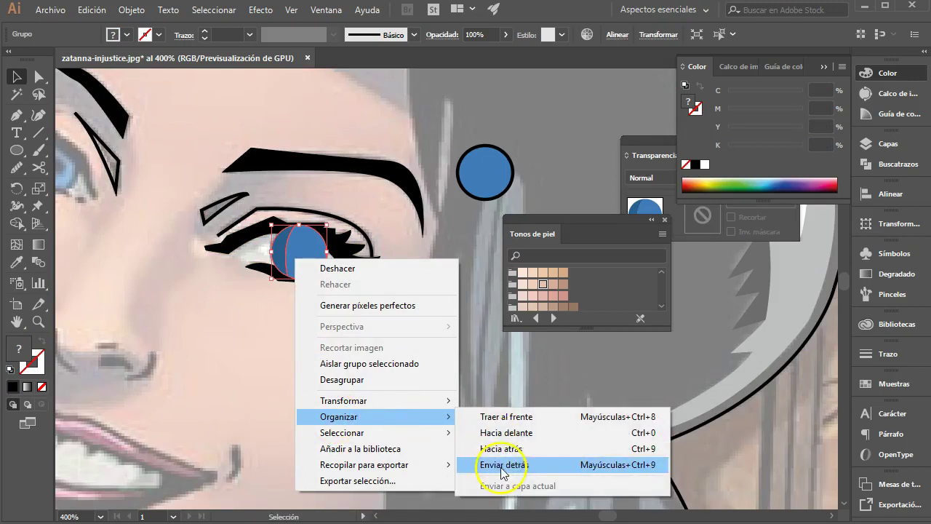
left_click(500, 464)
left_click(320, 386)
- Set the spare blue circle's fill to None and place it as an outline ring on the iris
left_click(497, 178)
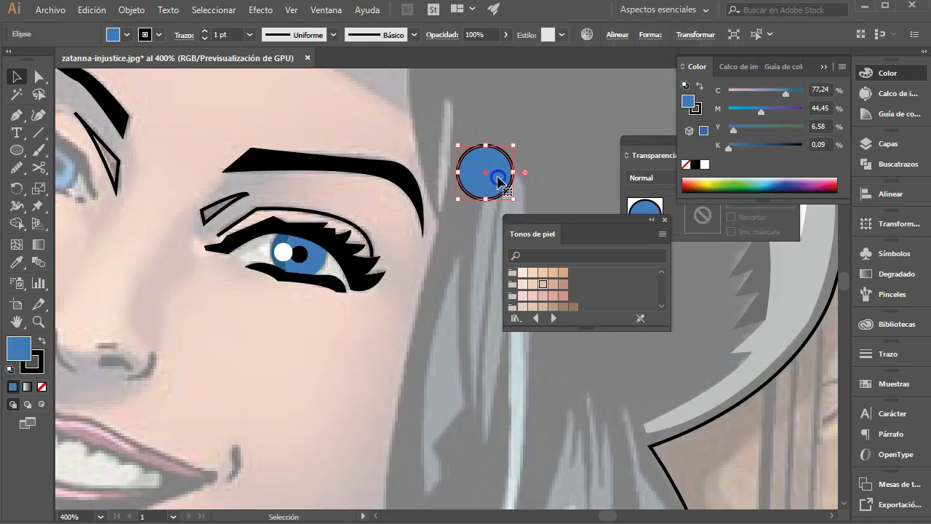
left_click(43, 386)
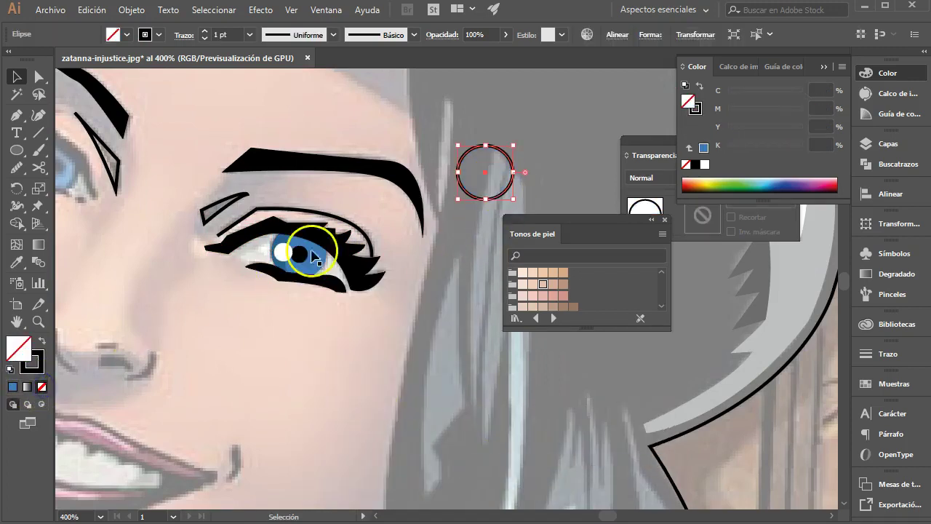
left_click_drag(463, 200, 284, 281)
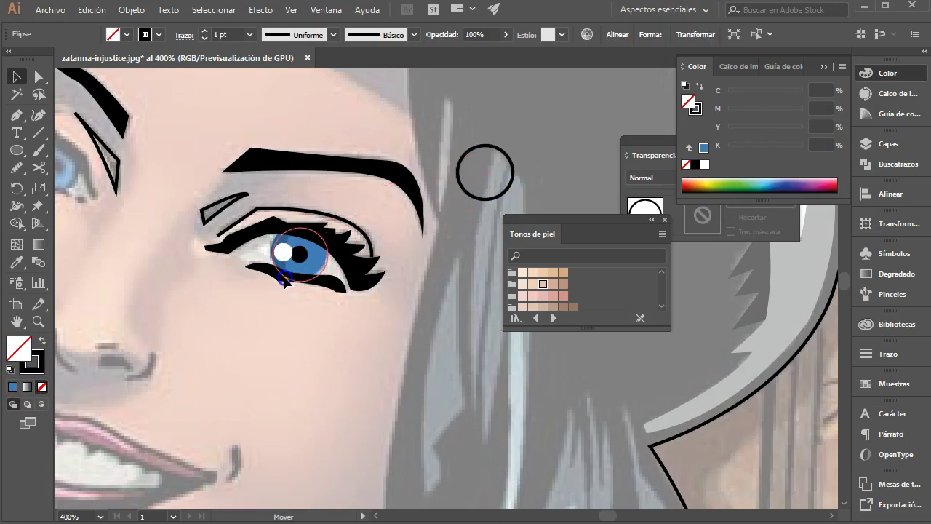
left_click(286, 317)
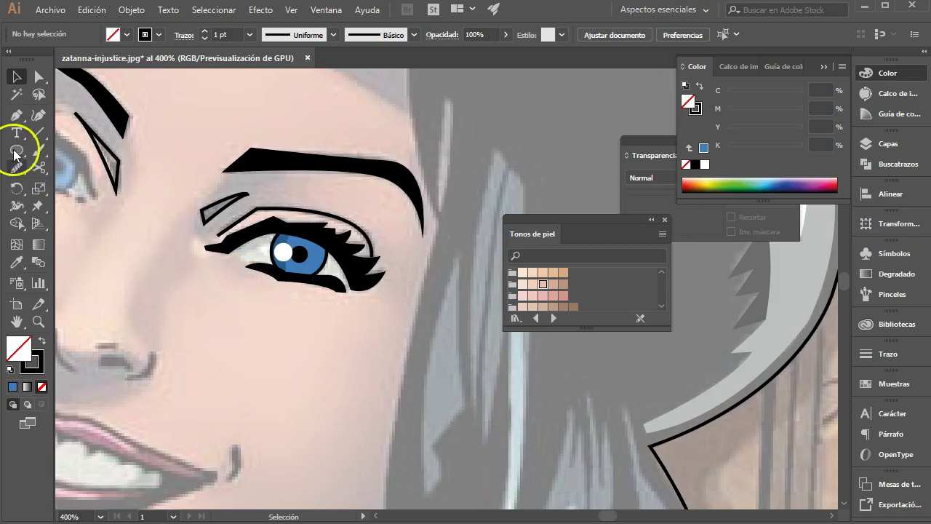
- Trace a closed pen outline around the eye opening along the lower and upper lids
left_click(16, 115)
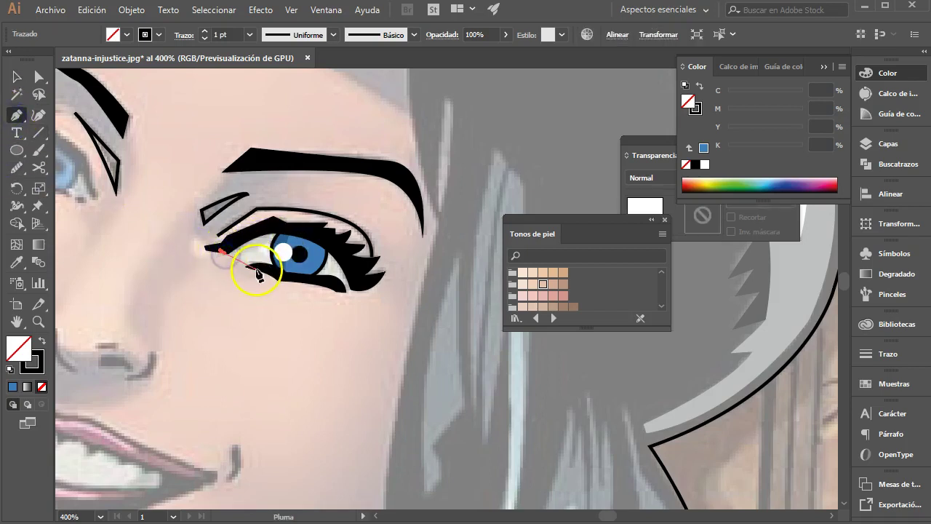
left_click(256, 269)
left_click_drag(333, 285, 342, 292)
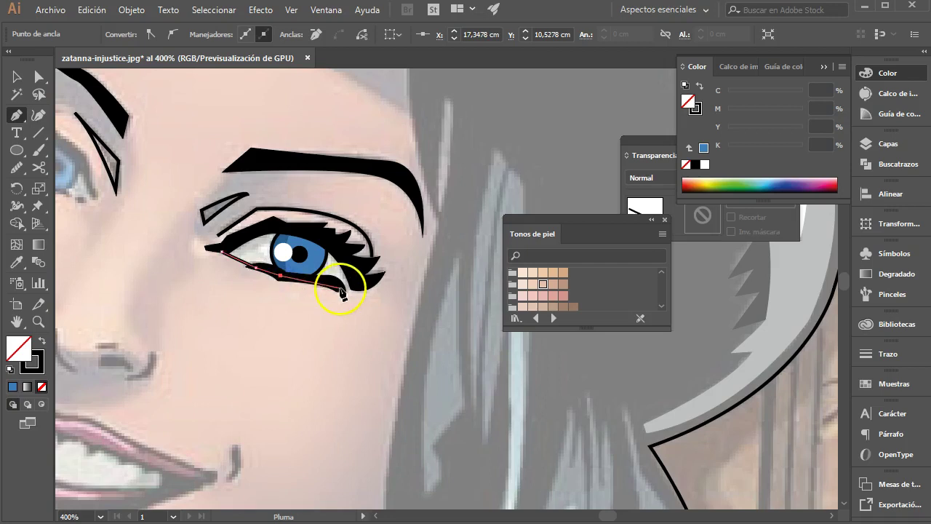
left_click(357, 289)
left_click(336, 248)
left_click(285, 230)
left_click(255, 238)
left_click(222, 251)
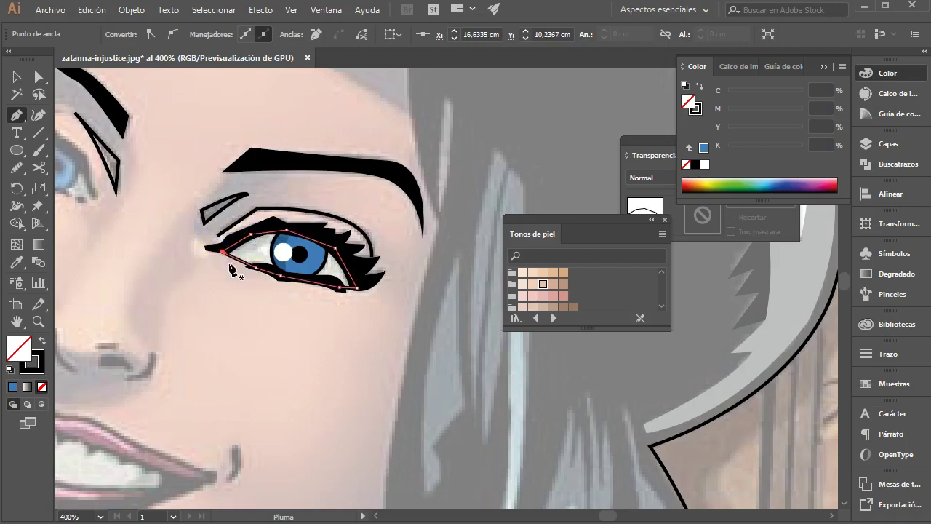
- Draw a curved upper-lid line from inner to outer corner and select it with the black eye shape
left_click_drag(229, 263, 301, 250)
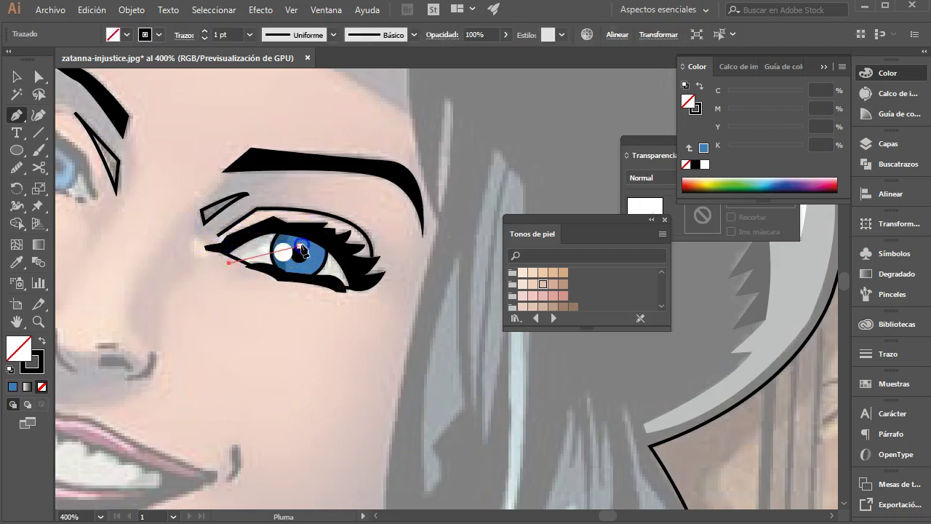
left_click_drag(336, 259, 347, 275)
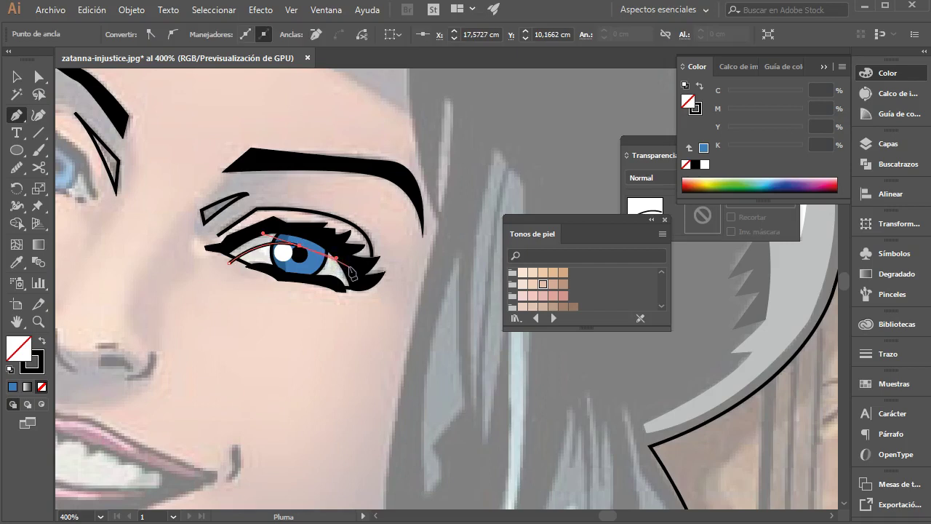
left_click(385, 271)
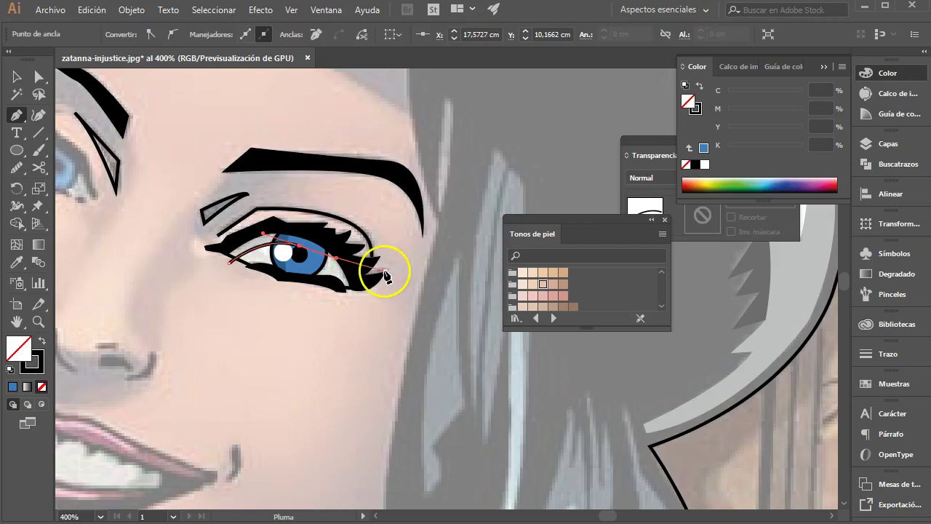
left_click(16, 76)
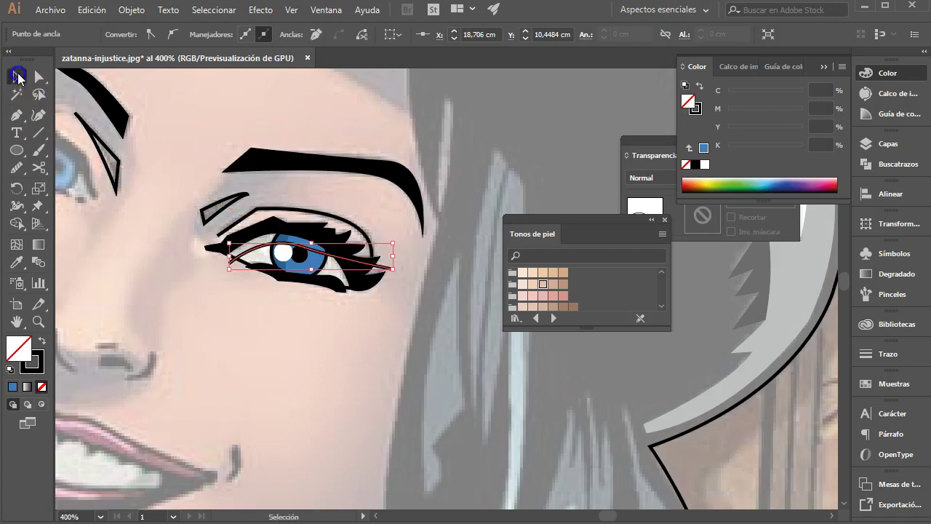
left_click(245, 268, "shift")
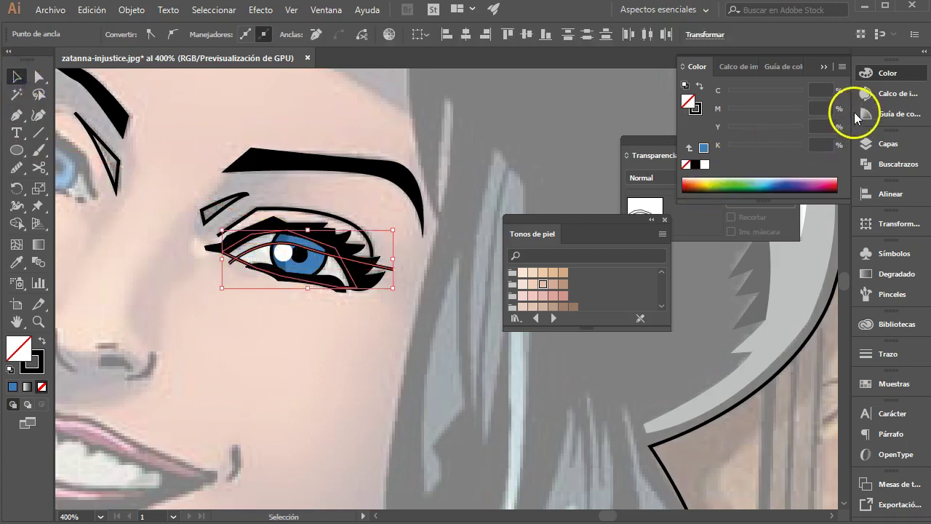
left_click(867, 163)
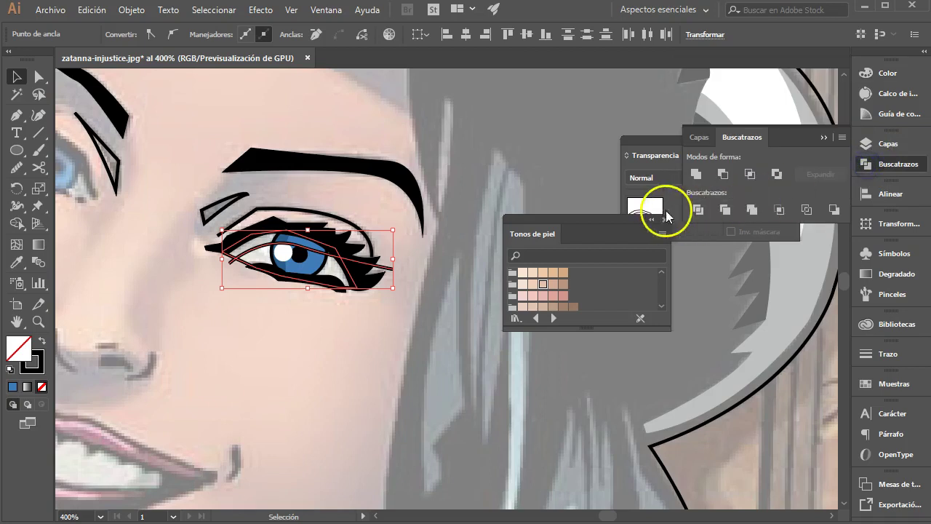
- Divide the eye shapes into pieces, remove their outlines, and fill the eye area white
left_click(697, 210)
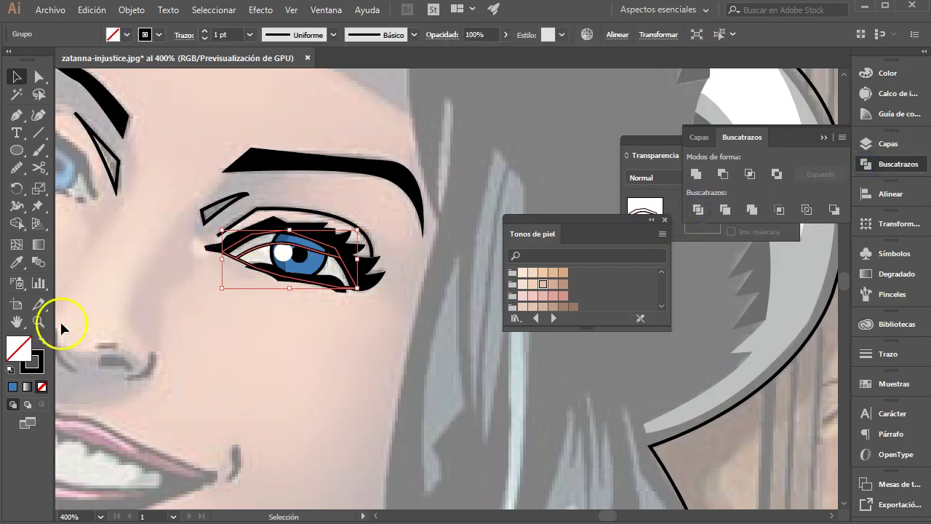
left_click(37, 359)
left_click(43, 386)
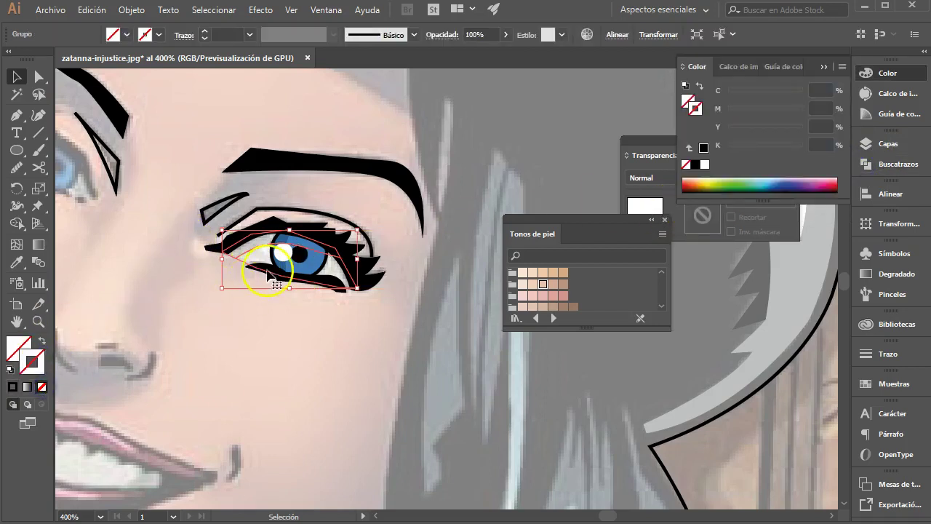
double_click(243, 268)
left_click(637, 153)
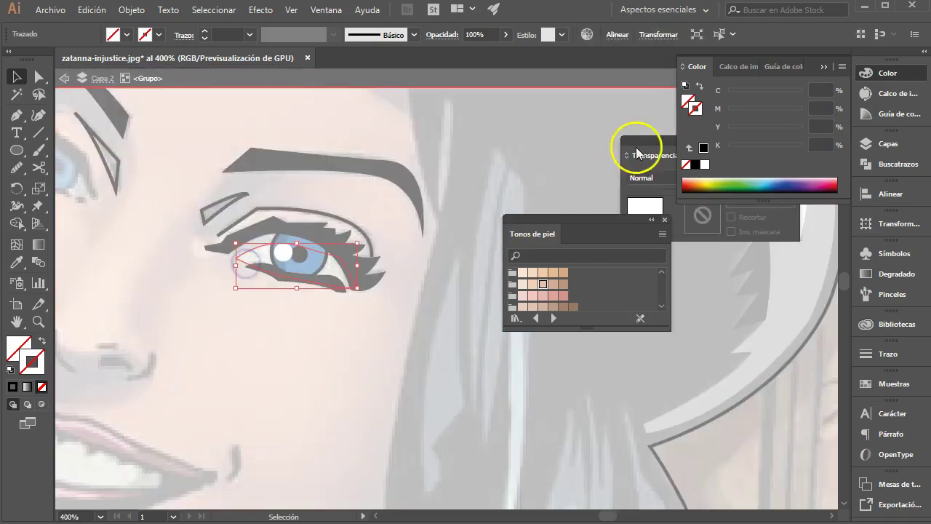
left_click(702, 163)
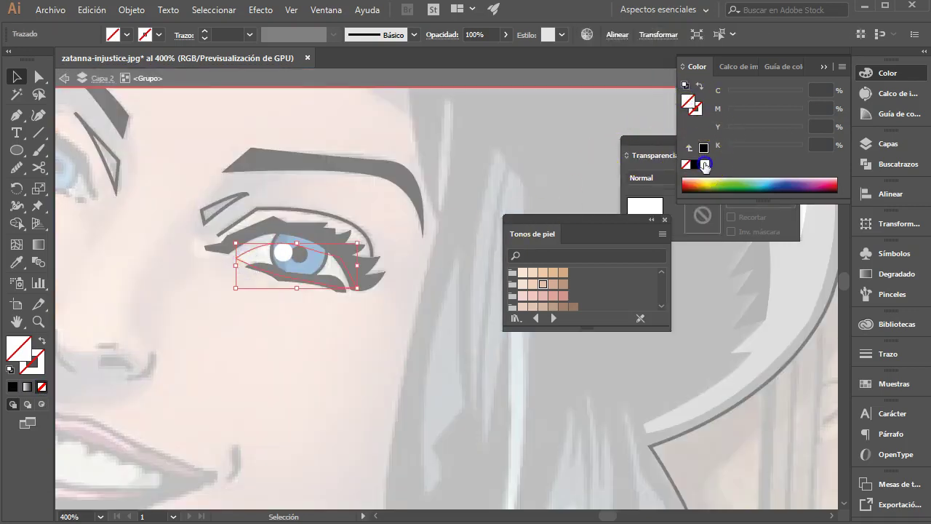
left_click(704, 165)
left_click(301, 329)
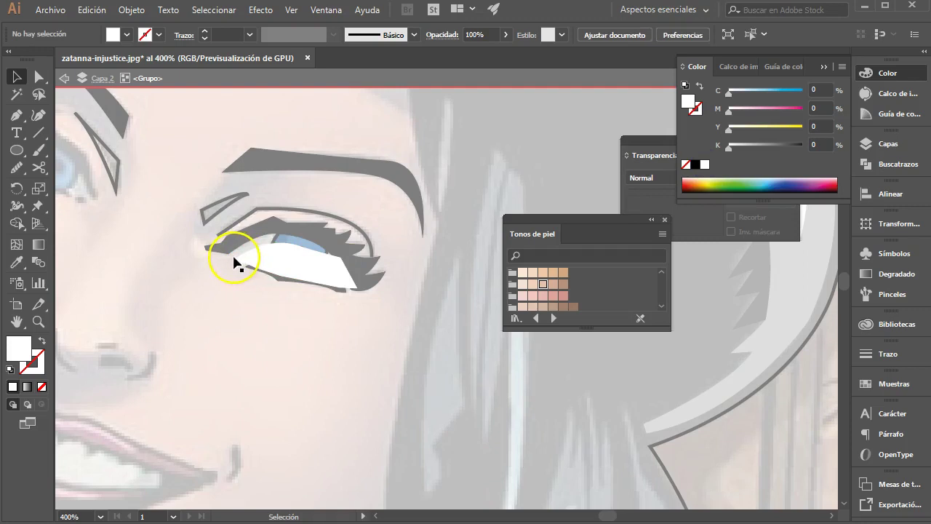
- Change the eye-white fill to light grey #c1c1c1
left_click(235, 262)
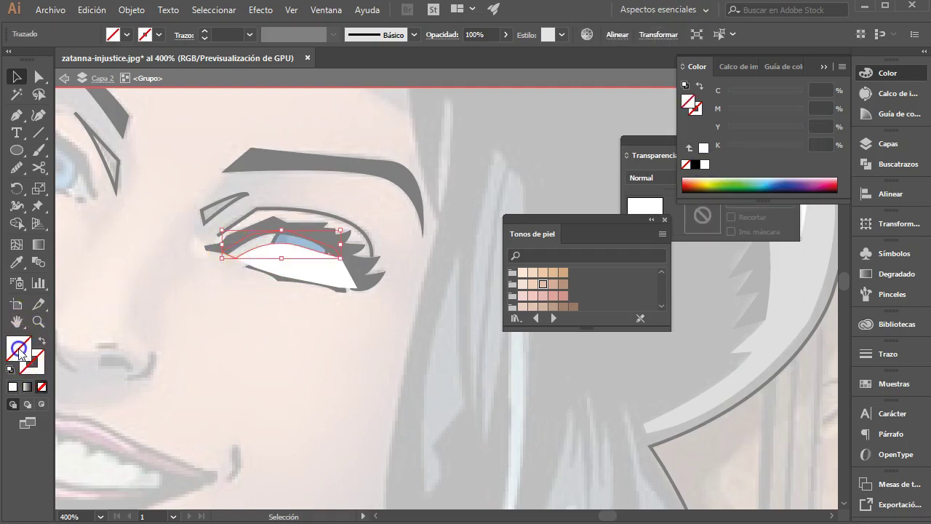
double_click(20, 352)
left_click(198, 294)
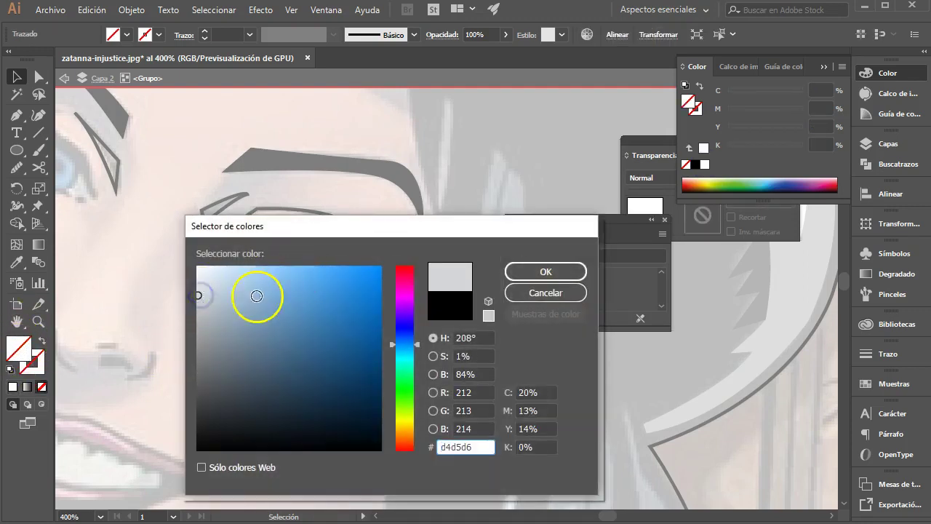
left_click(196, 309)
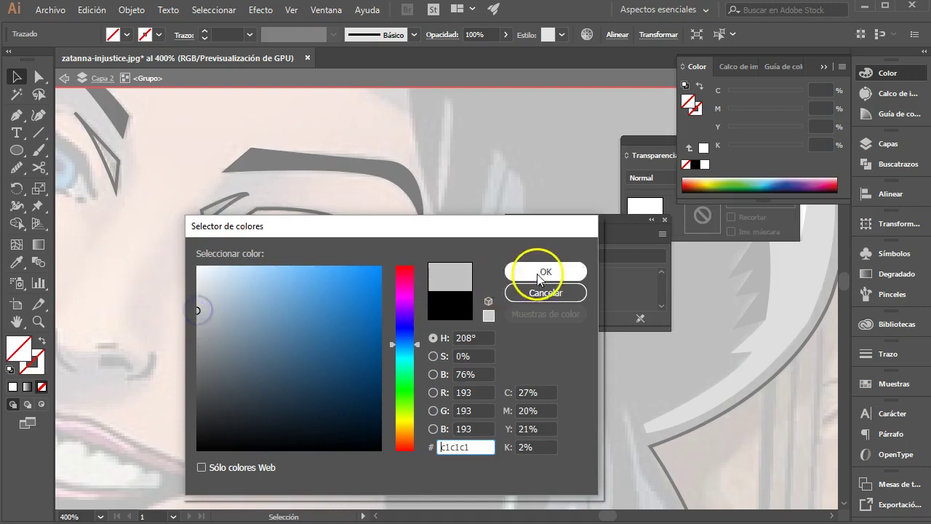
left_click(538, 270)
- Send the eye white behind the iris, then select the whole eye and eyebrow
double_click(284, 329)
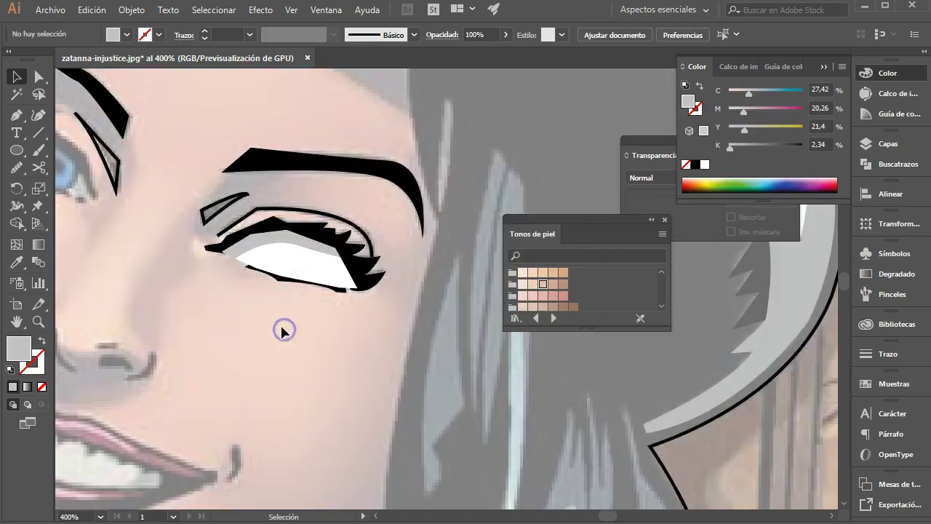
right_click(274, 252)
left_click(474, 453)
key("ctrl+shift+a")
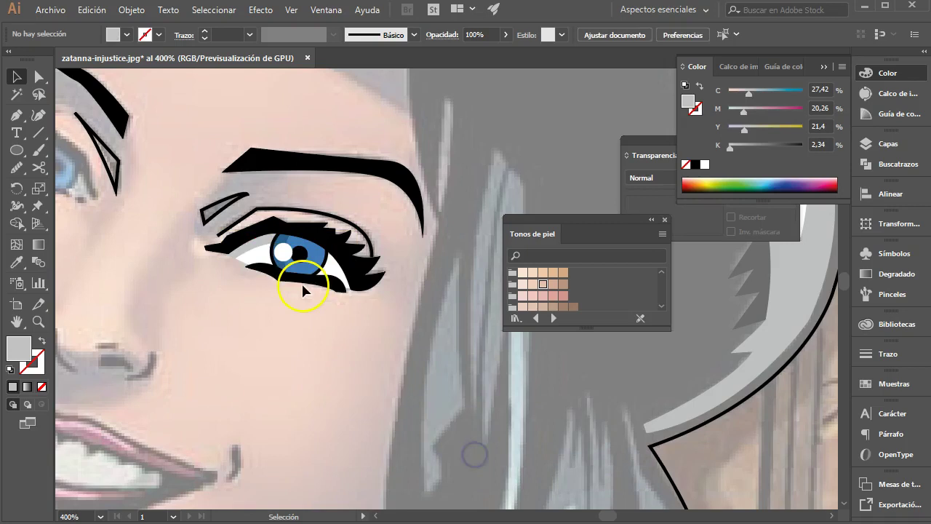
left_click_drag(195, 125, 401, 316)
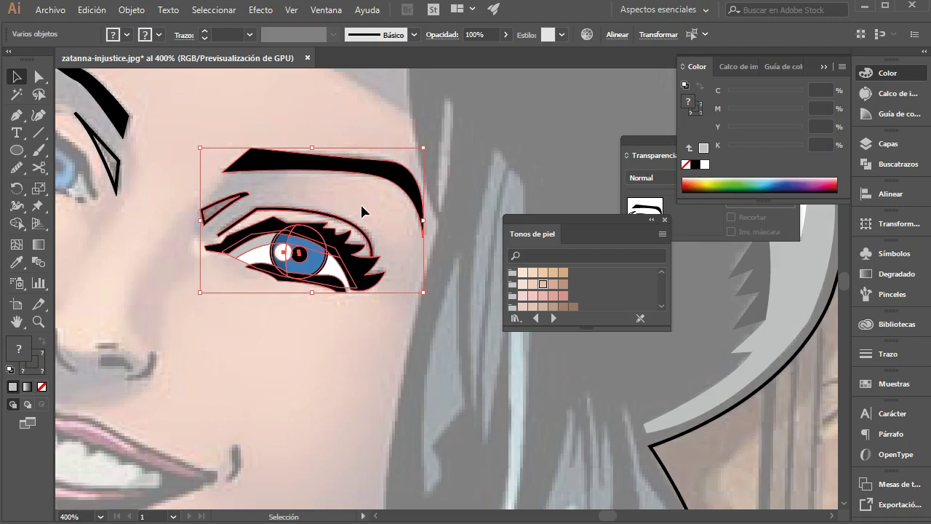
- Deselect the eye artwork and zoom out to bring the whole face into view
key("a")
key("v")
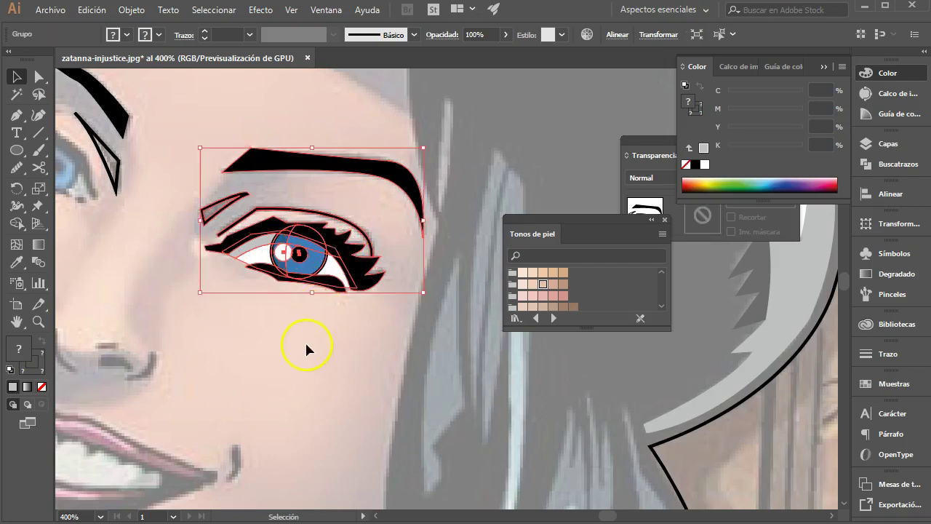
left_click(306, 345)
left_click(38, 322)
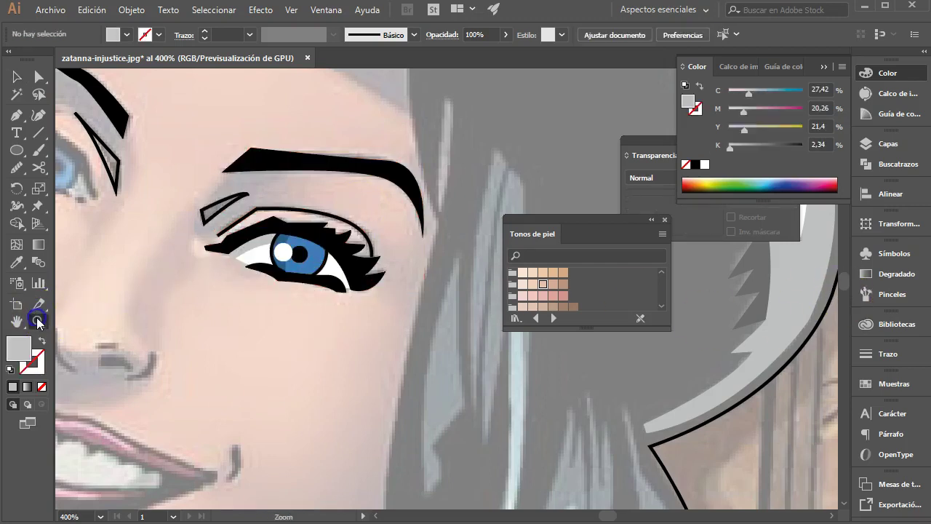
left_click(387, 296, "alt")
left_click(371, 306, "alt")
left_click(393, 301, "alt")
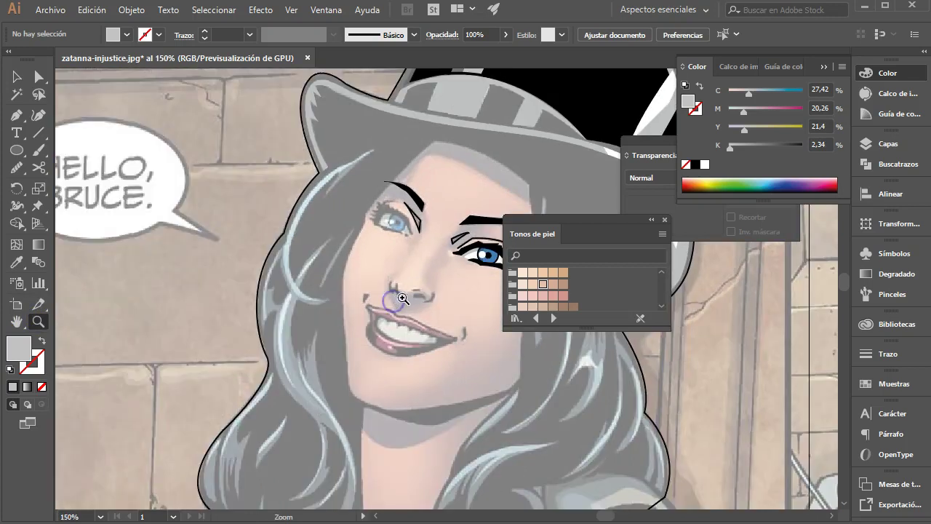
left_click_drag(393, 302, 313, 267)
- Lock the shadows layer, show the flat skin shapes, and fill the hair outline black
left_click(16, 76)
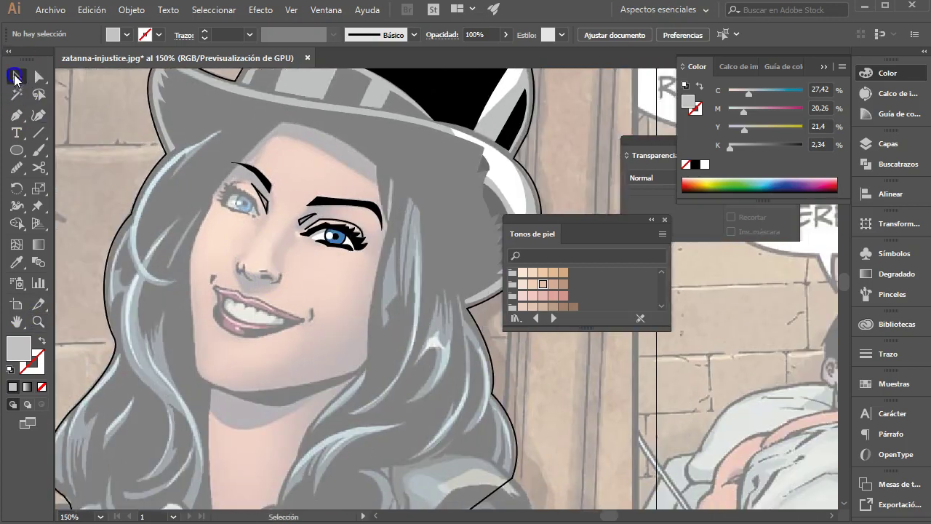
left_click(887, 143)
left_click(710, 169)
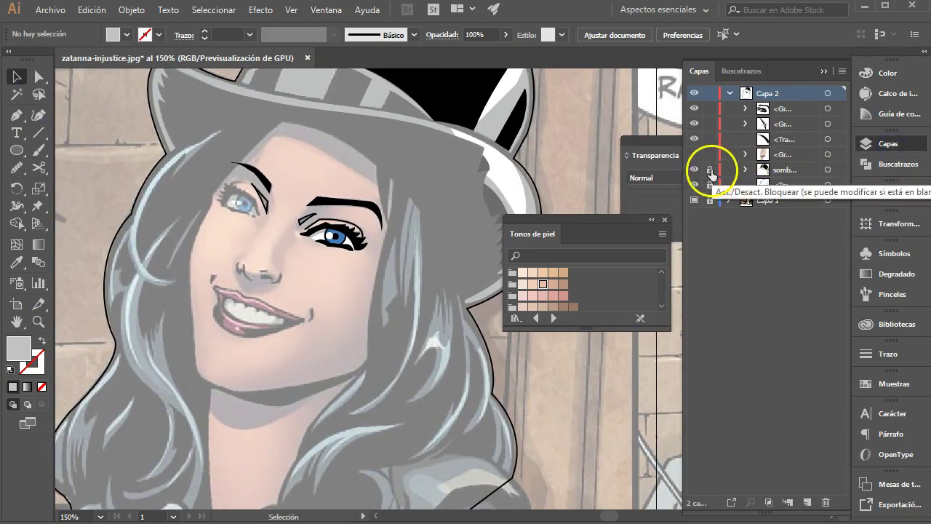
left_click(694, 154)
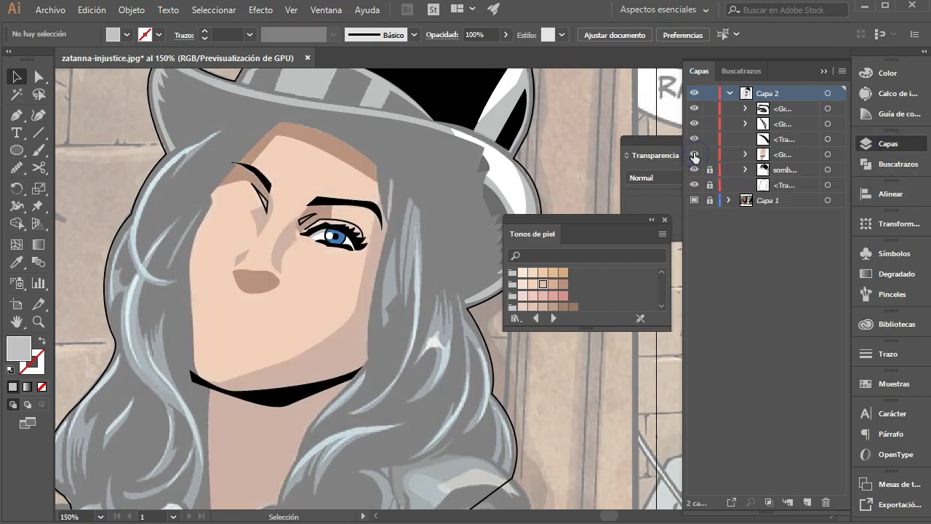
left_click(710, 185)
left_click(41, 340)
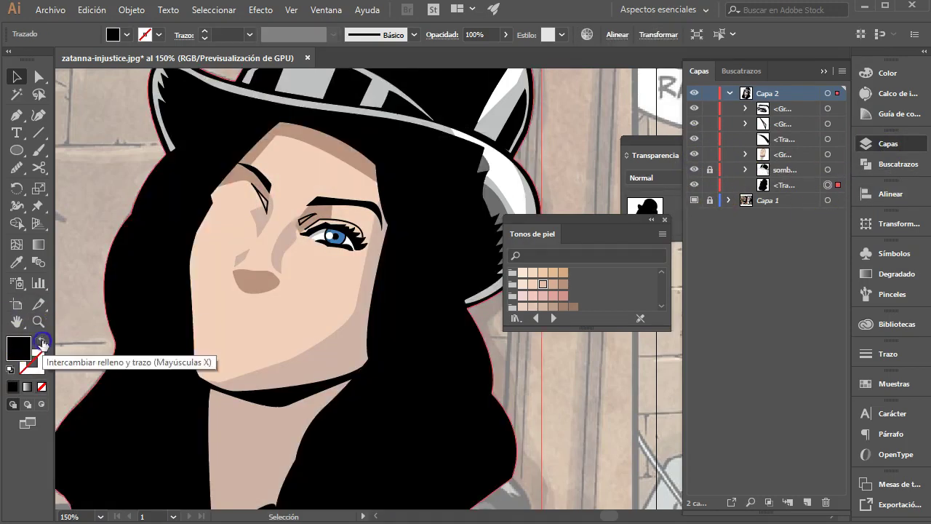
- Hide the skin shapes again and remove the black fill from the hair outline
left_click(406, 296, "alt")
left_click_drag(405, 297, 298, 283)
double_click(289, 232)
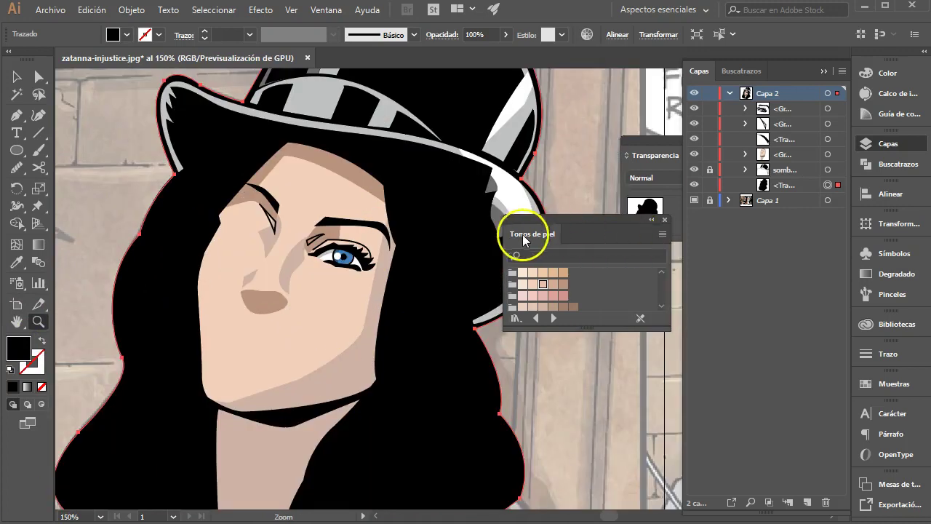
left_click(694, 154)
left_click(694, 154)
left_click(694, 155)
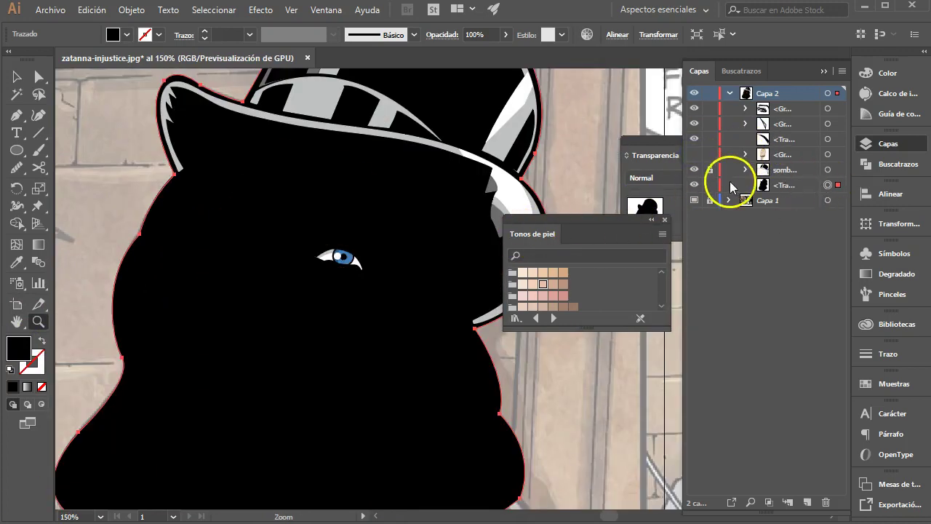
left_click(41, 340)
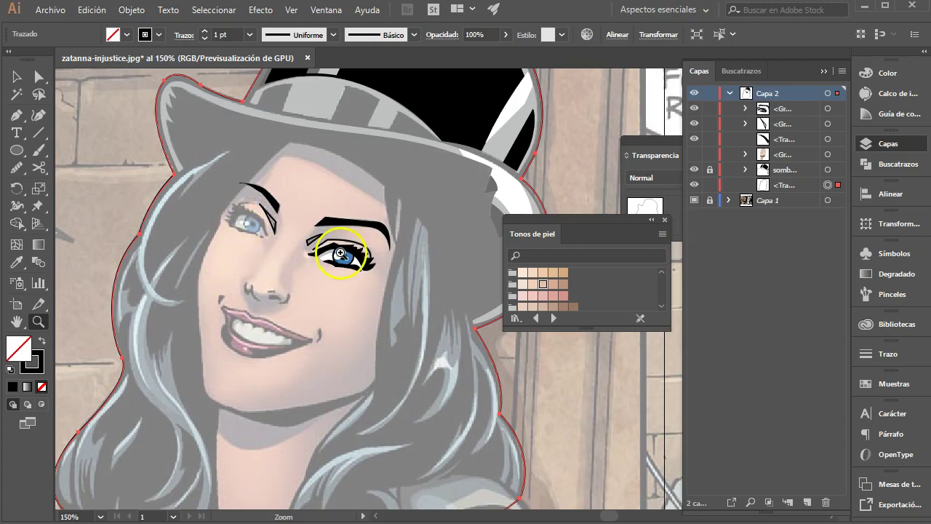
- Trace the left eye's jagged lashes and lower lid as a closed, solid-black pen shape
left_click(282, 224)
key("p")
mouse_move(197, 182)
left_mouse_down()
mouse_move(226, 185)
mouse_move(169, 216)
left_mouse_up()
left_click(206, 194)
left_click(218, 197)
left_click(226, 185)
left_click(251, 248)
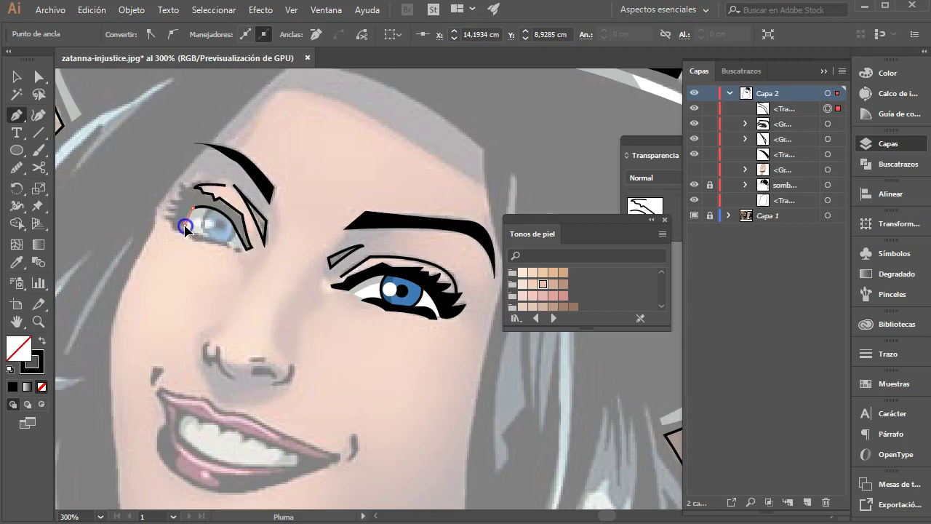
left_click(185, 231)
left_click_drag(181, 233, 233, 255)
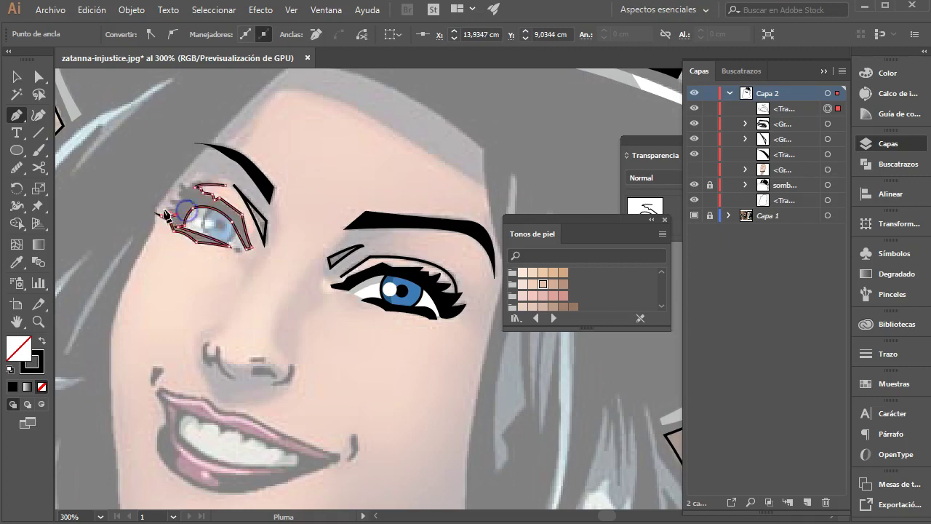
left_click(187, 188)
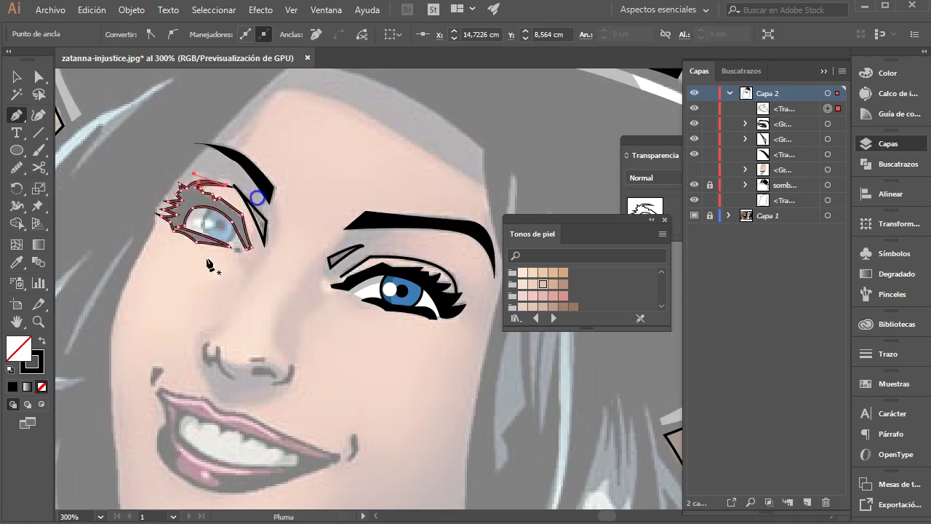
key("shift+x")
- Draw a small white highlight circle in the second eye and drag a copy upward
key("l")
left_click_drag(225, 230, 200, 217)
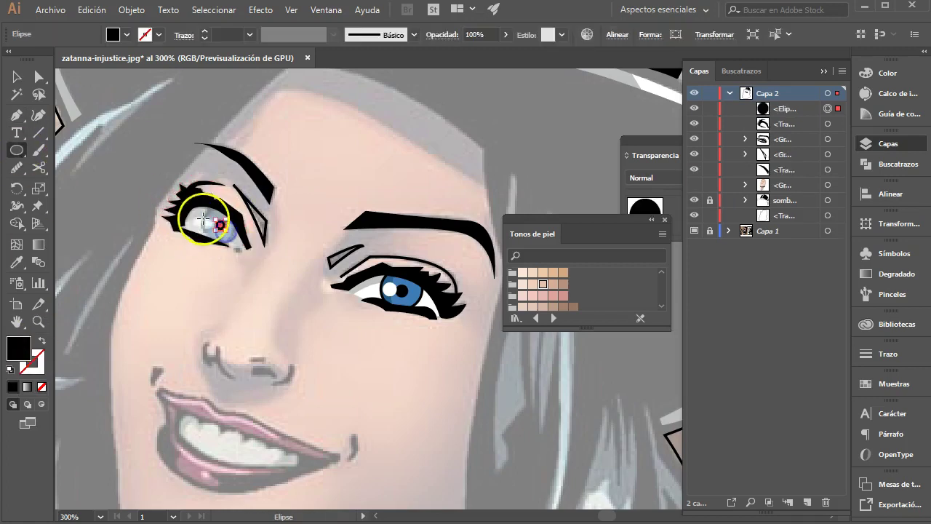
left_click(35, 367)
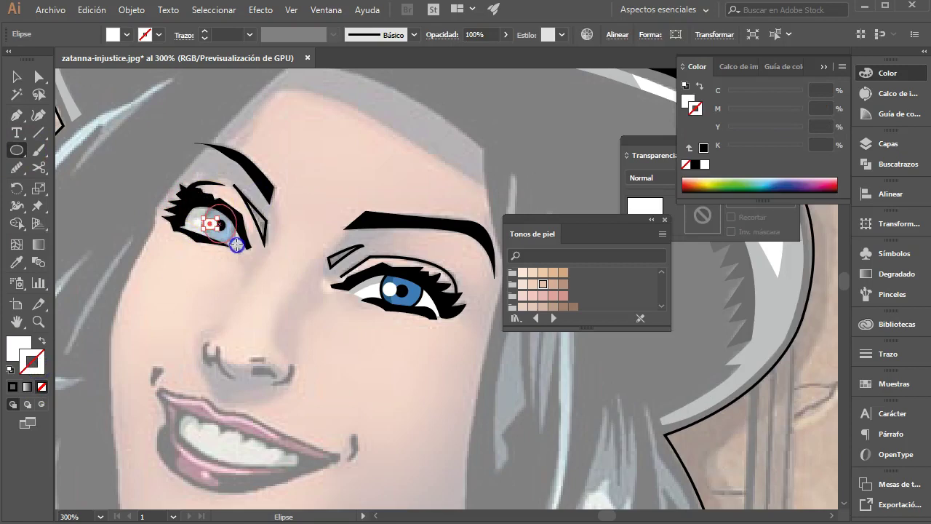
key("shift+x")
key("v")
left_click(218, 108)
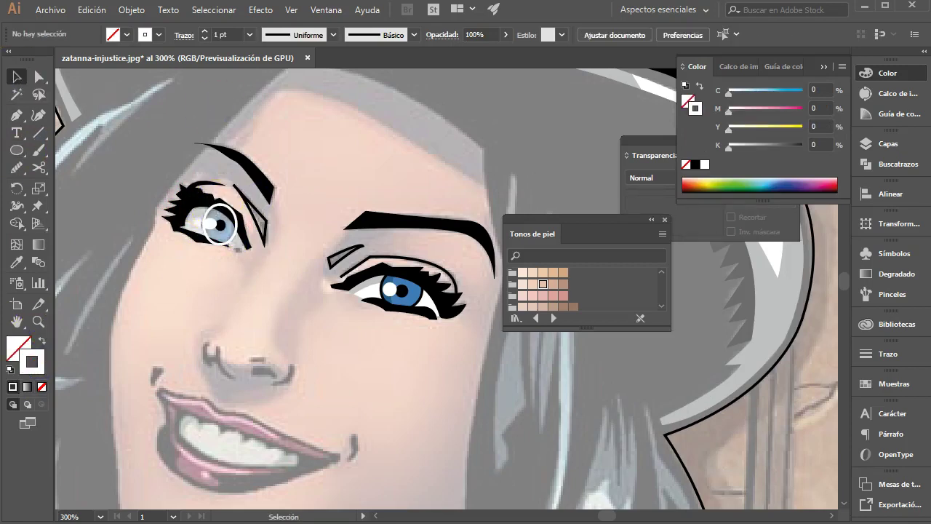
left_click(201, 249)
left_click(16, 75)
left_click(300, 195)
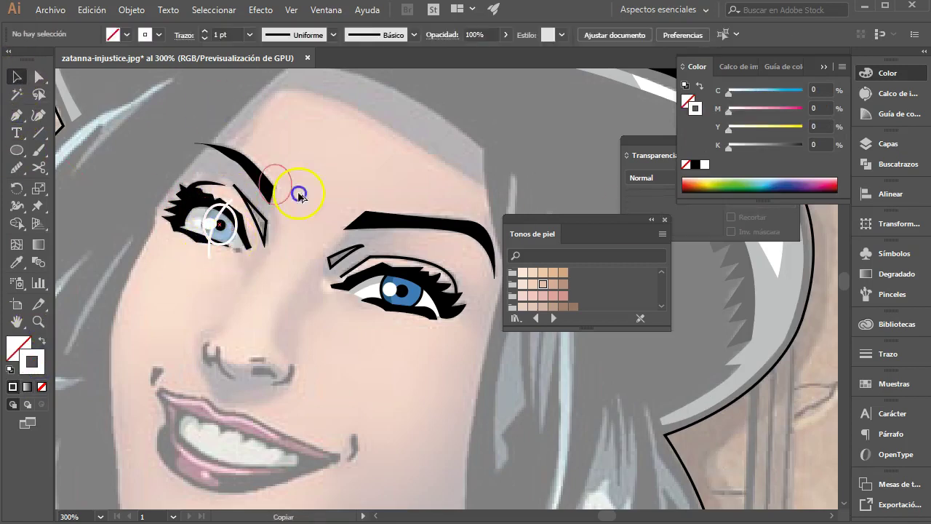
left_click_drag(300, 195, 349, 174)
- Sample blue onto the iris inside the eye group, then undo the colour sampling
left_click(899, 164)
double_click(219, 209)
key("i")
left_click(411, 293)
left_click(210, 214)
left_click(385, 279)
left_click(16, 75)
key("Escape")
right_click(222, 230)
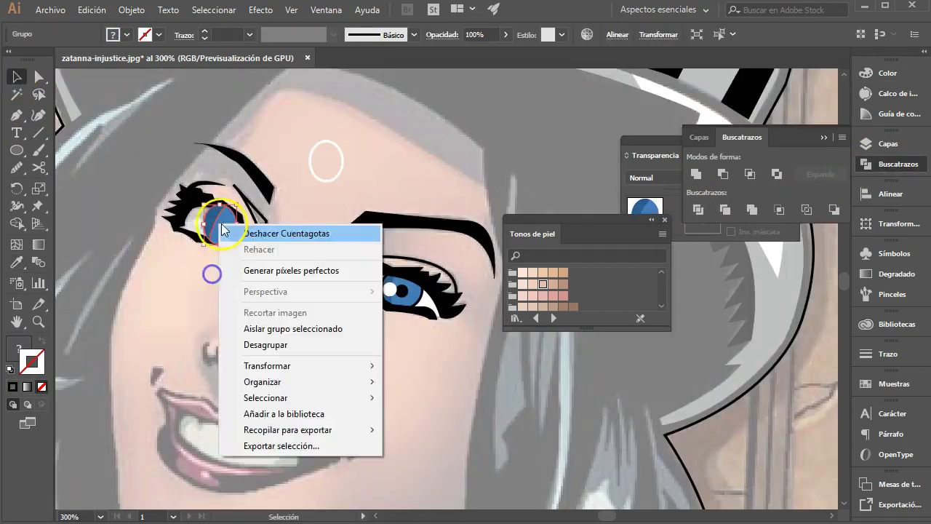
left_click(248, 233)
- Delete the stray copied circle near the brow
left_click(328, 181)
left_click(204, 119)
right_click(234, 237)
left_click(293, 142)
left_click(120, 216)
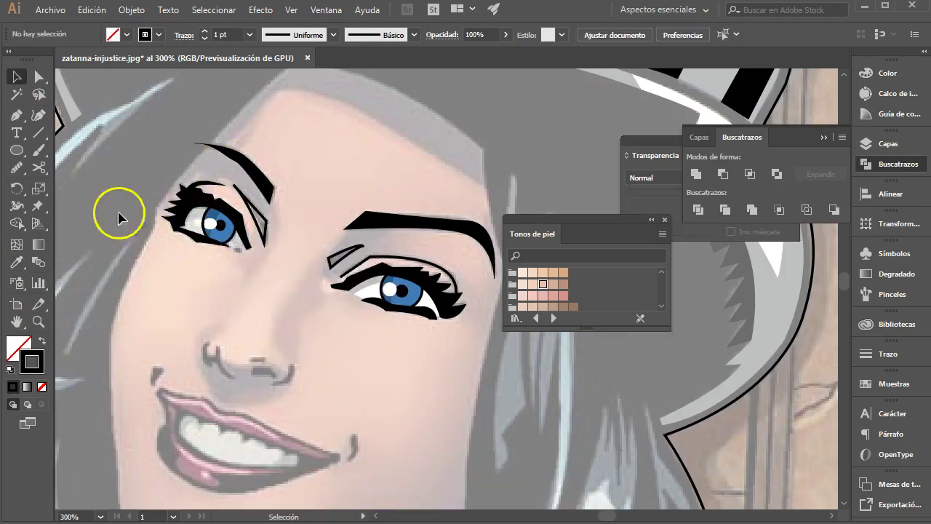
- Pen a closed eye path along the upper and lower lids, shown as an outline
left_click(15, 116)
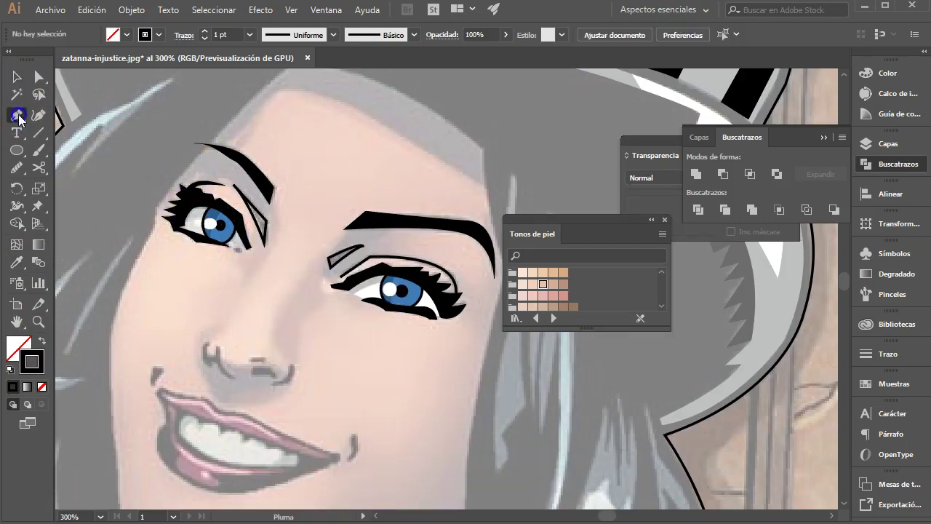
left_click(242, 251)
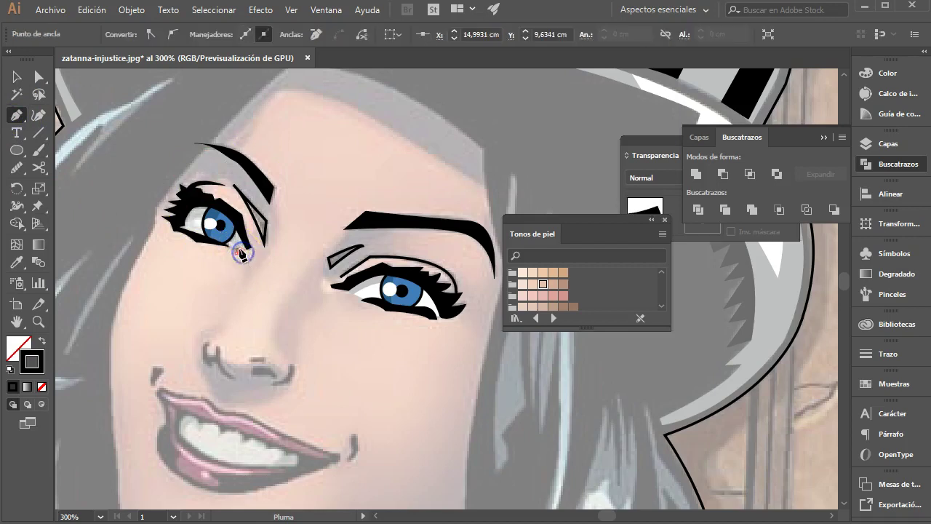
key("shift+x")
left_click(179, 219)
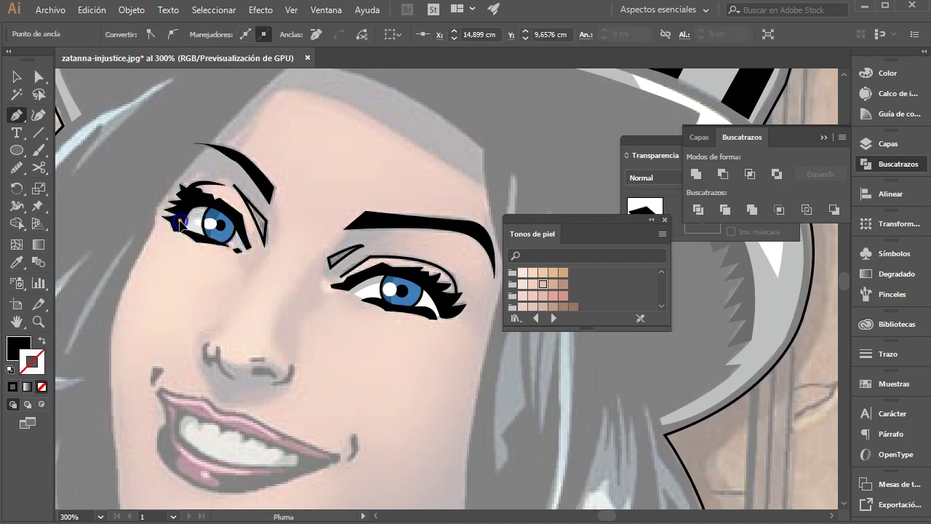
left_click(189, 201)
left_click(217, 206)
left_click(241, 227)
left_click(209, 240)
left_click(191, 234)
left_click(180, 220)
key("shift+x")
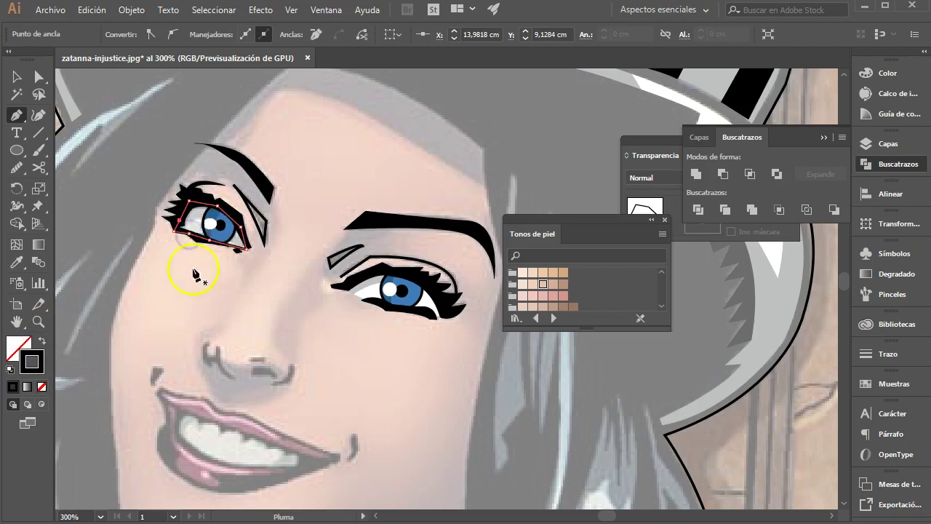
left_click(194, 214, "ctrl")
- Draw the eye-white shape and send it behind the iris
left_click(209, 222)
left_click(208, 254)
left_click(208, 212)
left_click(209, 232, "ctrl")
right_click(207, 235)
left_click(407, 430)
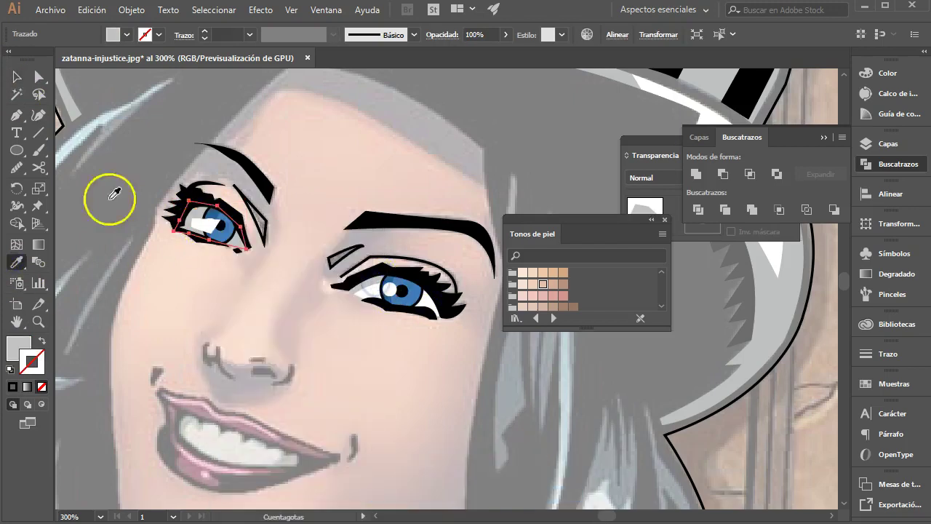
- Review the Capa 2 sublayers and show the face skin group
left_click(888, 144)
left_click(277, 324)
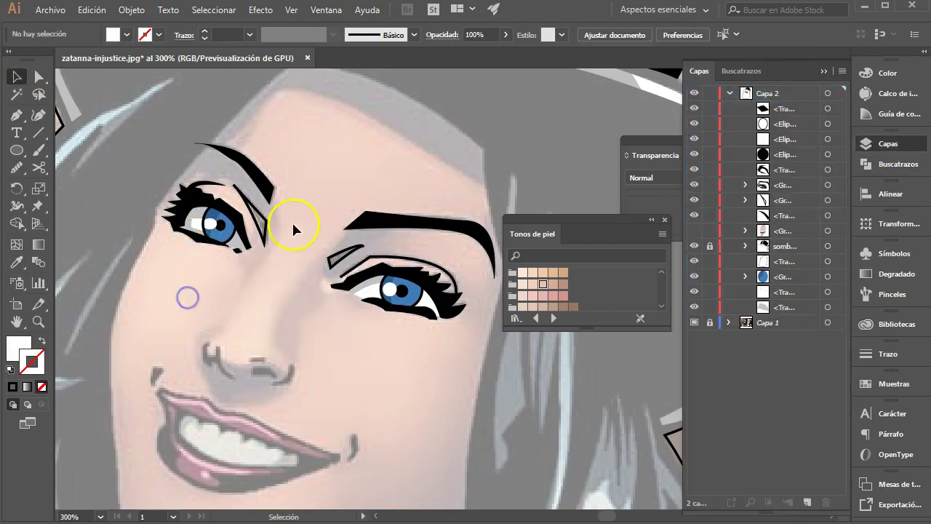
scroll(286, 231, "down", 2)
left_click(694, 231)
- Group the left eye's pieces with Ctrl+G and show the skin colour layer
left_click(694, 230)
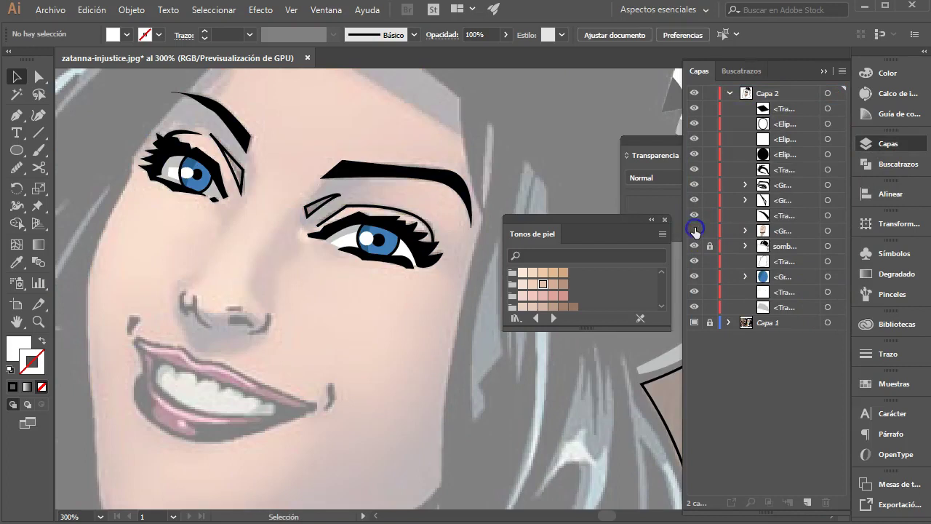
left_click_drag(276, 222, 277, 228)
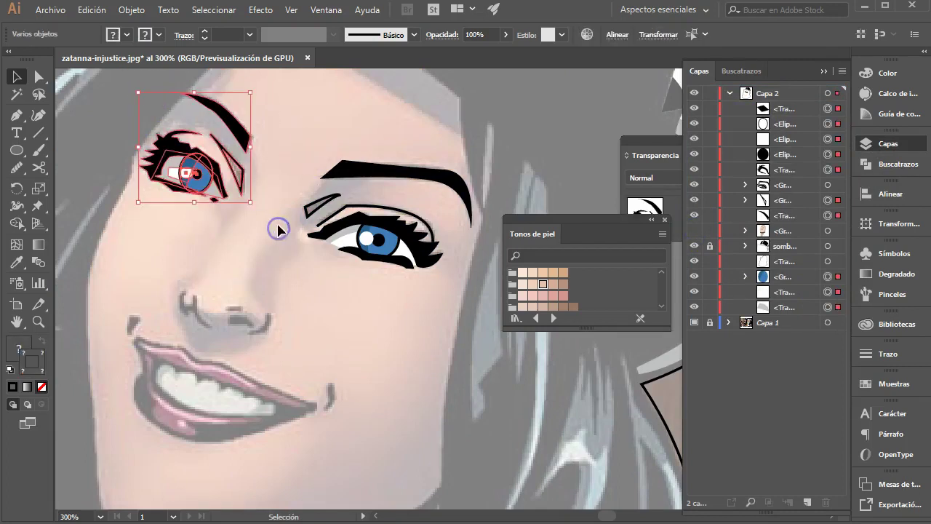
key("ctrl+g")
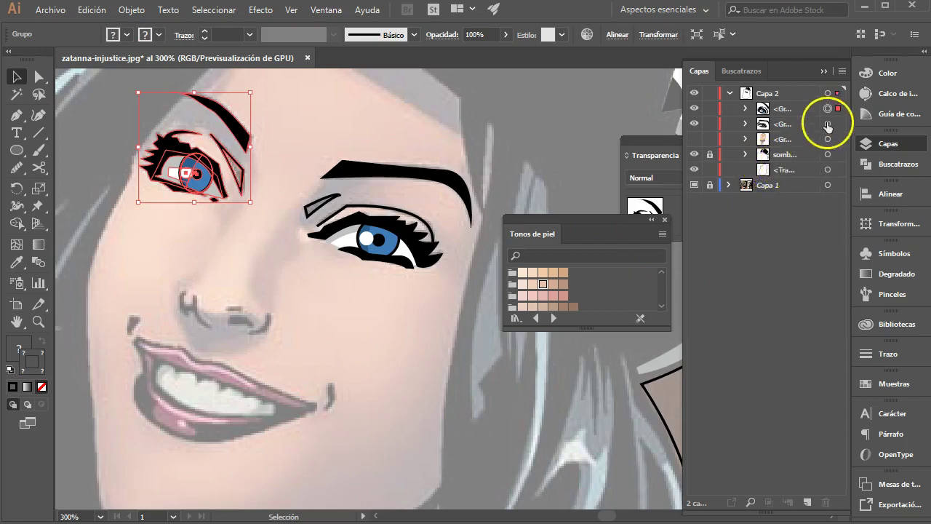
left_click(694, 139)
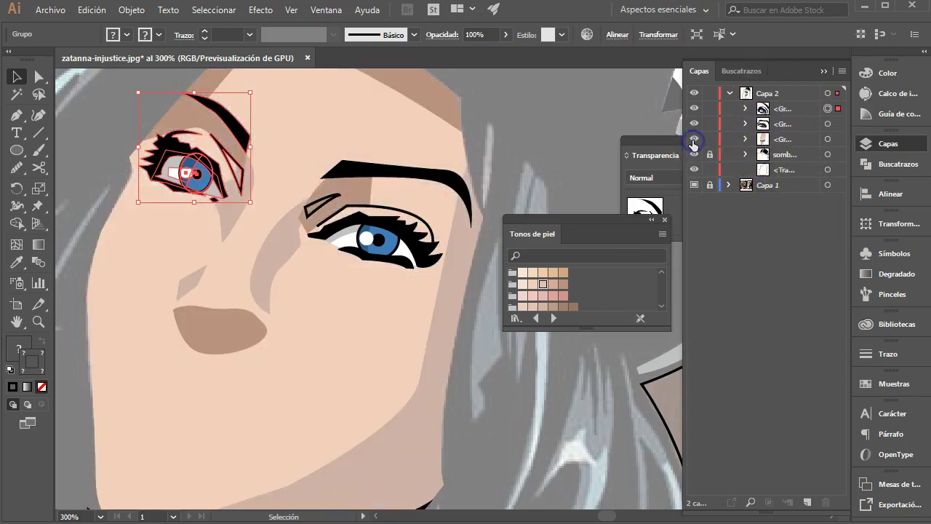
key("ctrl+shift+a")
- Fill the hair outline path with solid black
key("ctrl+minus")
key("ctrl+minus")
left_click_drag(315, 348, 257, 323)
left_click(828, 170)
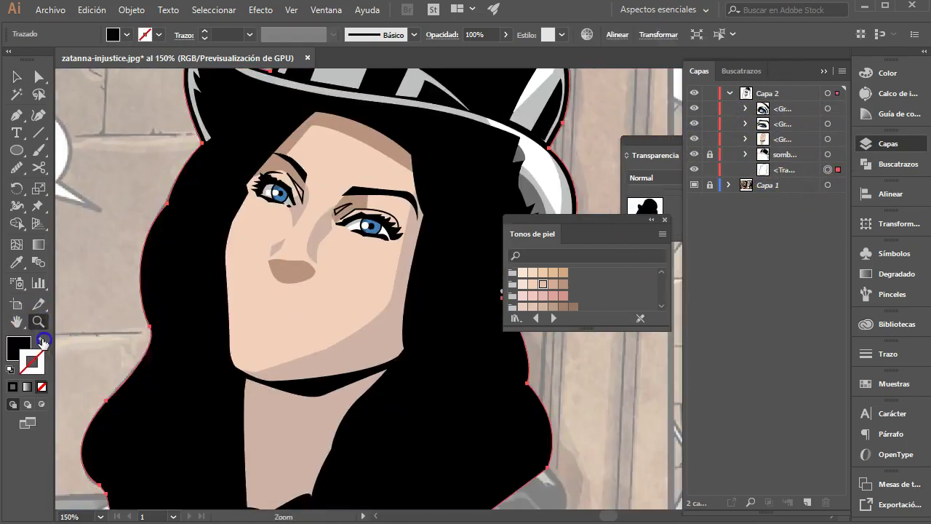
key("shift+x")
- Toggle the skin layer visibility and zoom in on the nose
left_click(694, 139)
left_click(694, 108)
left_click(694, 108)
left_click(694, 108)
left_click(694, 108)
mouse_move(294, 265)
left_mouse_down()
mouse_move(457, 307)
mouse_move(264, 245)
left_mouse_up()
left_click(457, 308)
- Pen the nostril and nose strokes and make them solid black fills
left_click(16, 115)
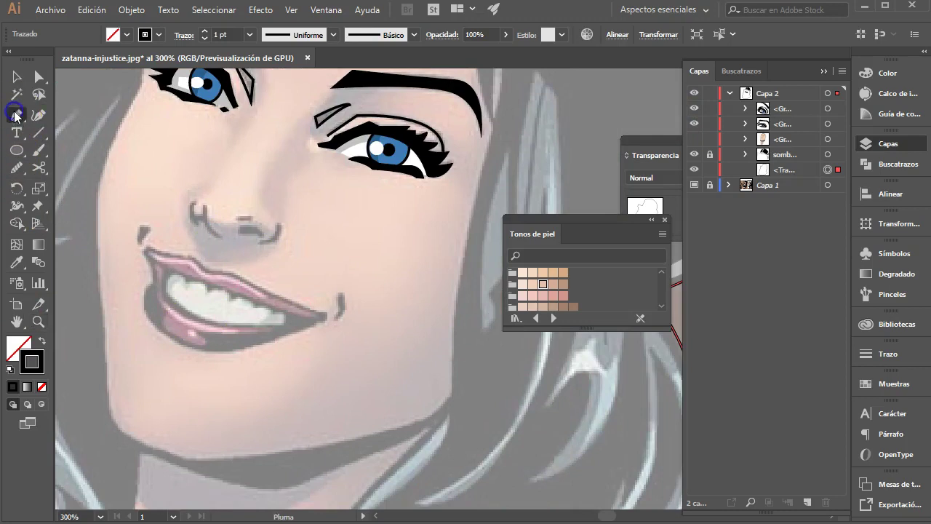
left_click(188, 202)
left_click(209, 237)
mouse_move(205, 206)
left_mouse_down()
mouse_move(211, 237)
mouse_move(261, 251)
mouse_move(237, 234)
left_mouse_up()
left_click(189, 216)
left_click(222, 237)
left_click(232, 218)
left_click(272, 202)
left_click(41, 335)
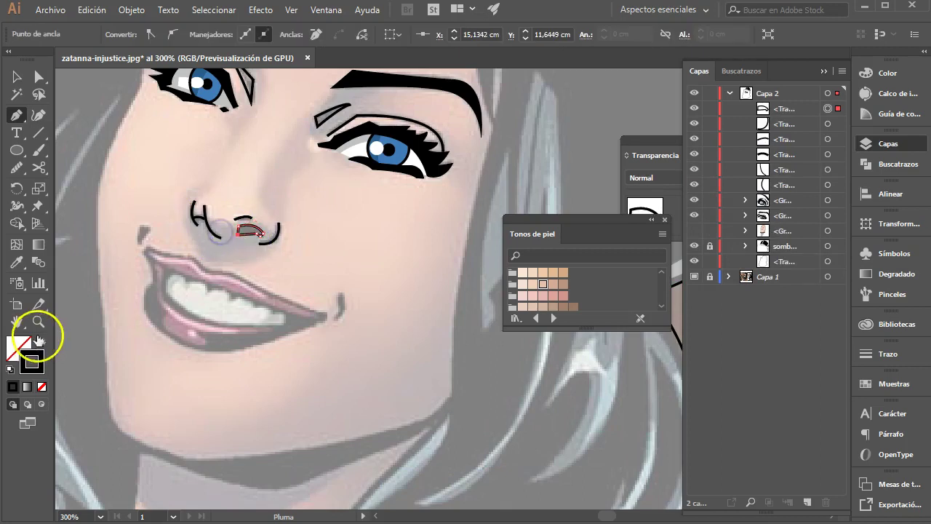
left_click(41, 341)
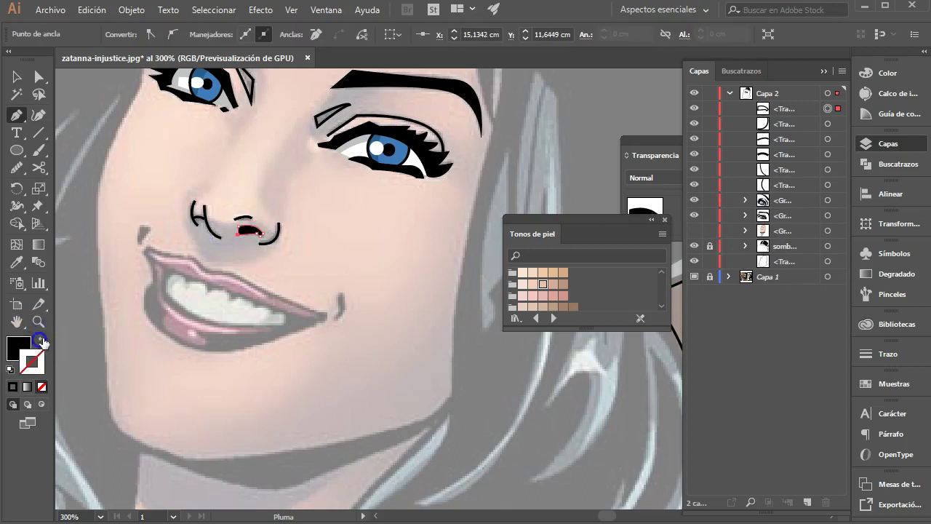
- Pen black marks at the left and right mouth corners, then zoom out
left_click(140, 246)
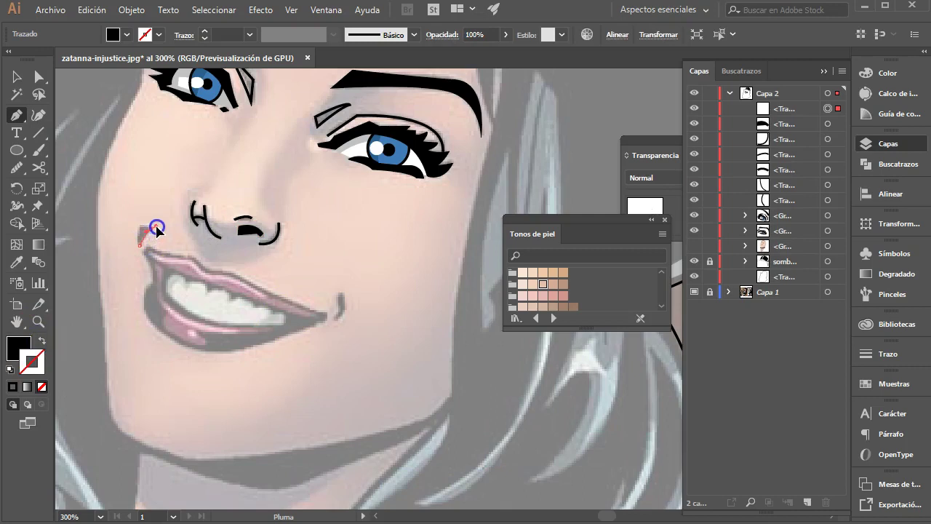
left_click(156, 227)
left_click(138, 228)
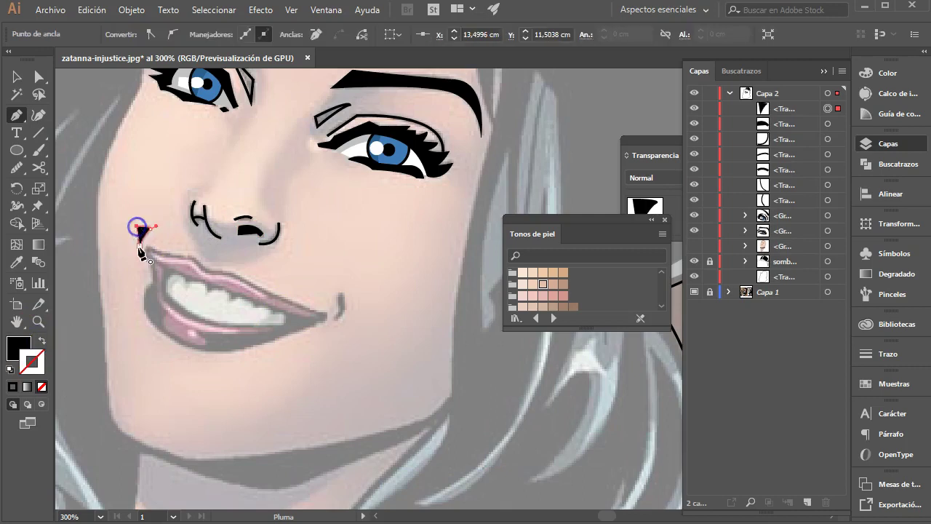
left_click(337, 294)
left_click(345, 294)
left_click(342, 309)
left_click(335, 321)
left_click(336, 294)
left_click(38, 321)
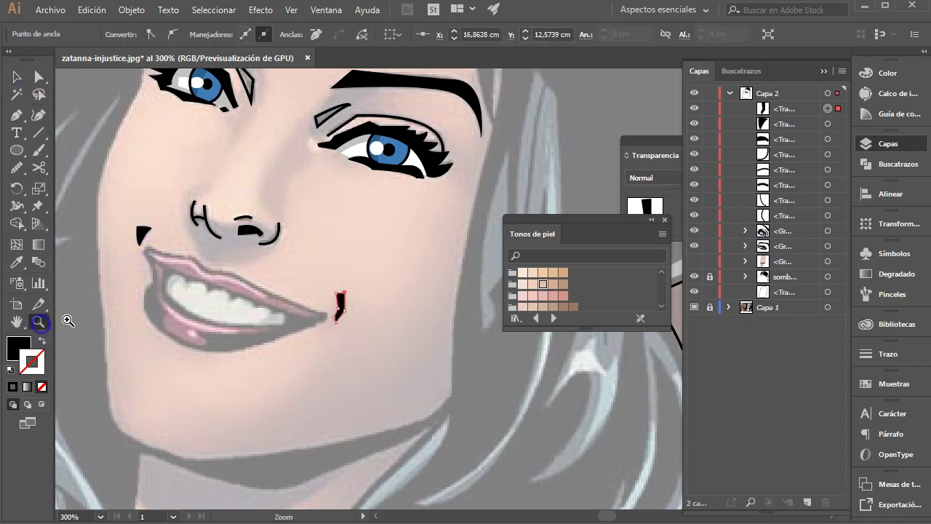
left_click(381, 270, "alt")
left_click(380, 270, "alt")
left_click(16, 76)
left_click(84, 102)
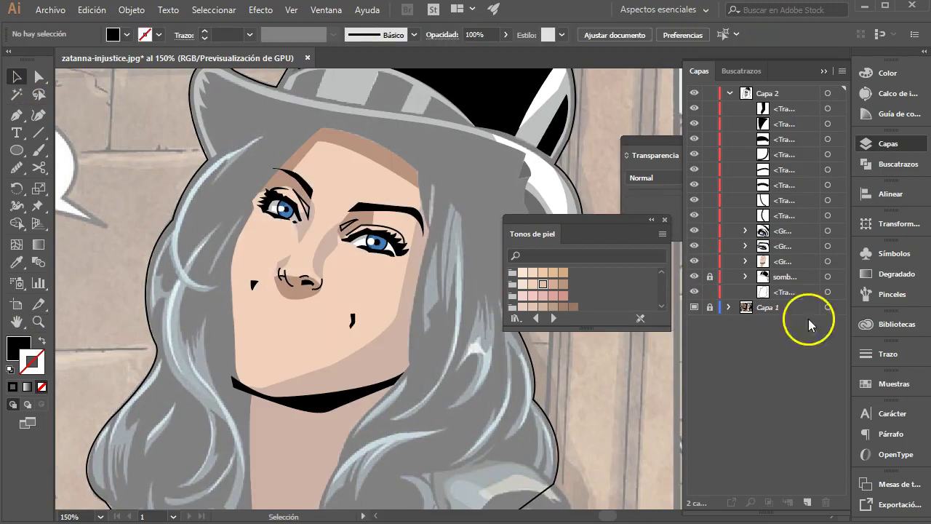
- Return the hair path to an outline only and zoom in on the mouth
left_click(827, 292)
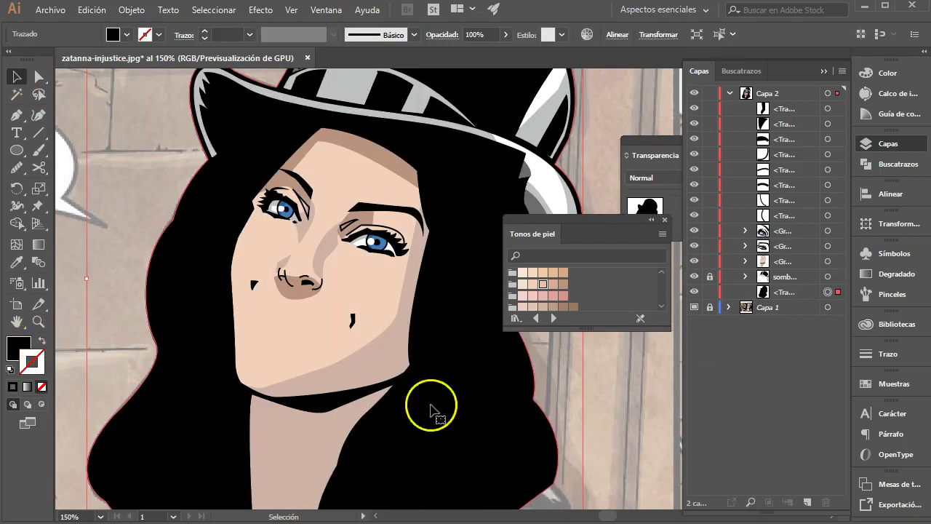
left_click(695, 261)
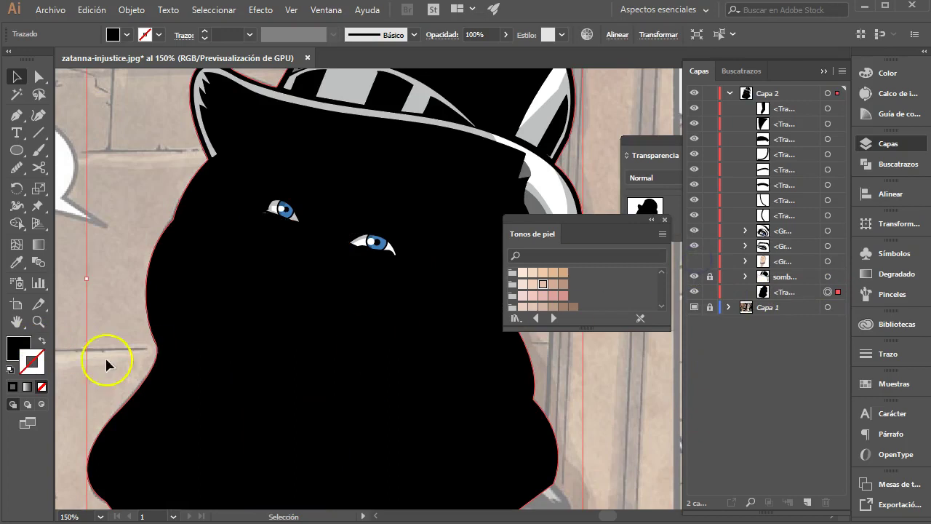
left_click(41, 341)
left_click(38, 320)
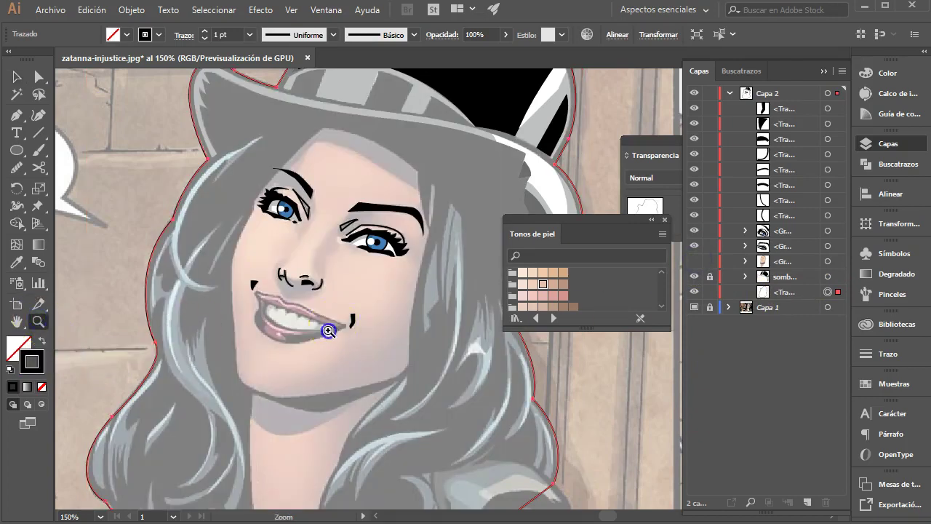
left_click(328, 331)
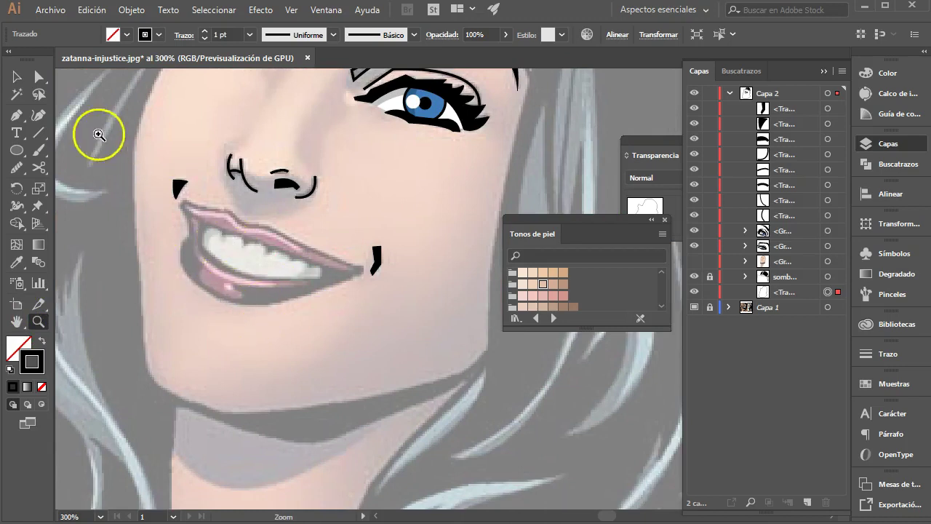
- Pen a closed outline around the upper and lower lips
left_click(16, 115)
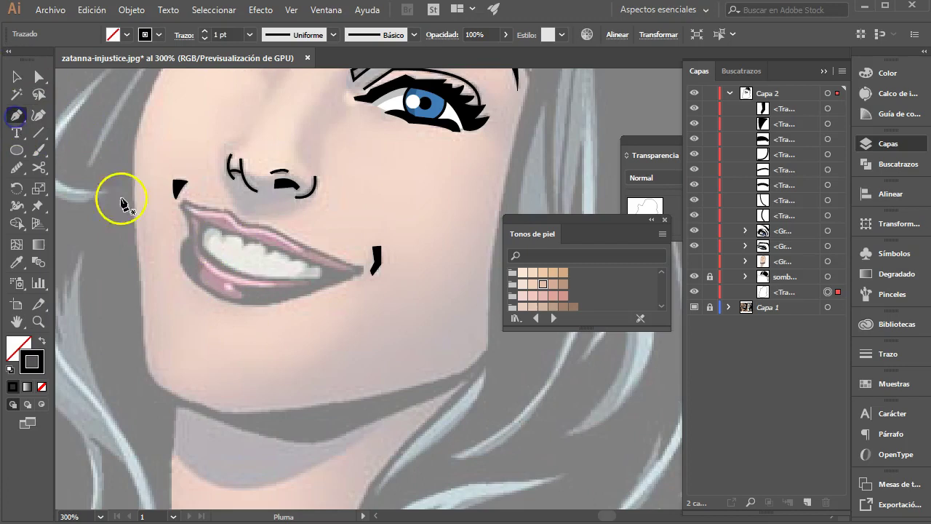
left_click(184, 198)
left_click(191, 242)
left_click_drag(194, 291, 238, 312)
left_click_drag(329, 288, 360, 281)
left_click(362, 273)
left_click_drag(246, 224, 233, 215)
left_click(179, 200)
- Trace the teeth shape and a dividing line between the upper teeth
left_click(195, 242)
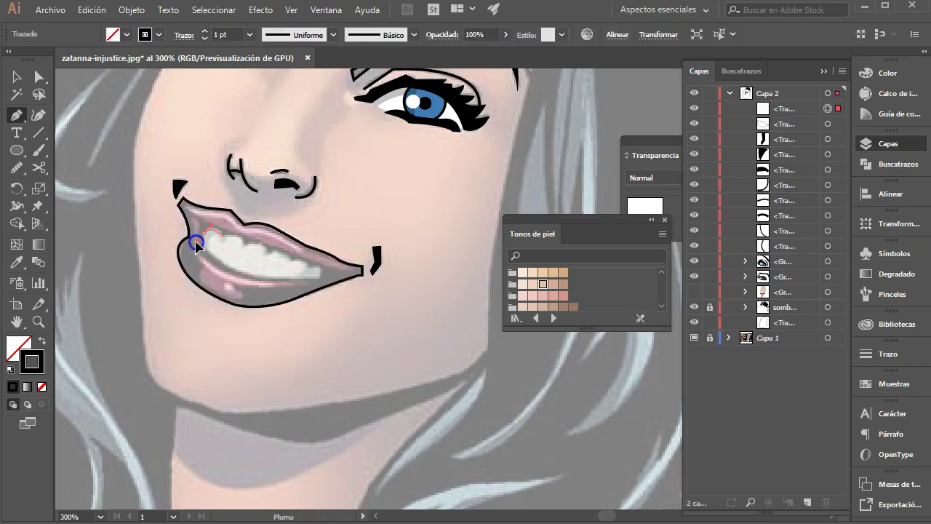
left_click(204, 233)
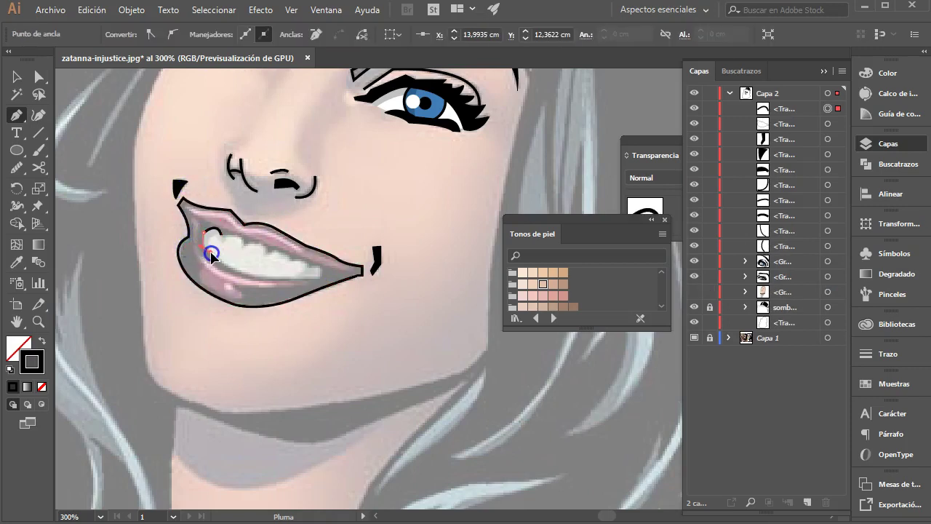
left_click(241, 277)
left_click(291, 278)
left_click(320, 276)
left_click(291, 260)
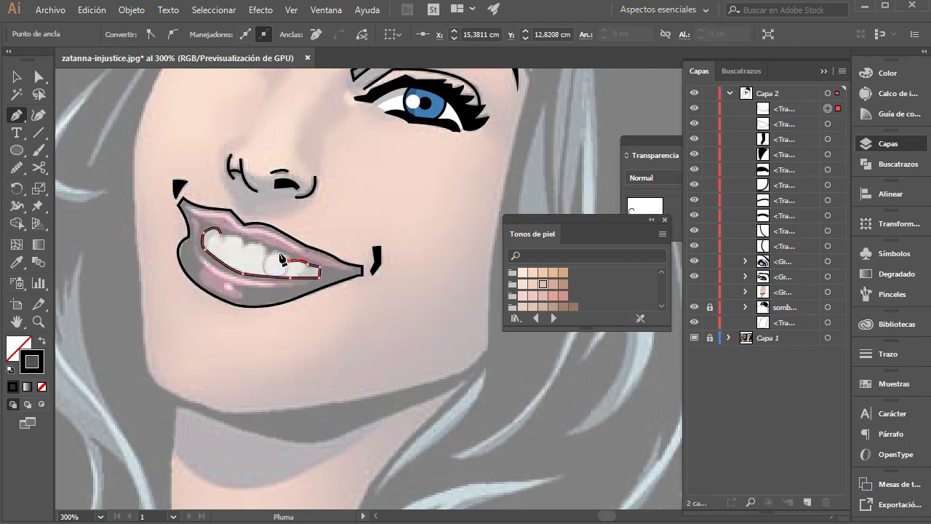
left_click(248, 243)
left_click(223, 236)
left_click(208, 259)
left_click_drag(211, 235, 224, 233)
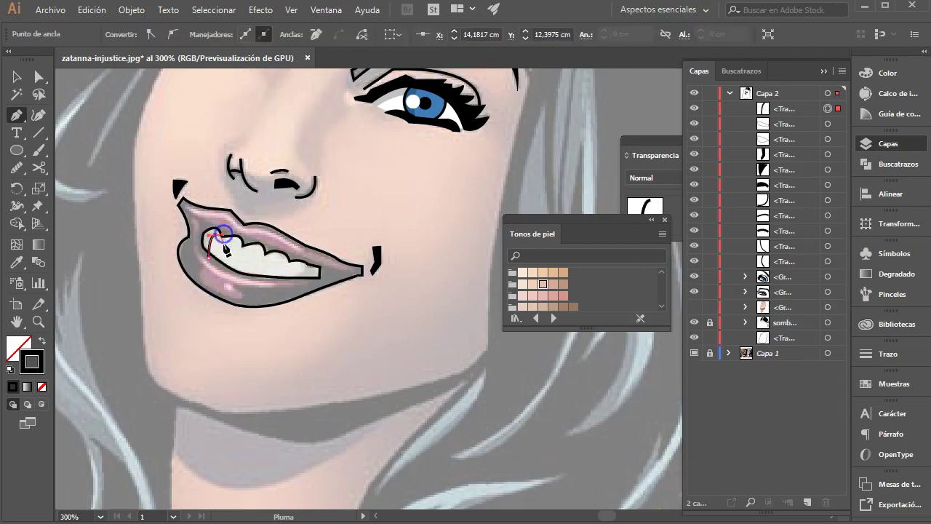
- Split the teeth with Pathfinder Divide, fill them white without outlines
key("v")
left_click(222, 243, "shift")
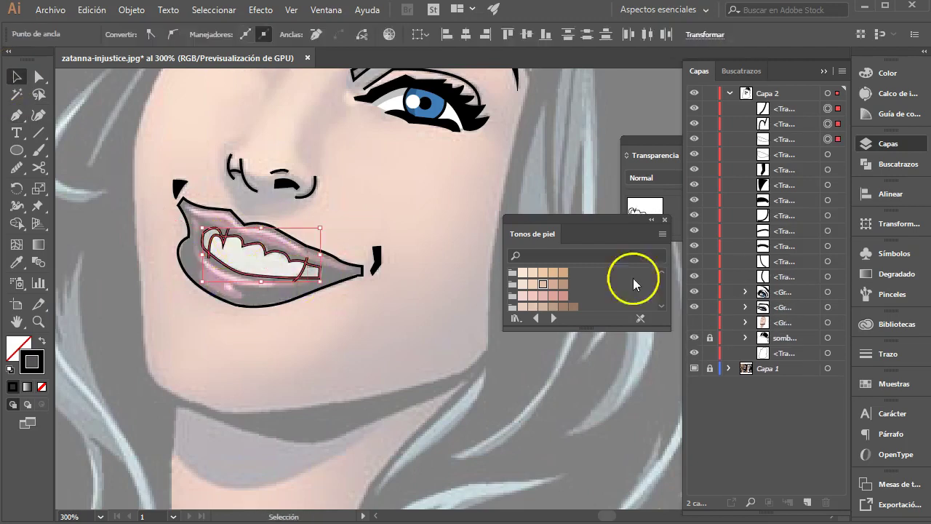
key("ctrl+shift+F9")
left_click(696, 211)
left_click(42, 386)
left_click(320, 276)
left_click(208, 236, "shift")
double_click(240, 336)
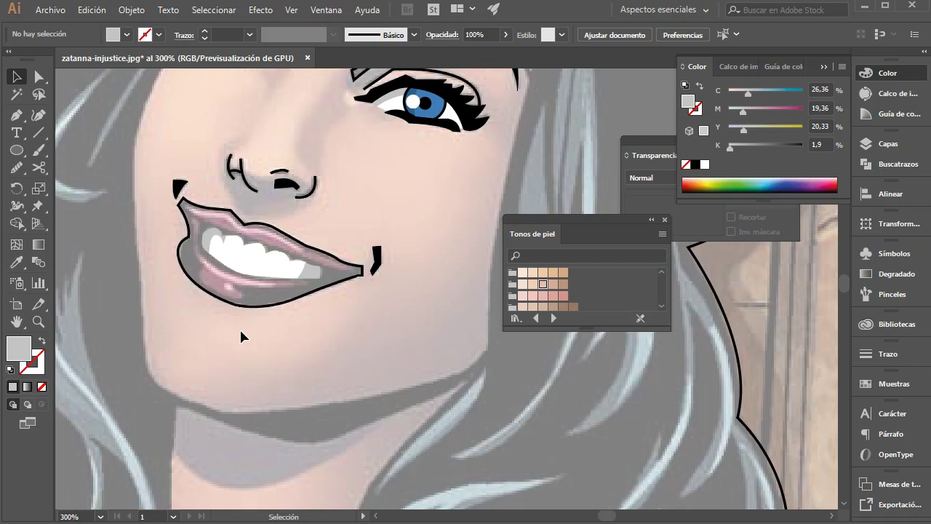
- Zoom in on the lips and pen a closed curved shape along the lower lip
left_click(39, 321)
left_click(223, 266)
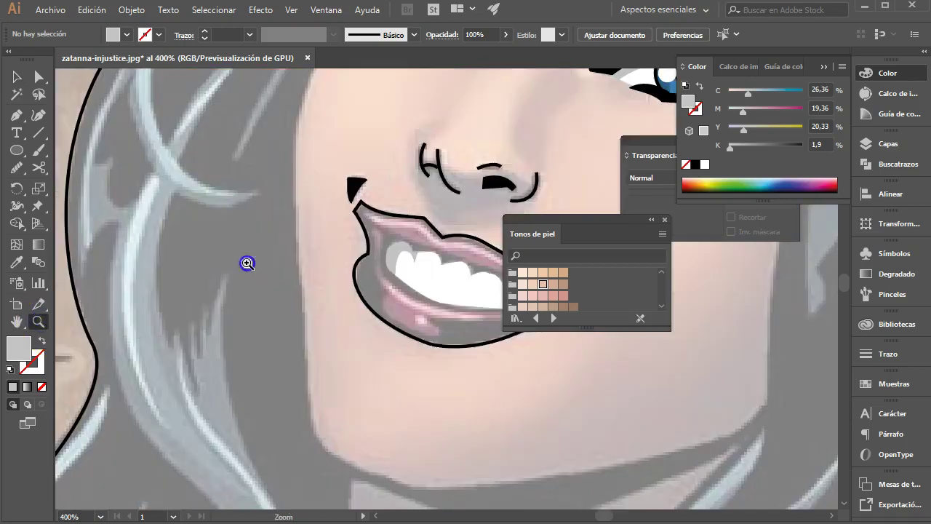
left_click_drag(428, 279, 253, 235)
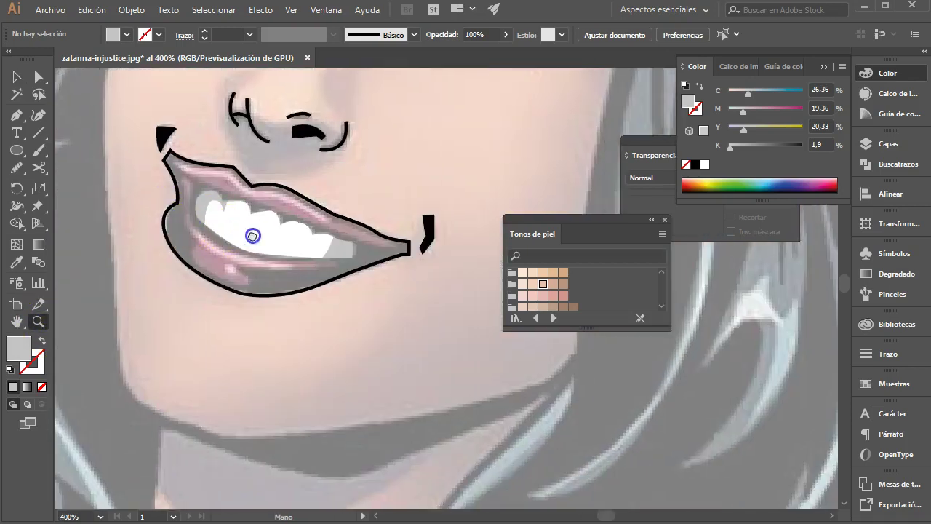
key("p")
left_click(181, 176)
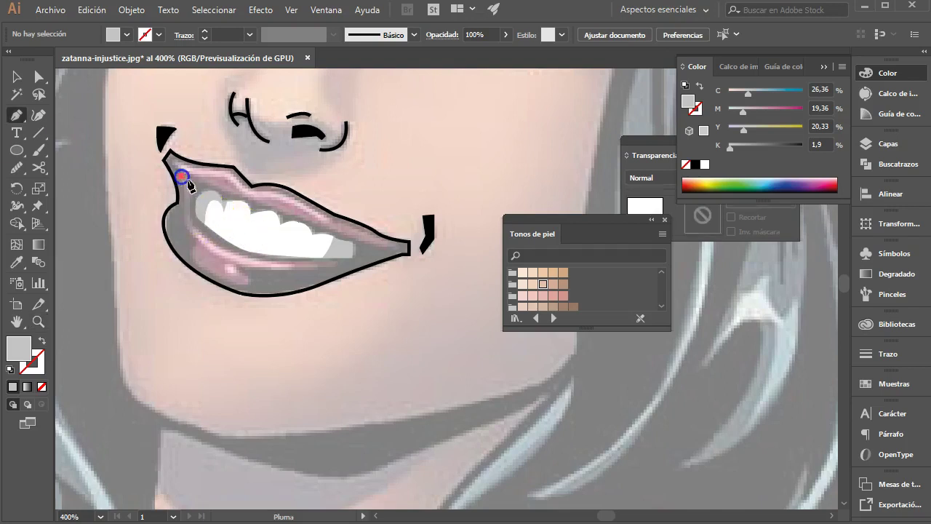
left_click_drag(190, 188, 192, 220)
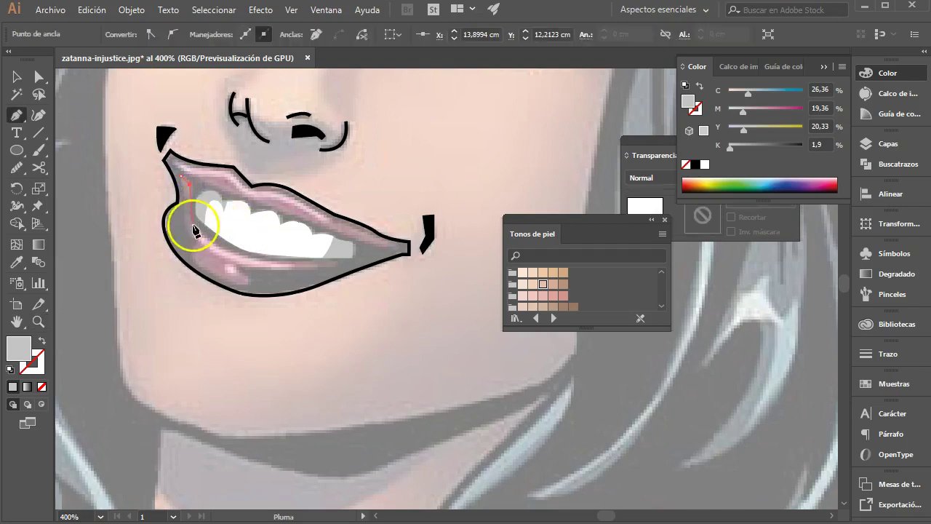
left_click(254, 258)
left_click(337, 261)
left_click(337, 267)
mouse_move(244, 271)
left_mouse_down()
mouse_move(249, 291)
mouse_move(191, 245)
left_mouse_up()
left_click(186, 222)
- Remove the outline from the new lower-lip shape
left_click(35, 364)
left_click(42, 386)
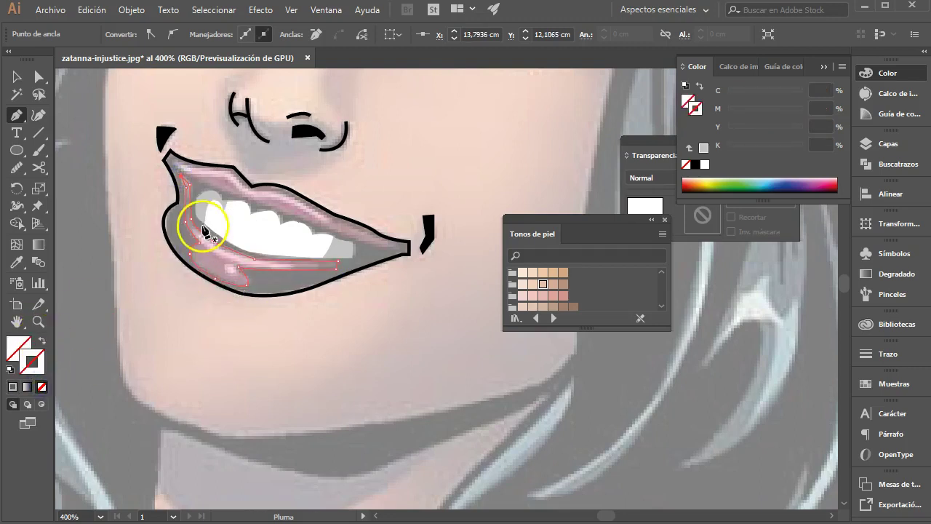
key("v")
left_click(180, 248)
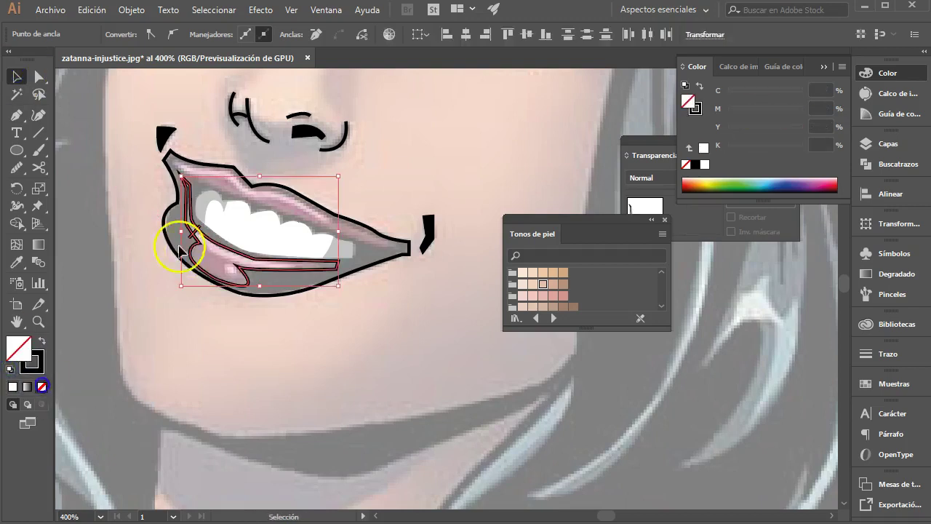
left_click(141, 167)
- Draw a small white highlight ellipse on the lower lip
key("l")
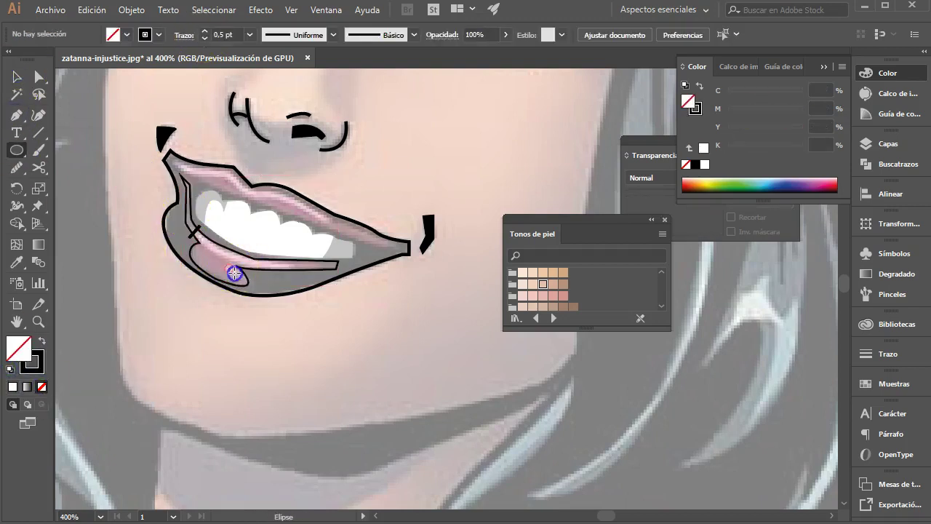
left_click_drag(232, 268, 235, 273)
left_click(703, 148)
- Pen an extra lower-lip strip shape and select it
key("p")
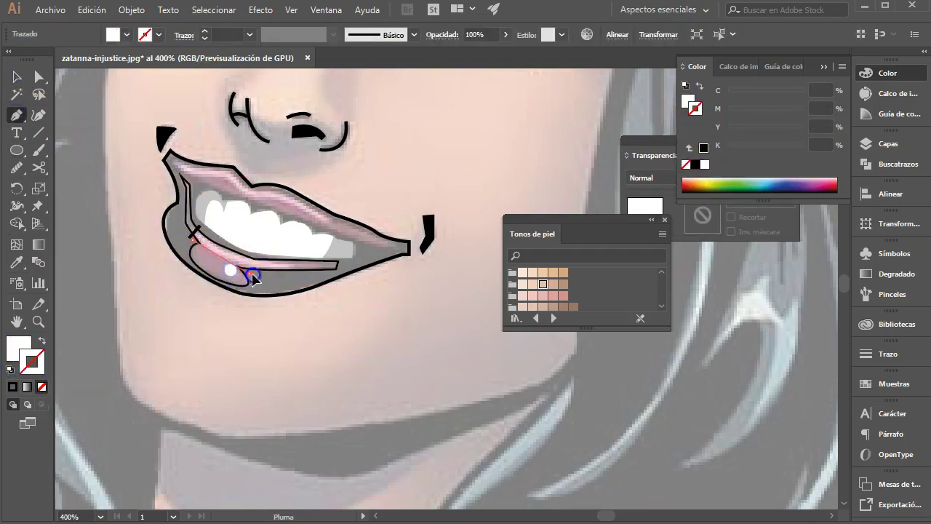
left_click(291, 270)
left_click(33, 354)
key("v")
left_click(306, 276)
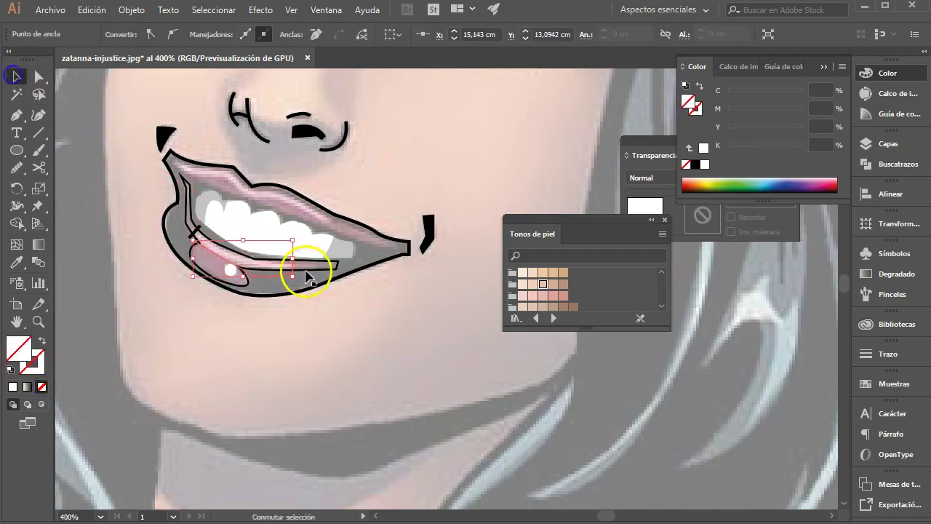
left_click(306, 276, "shift")
- Divide the overlapping lip shapes with Pathfinder and ungroup the resulting pieces
key("ctrl+shift+F9")
left_click(696, 210)
left_click(208, 291)
left_click(197, 228)
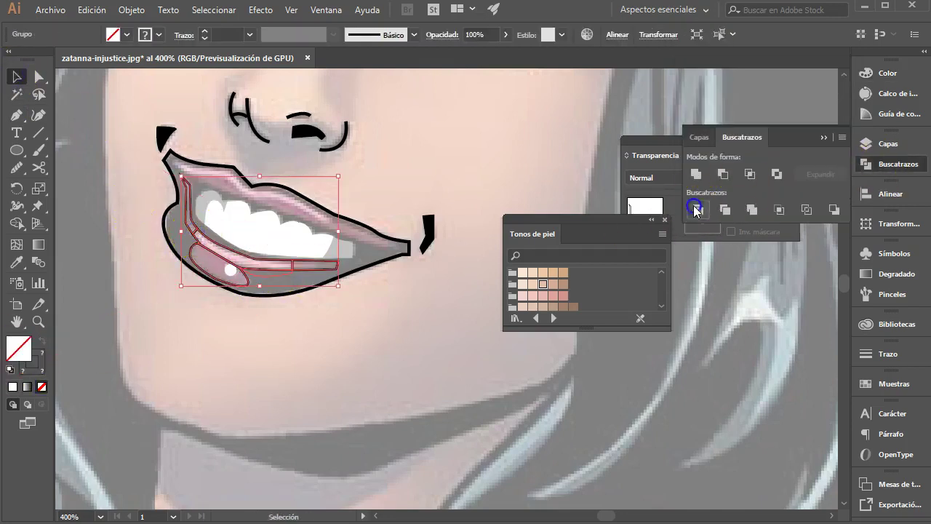
right_click(256, 264)
left_click(262, 270)
left_click(266, 270)
- Fill the lower-lip shading pieces with a darker pink from the Color Picker
key("i")
left_click(305, 275, "ctrl")
left_click(240, 291, "ctrl+shift")
double_click(19, 348)
left_click(529, 269)
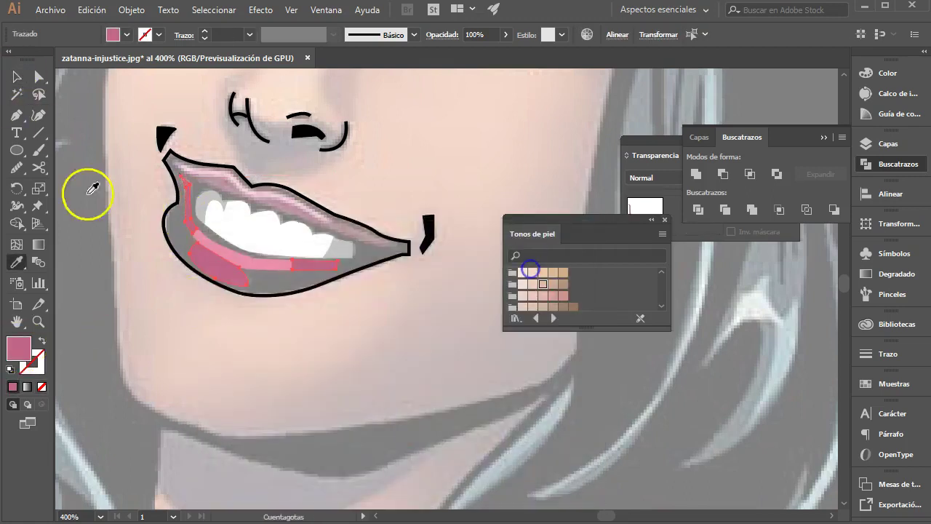
key("v")
- Send the pink lip shapes backward behind the lip outline
left_click(234, 273)
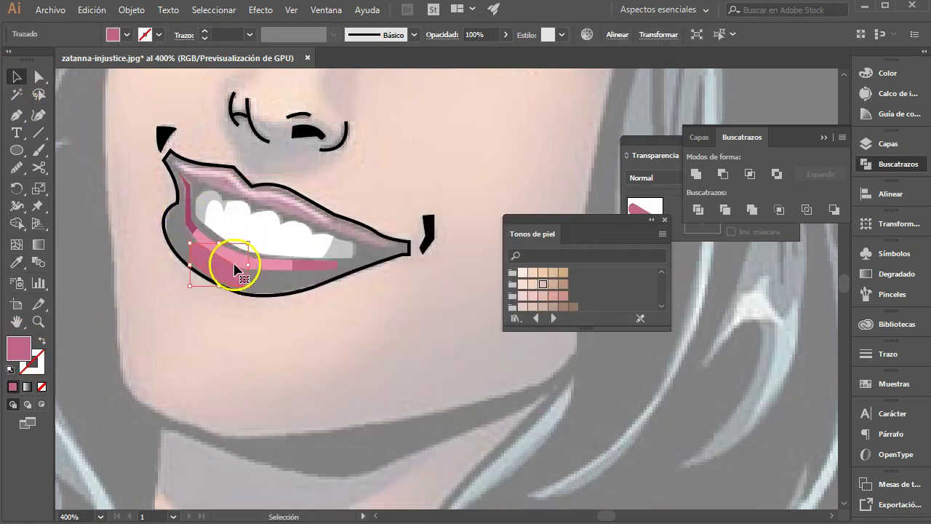
left_click(262, 266, "shift")
right_click(262, 266)
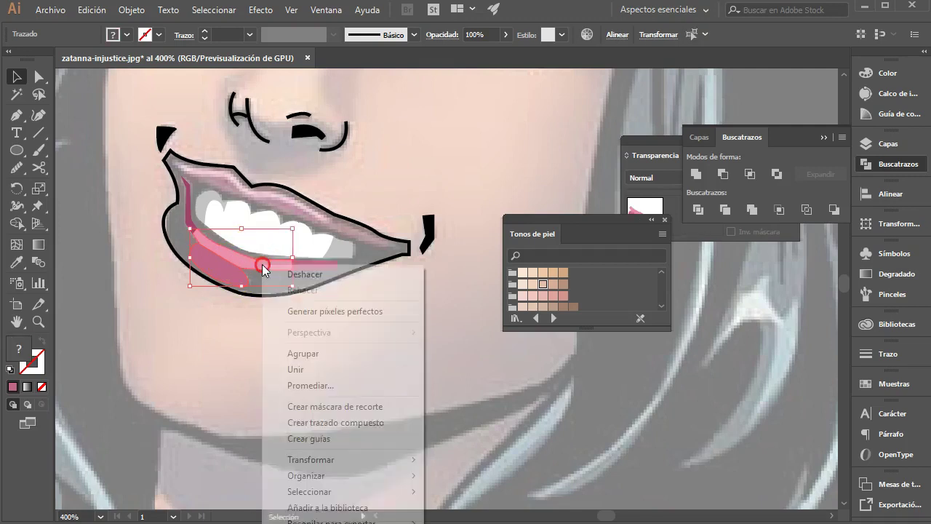
mouse_move(342, 475)
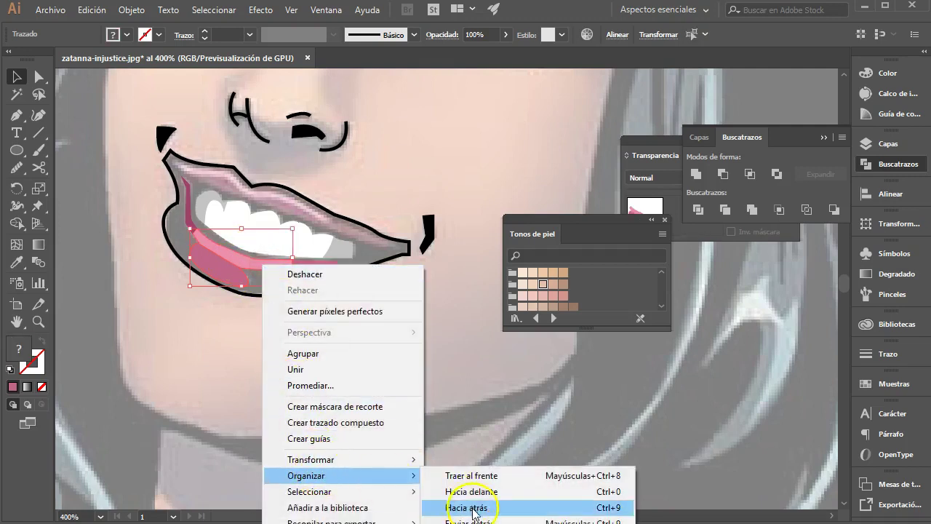
left_click(473, 509)
left_click(338, 385)
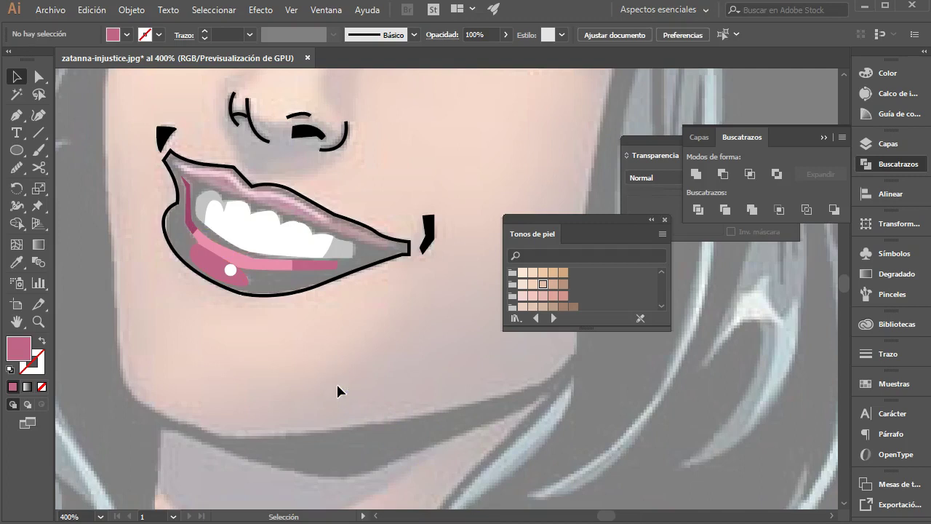
left_click(16, 114)
- Pen a pink-stroked path along the upper lip
left_click(172, 163)
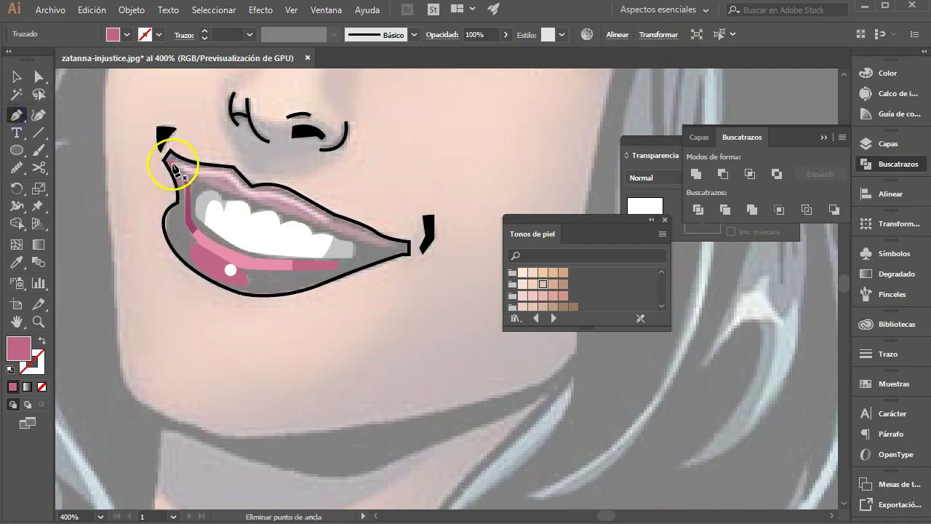
left_click(201, 168)
left_click(233, 172)
left_click(277, 191)
left_click(42, 341)
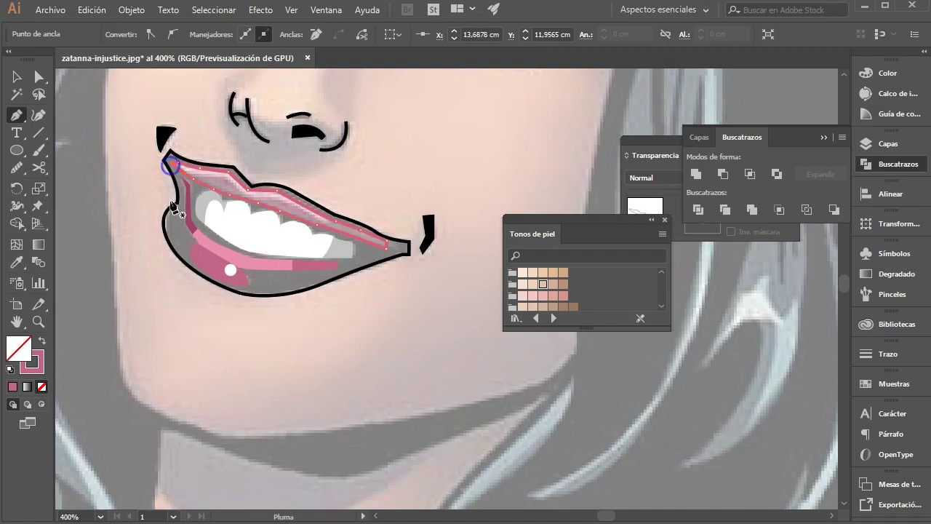
key("v")
left_click(235, 303)
left_click(308, 266)
- Group the nose strokes and expand them into filled shapes with Object > Expand
left_click(186, 161)
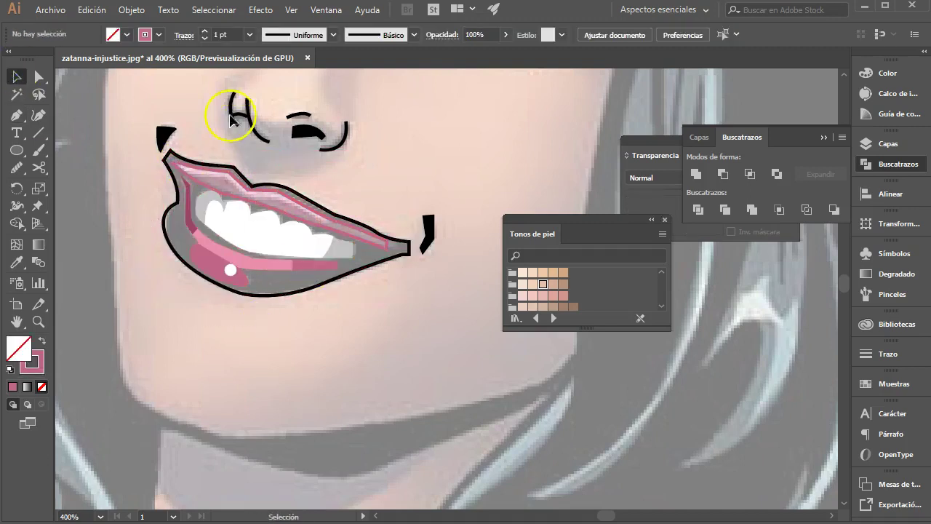
left_click_drag(385, 160, 383, 156)
left_click(320, 138)
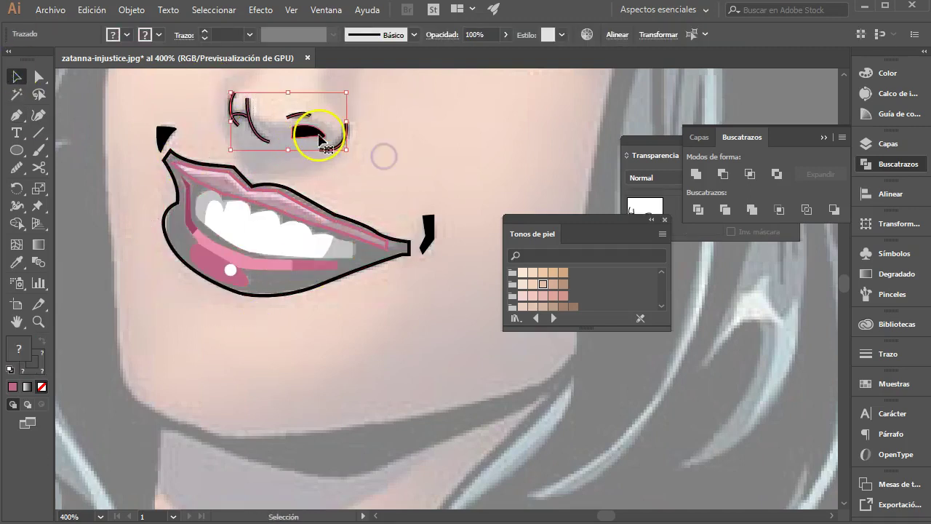
key("a")
key("ctrl+g")
key("v")
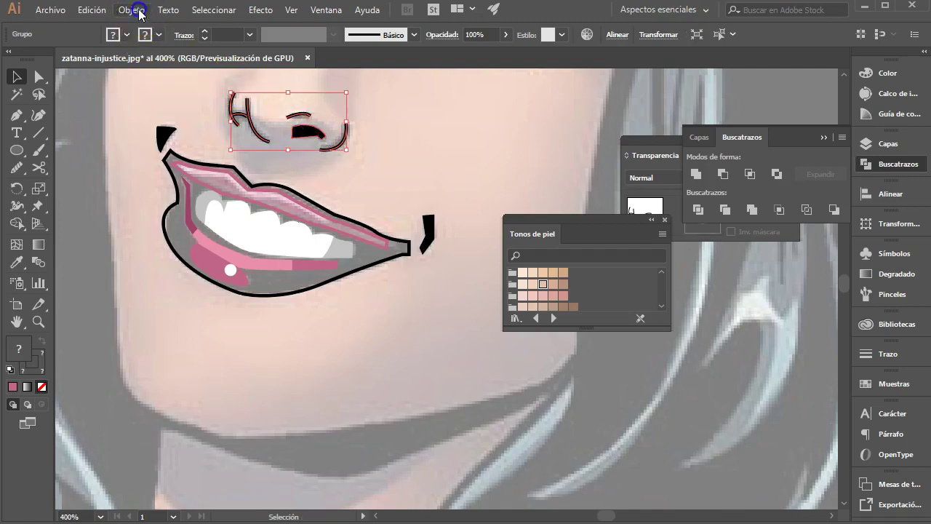
left_click(132, 9)
left_click(180, 167)
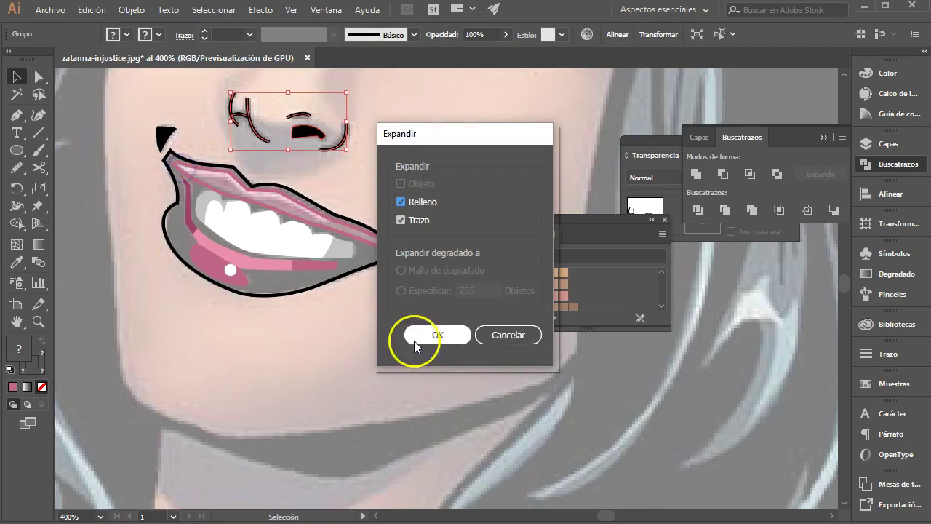
left_click(451, 339)
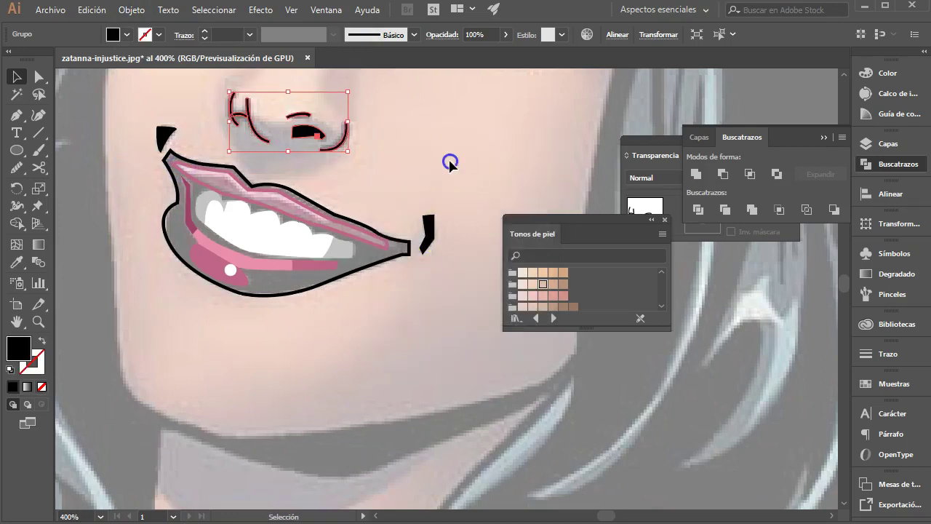
left_click(449, 164)
- Select both eyes and expand them with Object > Expand
scroll(409, 217, "up", 5)
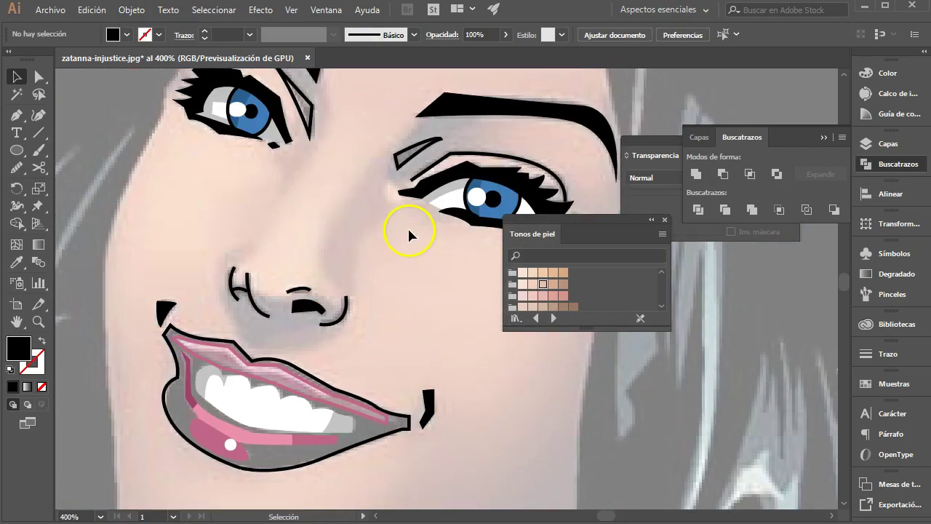
left_click(264, 150)
left_click(466, 214, "shift")
left_click(138, 10)
left_click(160, 188)
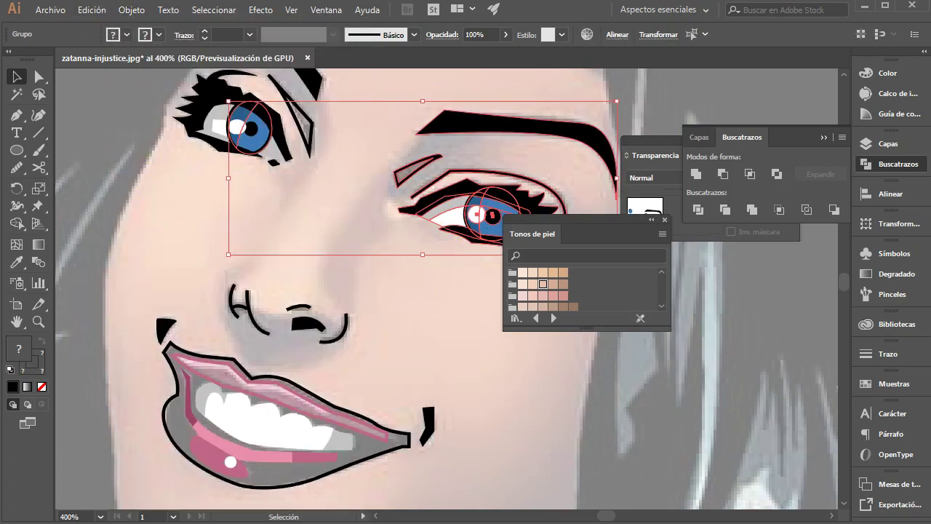
left_click(133, 11)
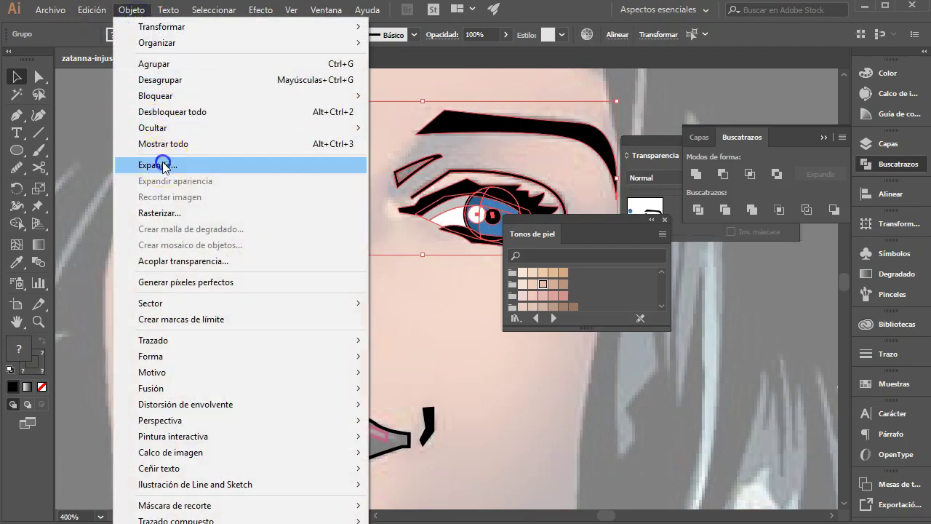
left_click(162, 165)
left_click(445, 334)
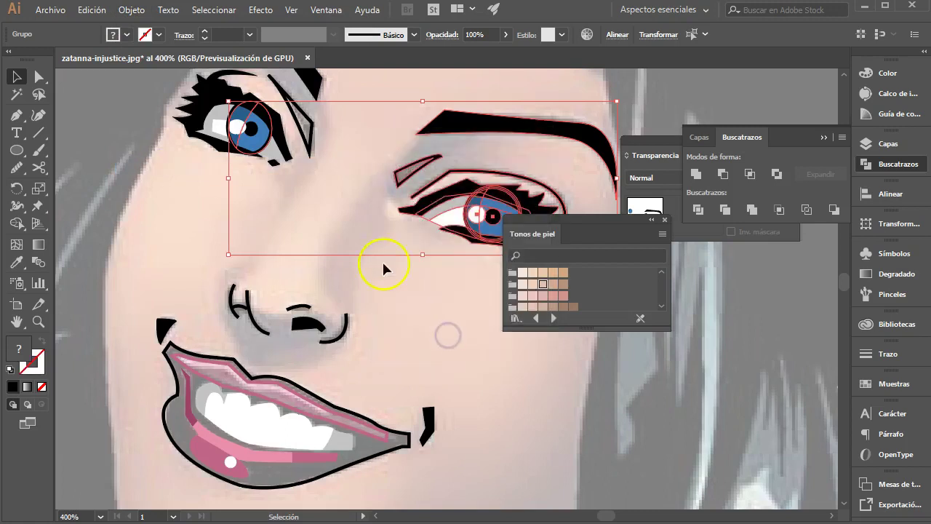
left_click(319, 215)
mouse_move(427, 312)
left_mouse_down()
mouse_move(356, 269)
mouse_move(347, 167)
left_mouse_up()
- Pen a closed zigzag highlight shape along the upper lip
key("p")
left_click(149, 154)
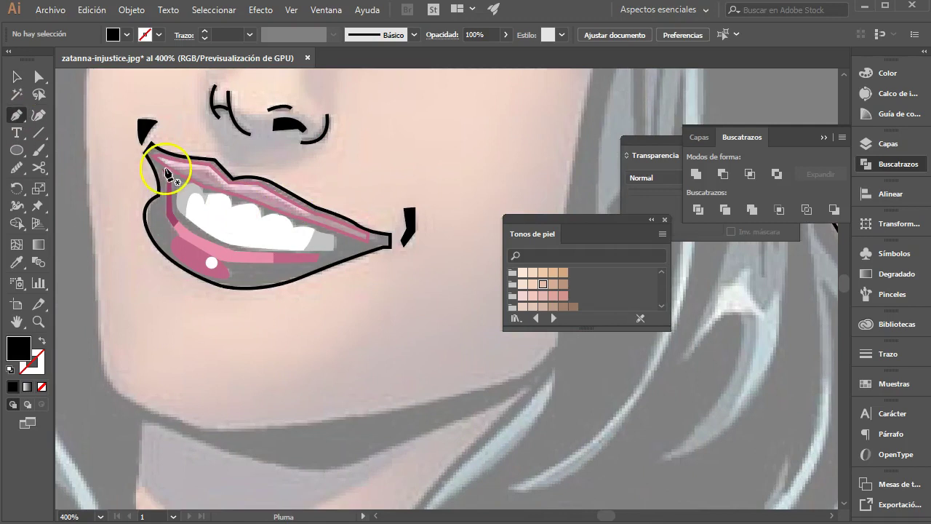
left_click(165, 171)
left_click(210, 170)
left_click(229, 188)
left_click(258, 185)
left_click(299, 220)
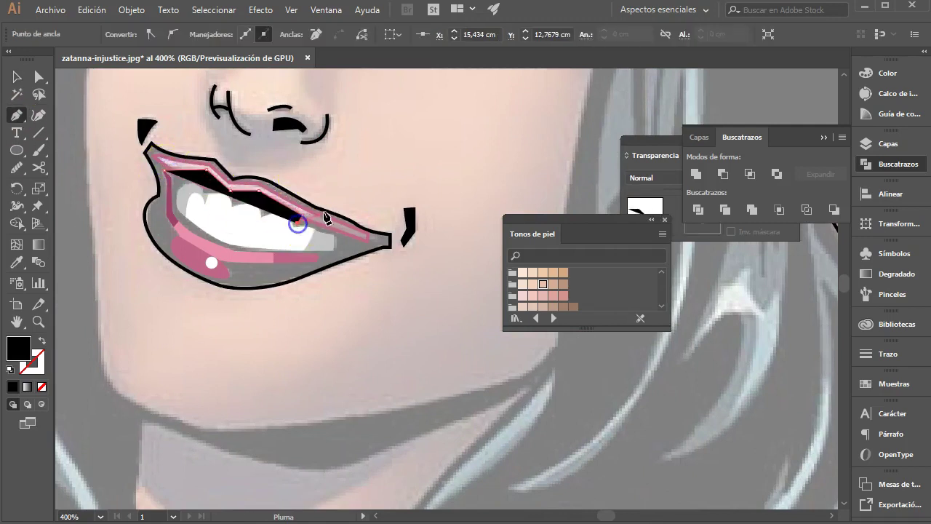
left_click(323, 211)
left_click(149, 154)
- Fill the upper-lip zigzag with pink sampled by the Eyedropper
key("v")
double_click(262, 208)
key("i")
left_click(314, 252)
key("v")
left_click(197, 218)
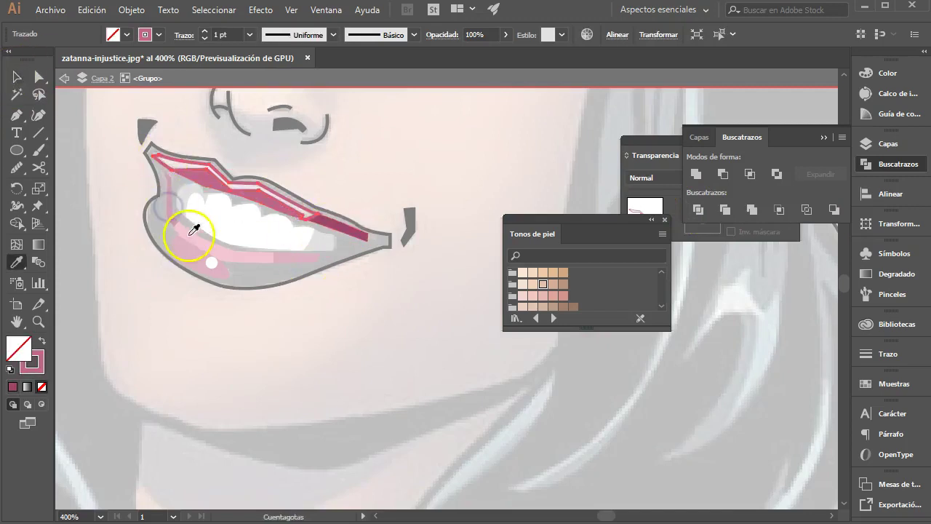
key("Escape")
- Unlock all objects and fill the mouth interior black
left_click(131, 9)
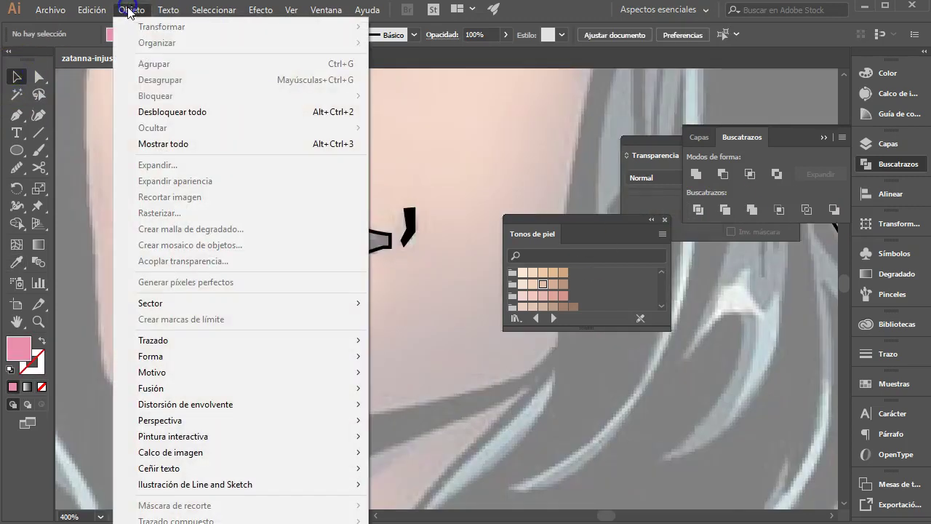
left_click(155, 113)
left_click(198, 140)
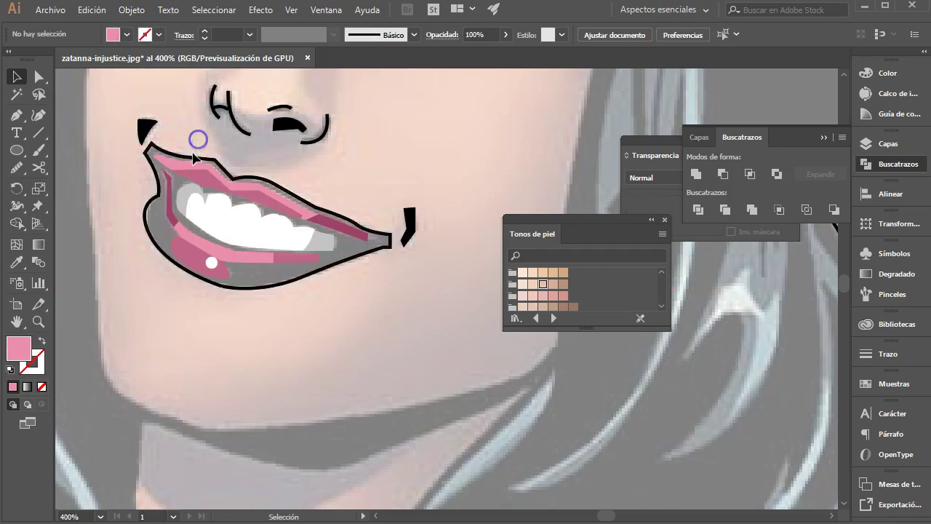
left_click(193, 160)
left_click(42, 341)
left_click(38, 321)
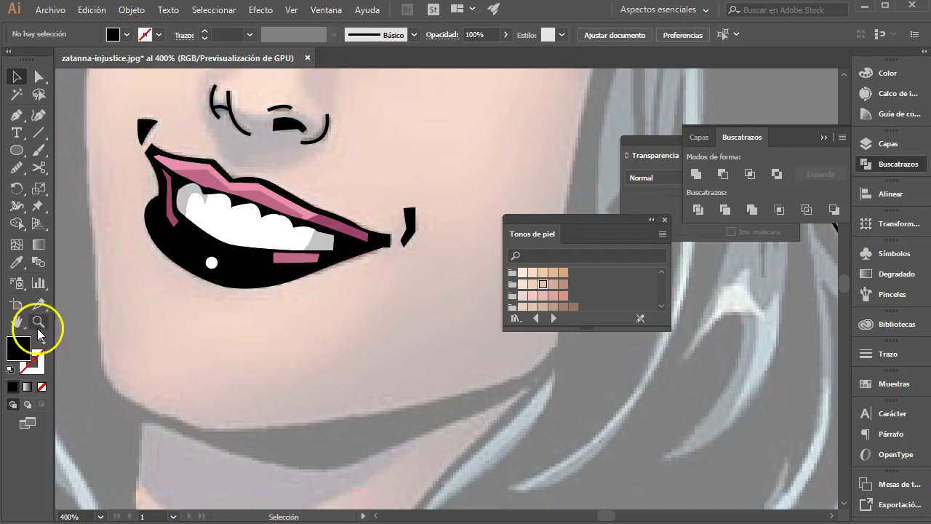
- Zoom out and make the skin-tone and neck shadow group visible in Layers
left_click(285, 341, "alt")
left_click(410, 301, "alt")
left_click(426, 297, "alt")
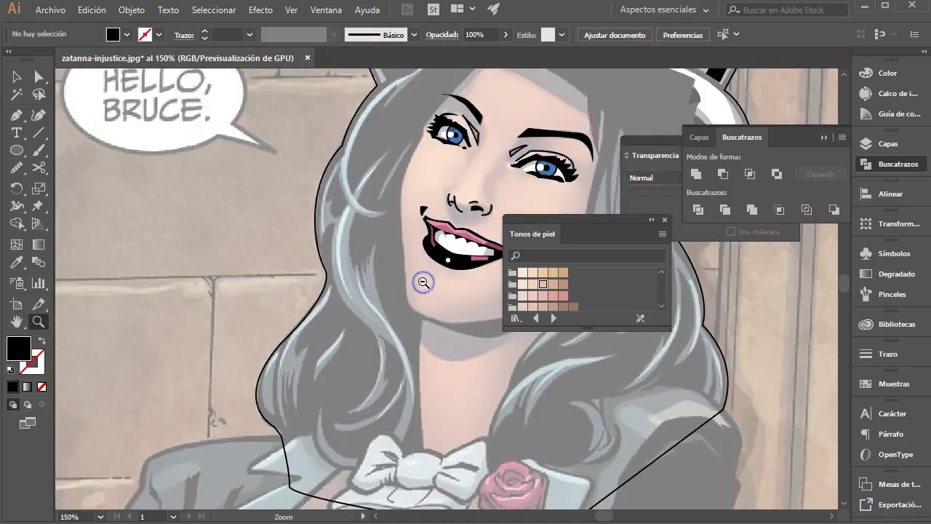
left_click(424, 280, "alt")
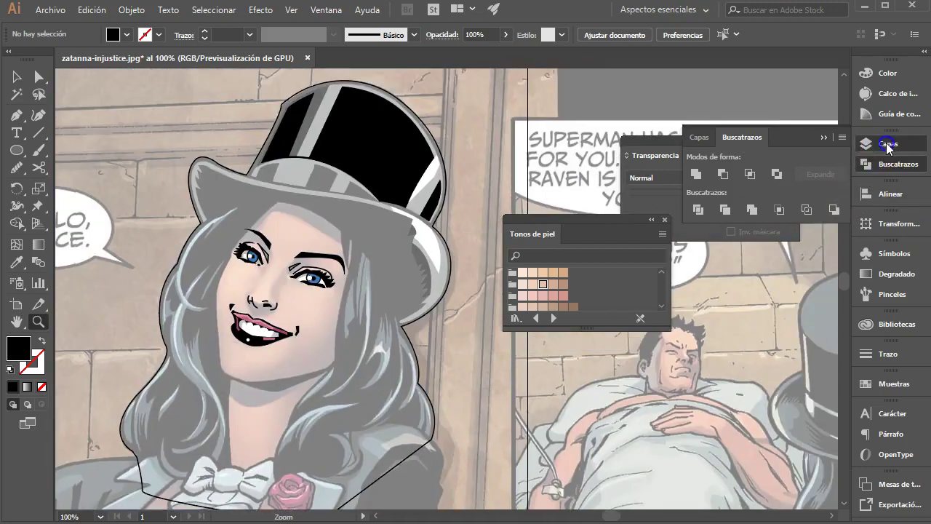
left_click(881, 144)
left_click(694, 276)
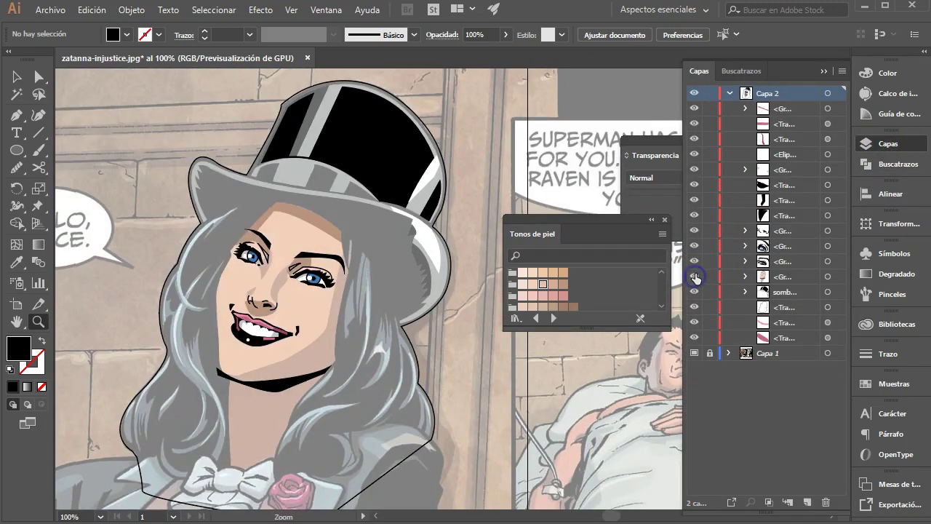
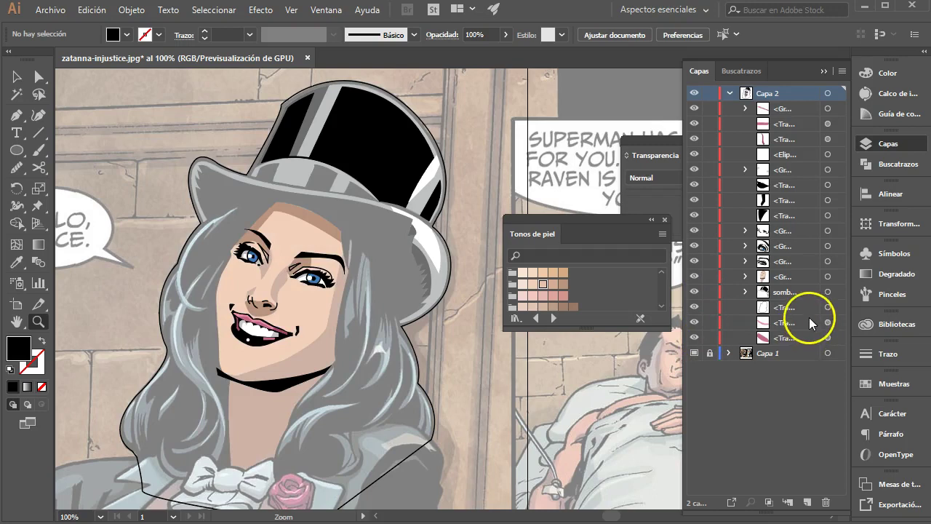
- Move the bottom path below its neighbour, hide the skin tones and lock both eye groups
left_click_drag(790, 323, 788, 338)
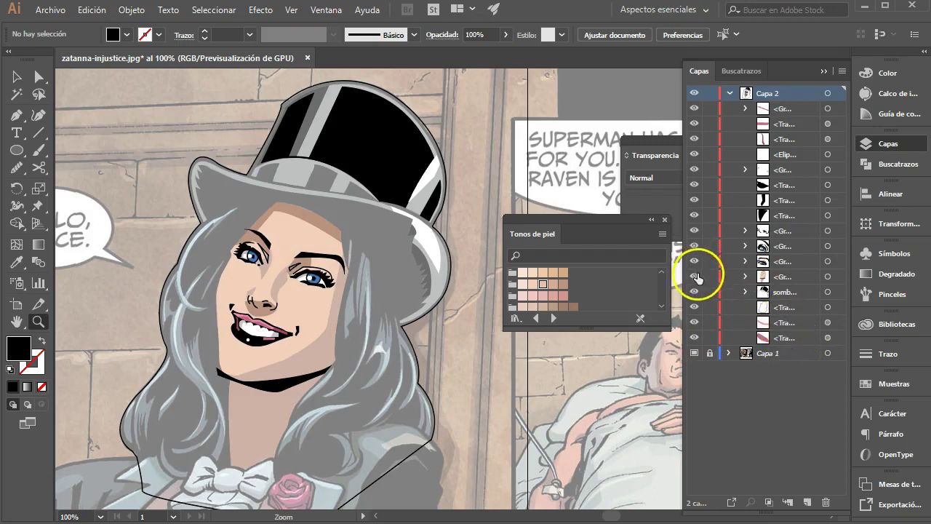
left_click(695, 276)
left_click(12, 77)
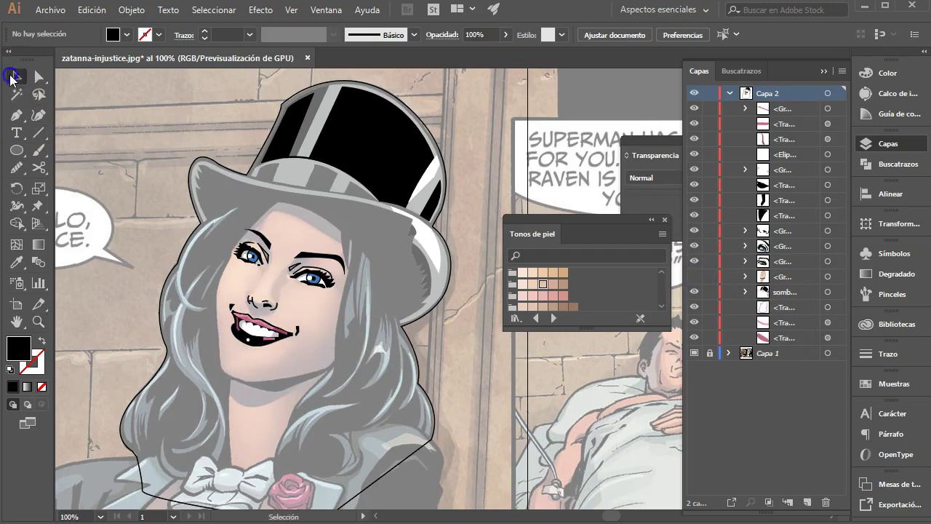
left_click(294, 267)
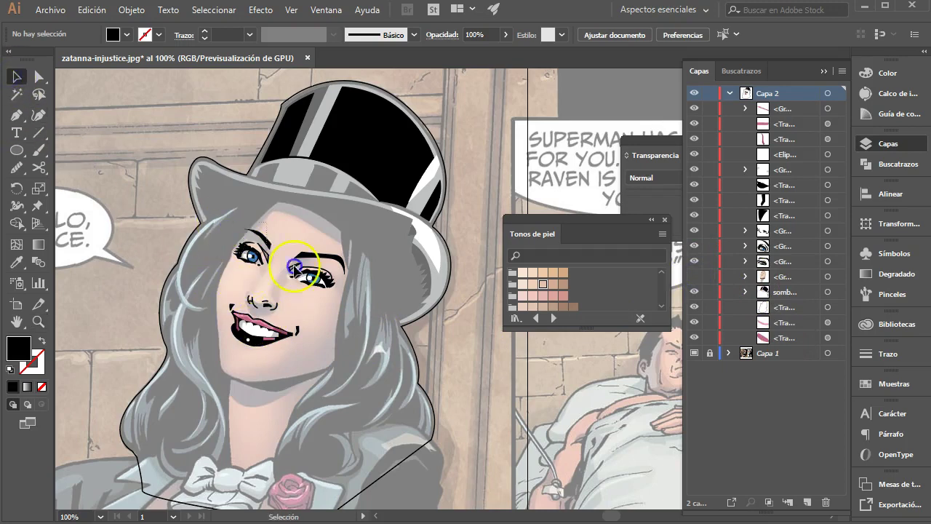
left_click(331, 290)
key("ctrl+2")
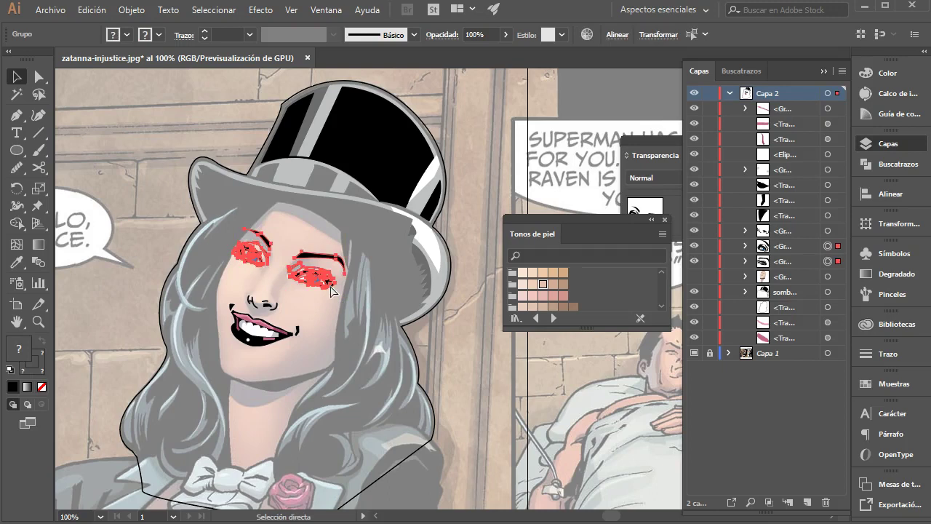
left_click(248, 301)
key("ctrl+2")
- Group all the mouth pieces and name the group 'boca'
left_click_drag(325, 374, 325, 375)
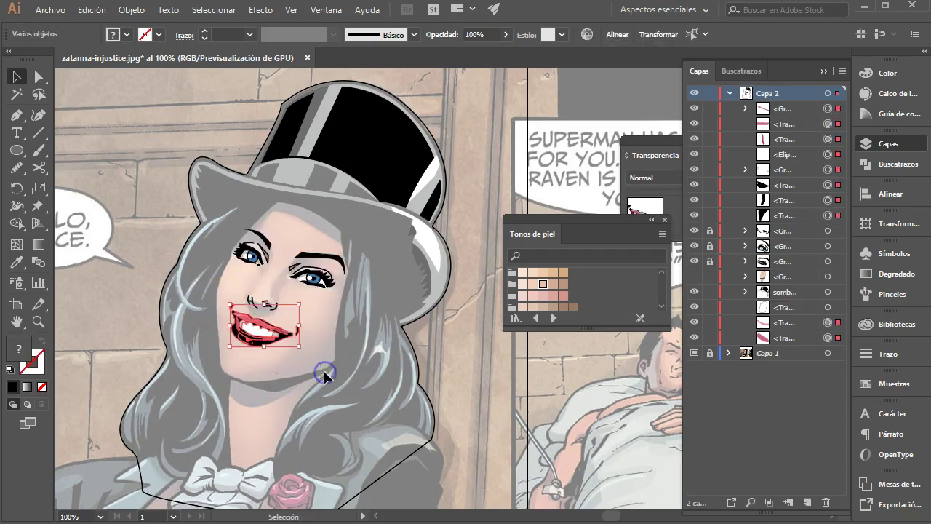
key("ctrl+g")
double_click(782, 108)
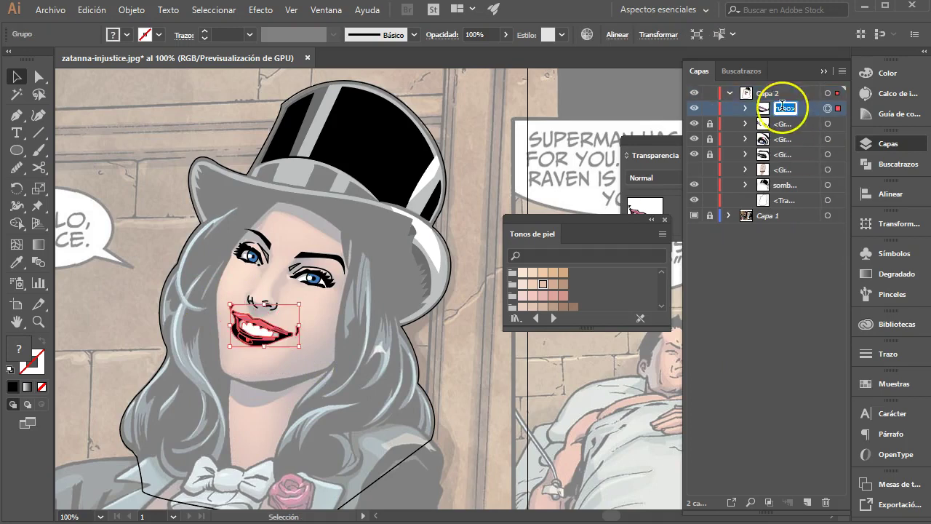
type("boca")
left_click(349, 343)
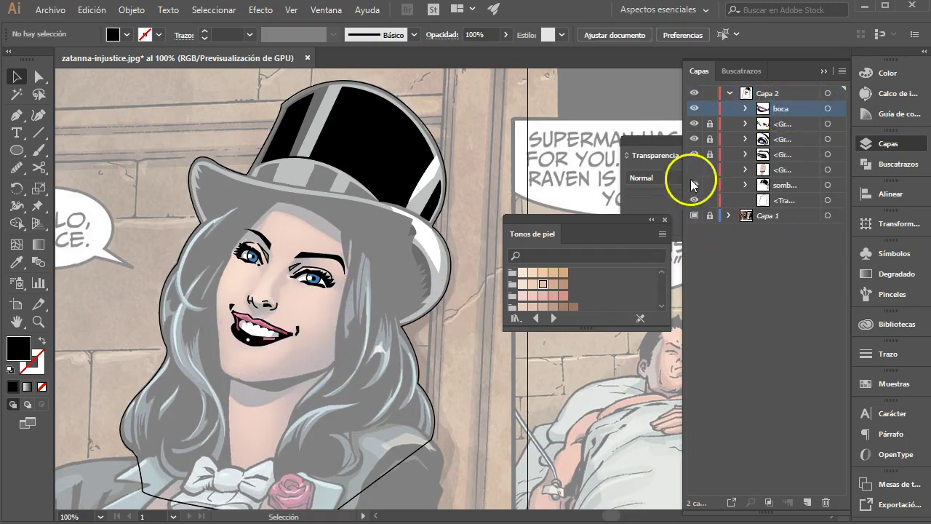
- Show the skin tones again and fill the hair silhouette solid black
left_click(695, 169)
left_click(828, 200)
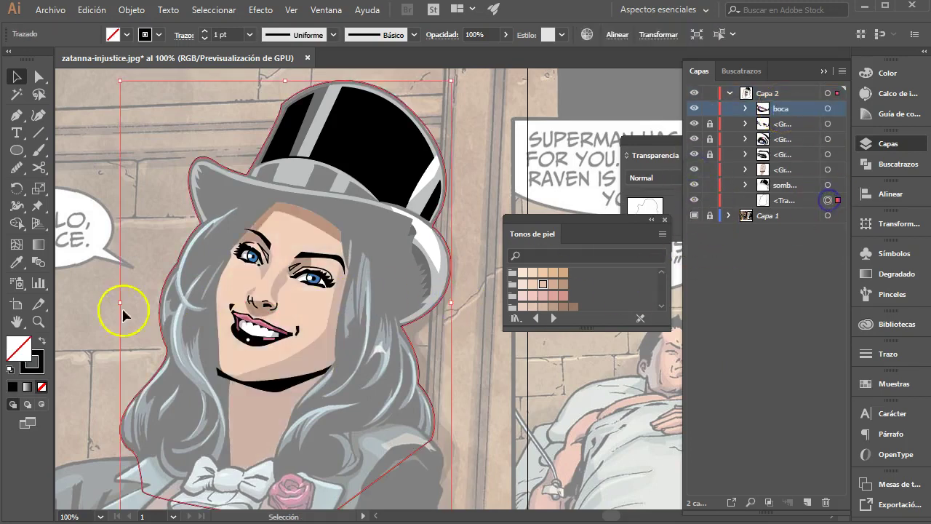
left_click(40, 341)
left_click(90, 297)
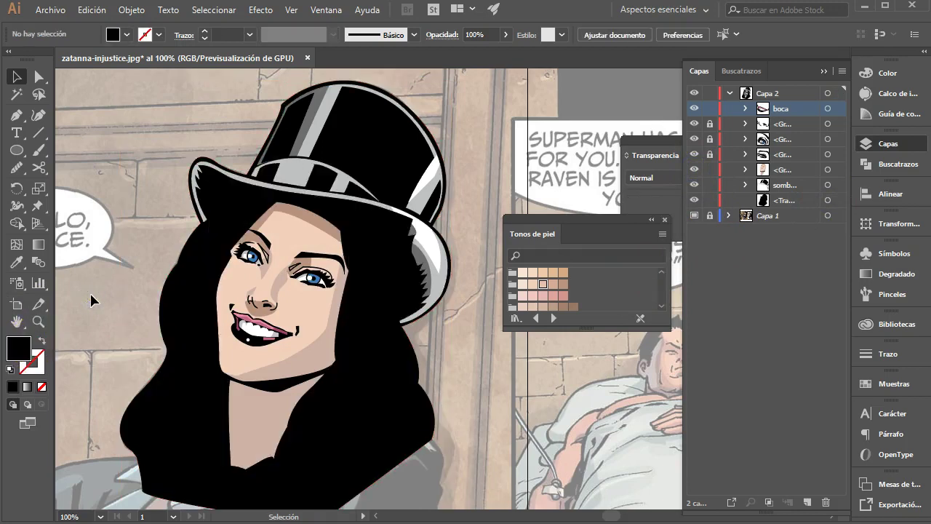
- Move two mouth sublayers higher in the stack inside the boca group
left_click(745, 110)
left_click(795, 249)
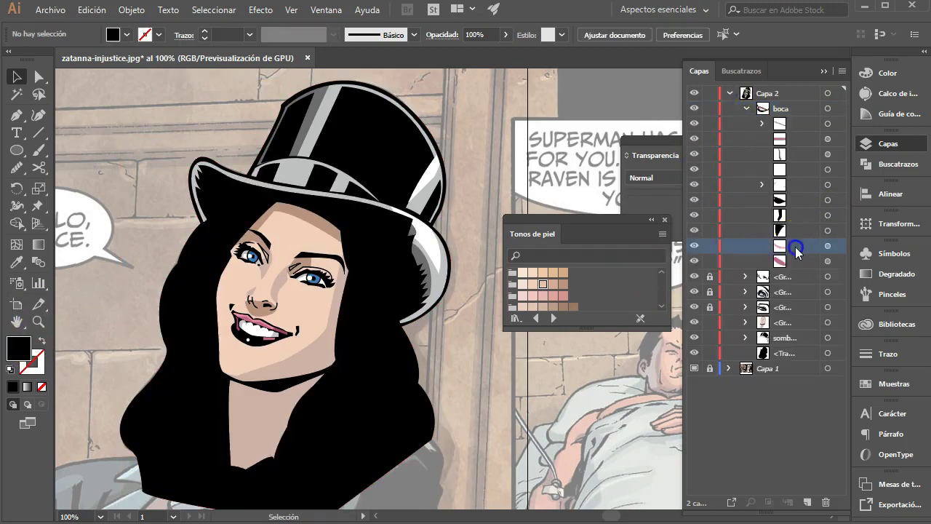
left_click(796, 259, "shift")
left_click_drag(799, 246, 794, 193)
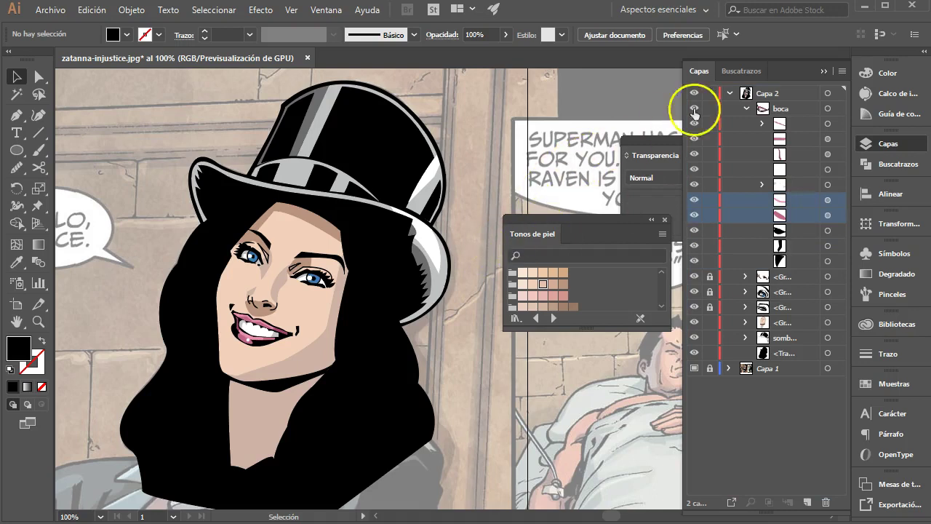
left_click(747, 108)
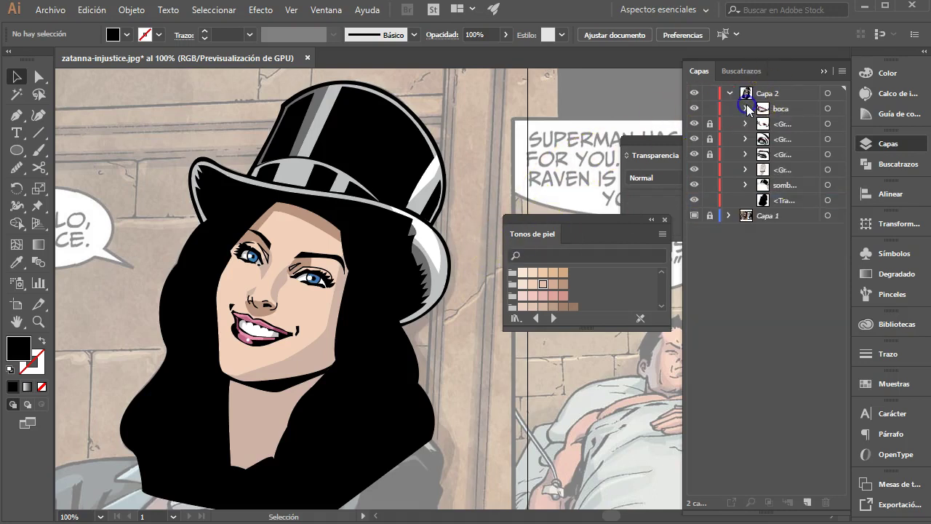
- Lock boca, hide the skin, return the hair silhouette to outline and lock it
left_click(710, 108)
left_click(710, 169)
left_click(694, 169)
left_click(762, 209)
key("shift+x")
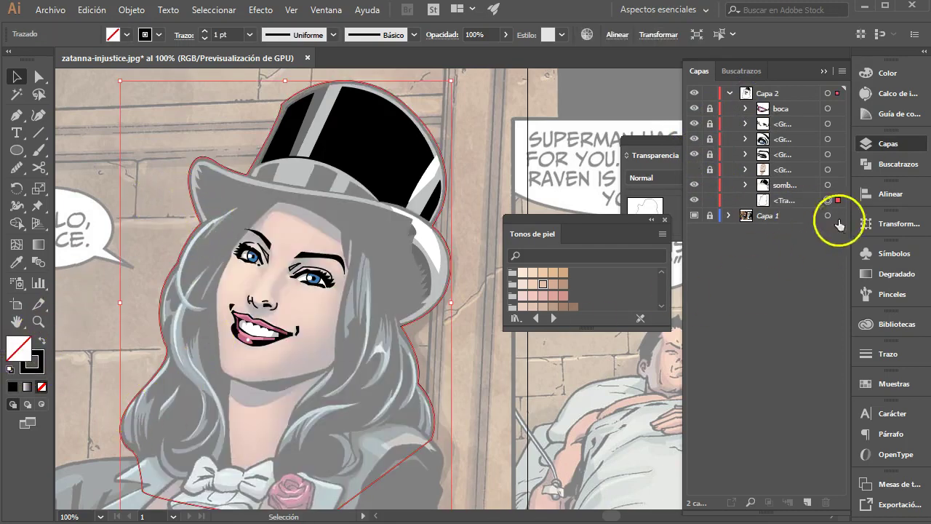
left_click(710, 200)
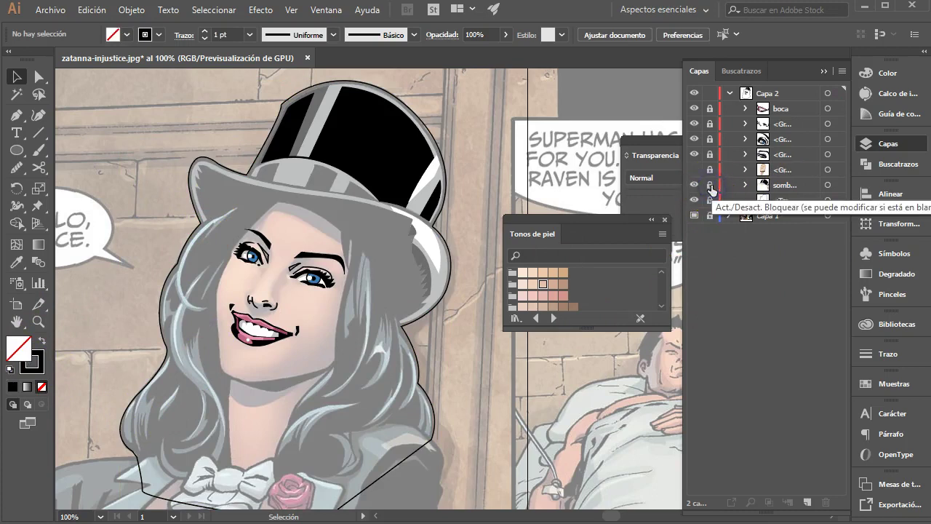
left_click(781, 170)
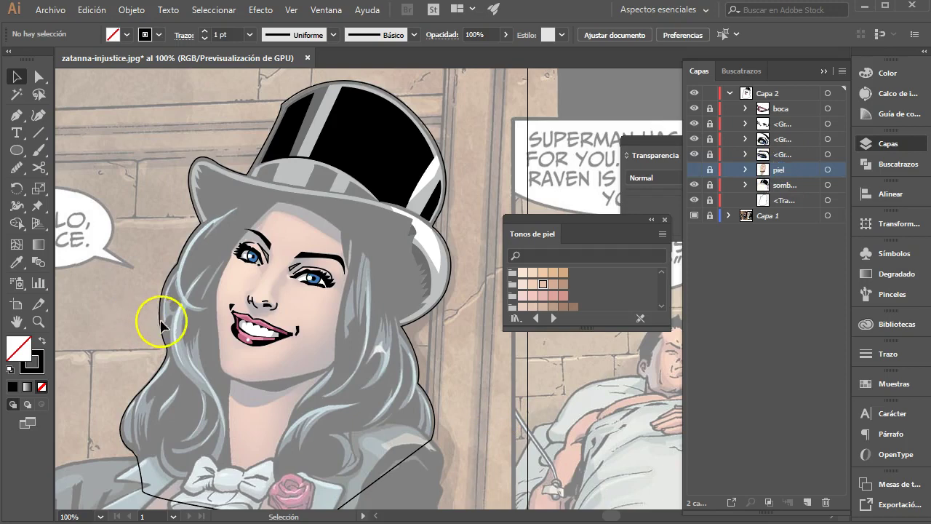
- Zoom to 150% and pen-draw a small curved shape at the hairline beside the right eyebrow
left_click(38, 321)
left_click(410, 348)
left_click_drag(405, 348, 156, 281)
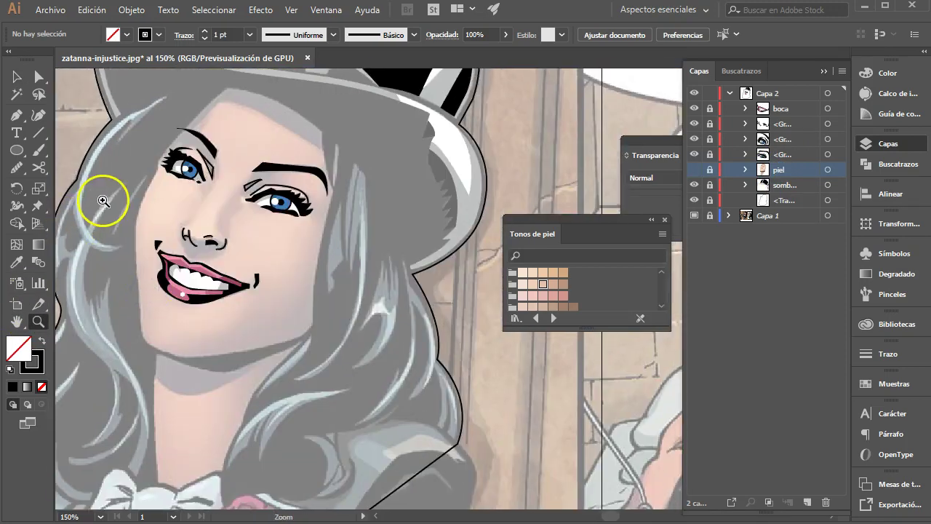
left_click(16, 115)
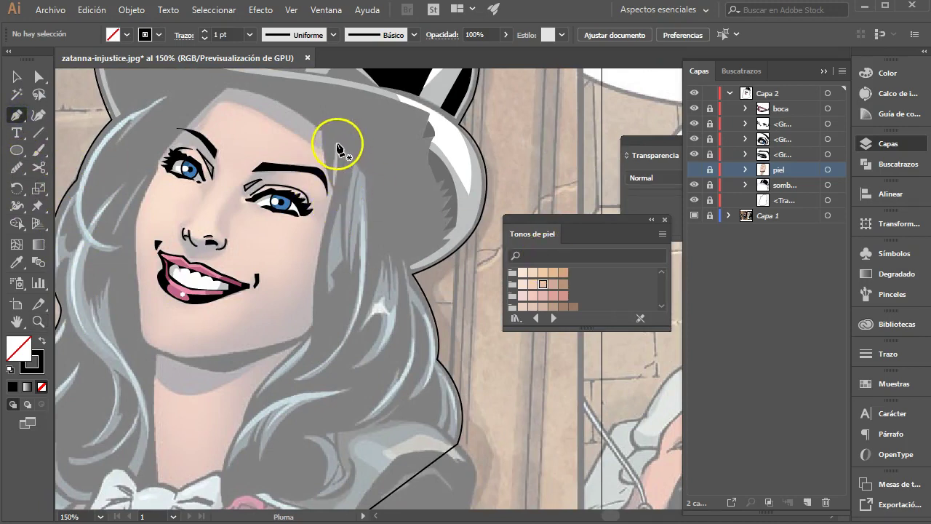
left_click_drag(336, 146, 339, 184)
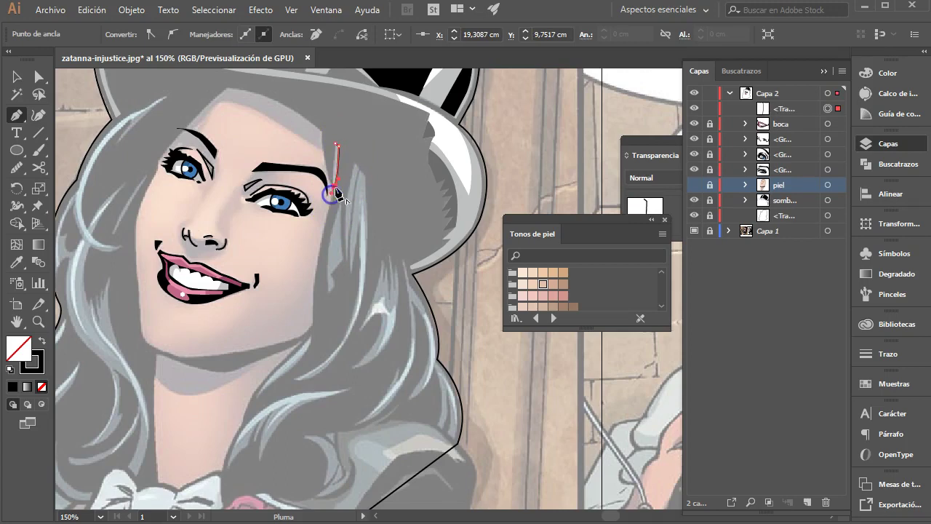
left_click_drag(341, 145, 343, 130)
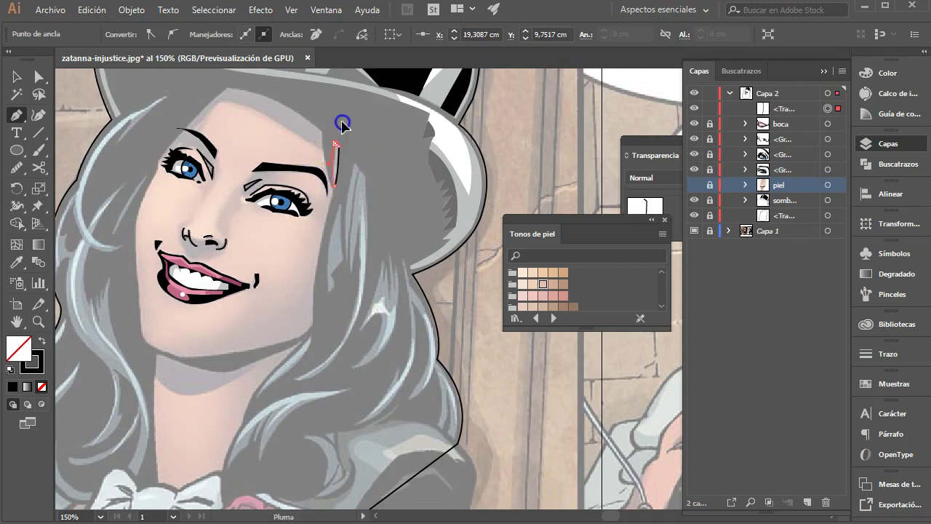
left_click(41, 76)
left_click(16, 76)
- Move the new shape into the piel group, fill it with sampled skin brown, and lock piel
left_click(710, 186)
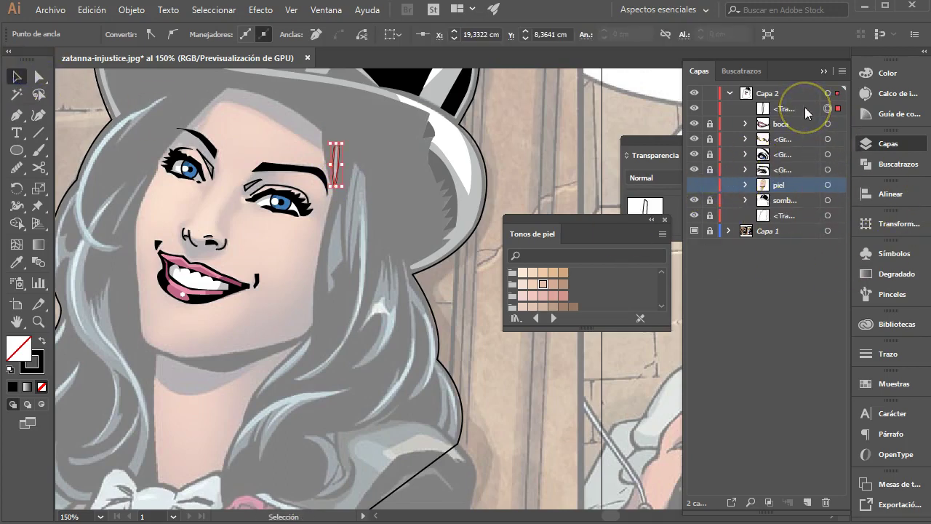
left_click(744, 185)
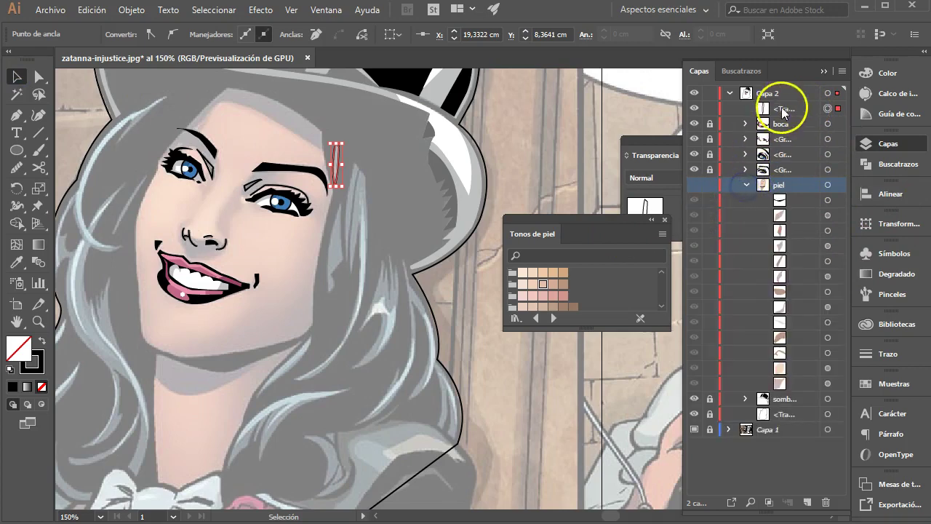
left_click_drag(796, 111, 810, 195)
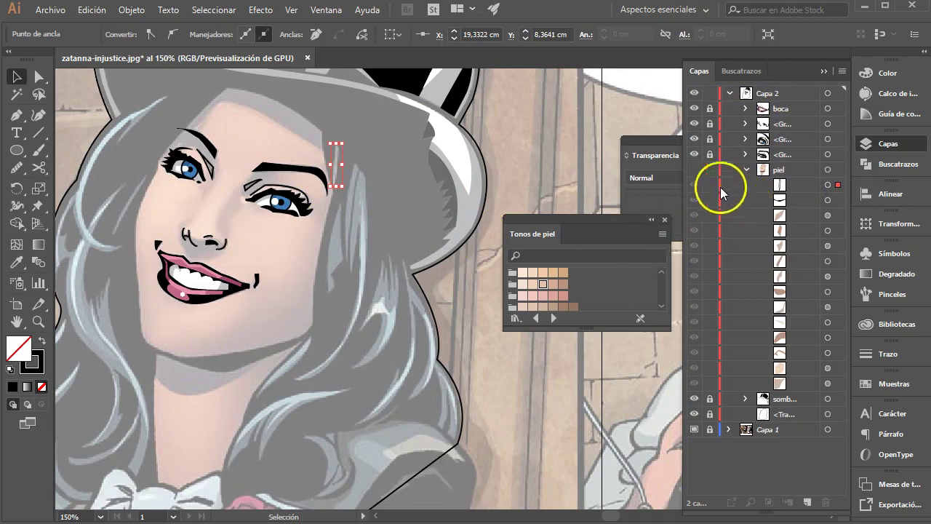
left_click(694, 169)
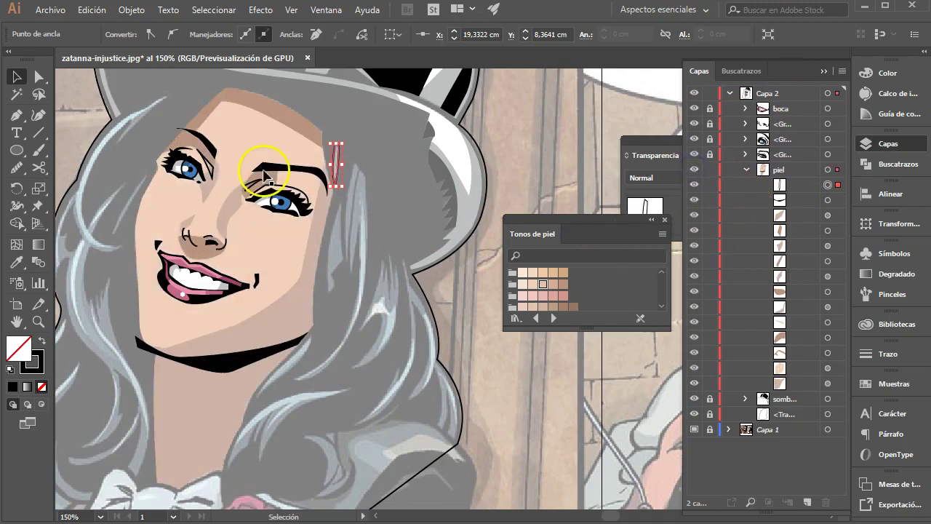
left_click(17, 262)
left_click(260, 99)
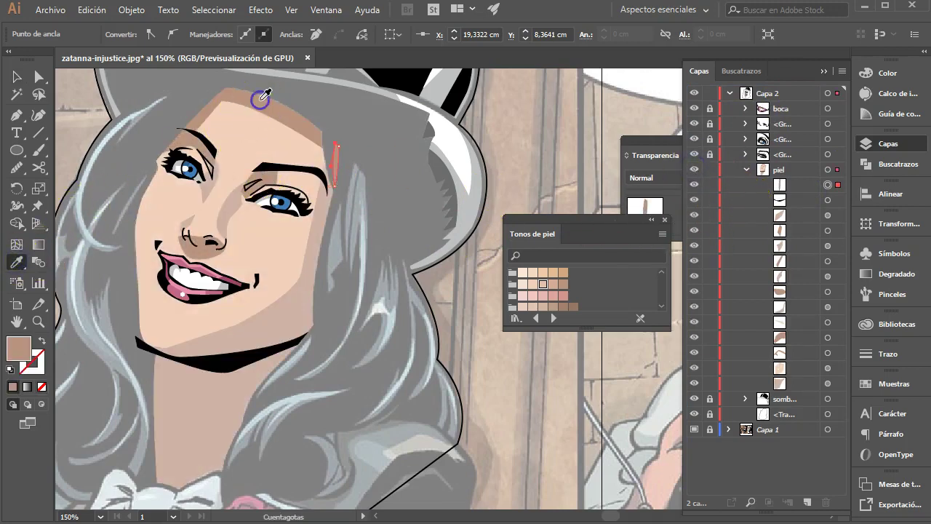
left_click(18, 77)
left_click(342, 145)
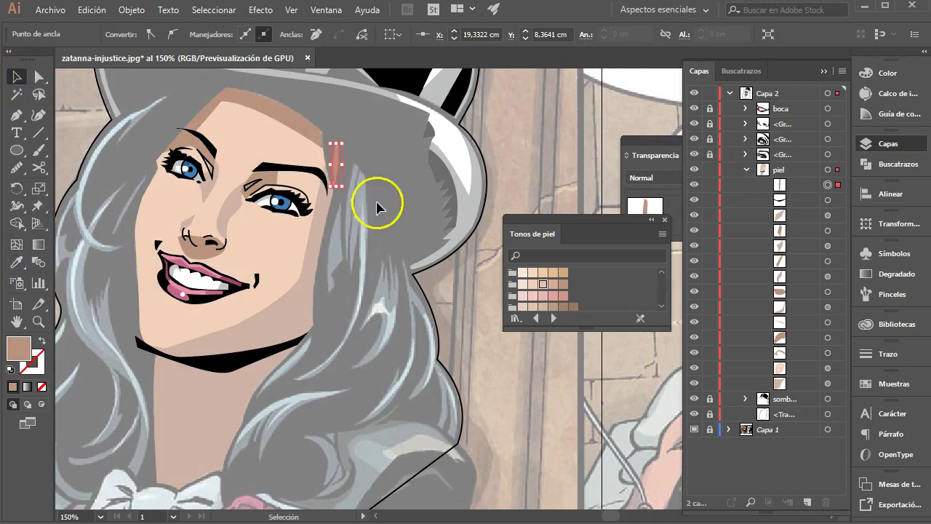
left_click(747, 169)
left_click(710, 170)
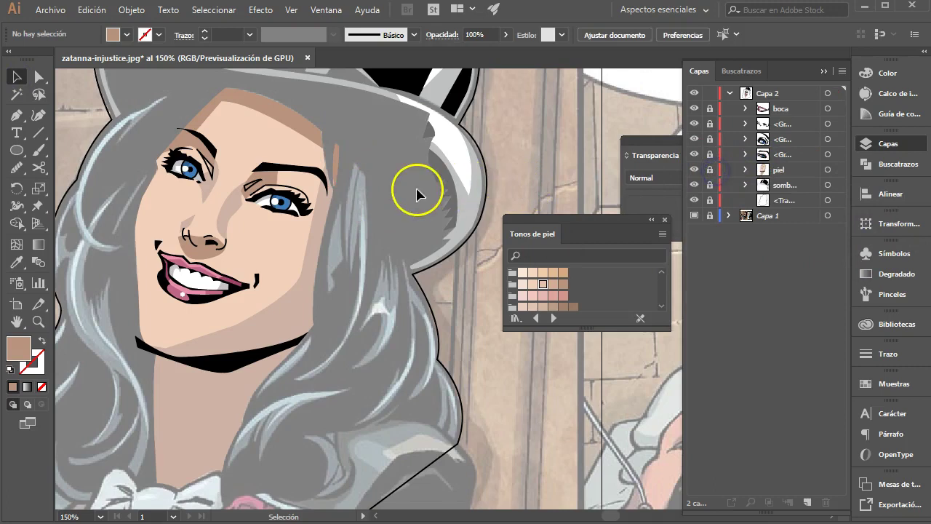
- Pen-draw a shadow sliver in the hair beside the right eye
left_click(16, 115)
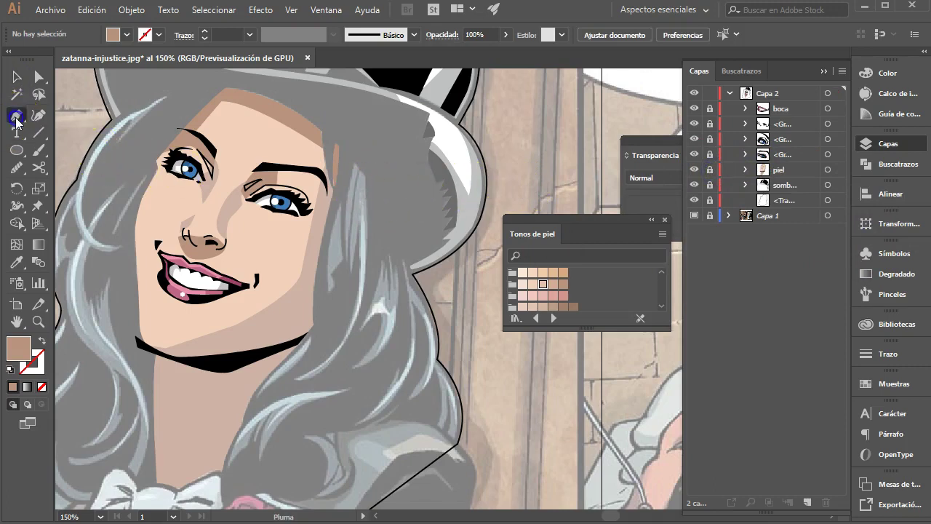
left_click(341, 204)
left_click(346, 264)
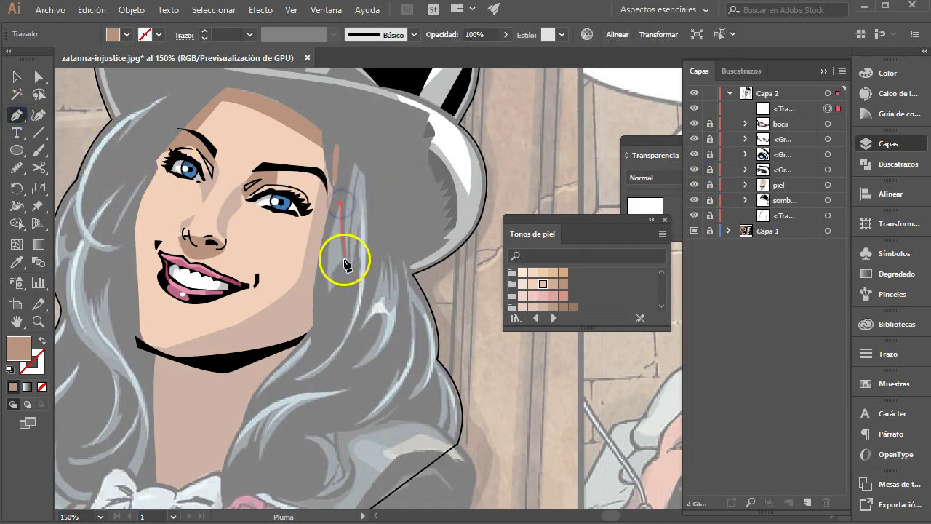
left_click_drag(350, 271, 347, 267)
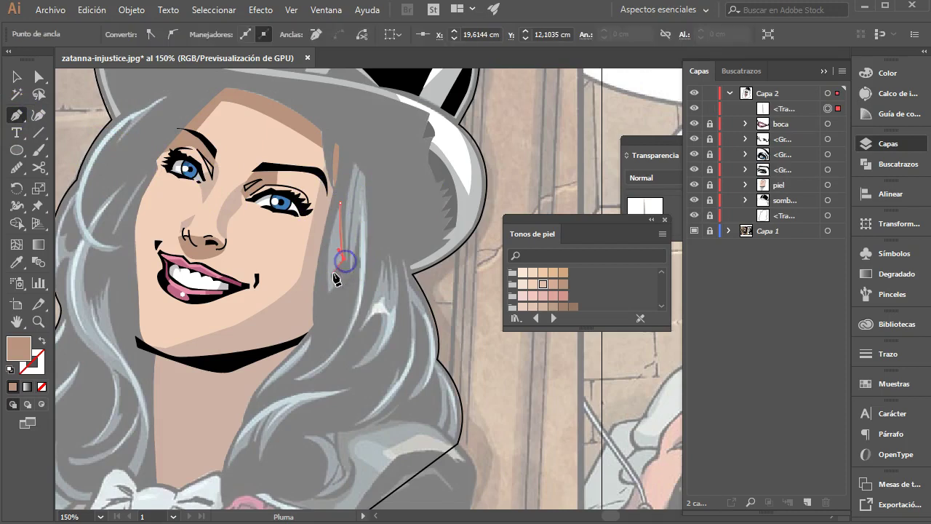
left_click(329, 293)
left_click(322, 240)
left_click(341, 204)
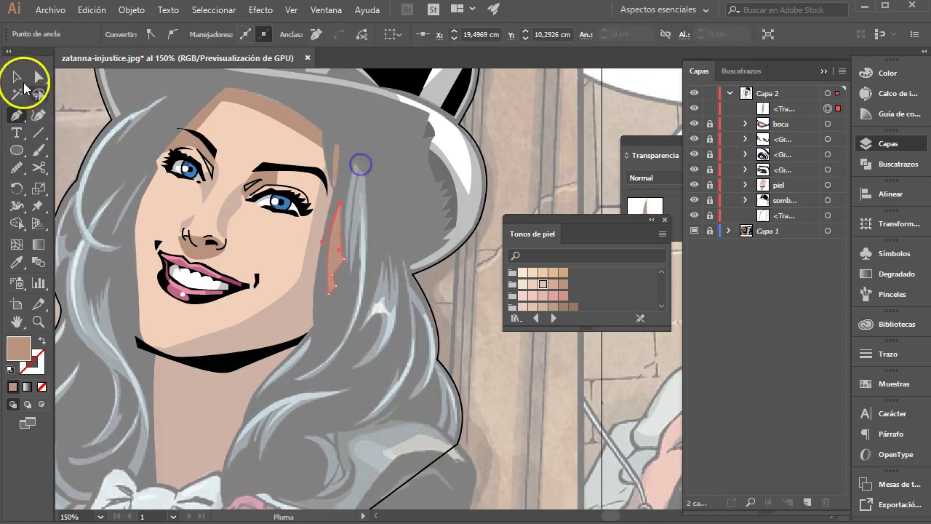
left_click(16, 77)
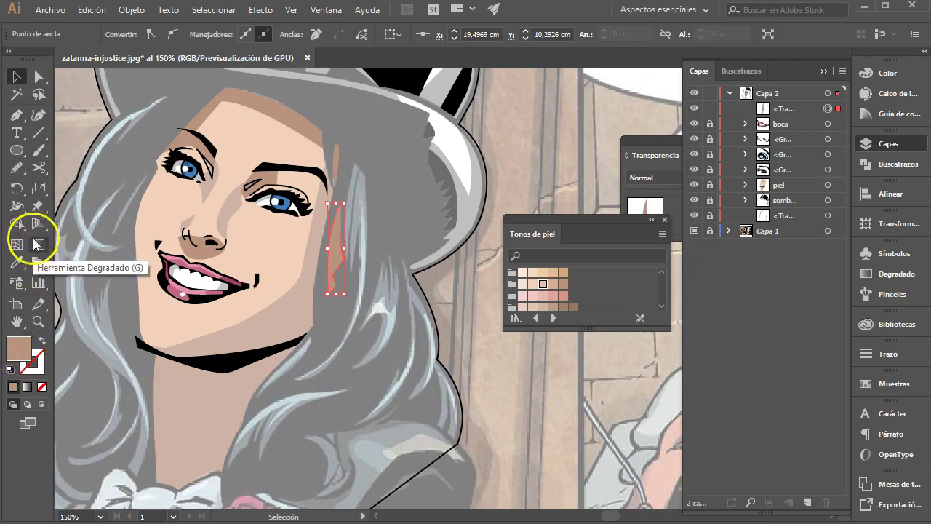
- Fill the sliver with the sampled dark grey hair colour
left_click(16, 262)
left_click(263, 435)
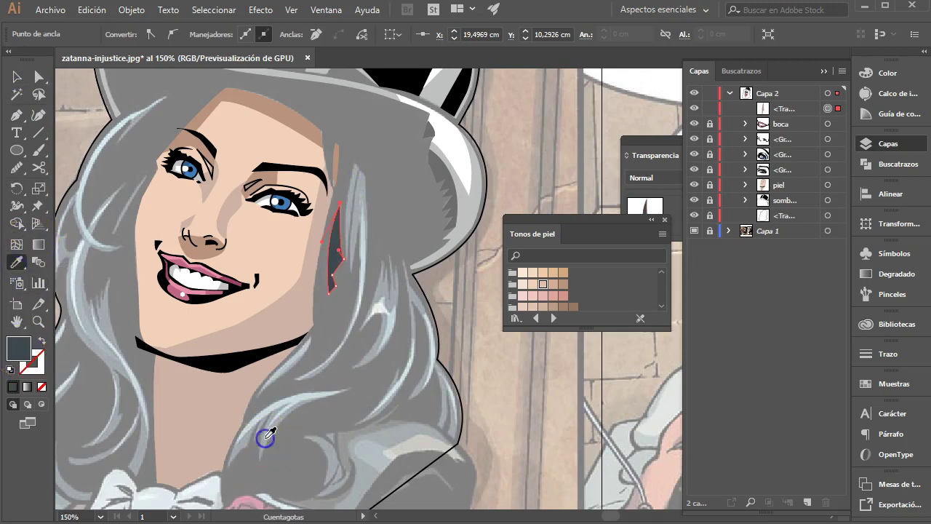
double_click(18, 348)
key("Return")
left_click(38, 321)
- Zoom in and draw a curved, unfilled hair strand path beside the cheek
left_click(432, 239)
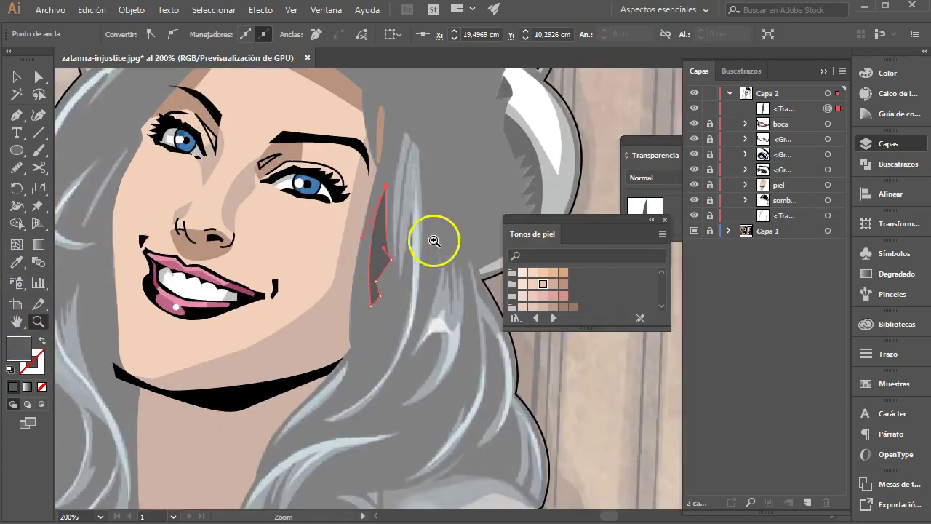
left_click(16, 115)
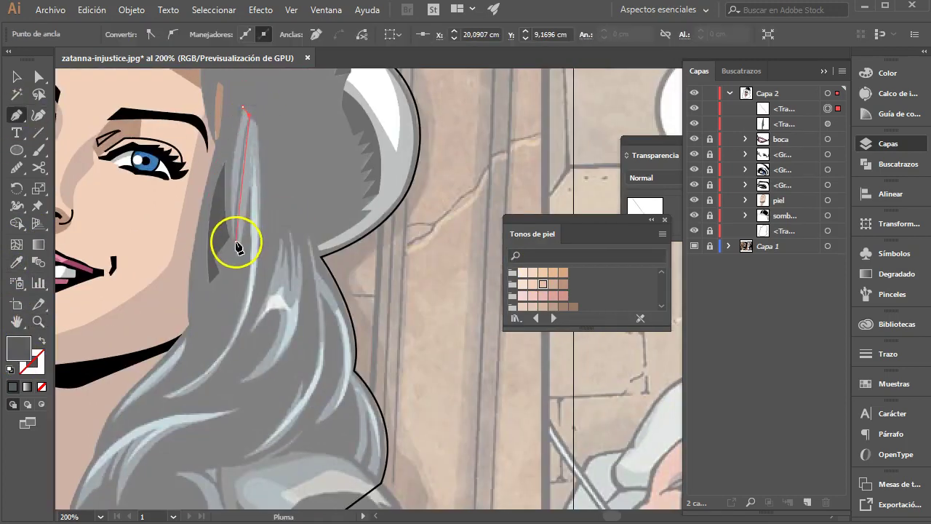
left_click_drag(236, 242, 240, 129)
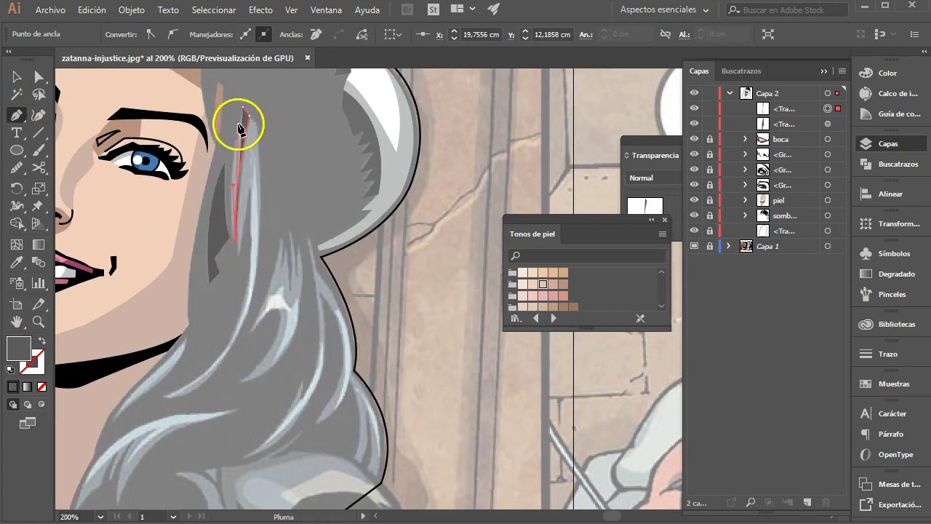
left_click_drag(240, 129, 240, 151)
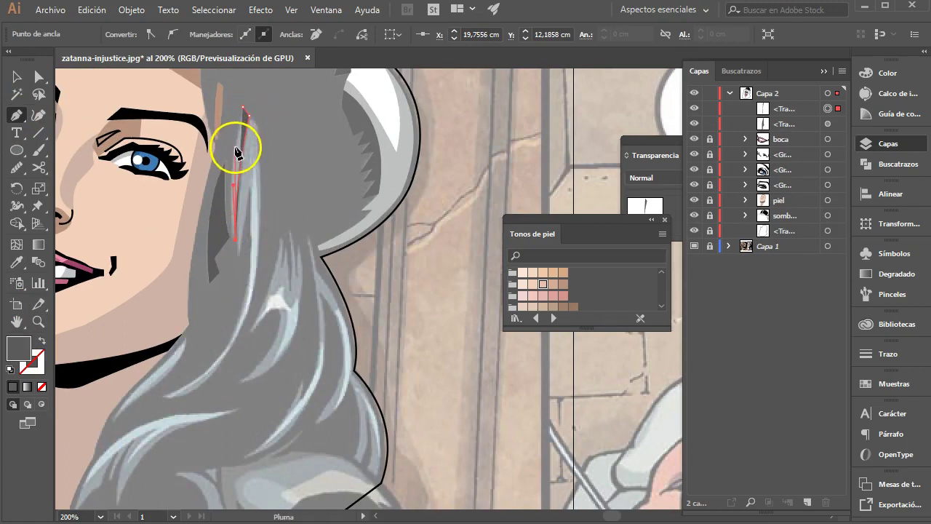
left_click(42, 340)
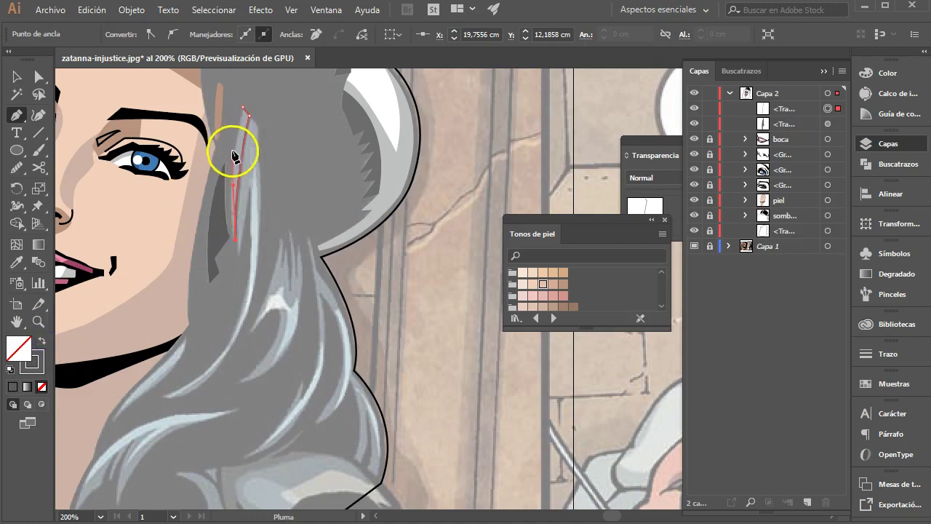
left_click_drag(238, 151, 245, 128)
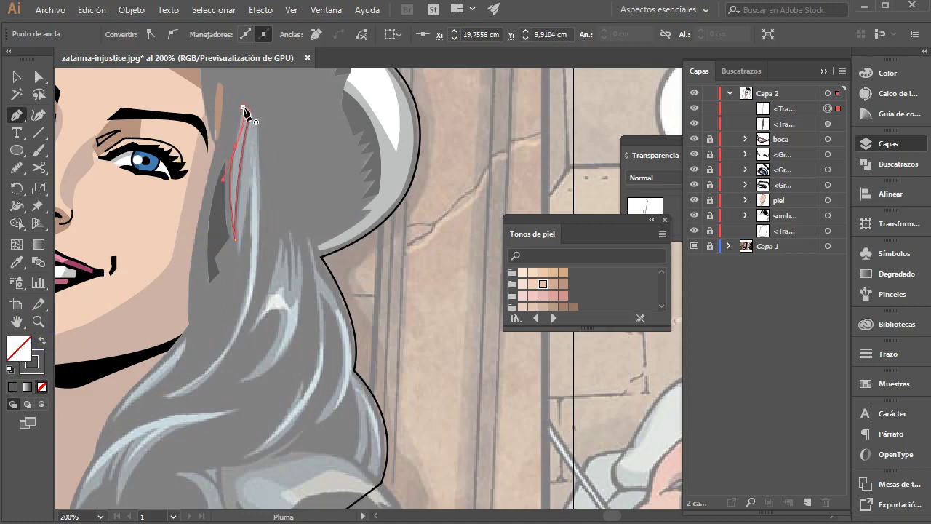
left_click(243, 108)
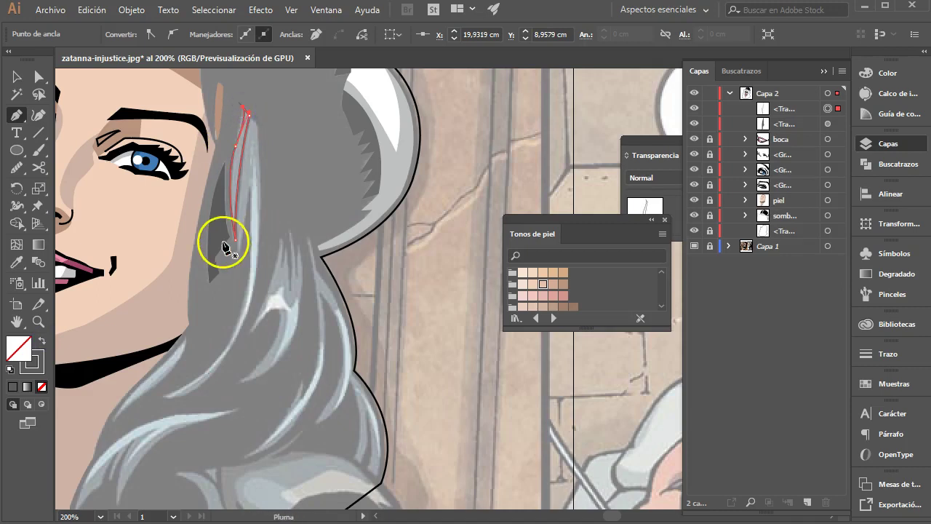
- Fill the strand with a neutral mid grey, 7f7f7f
left_click(17, 262)
left_click(236, 168)
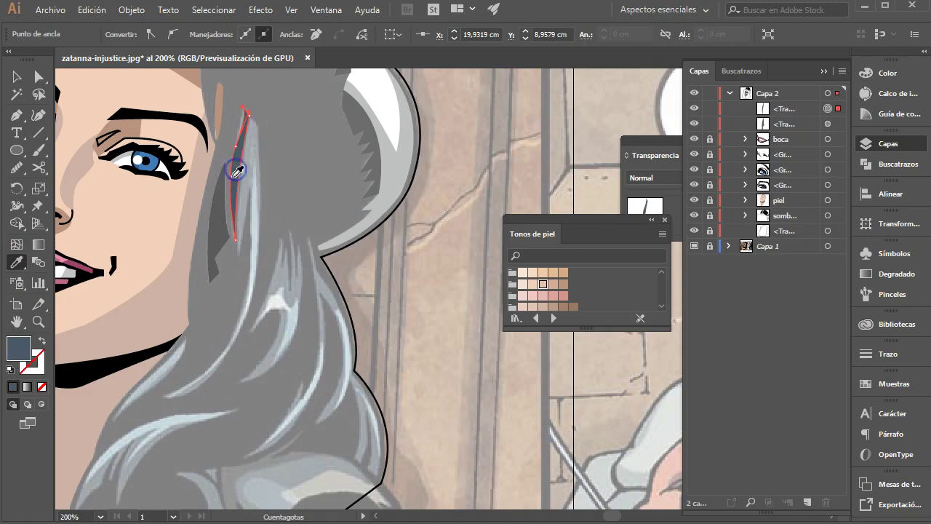
double_click(18, 347)
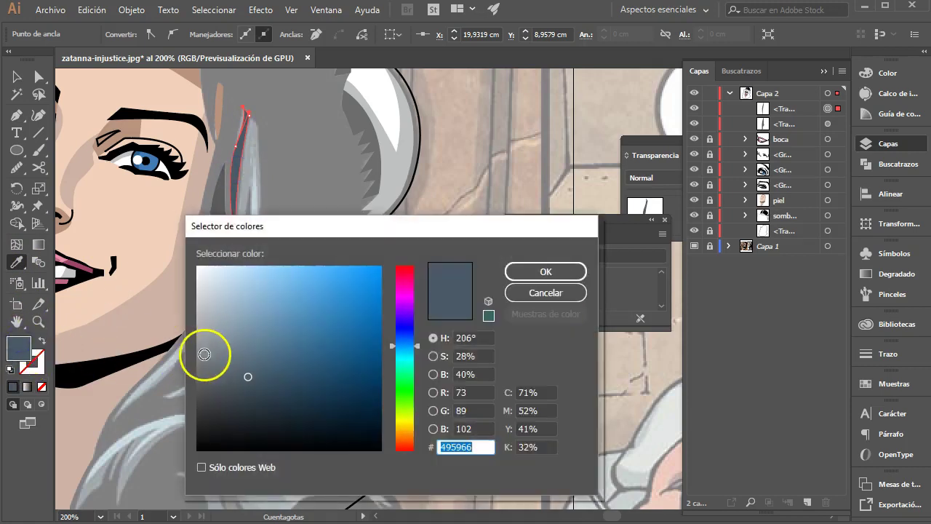
left_click(196, 358)
left_click(508, 280)
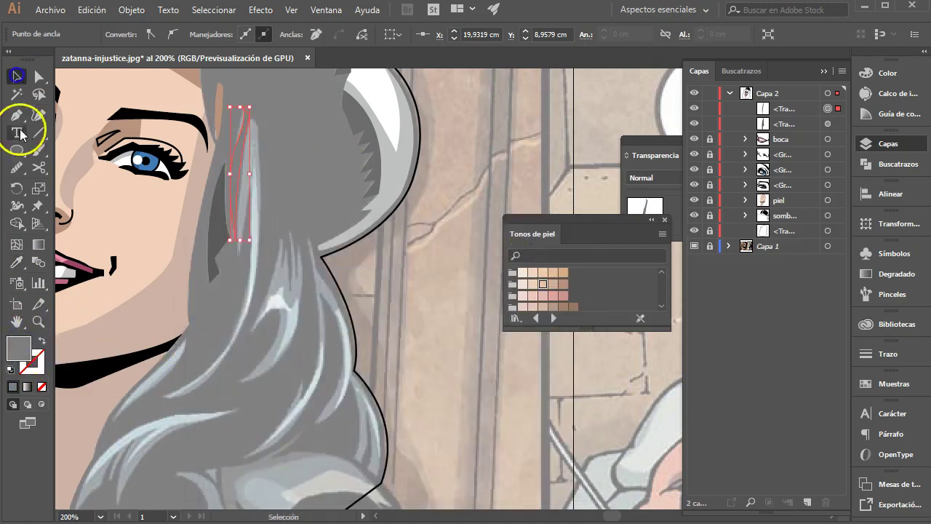
- Draw a closed grey strand shape down the hair and swap the hair outline's fill and stroke
left_click(17, 114)
left_click(186, 336)
left_click(109, 416)
left_click(187, 334)
left_click(42, 341)
left_click(16, 77)
left_click(827, 246)
key("shift+x")
key("shift+x")
- Trace another strand path from near the top of the hair downward
left_click(17, 114)
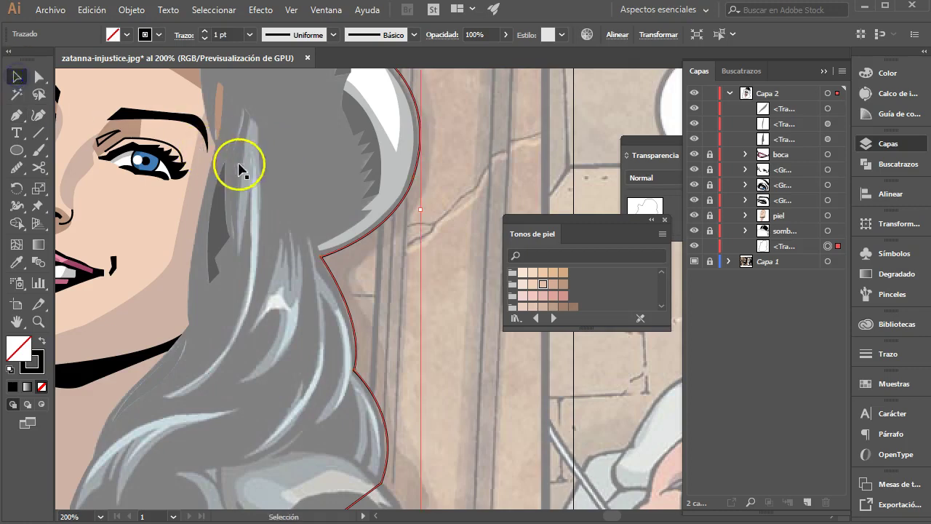
left_click(256, 125)
key("shift+x")
mouse_move(231, 346)
left_mouse_down()
mouse_move(190, 380)
mouse_move(119, 389)
left_mouse_up()
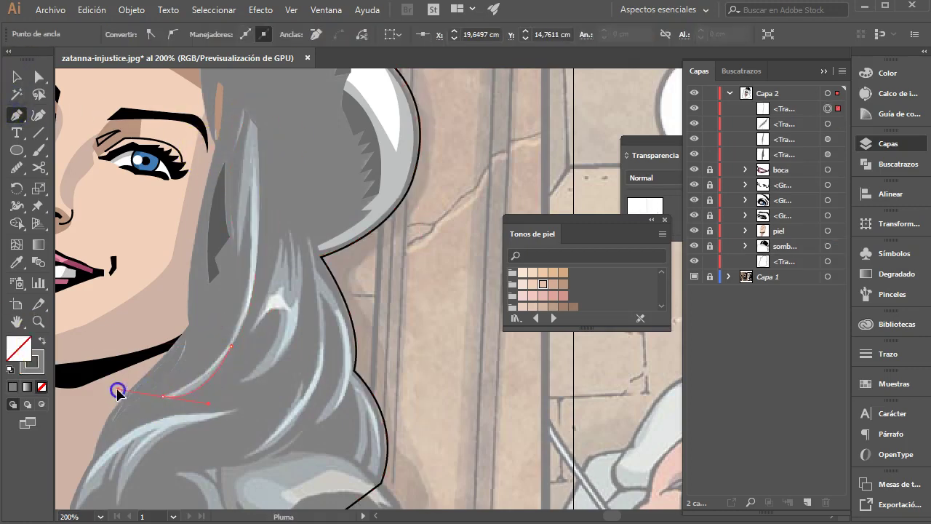
left_click(317, 270, "ctrl+alt")
left_click(317, 271, "ctrl+alt")
left_click_drag(316, 270, 290, 266)
left_click(258, 250)
left_click(260, 216)
key("ctrl+plus")
mouse_move(430, 312)
left_mouse_down()
mouse_move(283, 211)
mouse_move(291, 156)
left_mouse_up()
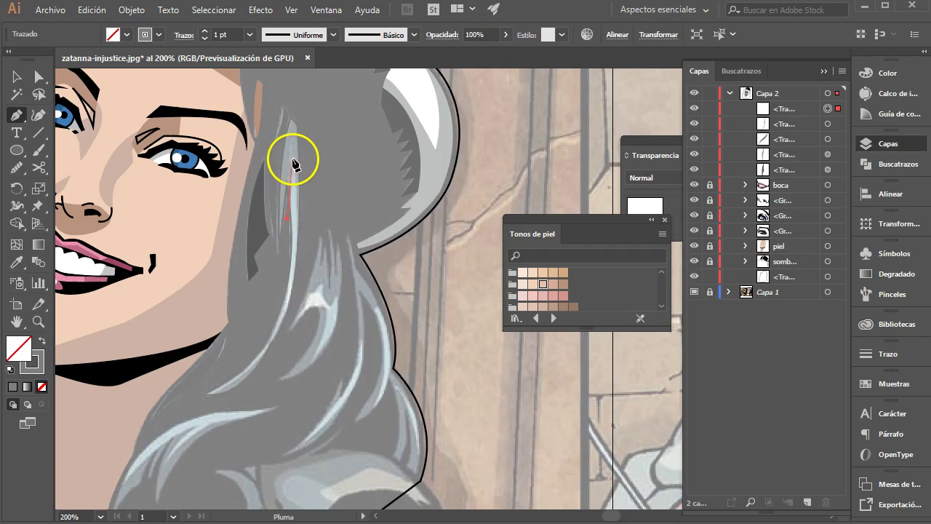
- Draw two more strand paths beside the cheek and select the new strands together
left_click(303, 207)
left_click(302, 238)
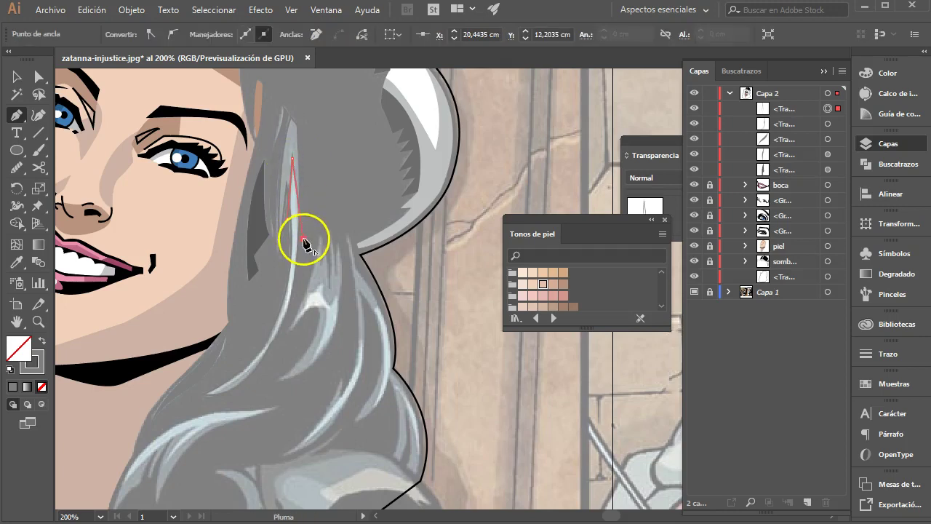
left_click(271, 347)
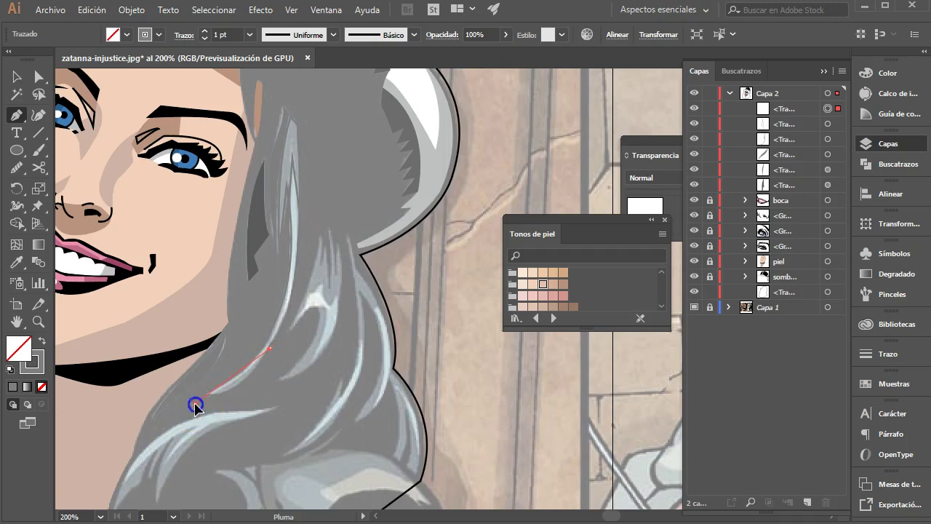
left_click(159, 416)
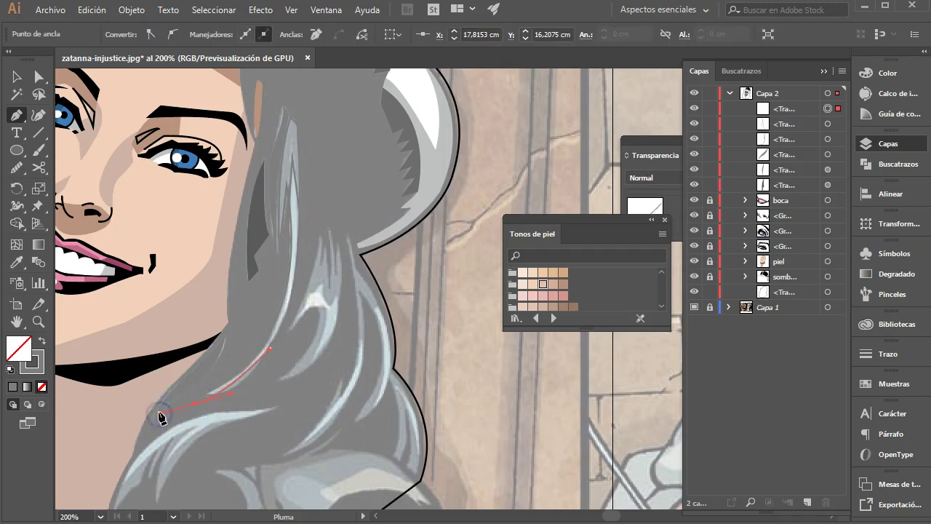
key("v")
left_click(298, 244)
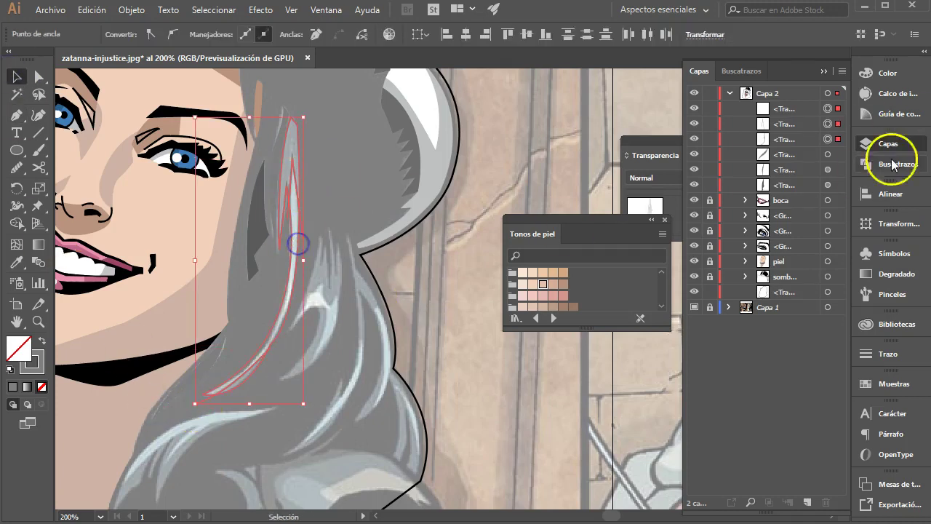
- Divide the selected strands with Pathfinder and fill one divided piece light grey
left_click(896, 161)
left_click(700, 212)
double_click(301, 167)
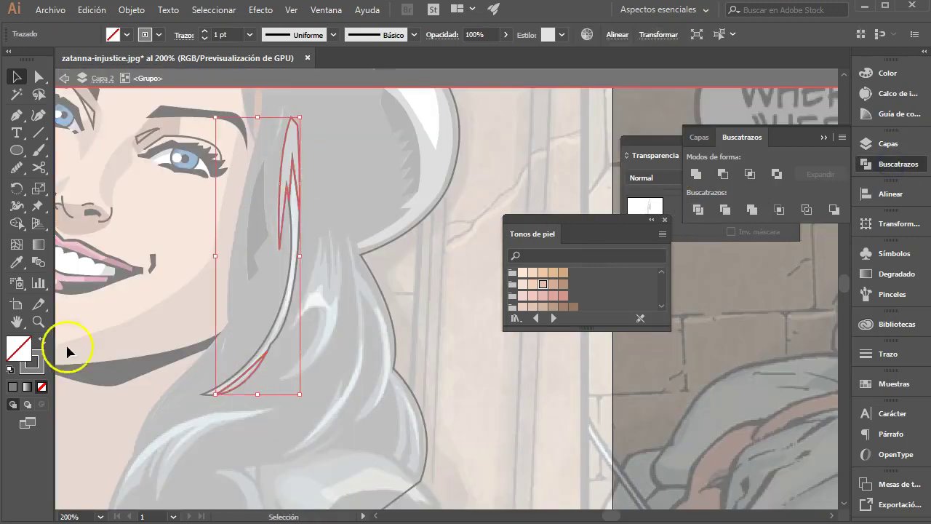
double_click(19, 347)
left_click(225, 287)
left_click(545, 270)
double_click(411, 257)
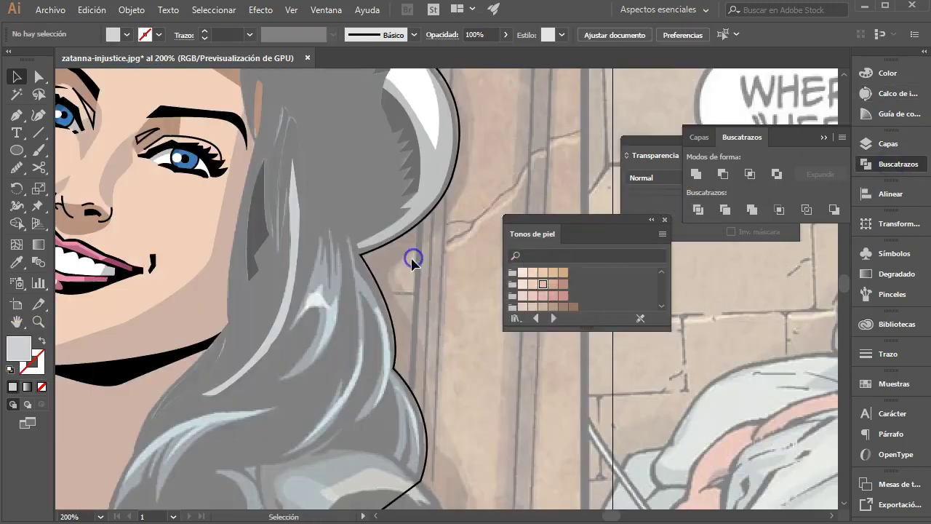
- Pen-draw an unfilled zigzag highlight strand with spiky tips in the hair
left_click(16, 115)
left_click(319, 233)
left_click_drag(276, 345, 321, 309)
left_click_drag(279, 380, 251, 384)
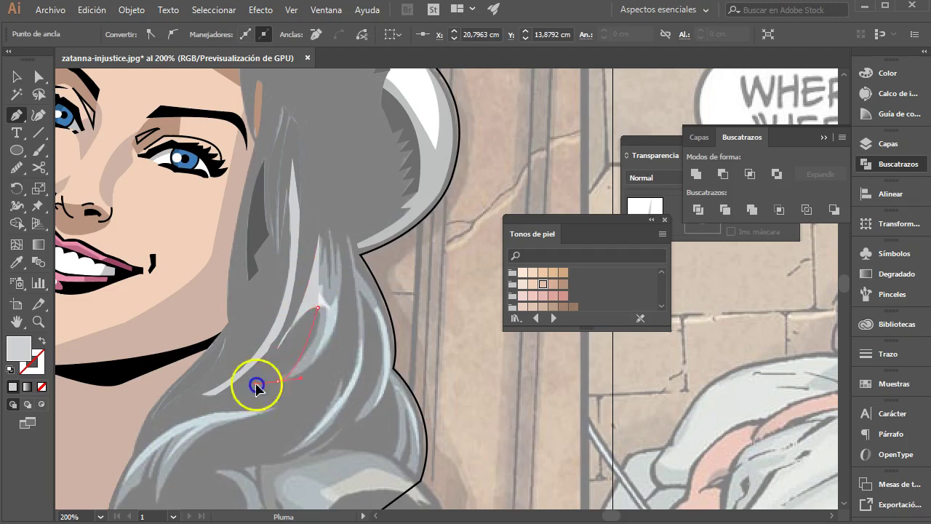
left_click(45, 343)
left_click_drag(339, 313, 337, 283)
left_click(337, 243)
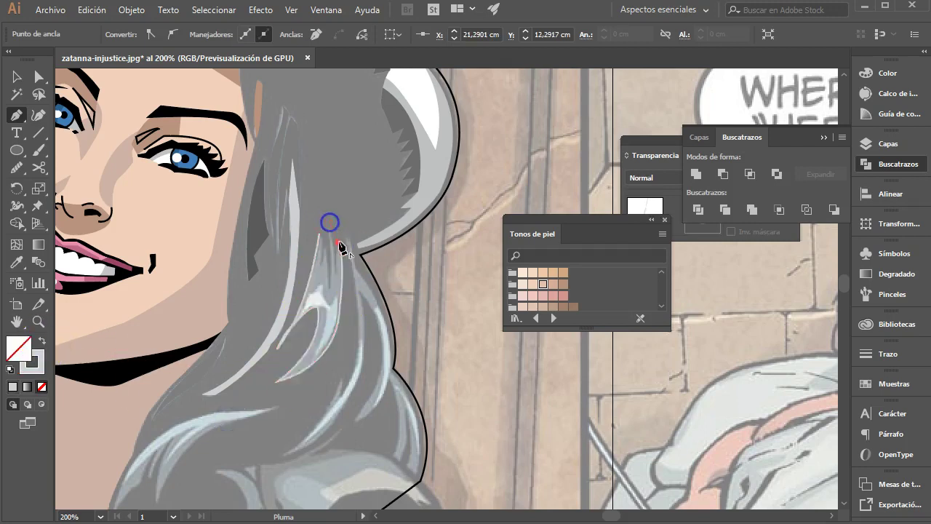
left_click(322, 295)
left_click(322, 243)
left_click(317, 235)
left_click(298, 326)
left_click_drag(298, 326, 343, 323)
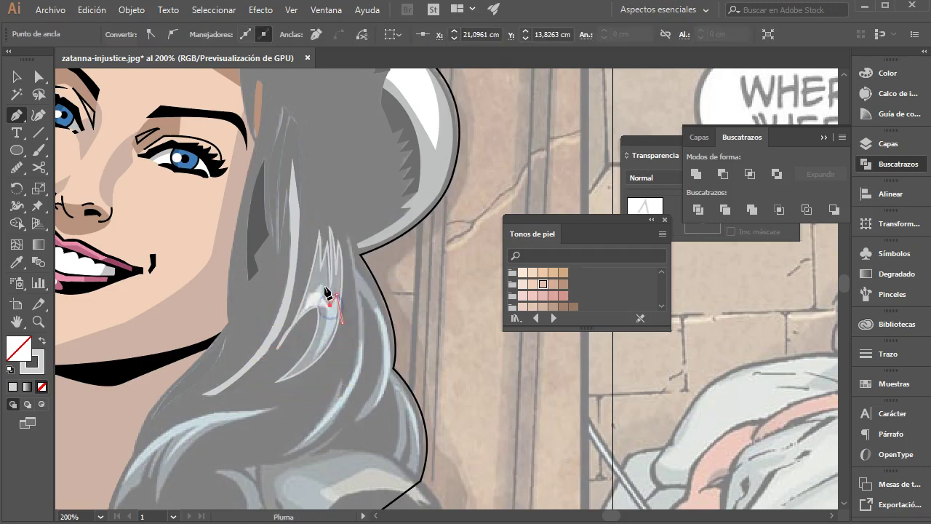
- Outline a highlight on the strand and divide the hair shape beneath with it
left_click(310, 291)
left_click(296, 332)
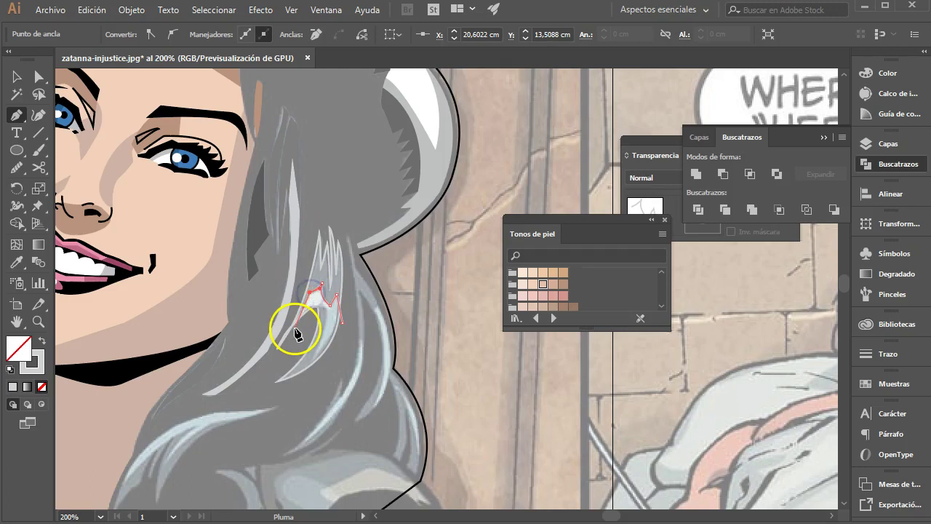
left_click_drag(319, 306, 334, 315)
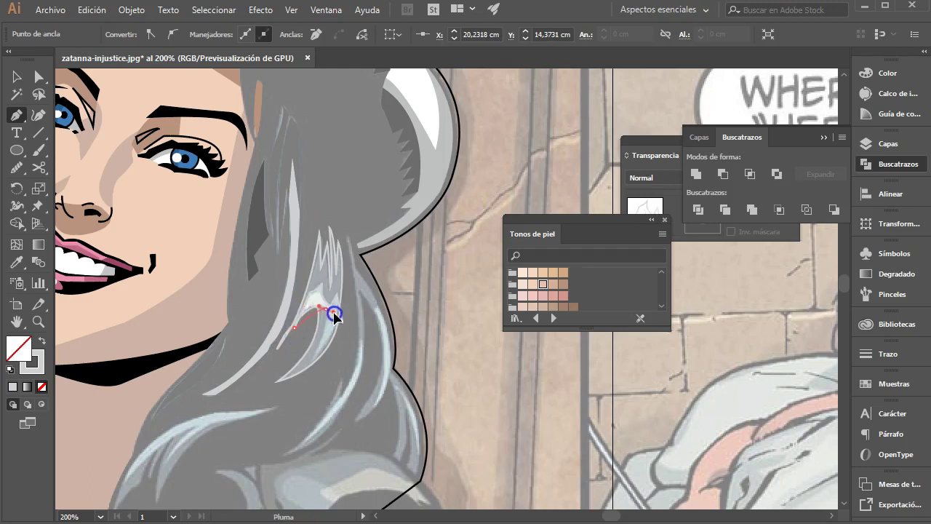
left_click_drag(300, 384, 306, 384)
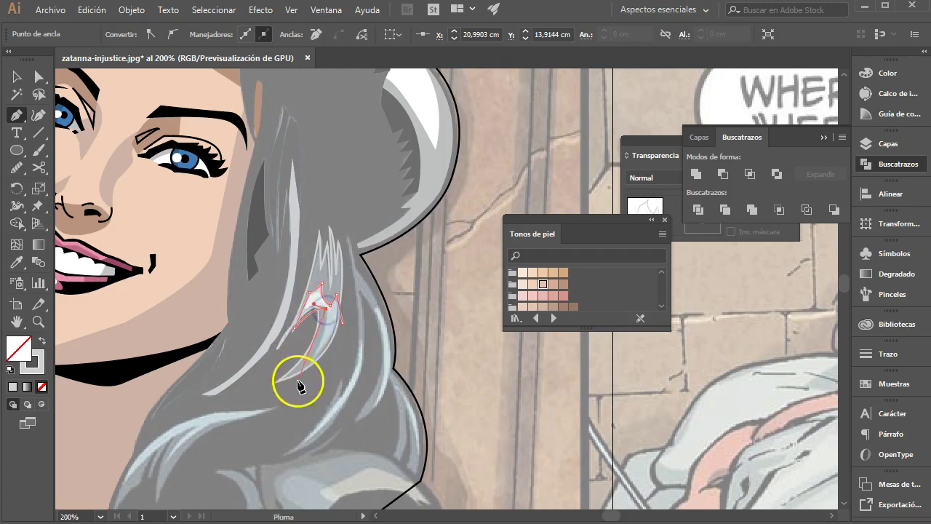
left_click(16, 78)
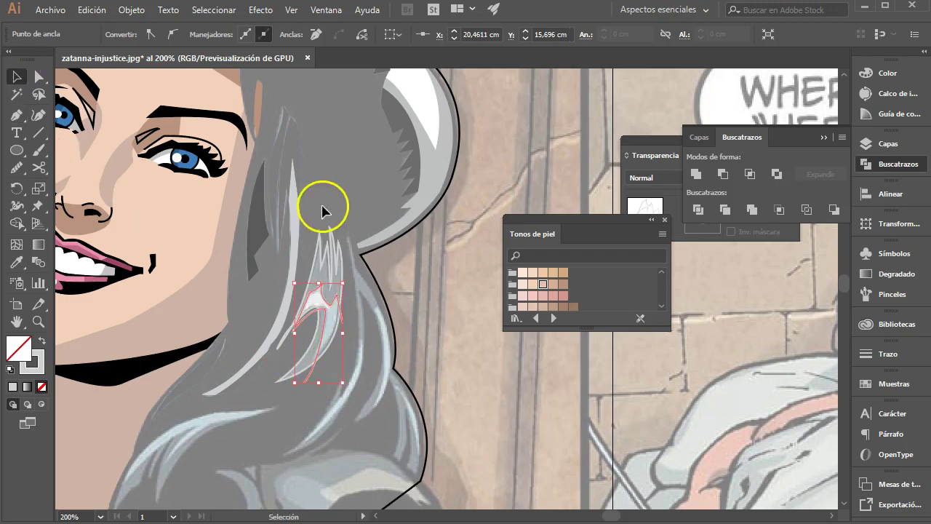
left_click(341, 326, "shift")
left_click(697, 211)
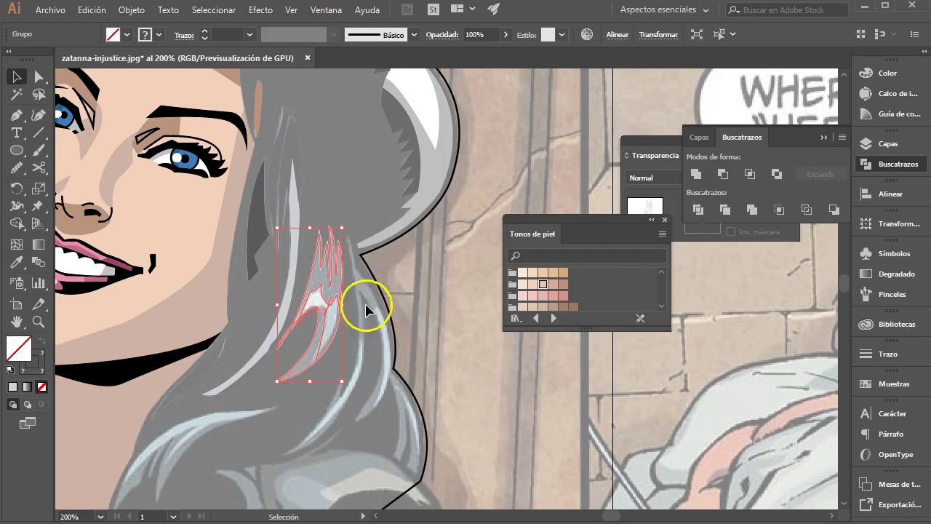
- Ungroup the divided pieces and fill the small highlight with the strand's light grey
right_click(320, 293)
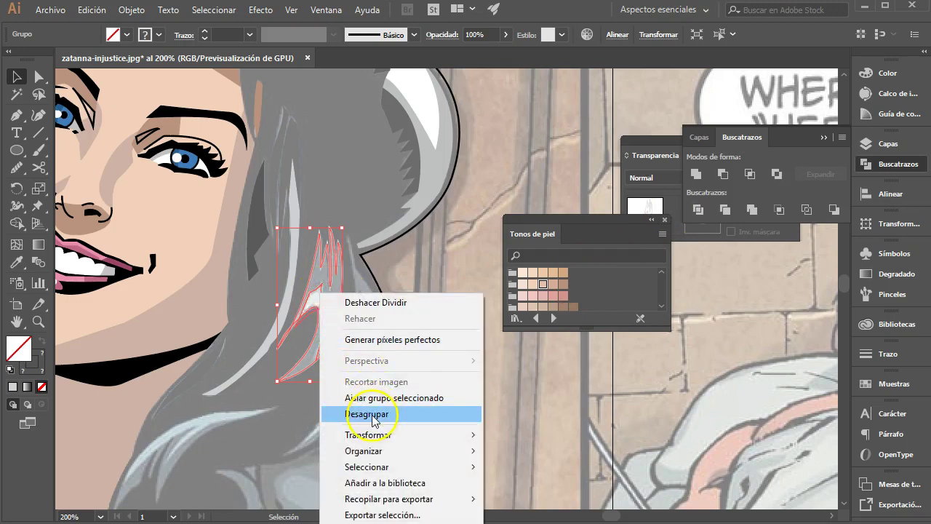
left_click(371, 414)
left_click(305, 404)
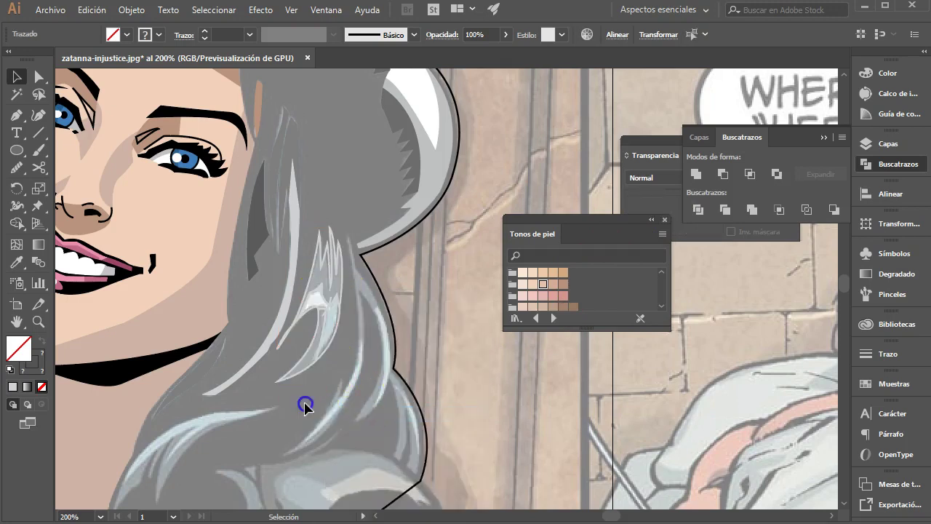
left_click(318, 353)
left_click(16, 264)
left_click(277, 189)
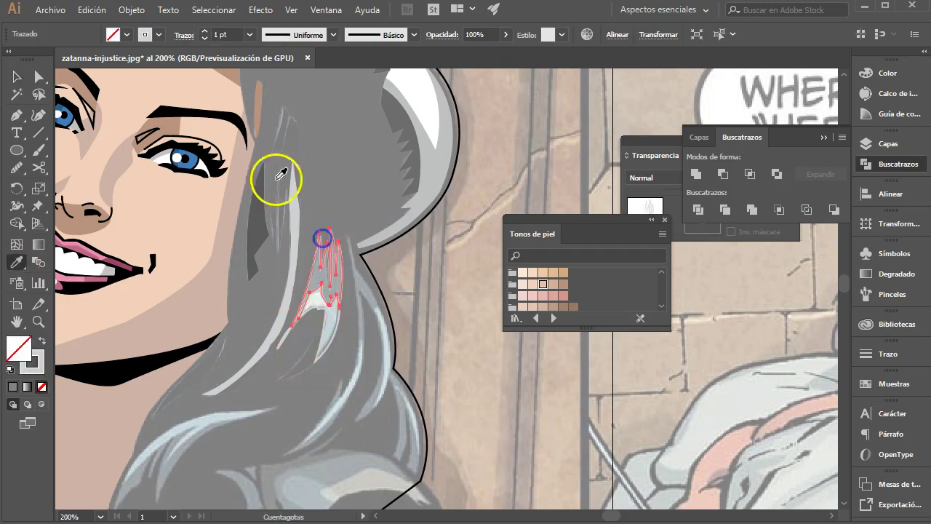
- Toggle the hair silhouette between solid black and outline, then pan down to the bow tie
key("v")
key("F7")
left_click(827, 353)
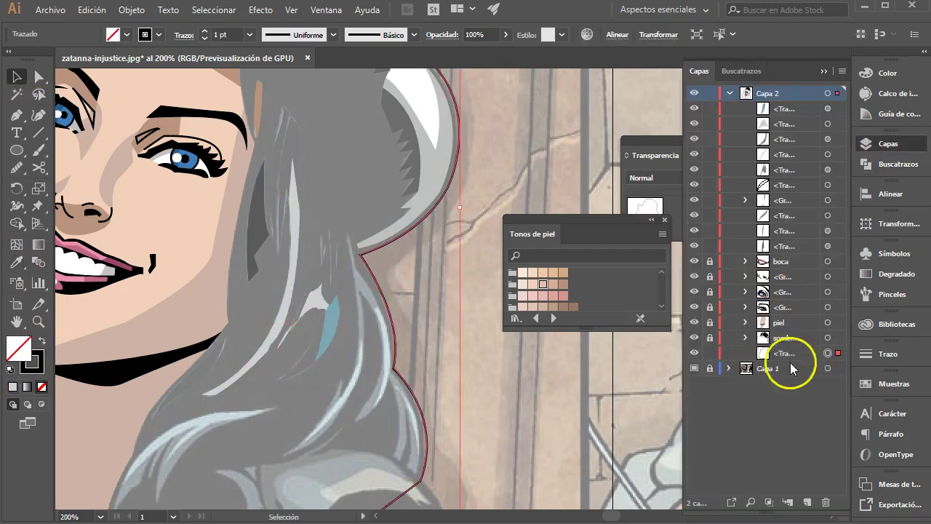
left_click(42, 339)
scroll(359, 339, "down", 1)
scroll(308, 328, "down", 1)
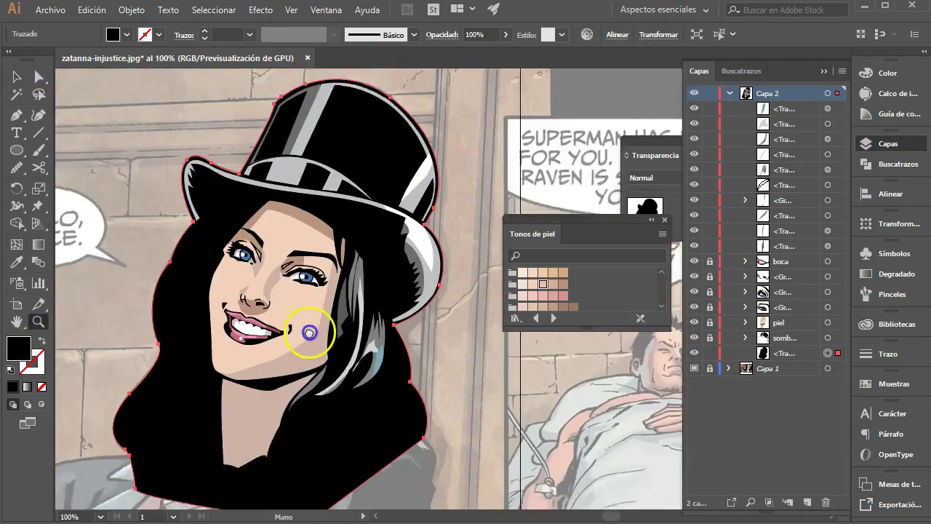
left_click(40, 340)
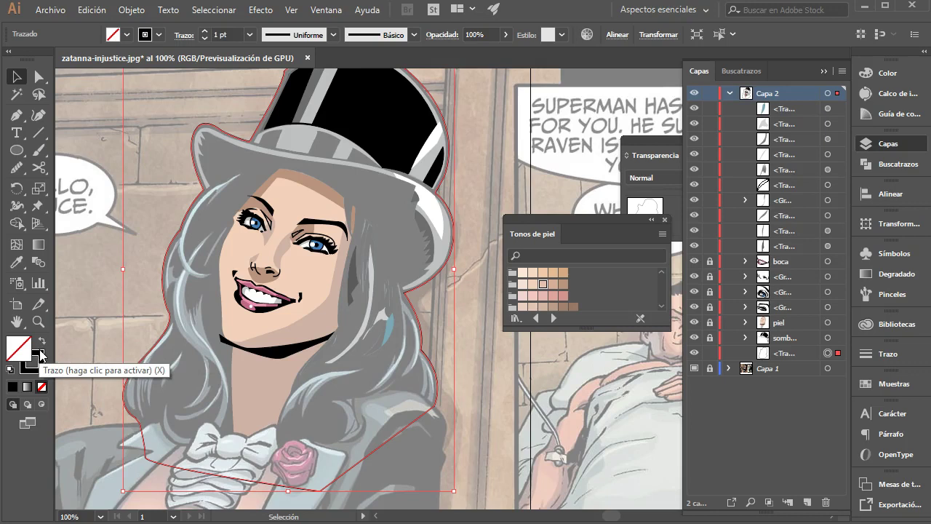
left_click(41, 339)
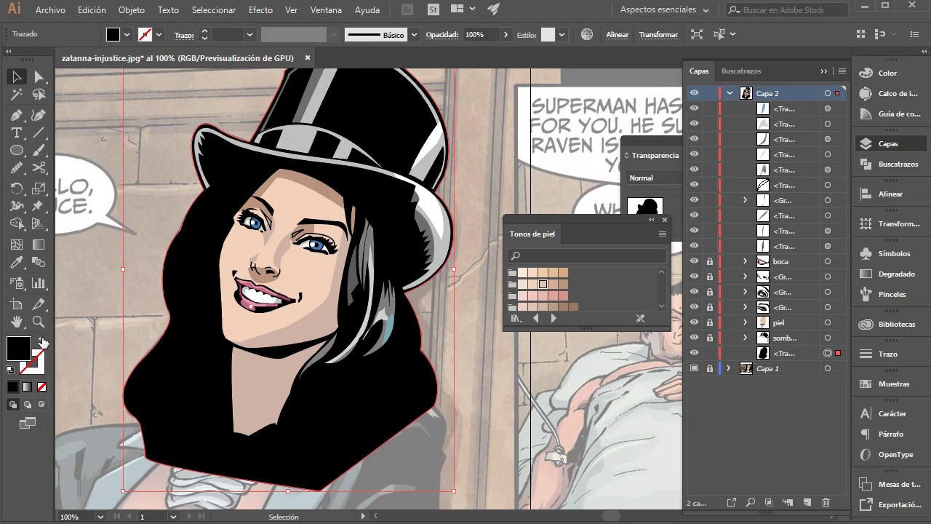
left_click(41, 339)
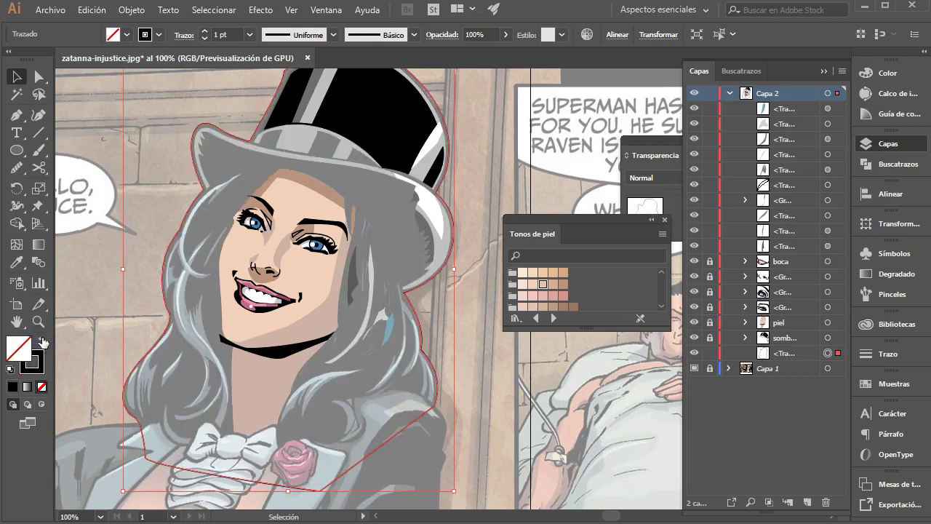
left_click_drag(214, 453, 183, 292)
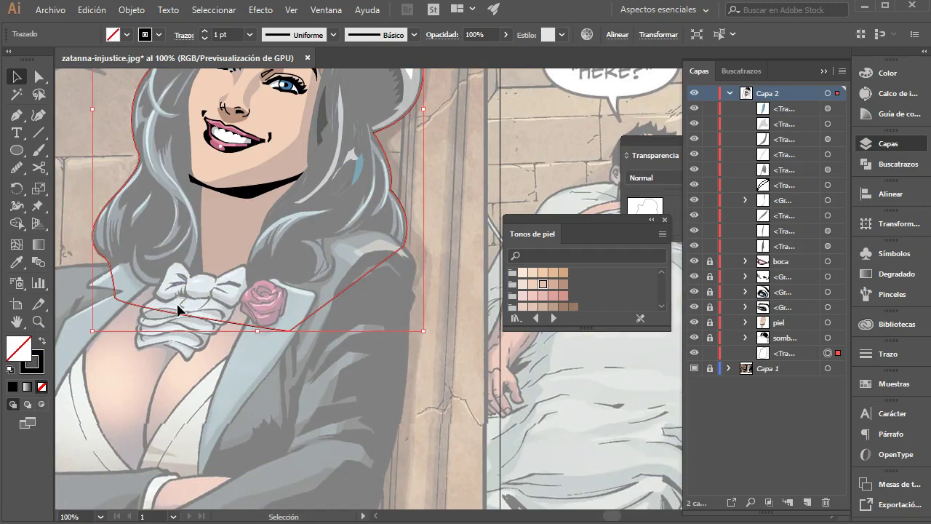
left_click(38, 320)
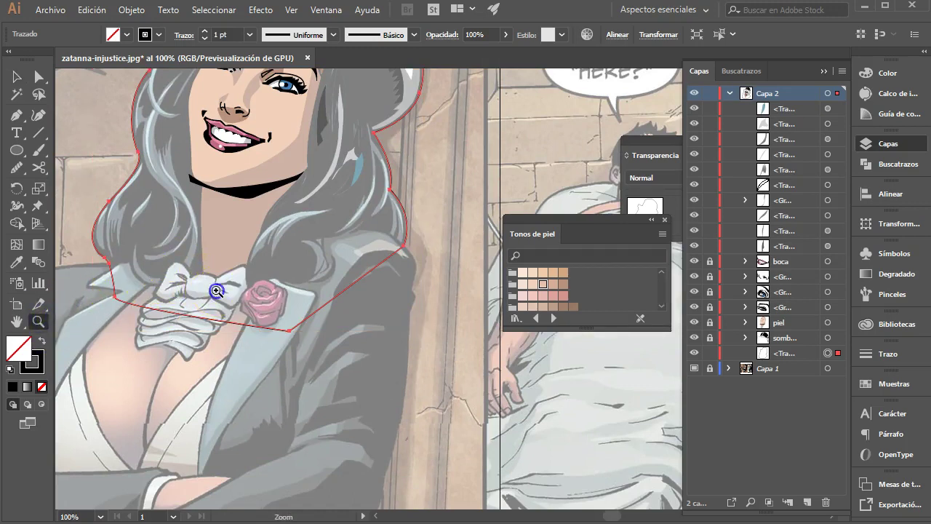
- Trace the bow's top, right end and curved lower edge with a Pen outline
left_click(216, 291)
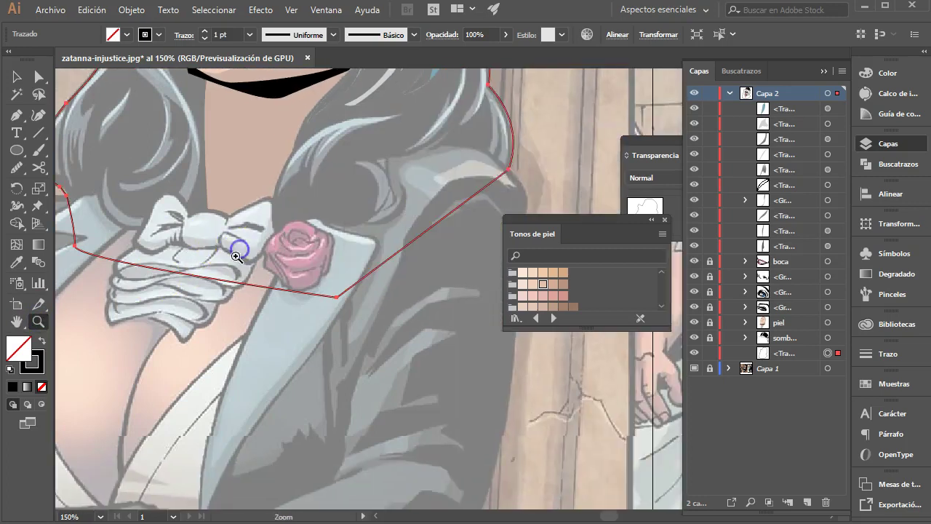
left_click(17, 115)
left_click(188, 217)
left_click_drag(222, 219, 221, 230)
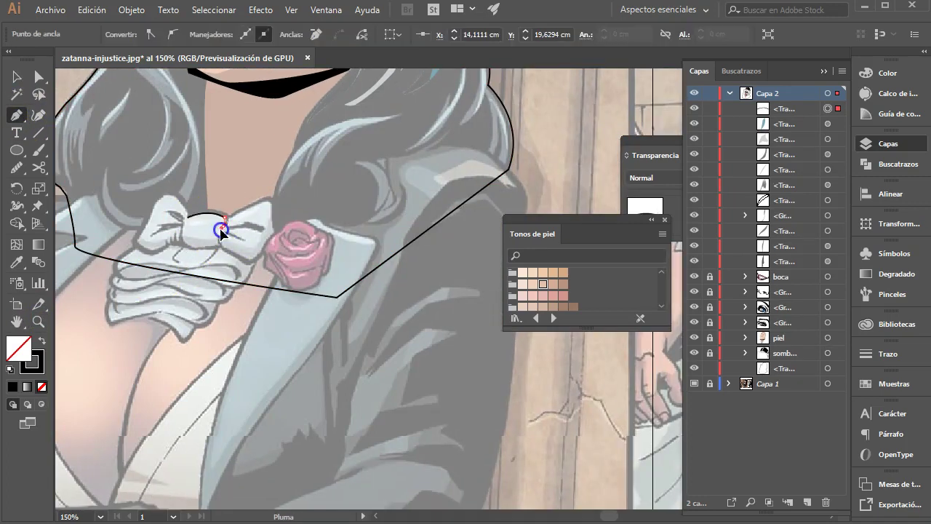
left_click(269, 204)
left_click(260, 251)
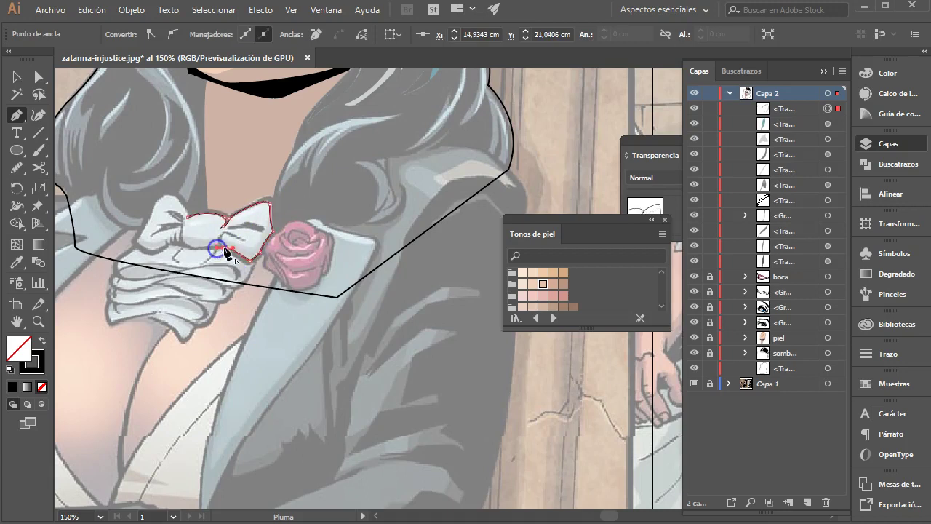
left_click_drag(225, 238, 248, 246)
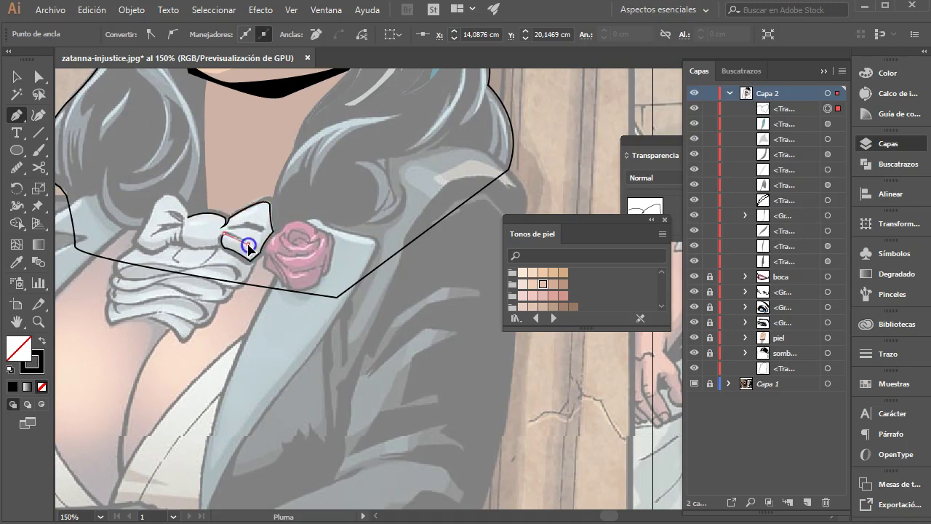
left_click(182, 240)
left_click_drag(162, 211, 180, 241)
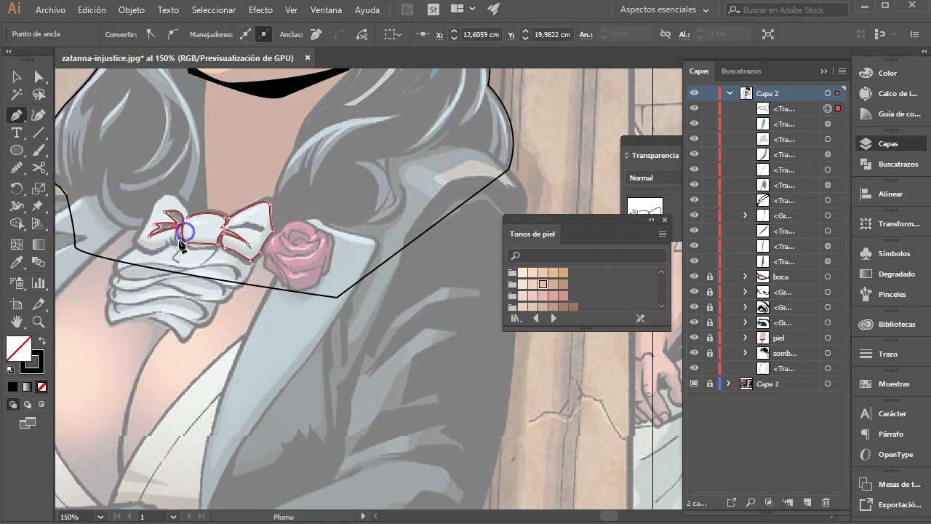
- Continue the bow outline around the jagged left loop and close it at the centre
scroll(178, 234, "up", 2)
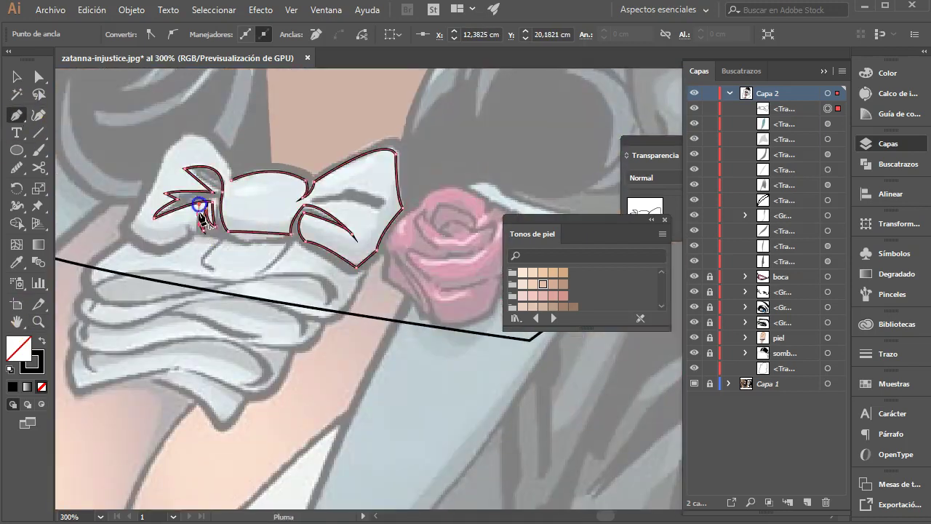
left_click_drag(196, 237, 188, 222)
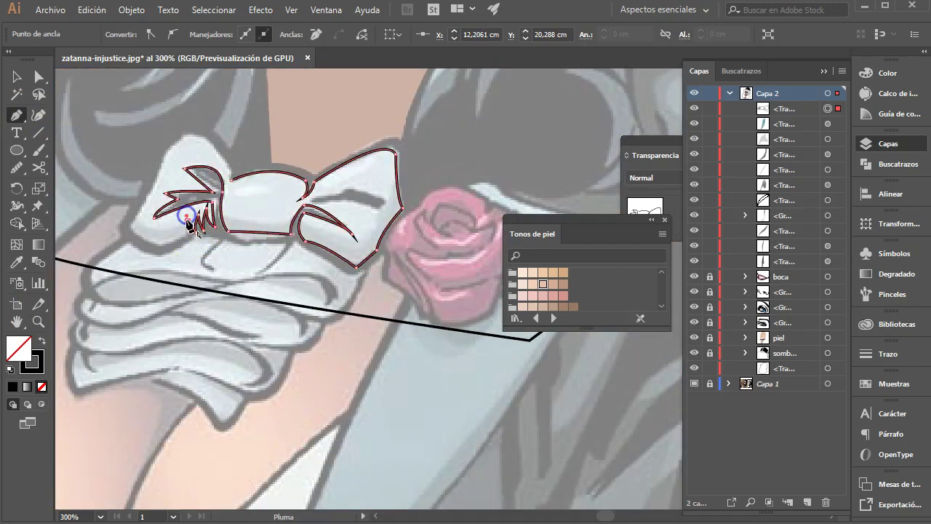
left_click(188, 234)
left_click(160, 246)
left_click(131, 228)
left_click(155, 176)
left_click(188, 136)
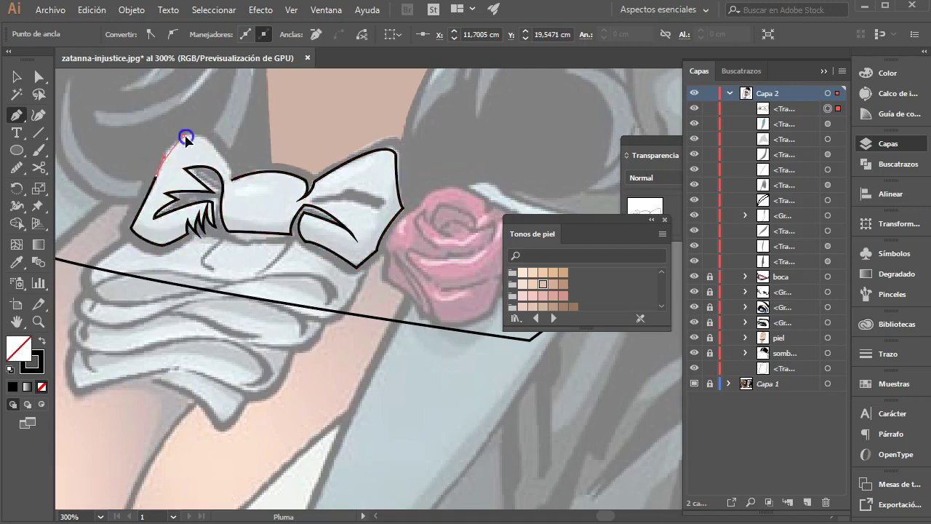
left_click(230, 176)
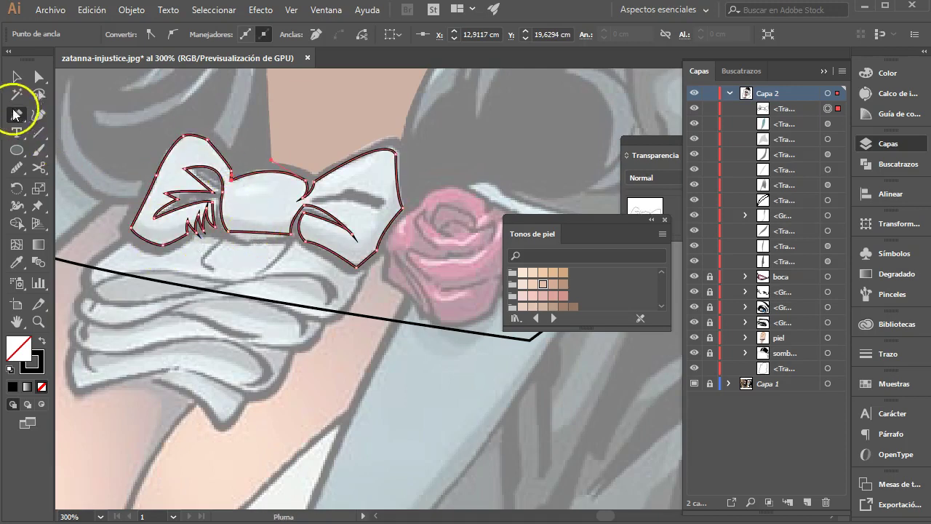
- Nudge one bow anchor point slightly downward with the Direct Selection tool
left_click_drag(21, 119, 56, 151)
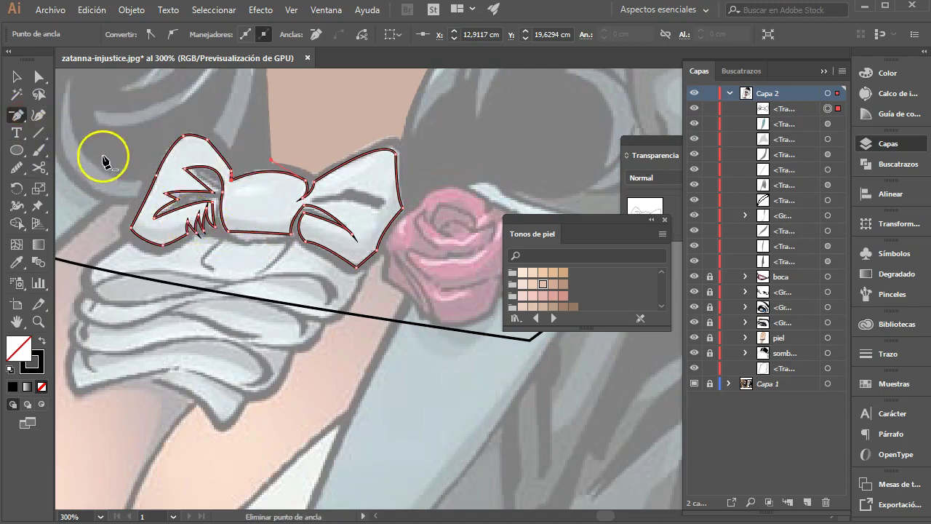
left_click_drag(17, 115, 58, 133)
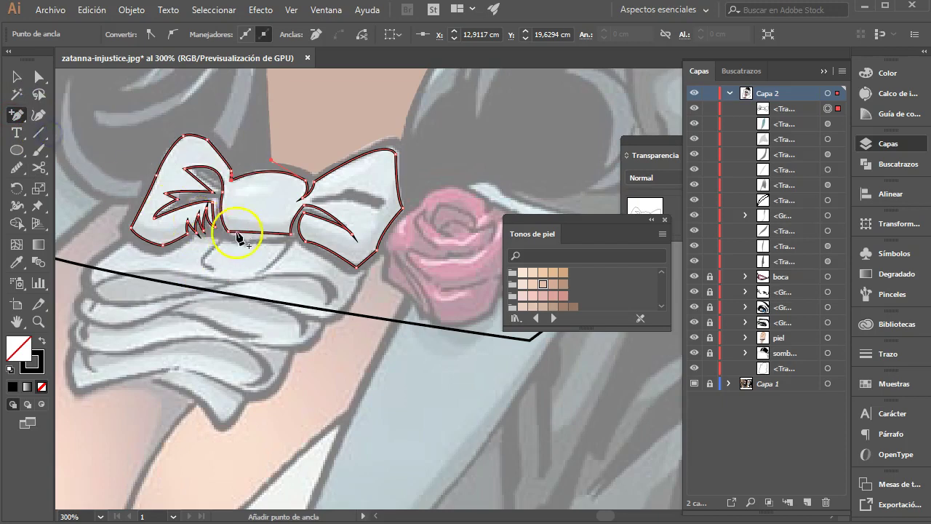
left_click(40, 76)
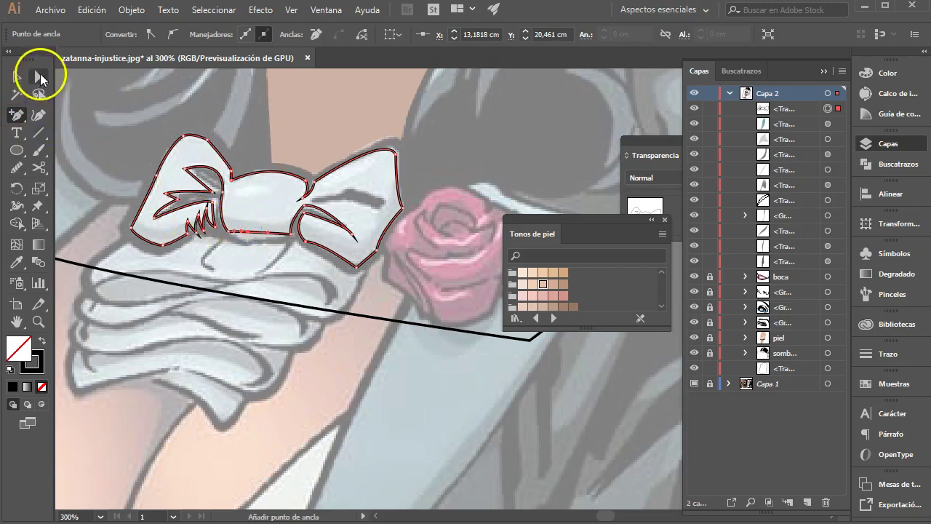
left_click_drag(248, 237, 243, 247)
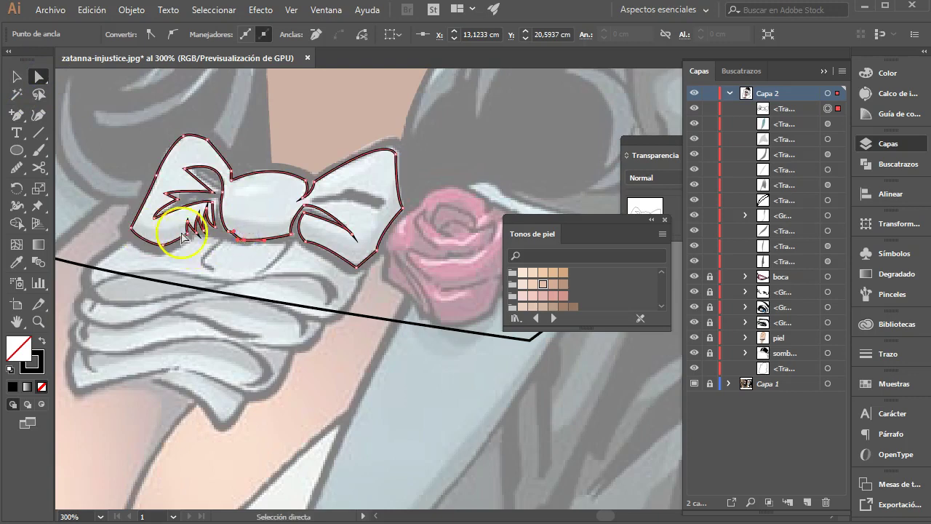
- Draw a curved dividing line across the bow's lower part, extending past its right edge
left_click(16, 115)
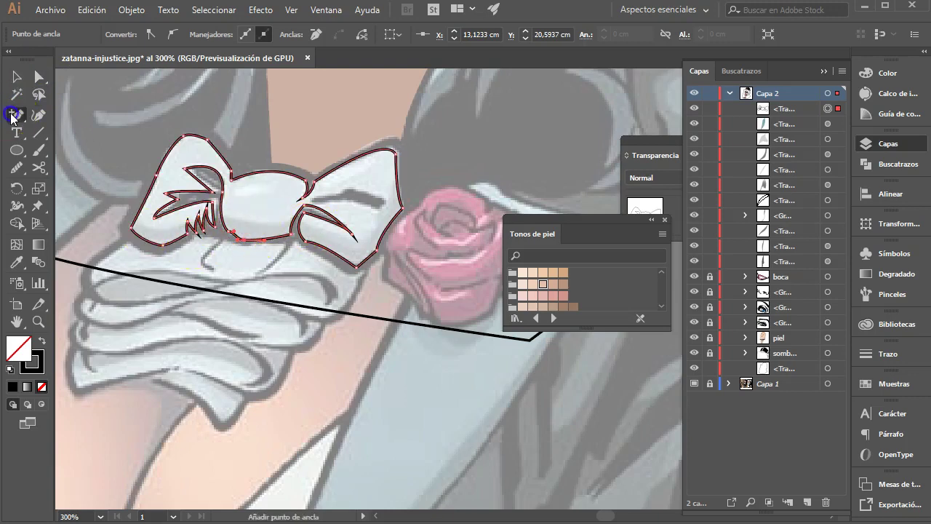
left_click(125, 217)
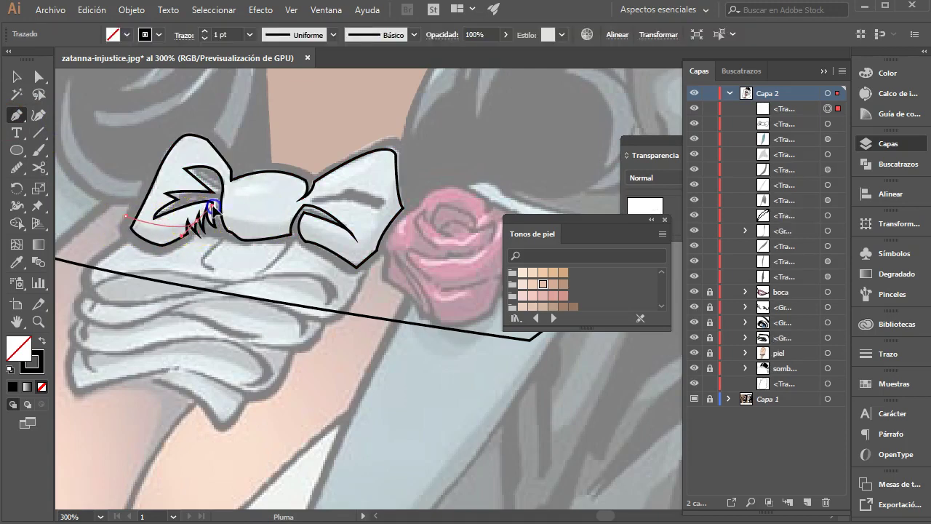
left_click(200, 224)
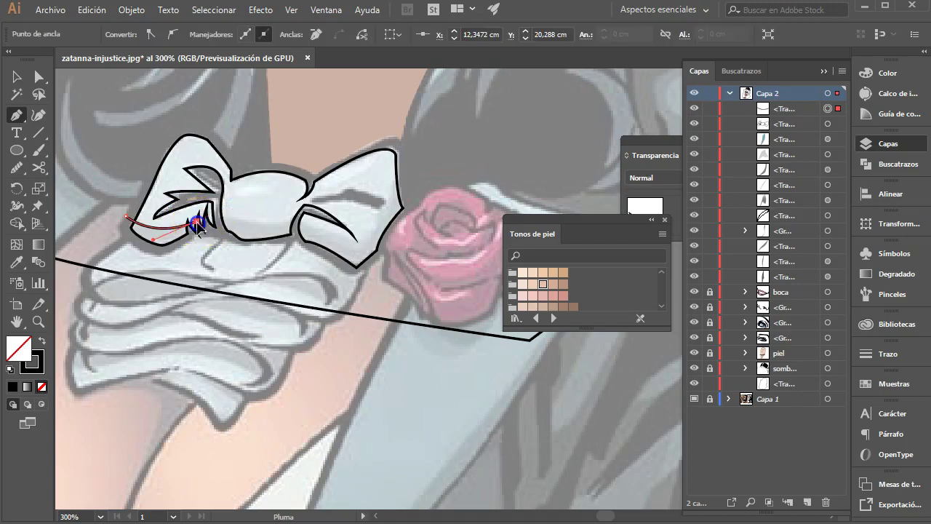
left_click_drag(296, 219, 309, 212)
left_click(403, 172)
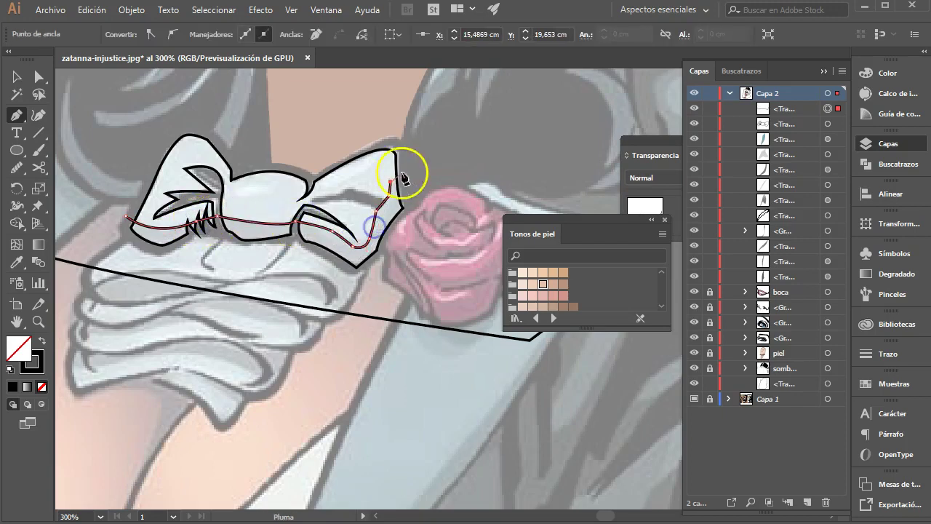
- Add a black-filled fold shape on the bow's right lobe
left_click(312, 197, "ctrl")
left_click(300, 197)
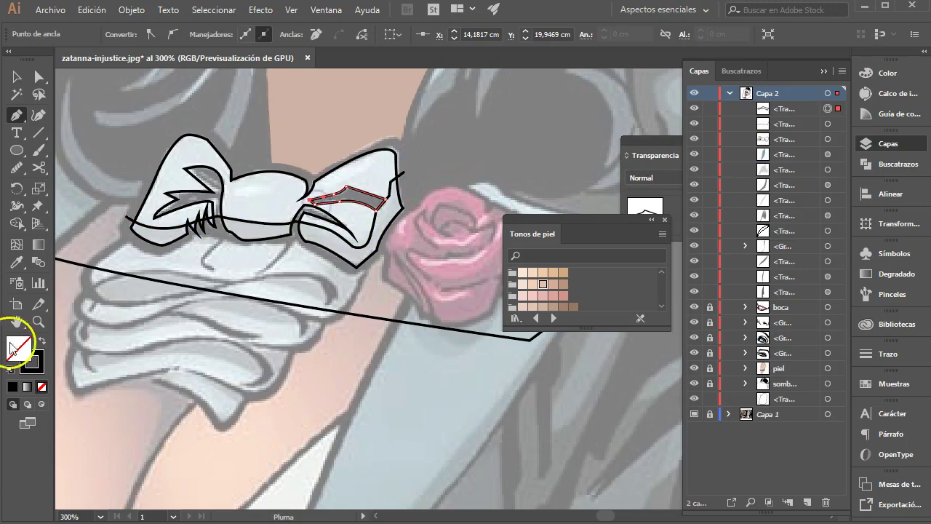
left_click(41, 340)
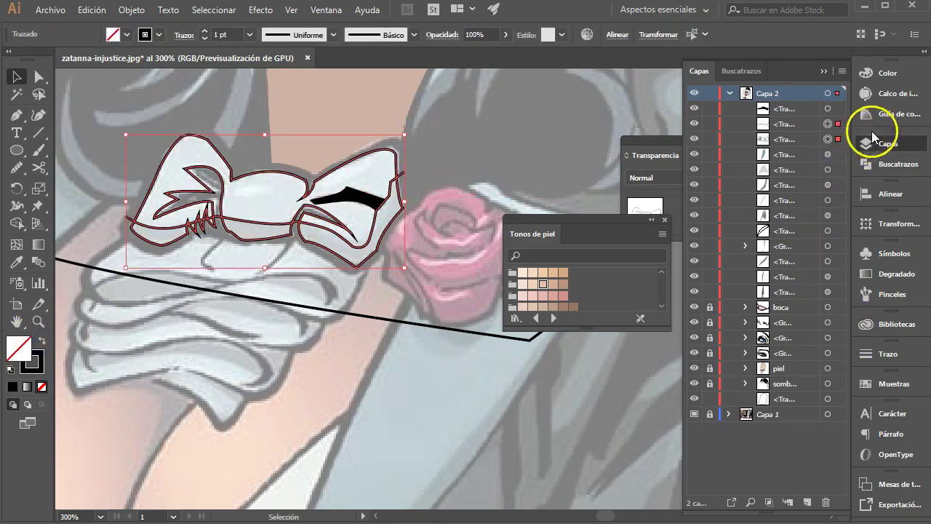
- Divide the bow with Pathfinder and fill its upper piece light grey
left_click(884, 164)
left_click(697, 209)
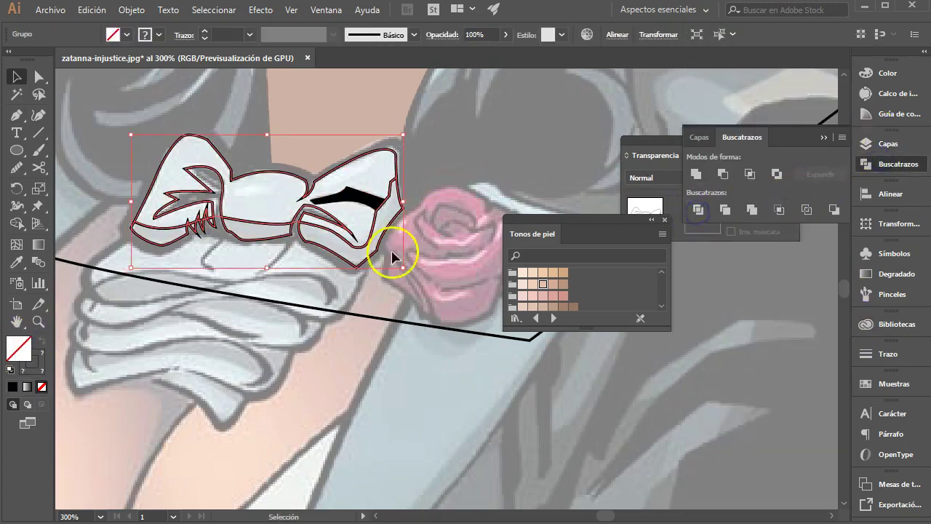
double_click(246, 226)
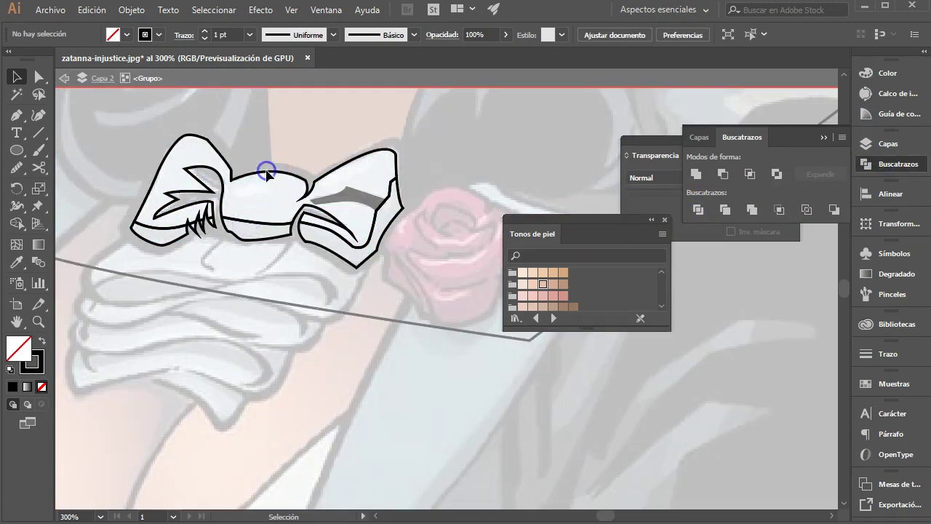
left_click(266, 177)
left_click(41, 340)
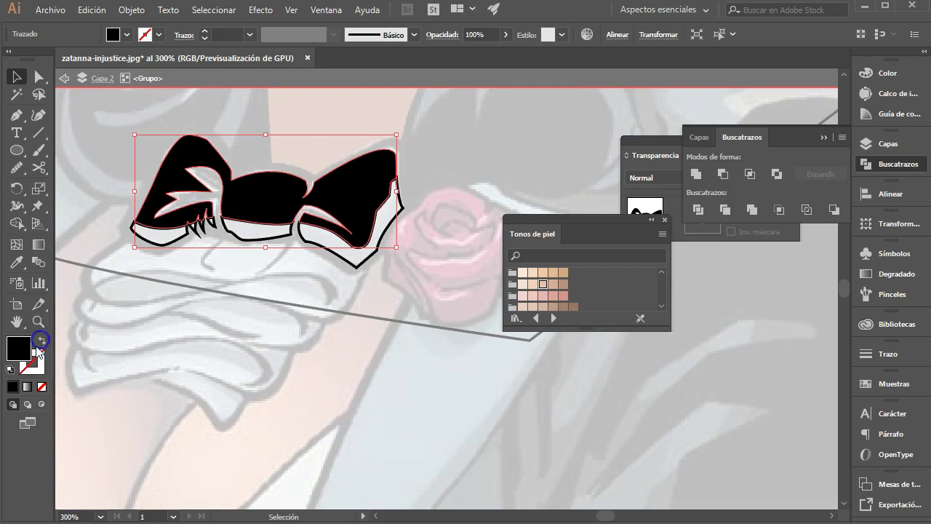
double_click(11, 347)
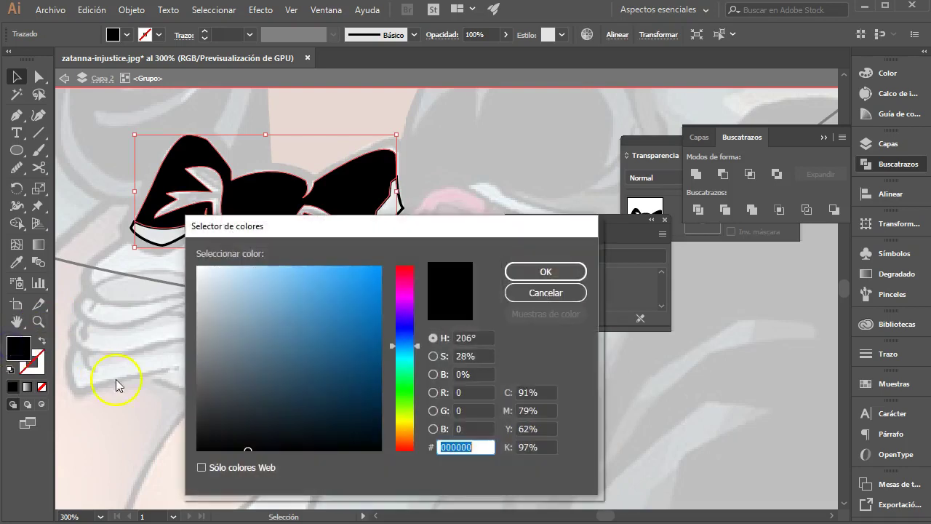
left_click(196, 301)
left_click(545, 271)
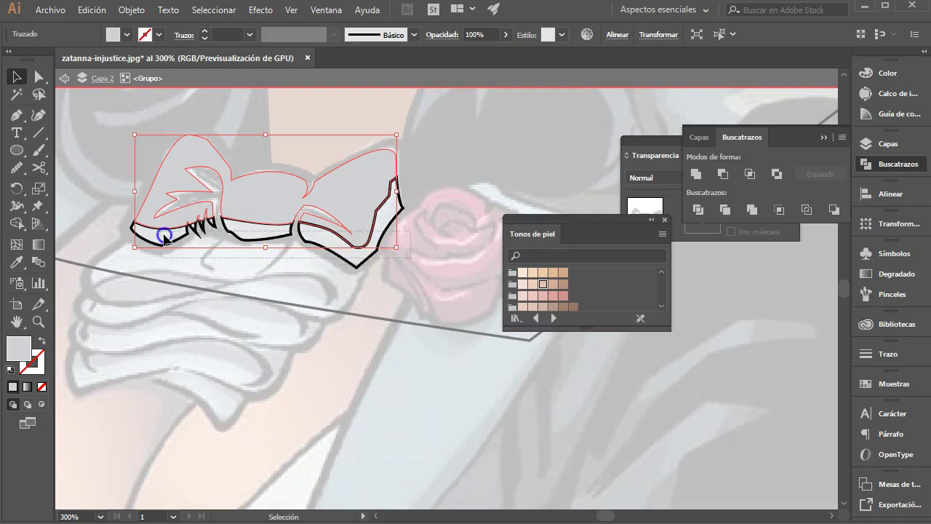
- Fill the lower bow pieces with grey #b1b1b2 and remove their outline
left_click(243, 198)
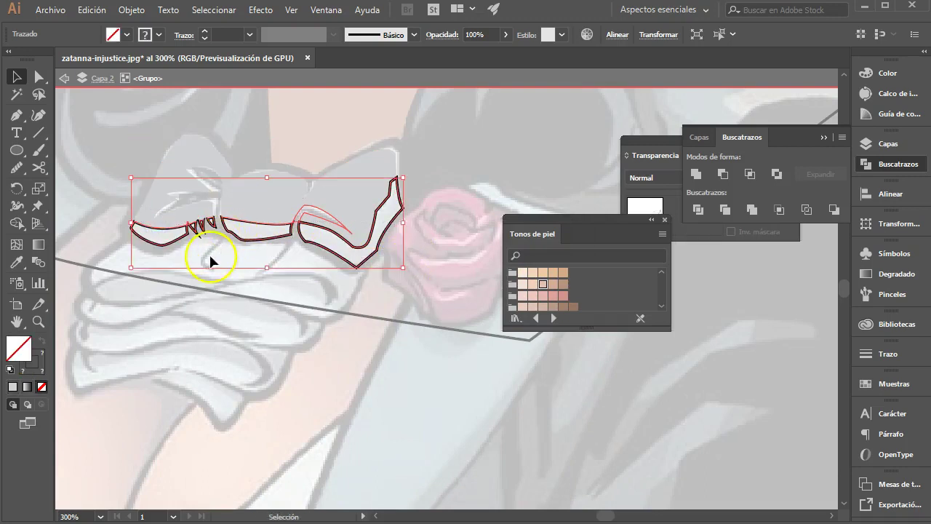
double_click(18, 348)
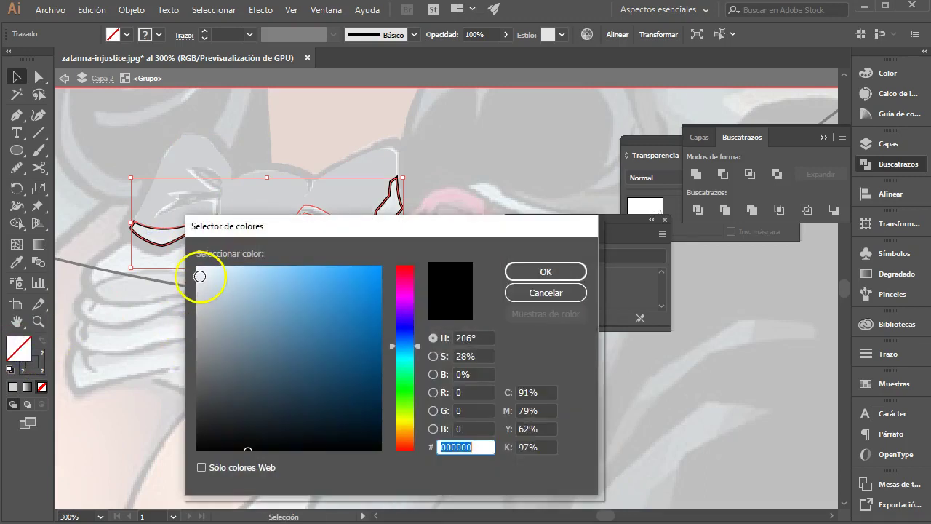
left_click(199, 318)
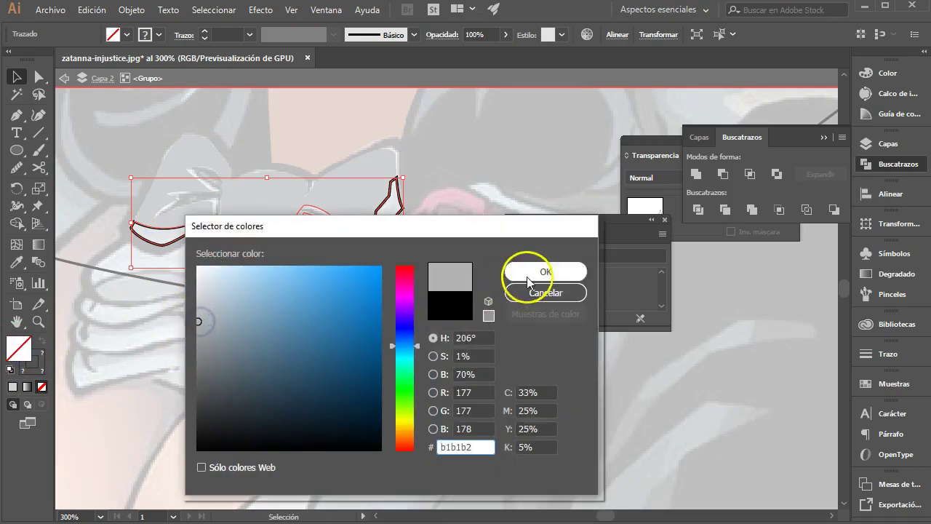
left_click(538, 272)
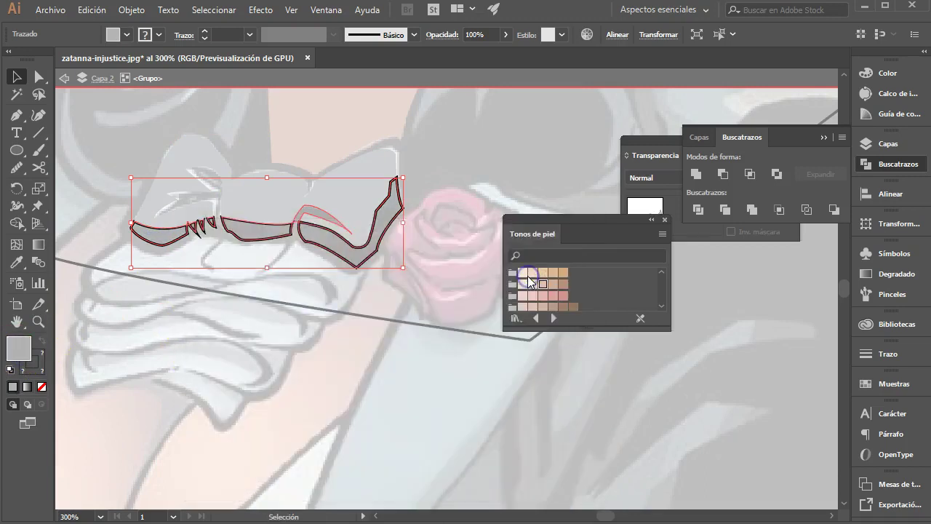
left_click(40, 354)
left_click(41, 387)
left_click(265, 320)
- Zoom out, lock the boca layer and select the hair outline path in Layers
left_click(39, 322)
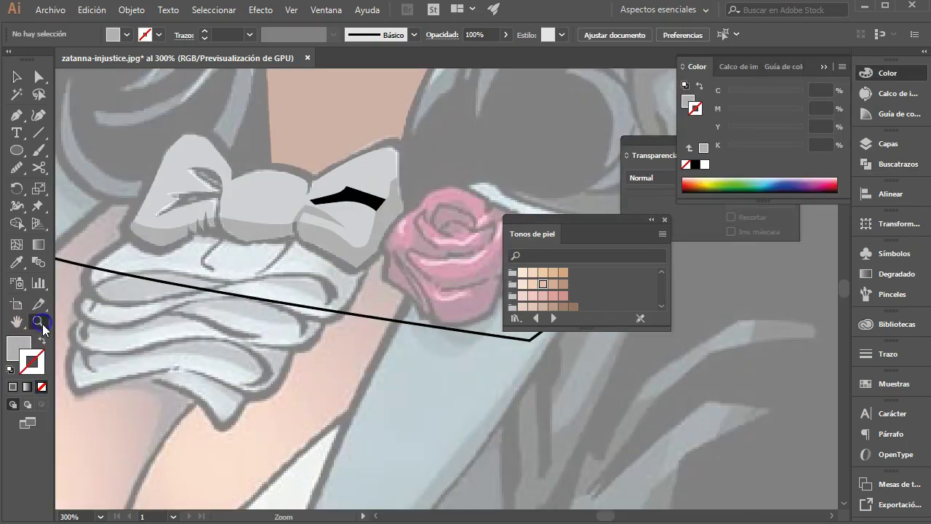
scroll(312, 317, "down", 5)
left_click(888, 143)
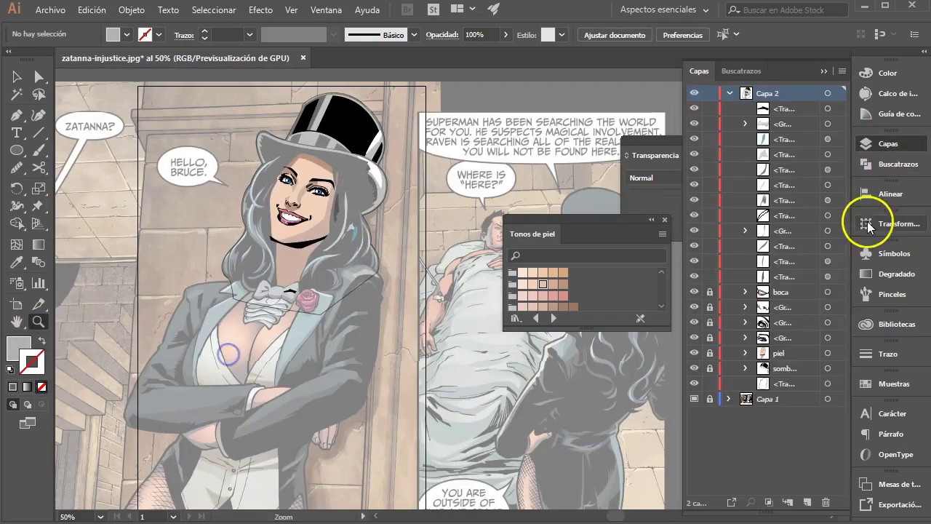
left_click(709, 292)
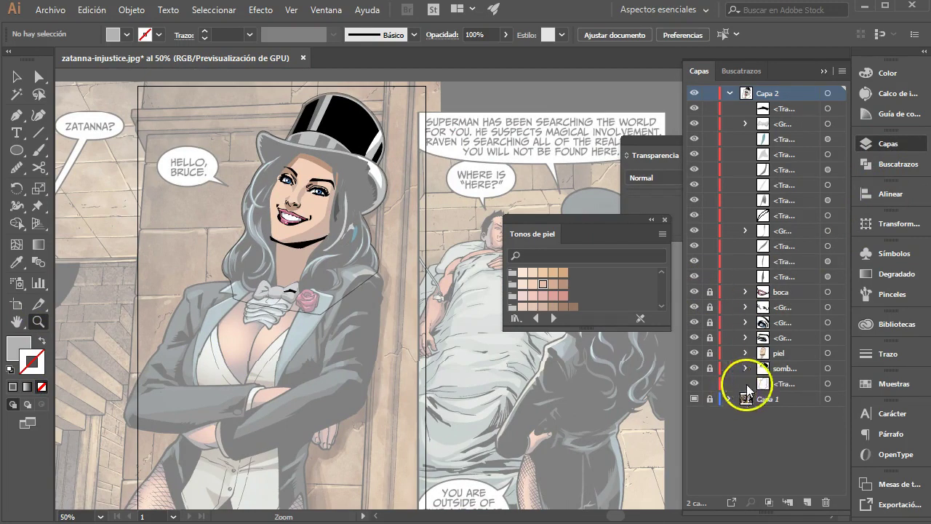
left_click(827, 383)
left_click(21, 347)
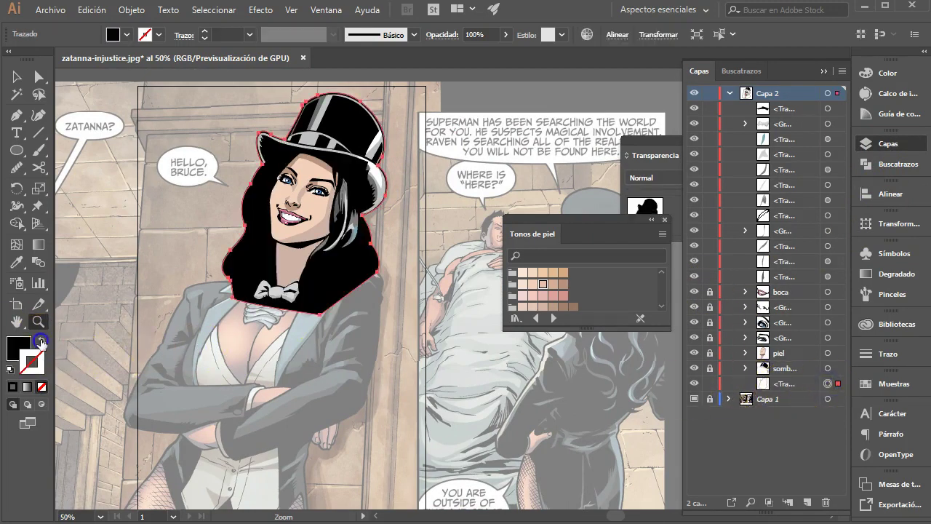
left_click(112, 193)
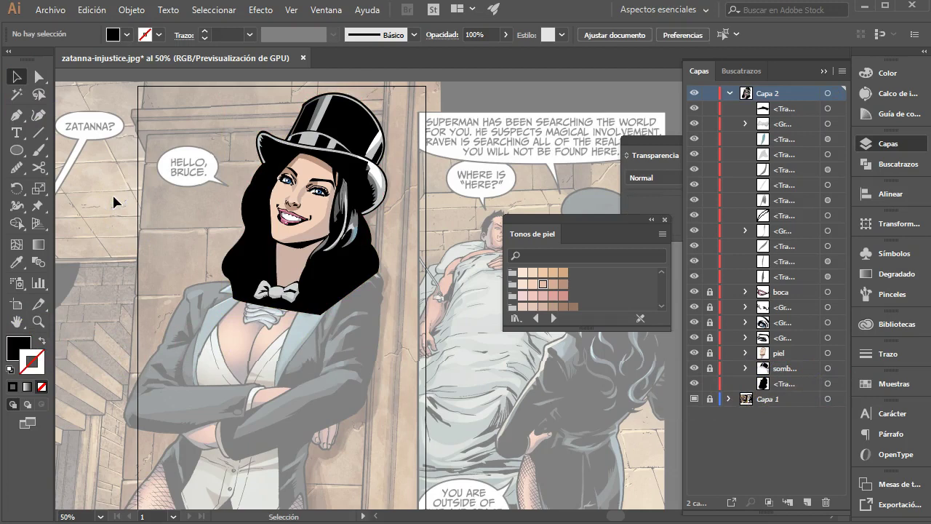
key("ctrl+z")
left_click(41, 341)
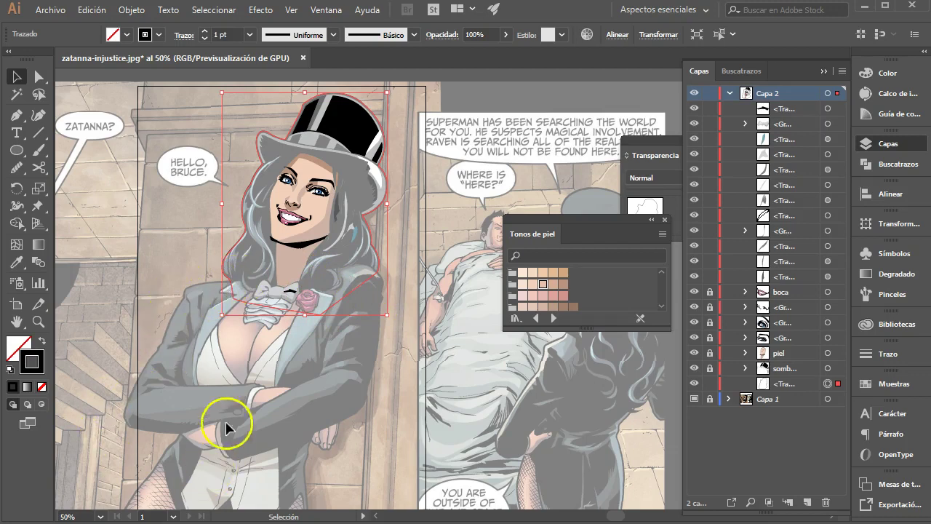
- Zoom to 100% on the bow area and fill the hair silhouette solid black
left_click(38, 322)
left_click(340, 331)
left_click(432, 299)
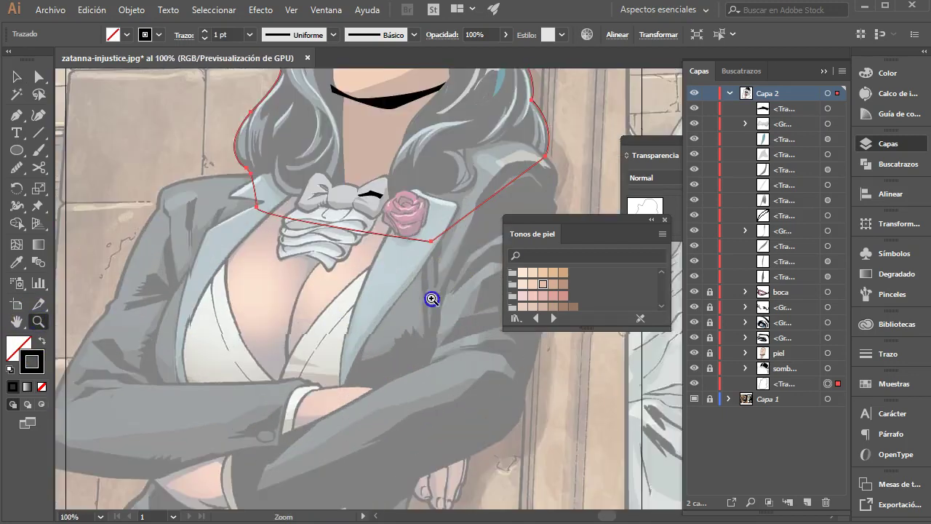
left_click_drag(445, 268, 281, 269)
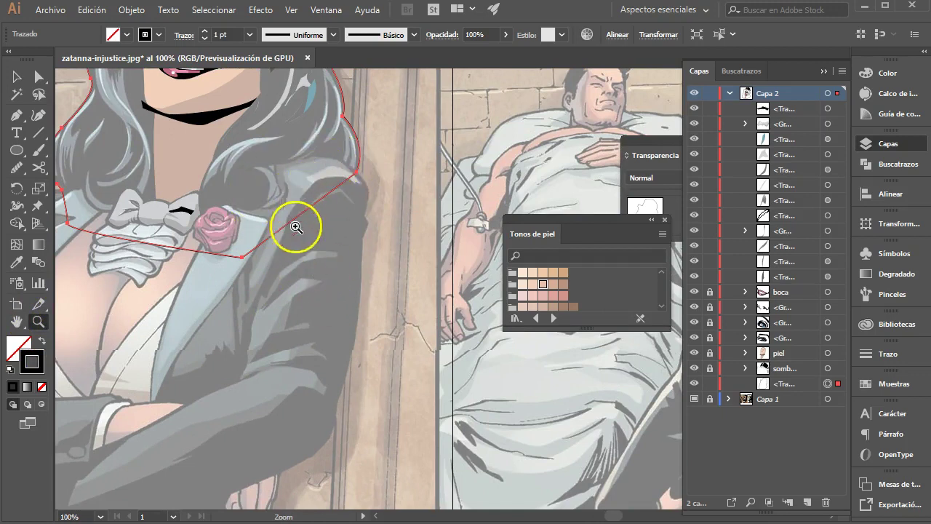
left_click(16, 115)
left_click(16, 77)
left_click(43, 339)
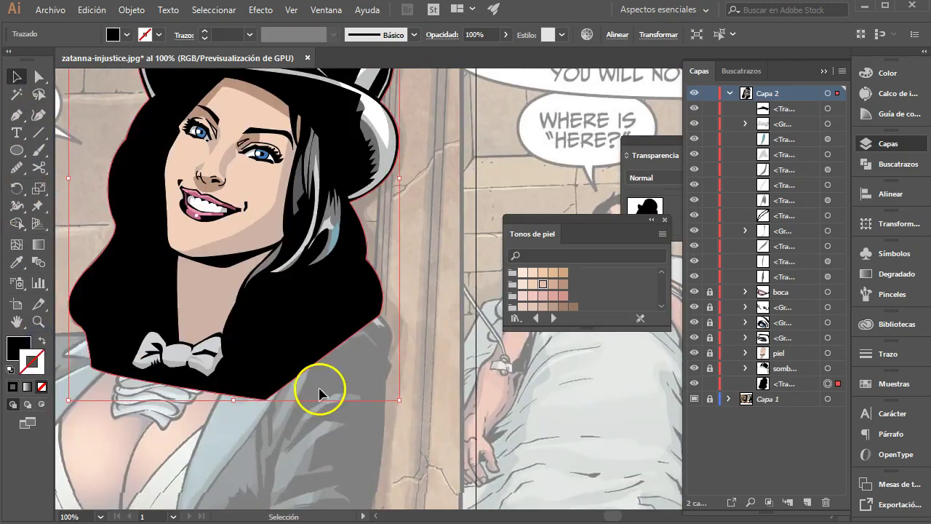